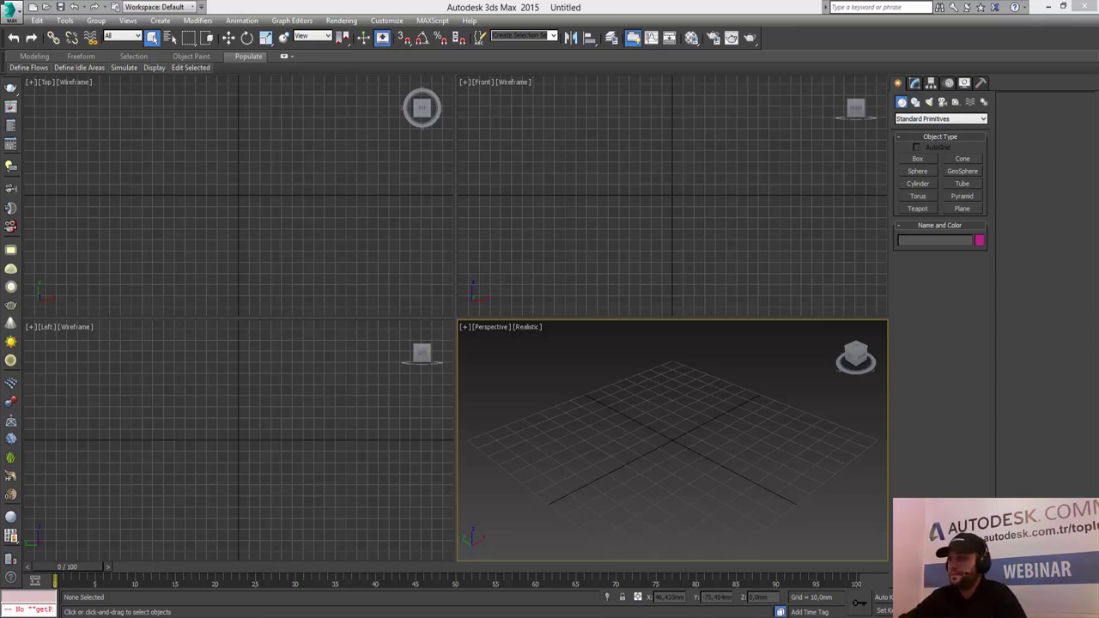
- Make the Front viewport active and maximize it
click(307, 237)
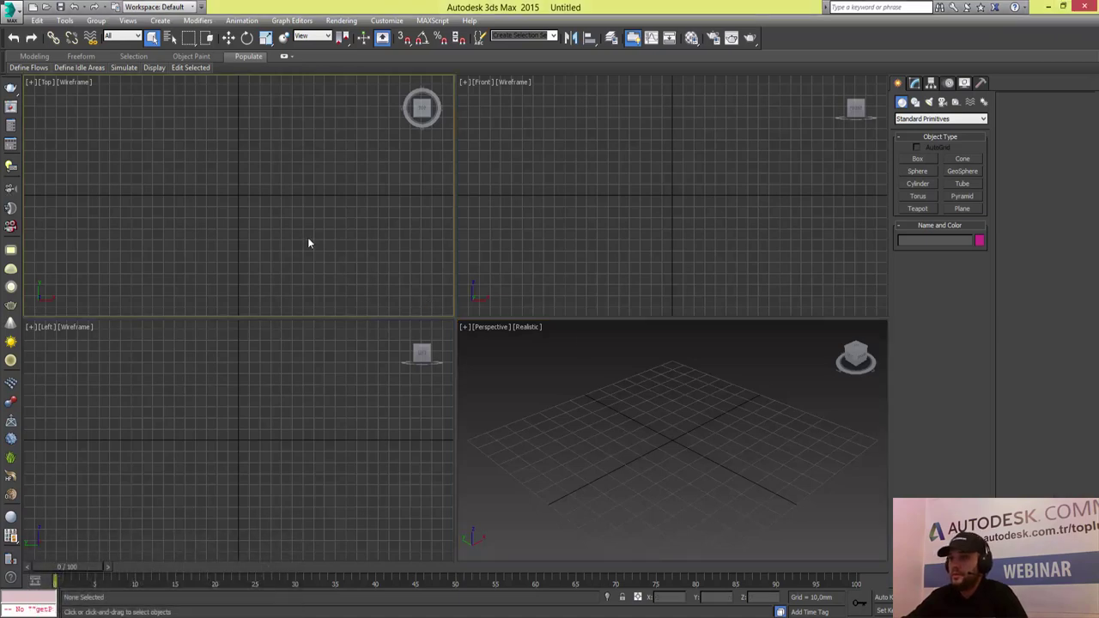
click(629, 177)
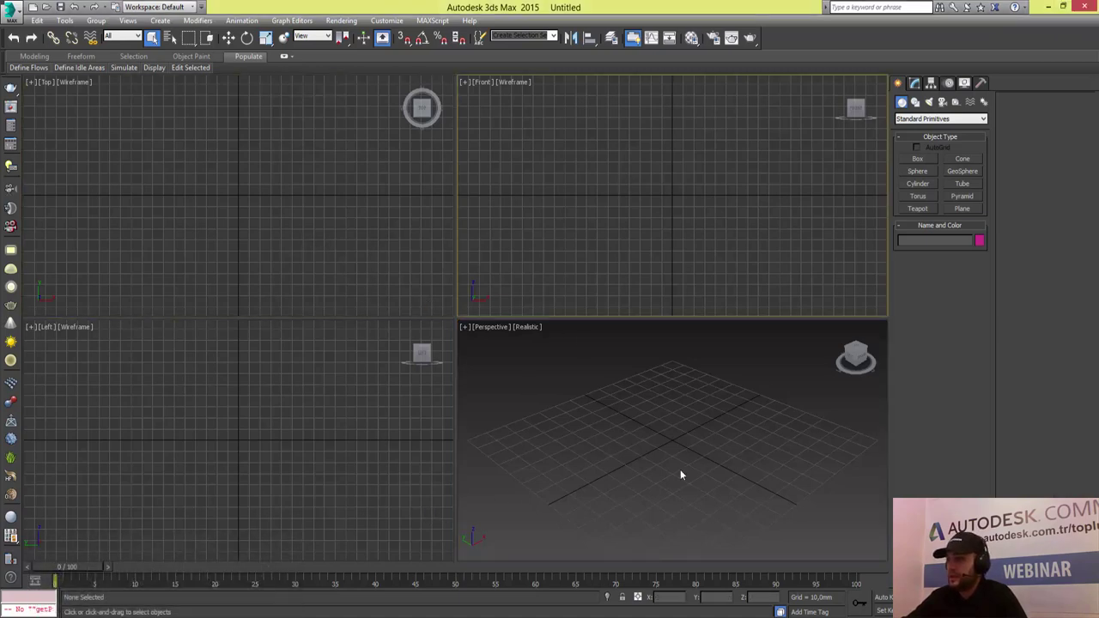
key(alt+w)
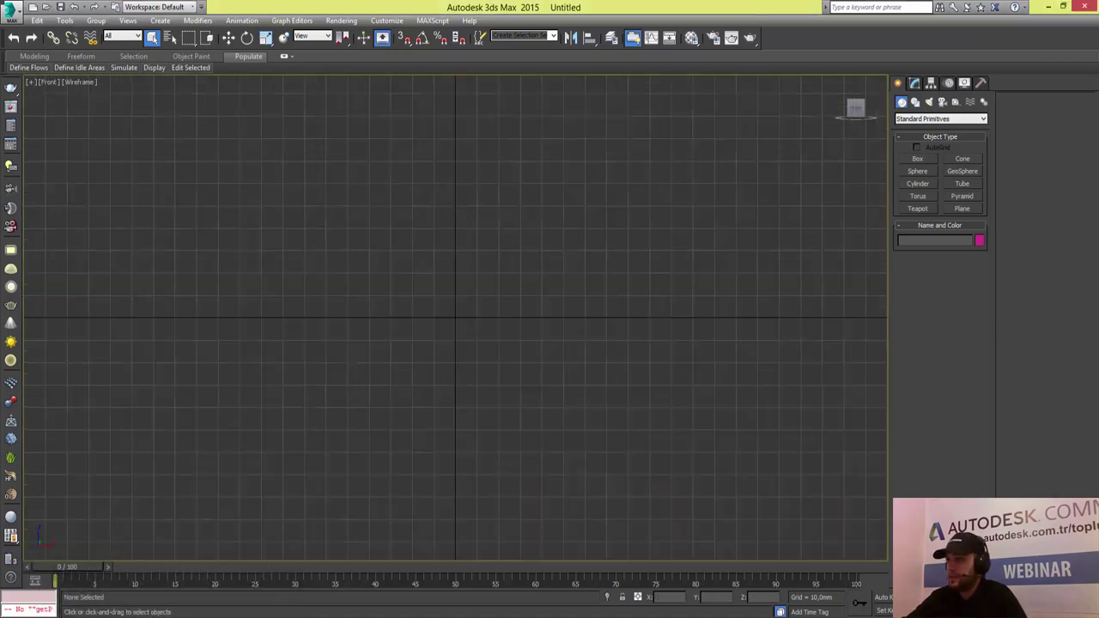
- Draw a four-point line: vertical upright, flat top rail, then slanted leg
click(916, 101)
click(923, 169)
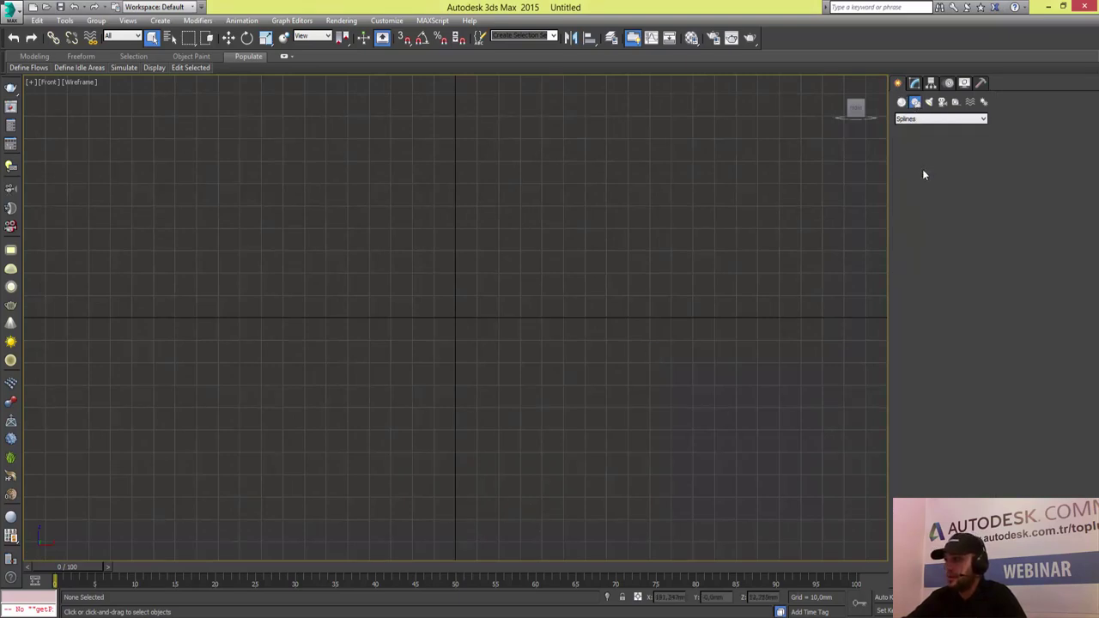
click(283, 453)
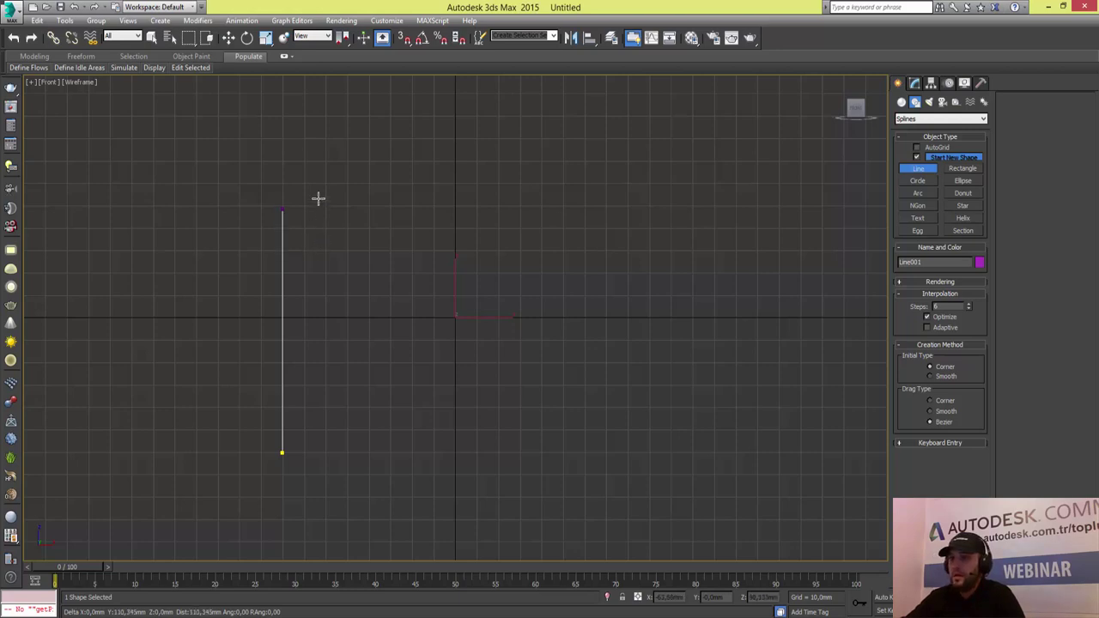
shift+click(314, 163)
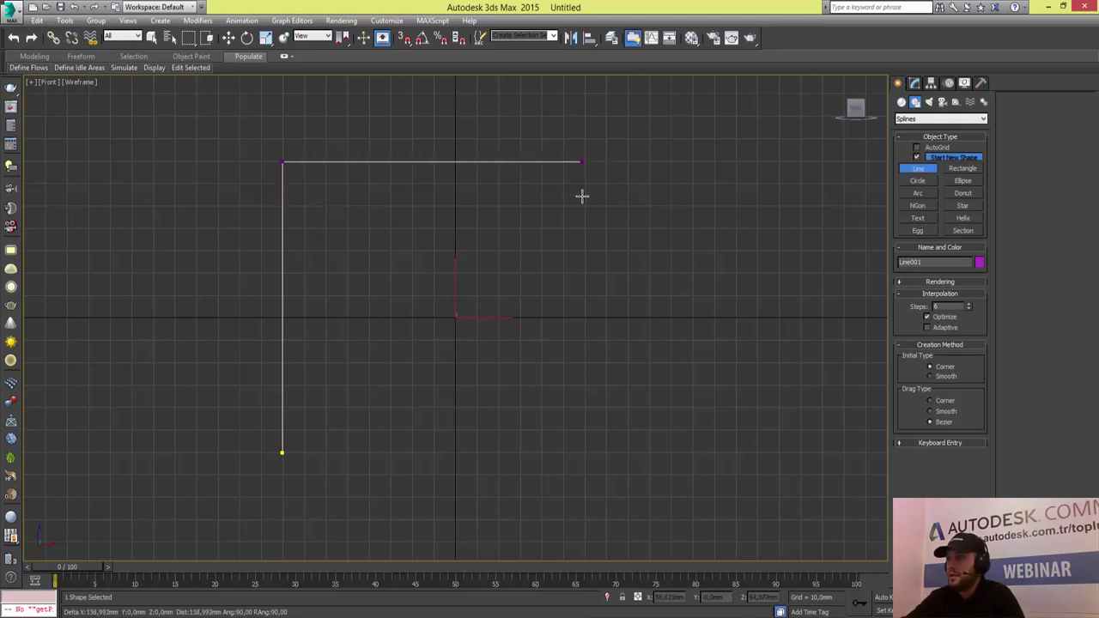
shift+click(582, 197)
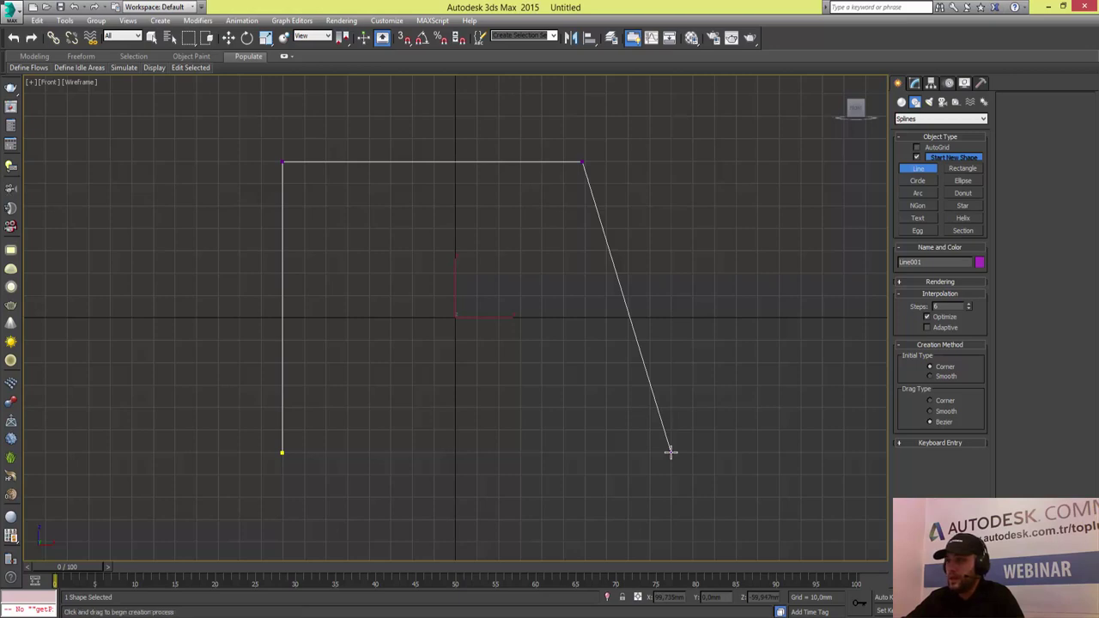
click(671, 450)
right_click(670, 451)
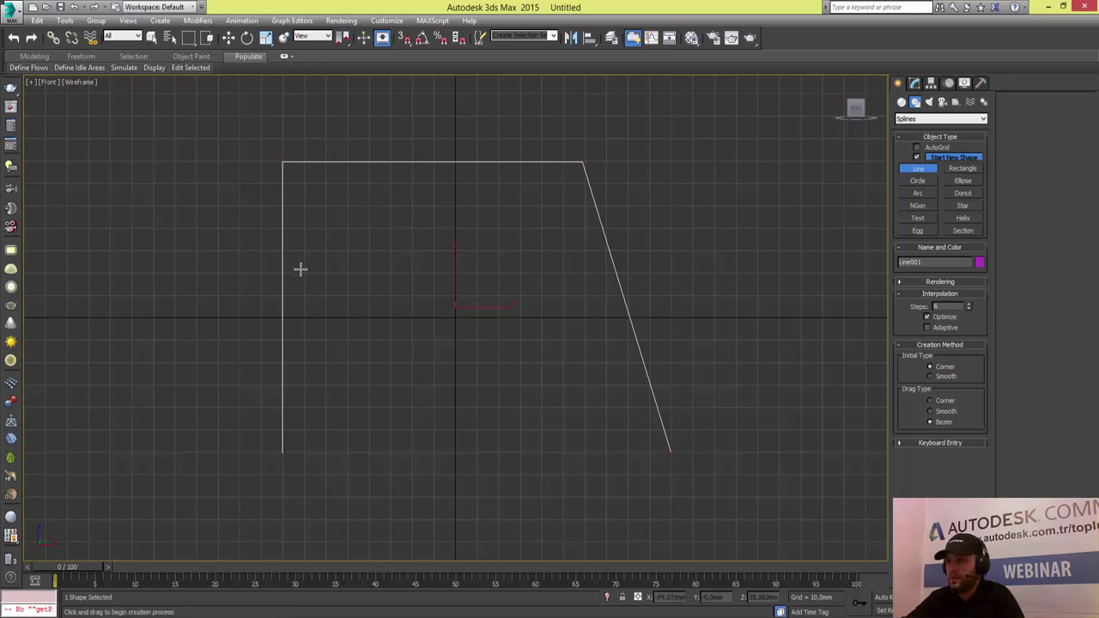
right_click(734, 406)
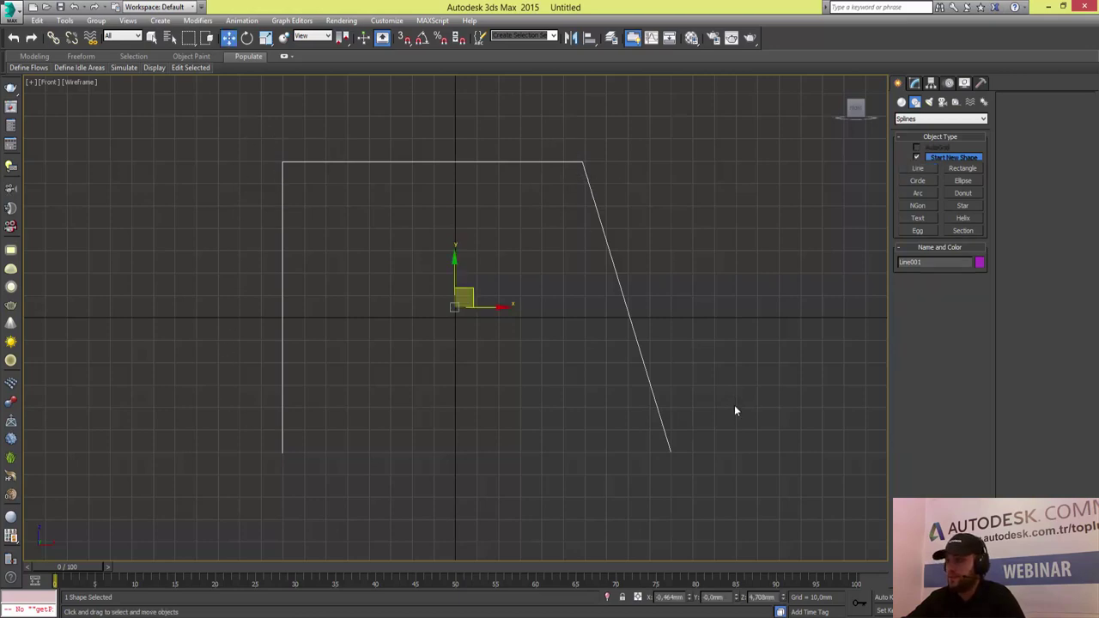
- Enable Line001 in renderer and viewport and set its tube thickness to 5 mm
click(914, 82)
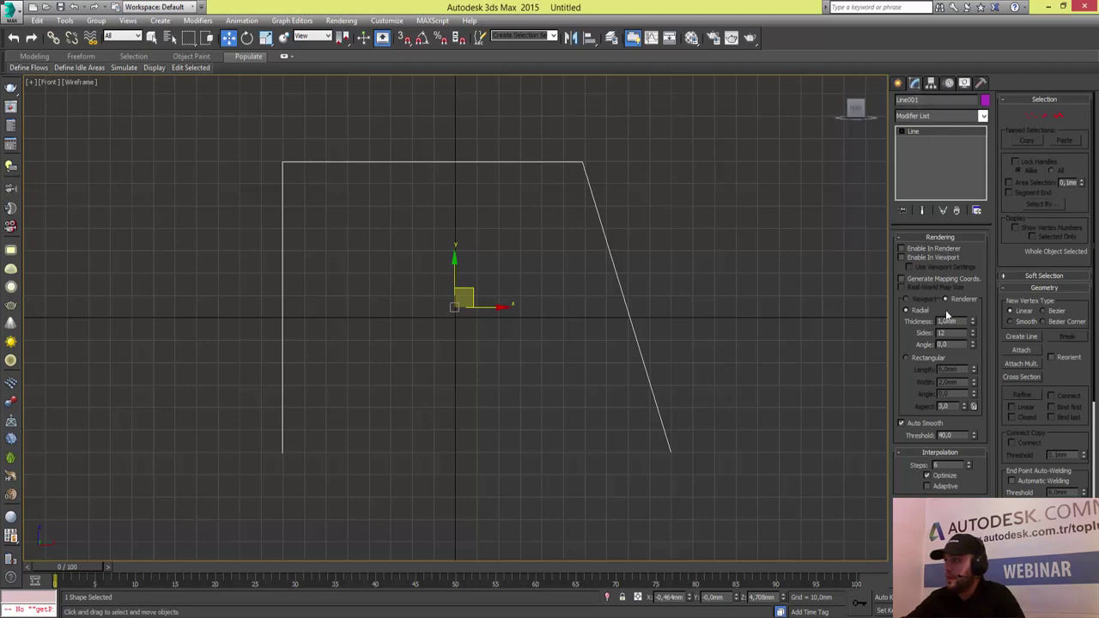
click(939, 251)
click(931, 258)
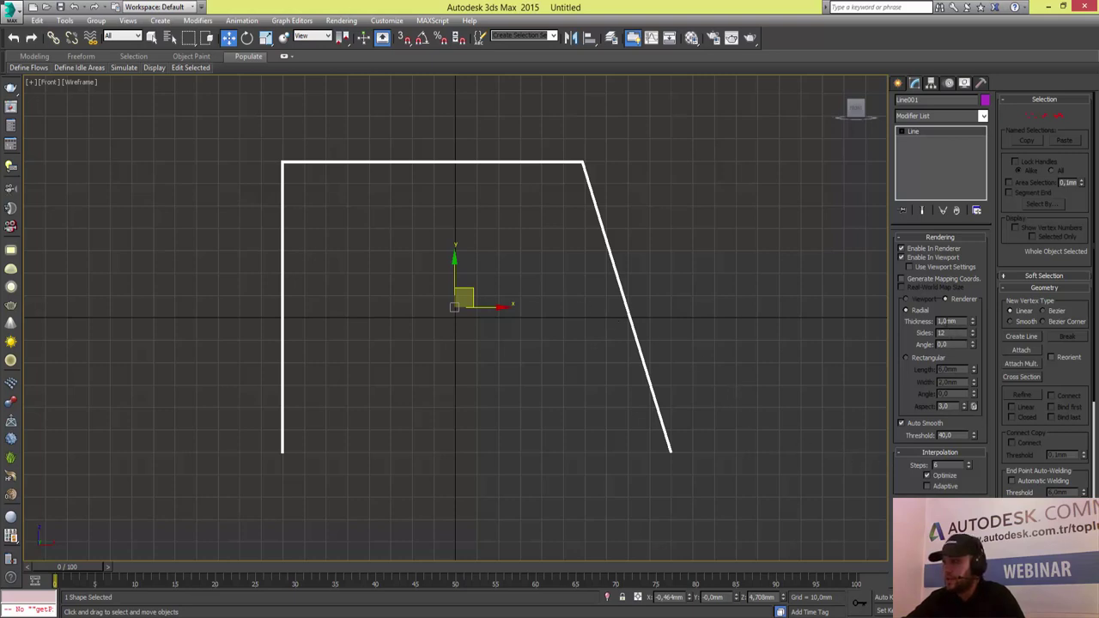
text(2)
key(Return)
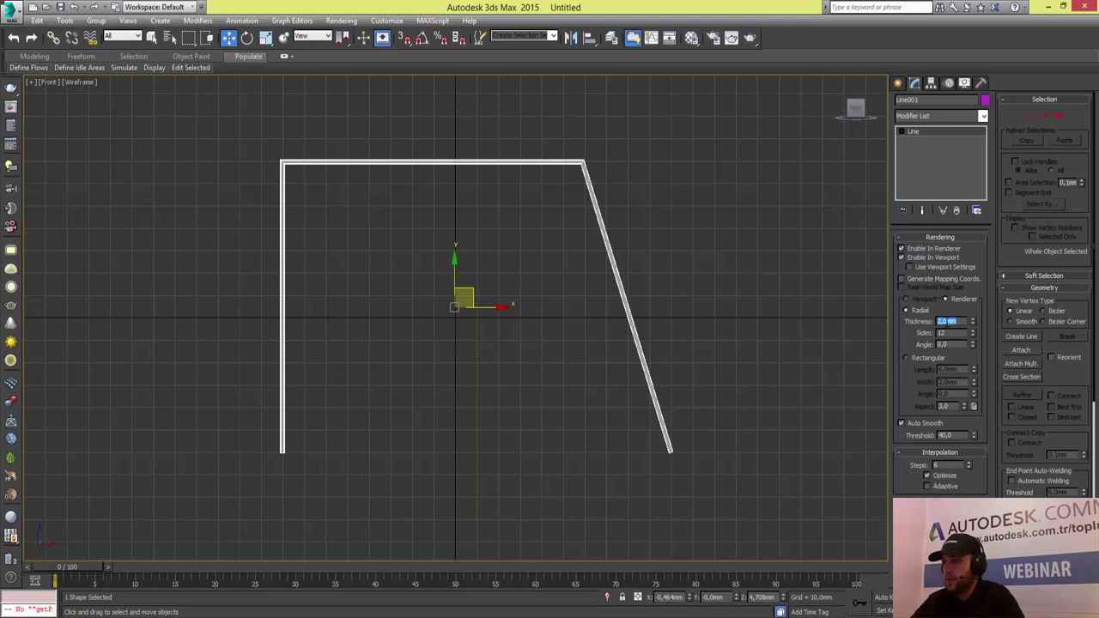
text(3)
key(Return)
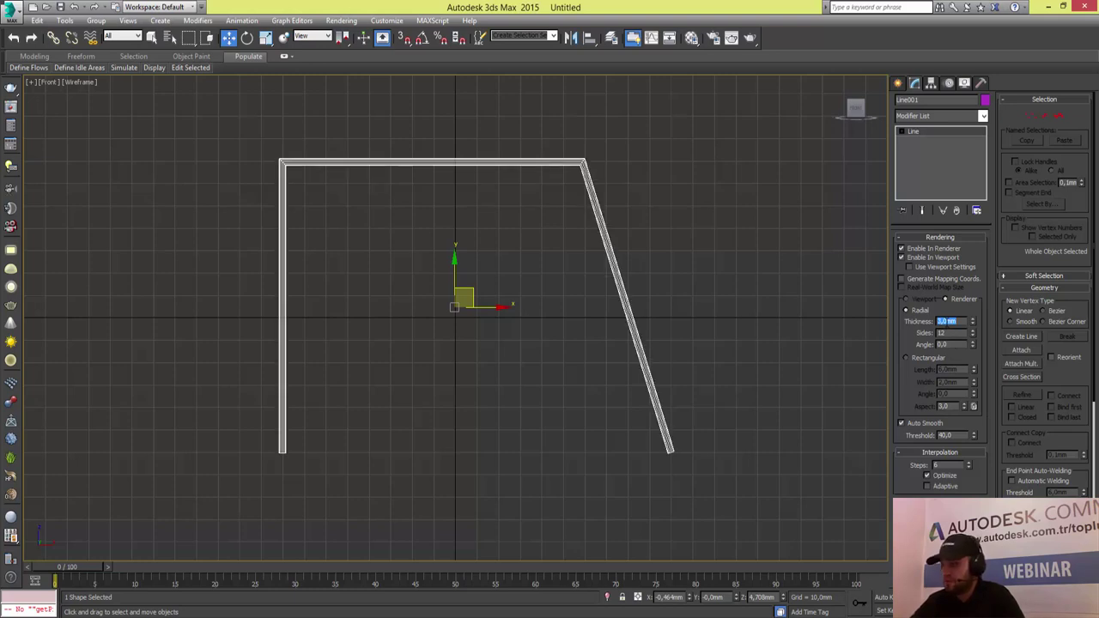
text(5)
key(Return)
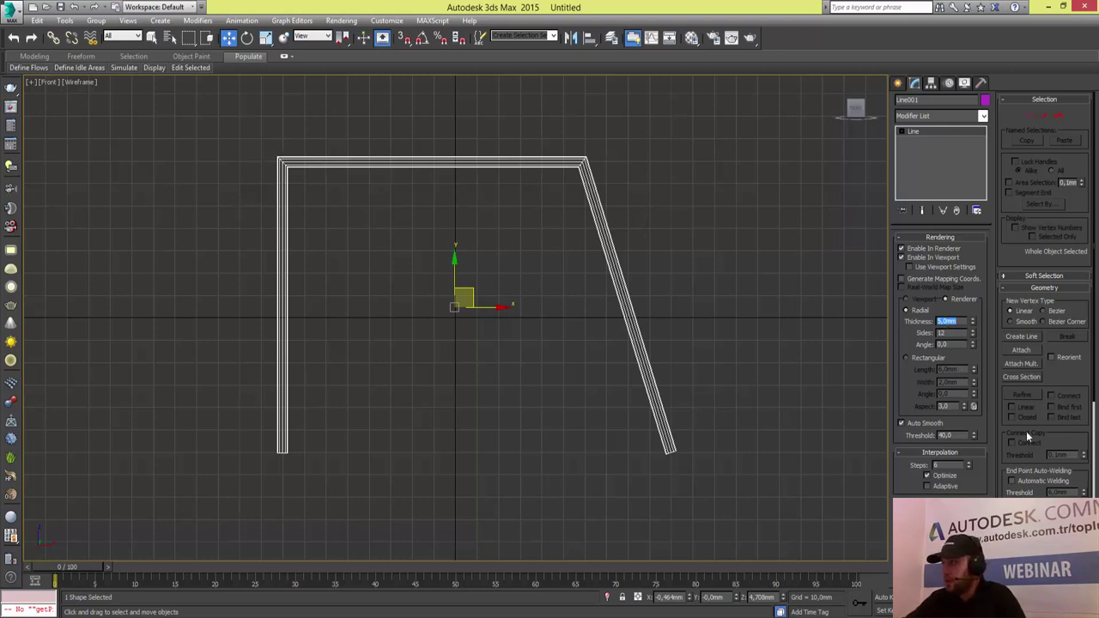
drag(1067, 442, 1042, 267)
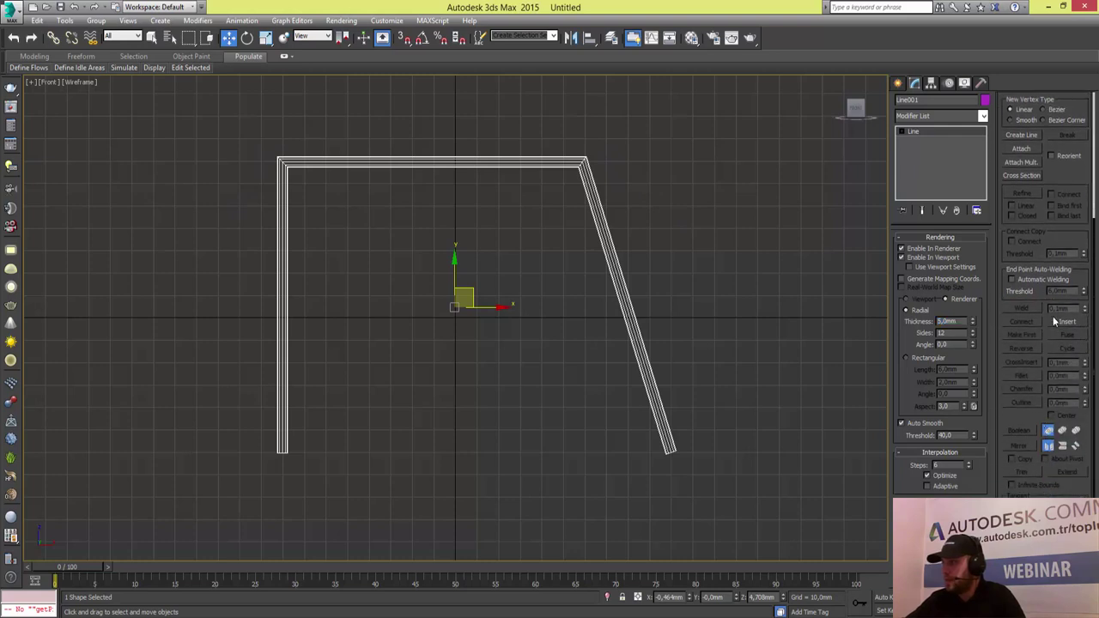
scroll(1031, 119, up, 5)
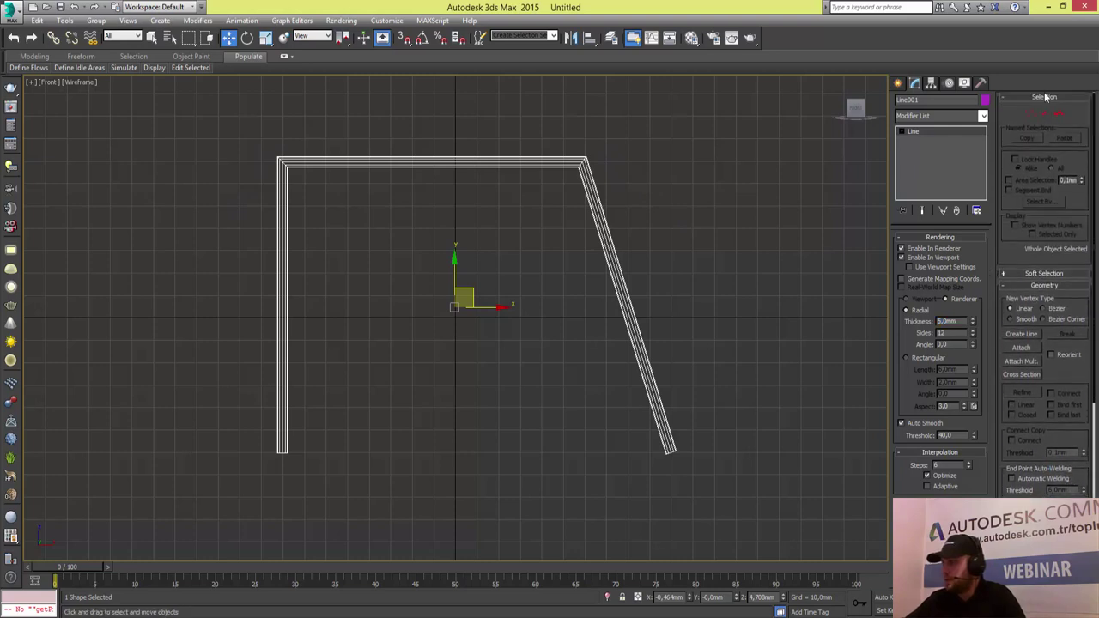
- Fillet the frame's two top corner vertices into rounded bends
click(1031, 119)
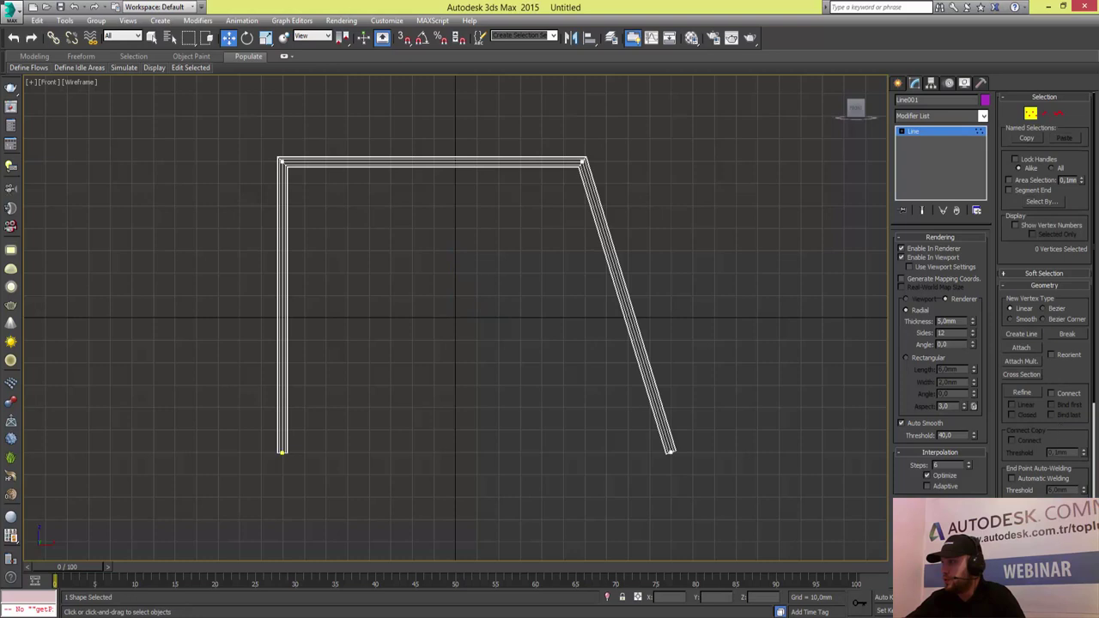
drag(1061, 452, 1057, 236)
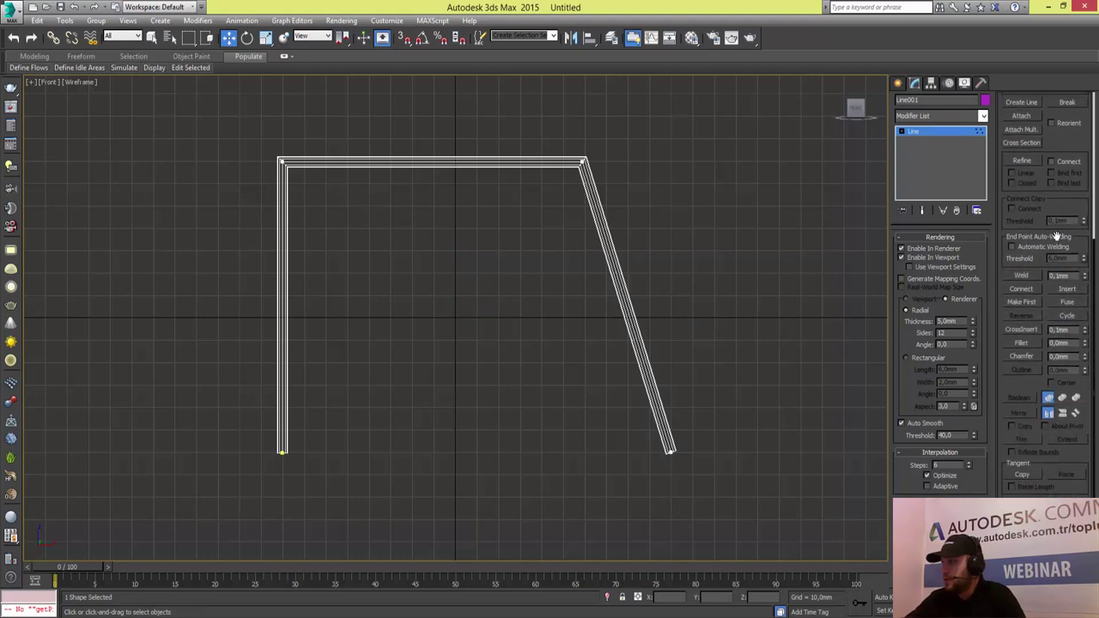
click(1022, 344)
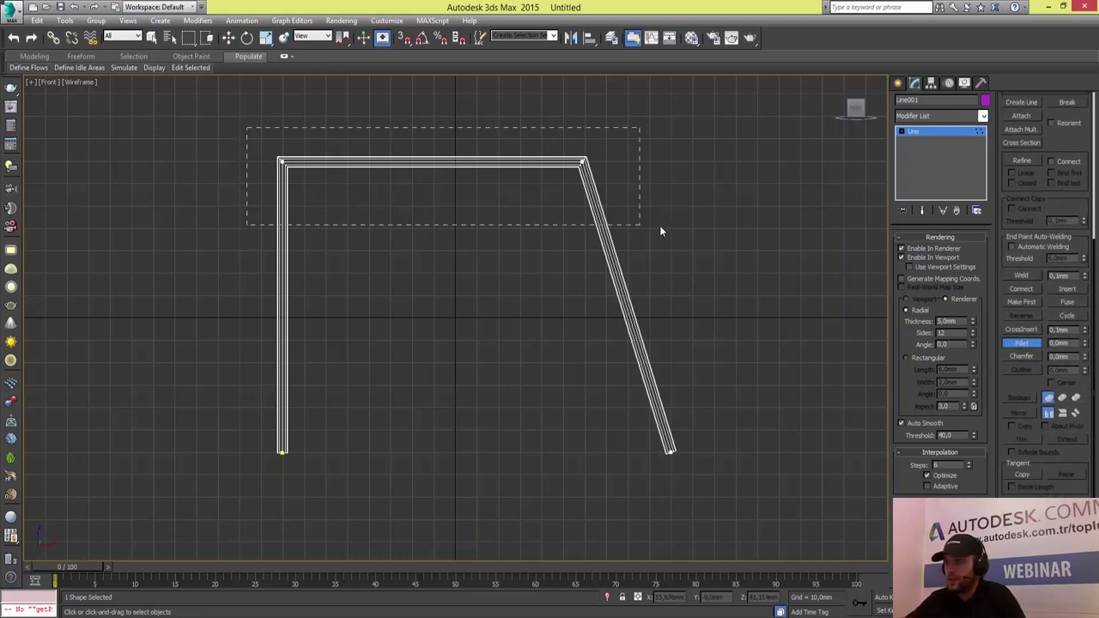
drag(248, 128, 660, 225)
drag(284, 158, 297, 131)
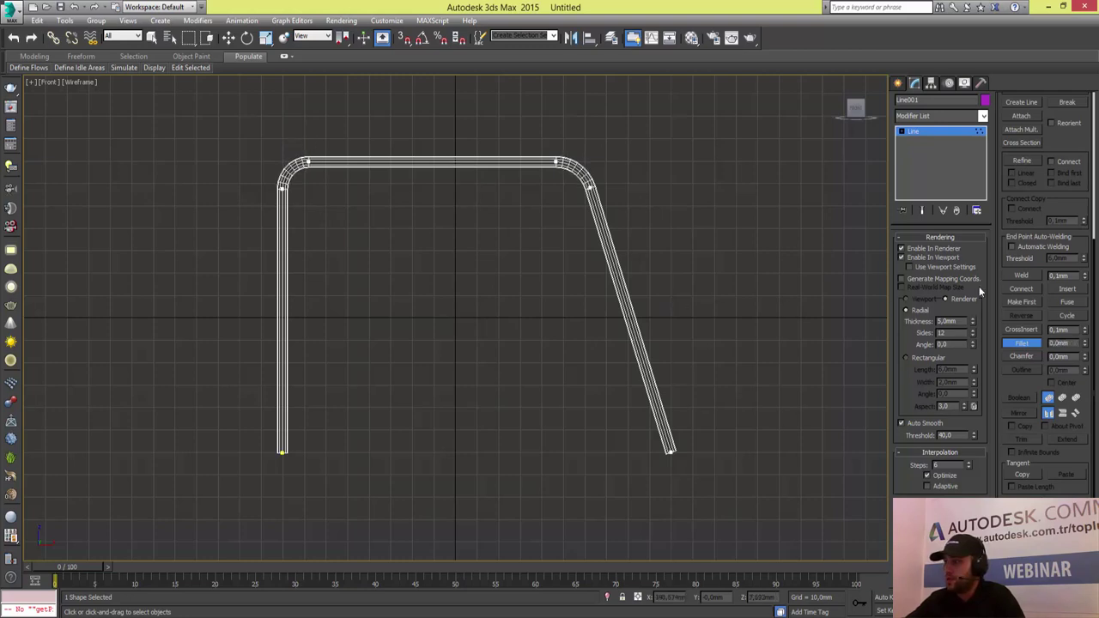
click(1016, 345)
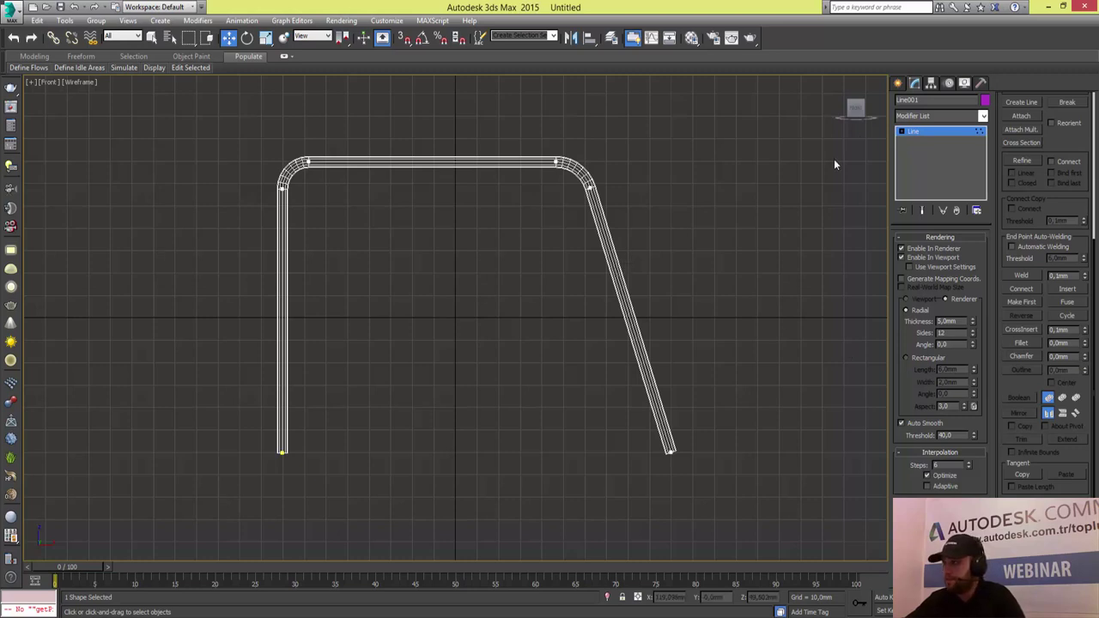
- Set the line's interpolation steps to 12
click(936, 236)
click(936, 234)
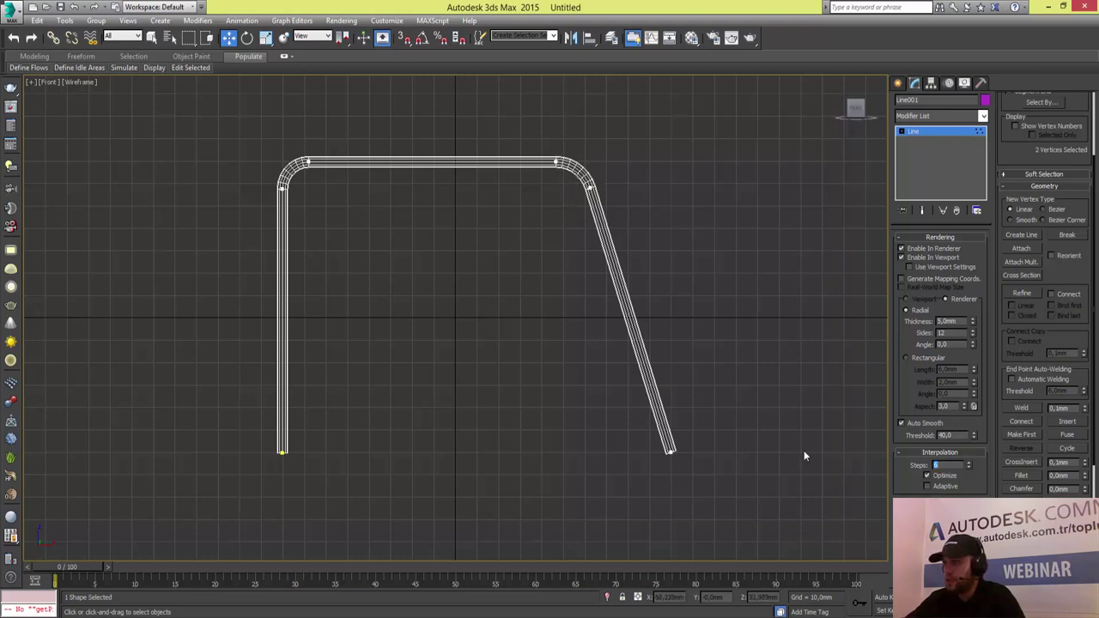
text(12)
key(Return)
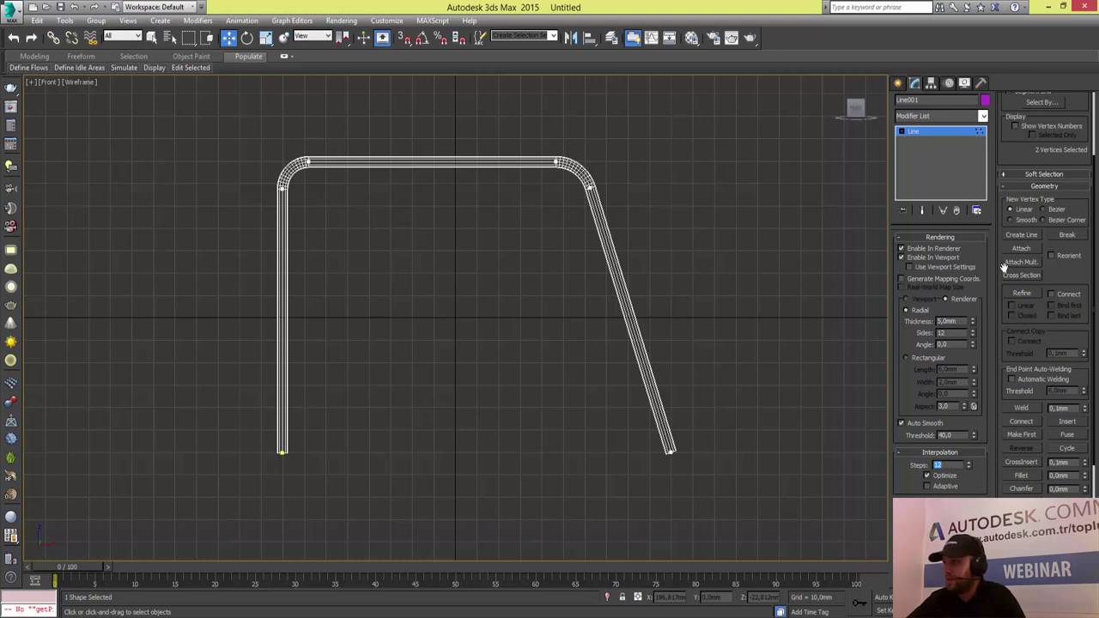
- Shift-drag the frame in the maximized Top view to clone a parallel Line002
scroll(1074, 317, up, 3)
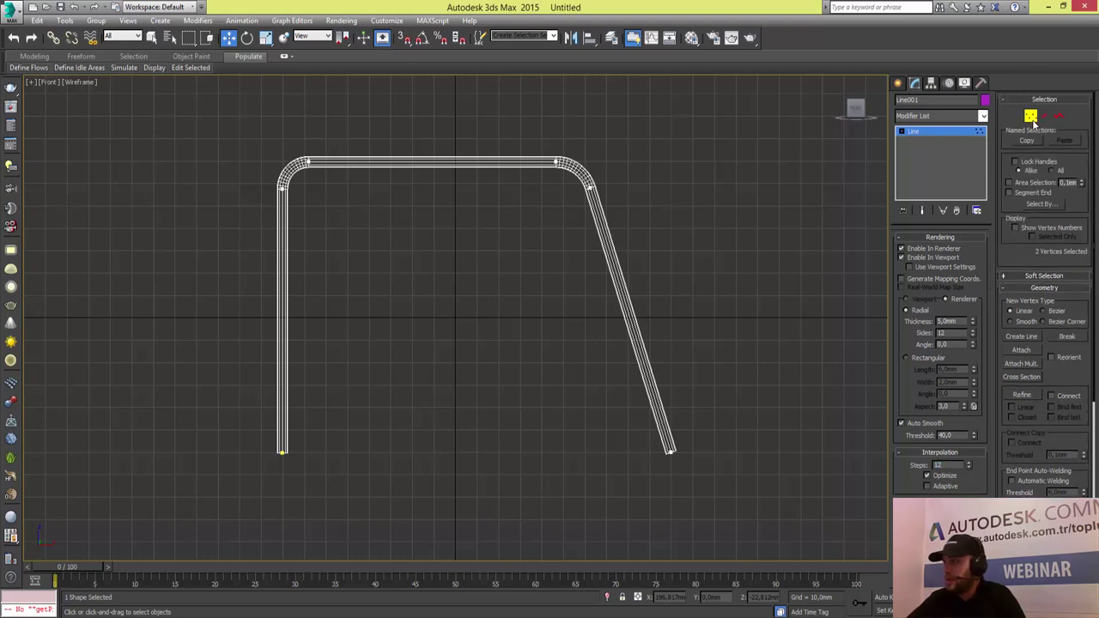
click(1031, 117)
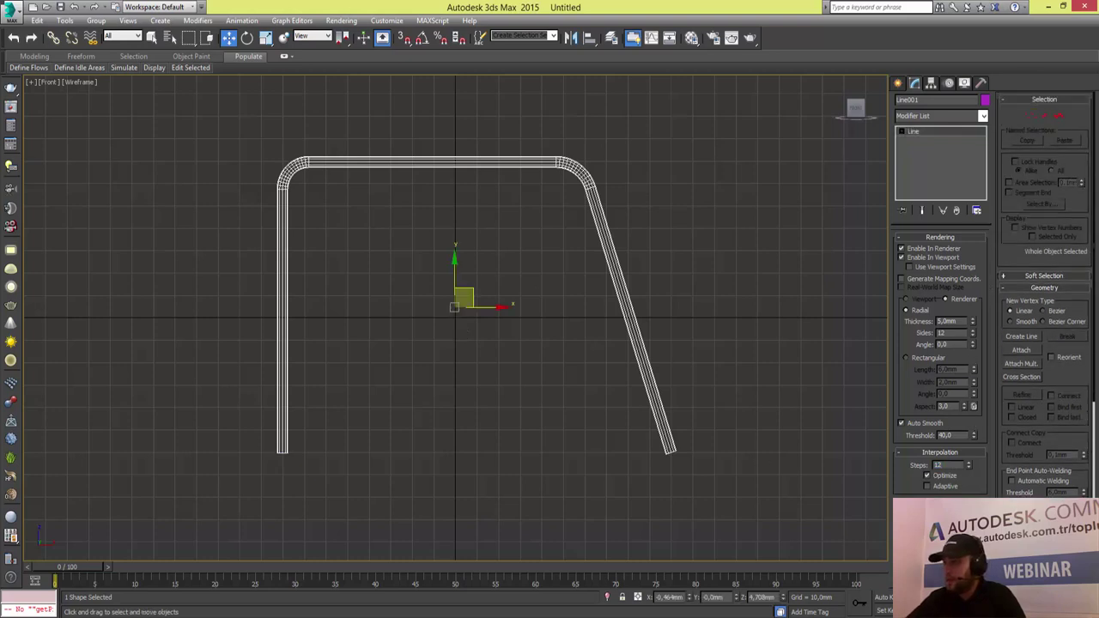
key(alt+w)
right_click(320, 152)
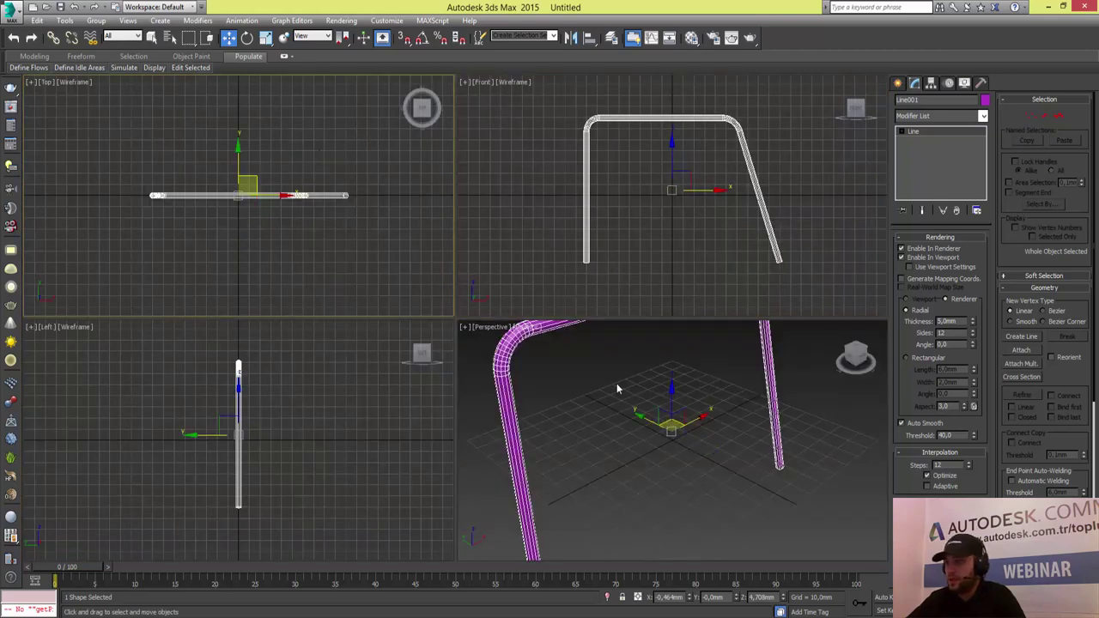
key(alt+w)
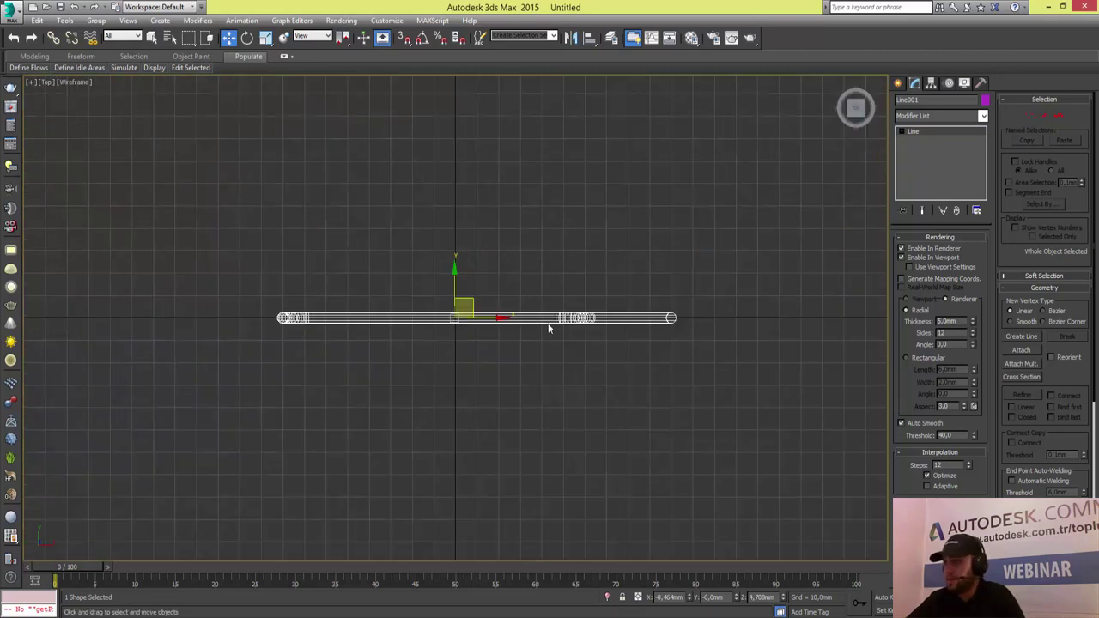
mouse_move(569, 287)
middle_down()
mouse_move(520, 387)
mouse_move(507, 382)
middle_up()
scroll(522, 375, down, 3)
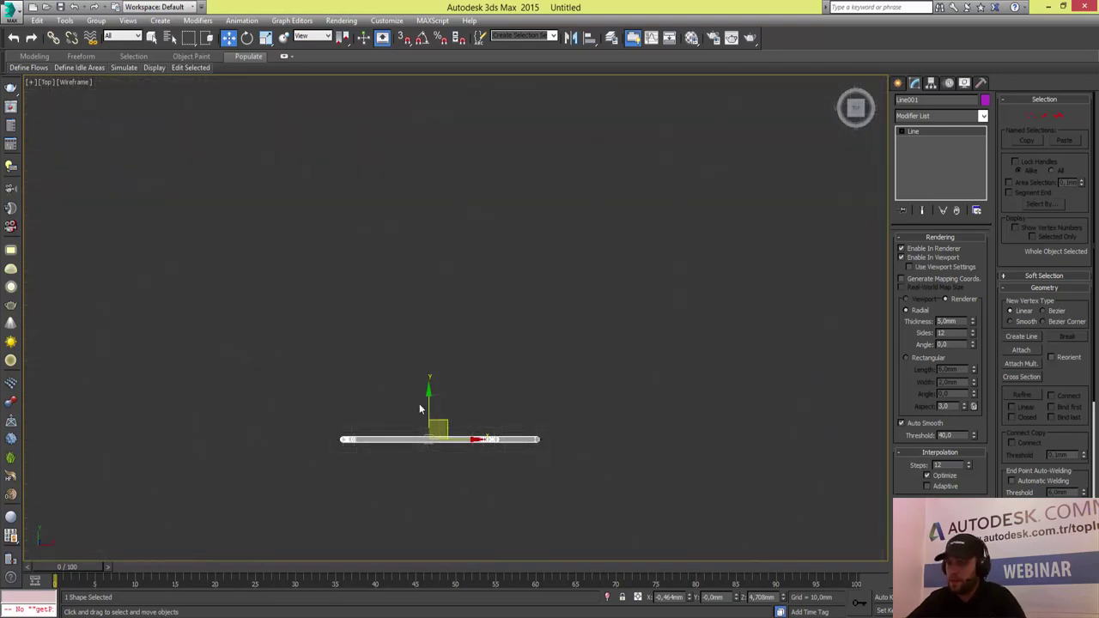
shift+drag(425, 371, 443, 266)
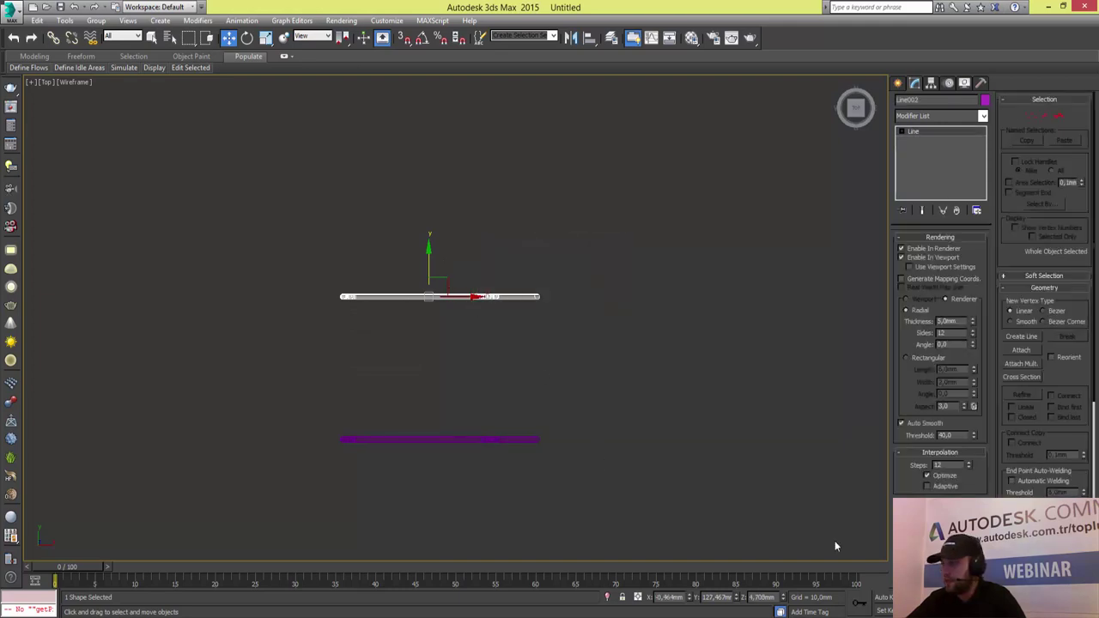
- Orbit the maximized Perspective view to inspect both tube frames from several angles
key(alt+w)
click(717, 486)
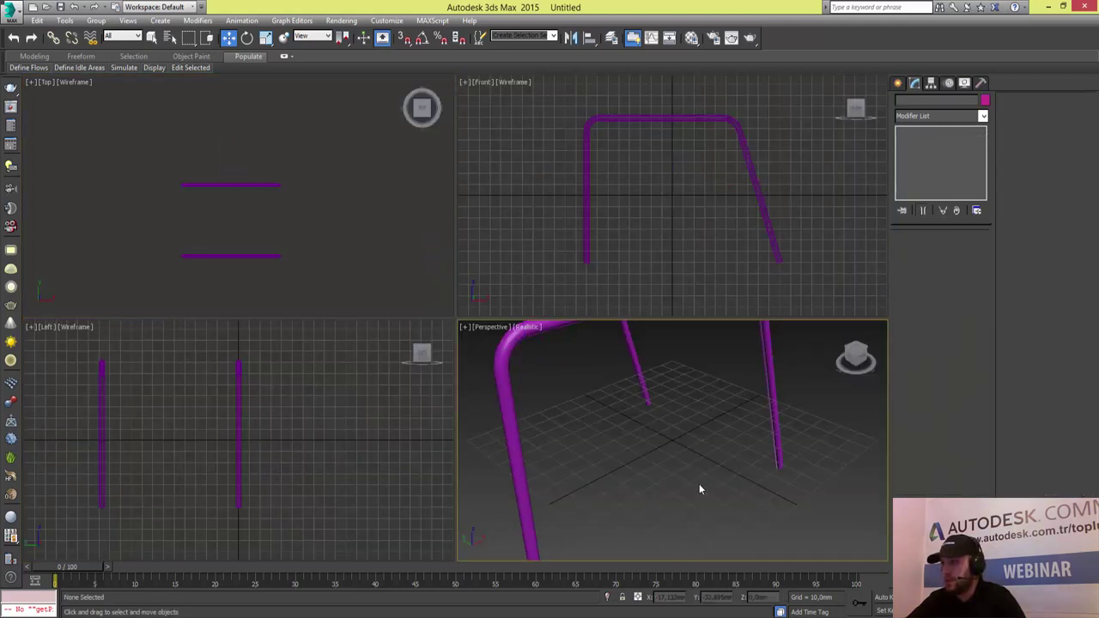
scroll(700, 484, down, 2)
scroll(696, 481, down, 2)
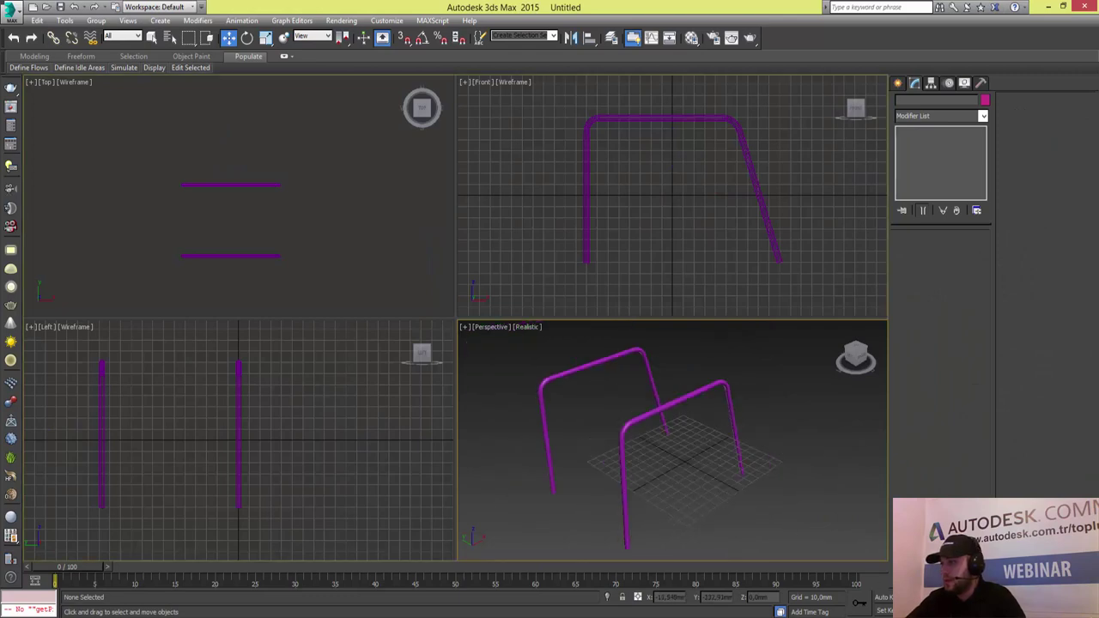
key(alt+w)
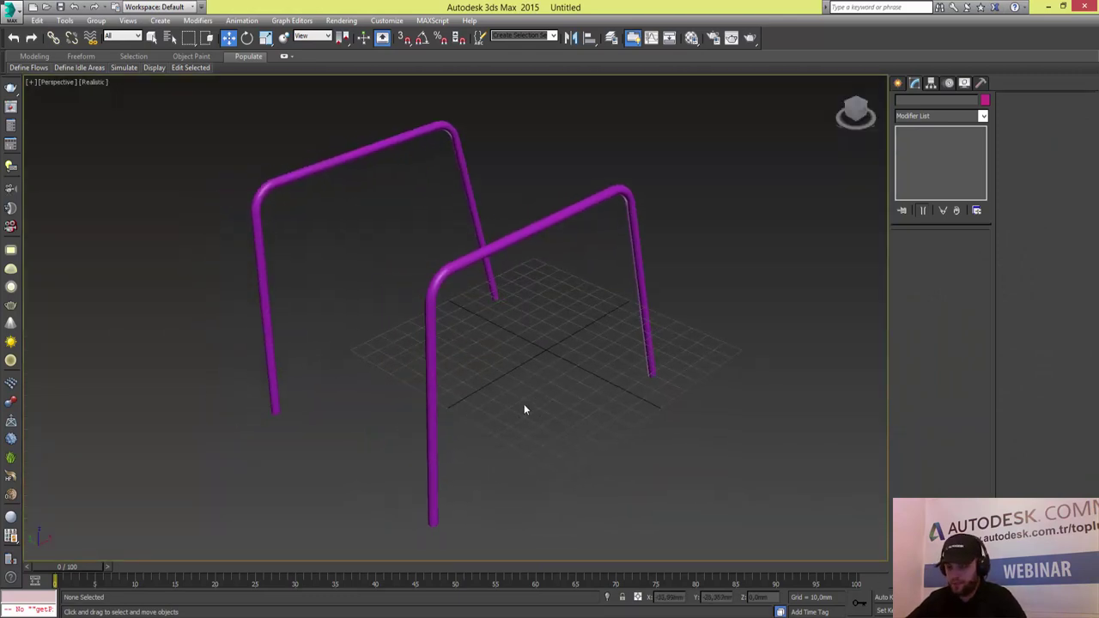
mouse_move(508, 416)
alt+middle_down()
mouse_move(544, 391)
mouse_move(578, 388)
mouse_move(475, 410)
mouse_move(357, 382)
mouse_move(302, 395)
mouse_move(445, 398)
alt+middle_up()
mouse_move(304, 309)
alt+middle_down()
mouse_move(331, 315)
mouse_move(319, 178)
alt+middle_up()
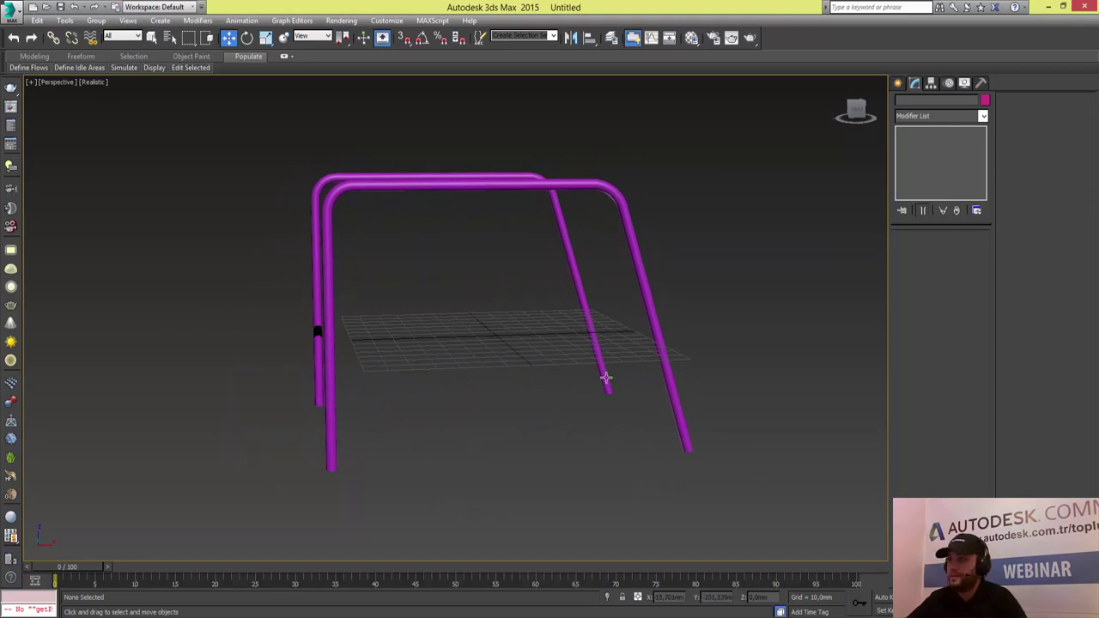
mouse_move(462, 287)
alt+middle_down()
mouse_move(472, 315)
mouse_move(455, 319)
alt+middle_up()
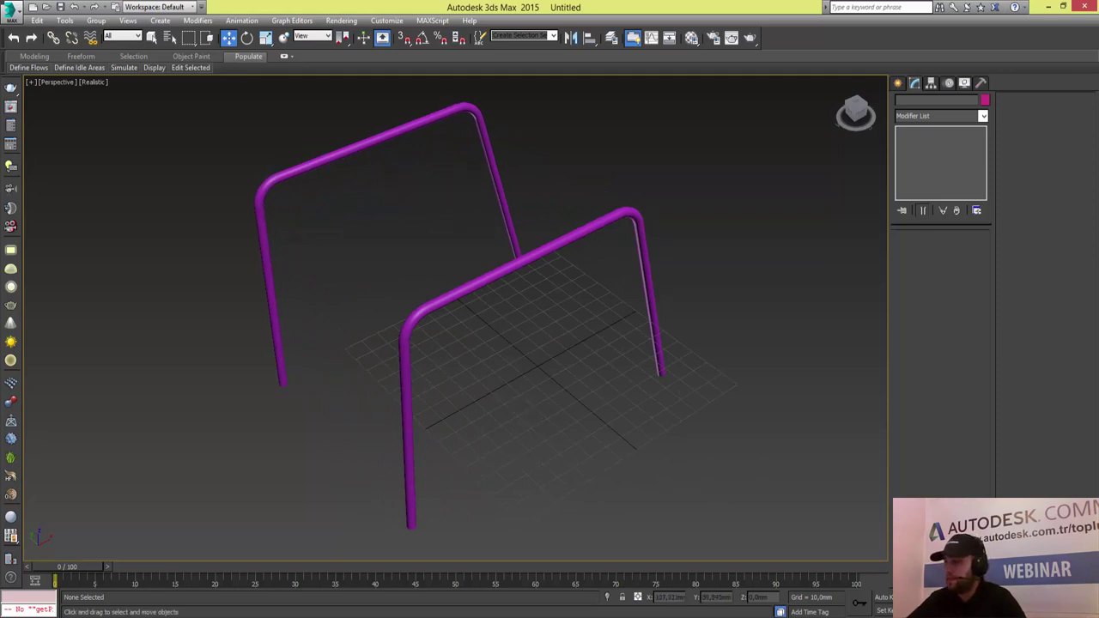
- Maximize the Top view and zoom in on the two frames
key(alt+w)
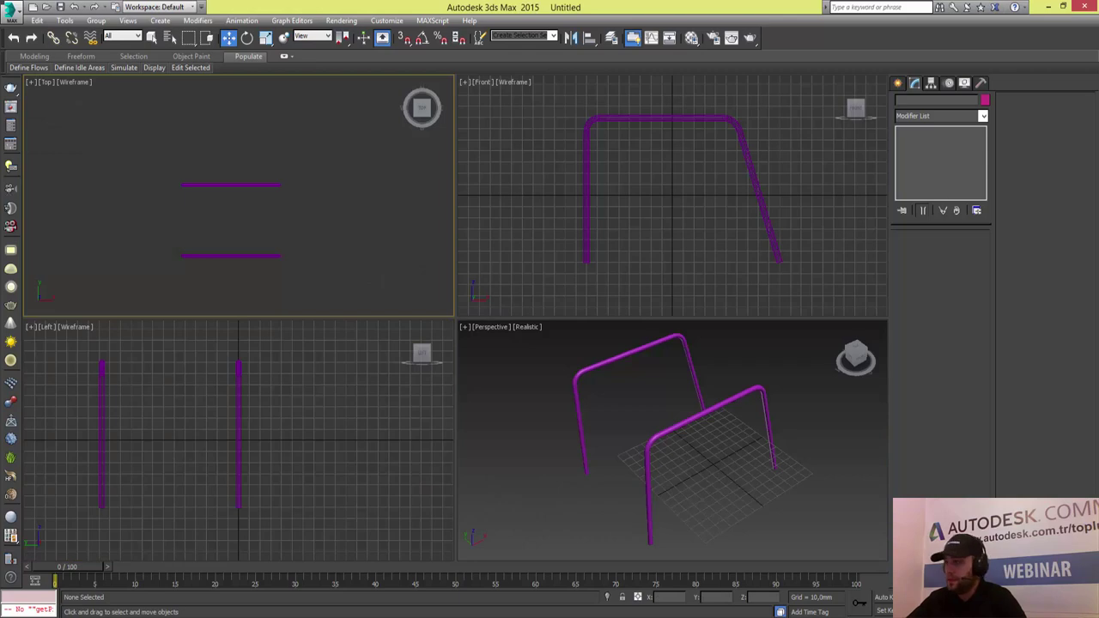
key(alt+w)
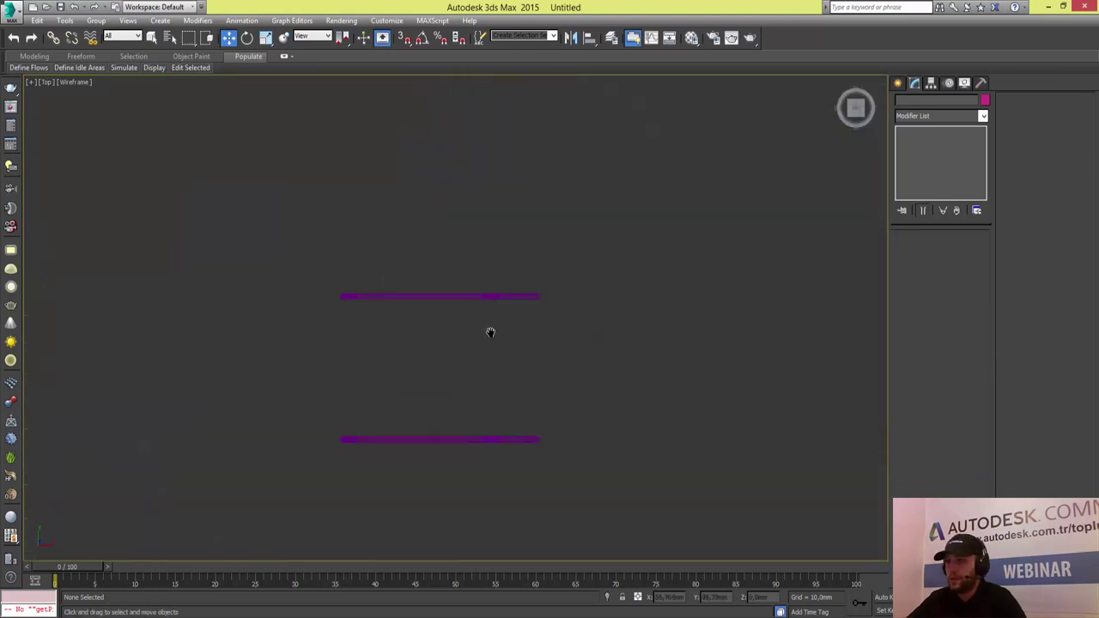
middle_drag(490, 332, 488, 301)
scroll(408, 327, up, 3)
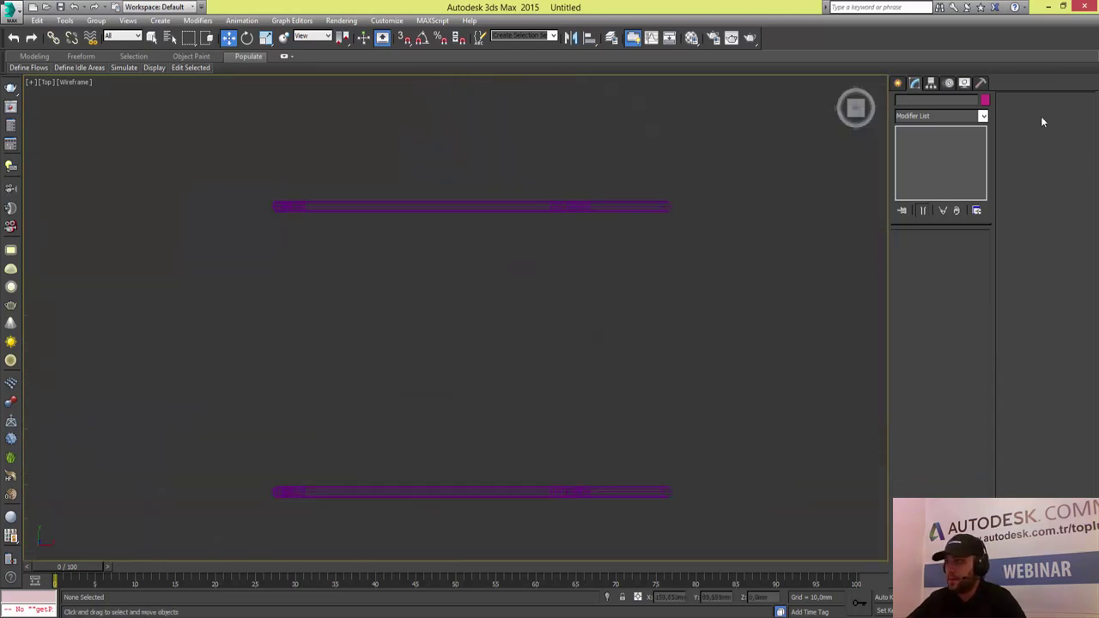
- Draw a thin line across both frames in Top view, viewport display off
click(899, 83)
click(926, 168)
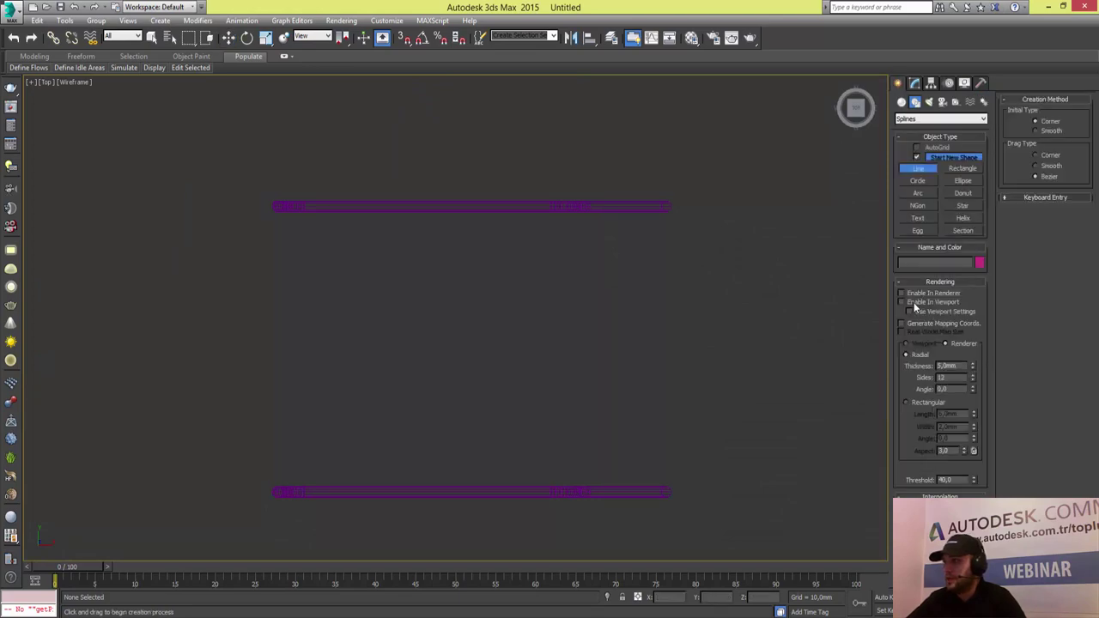
click(902, 301)
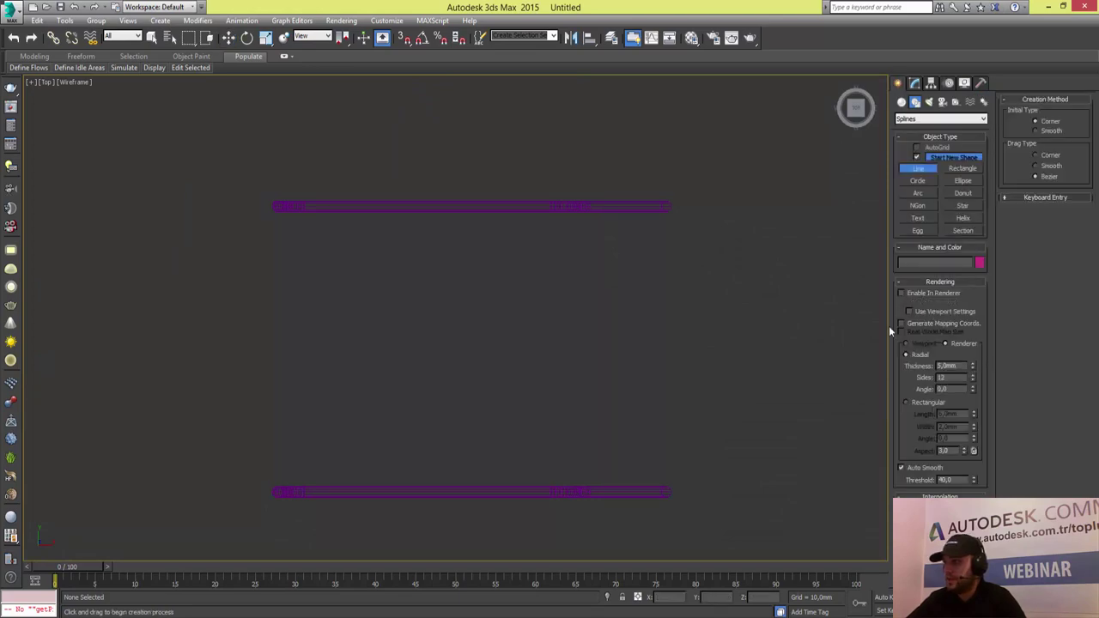
click(288, 207)
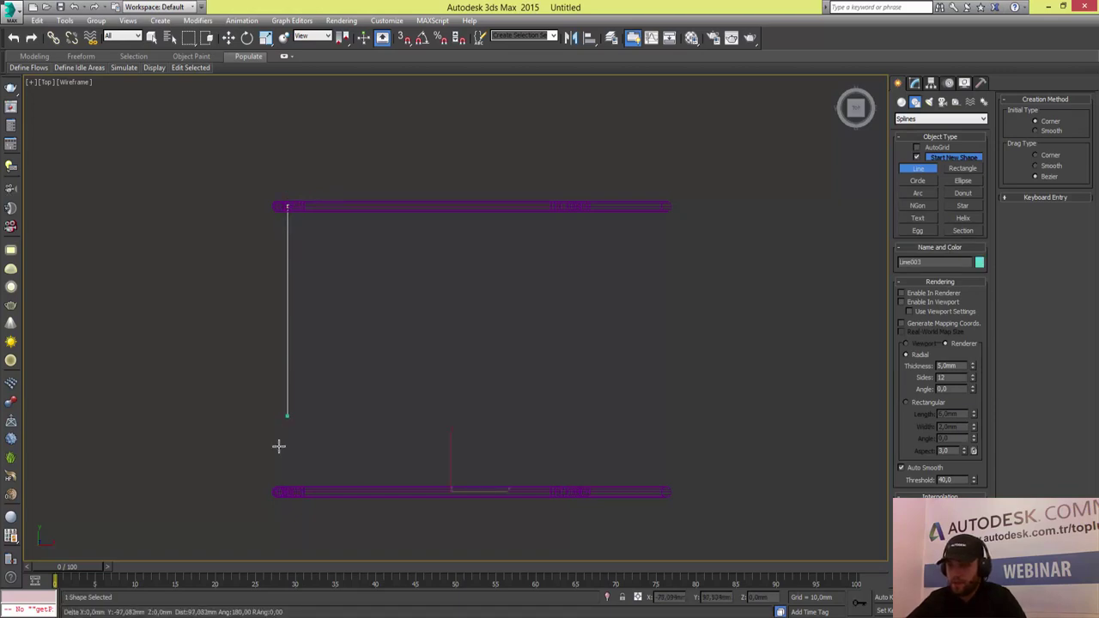
click(296, 492)
right_click(304, 449)
right_click(410, 486)
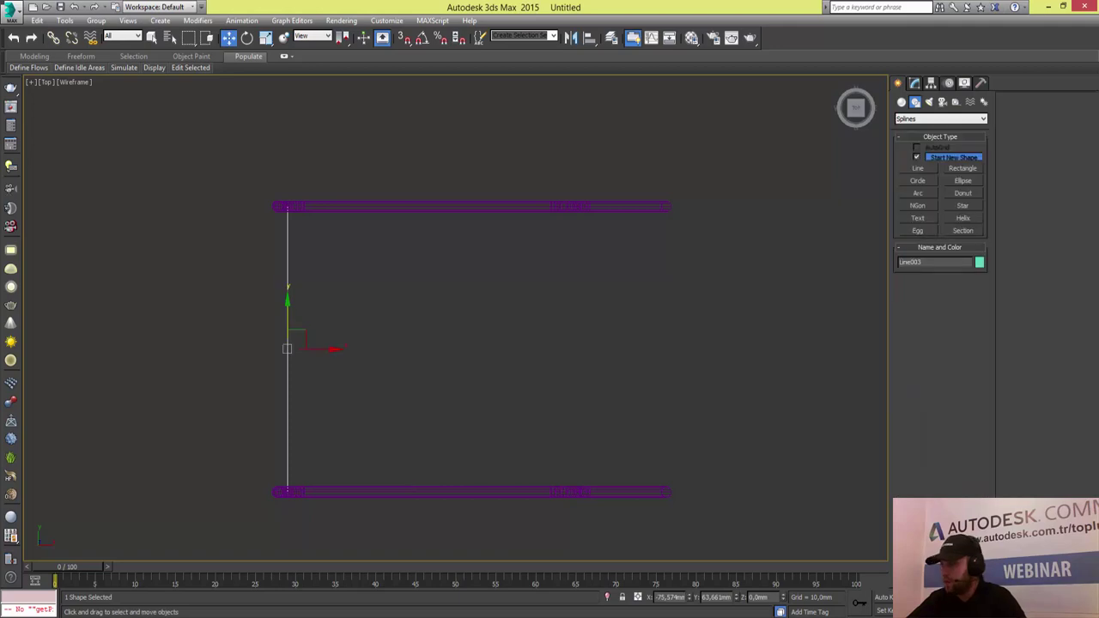
- In the maximized Left view, hide the grid and raise the line to the tubes' top
key(alt+w)
right_click(670, 160)
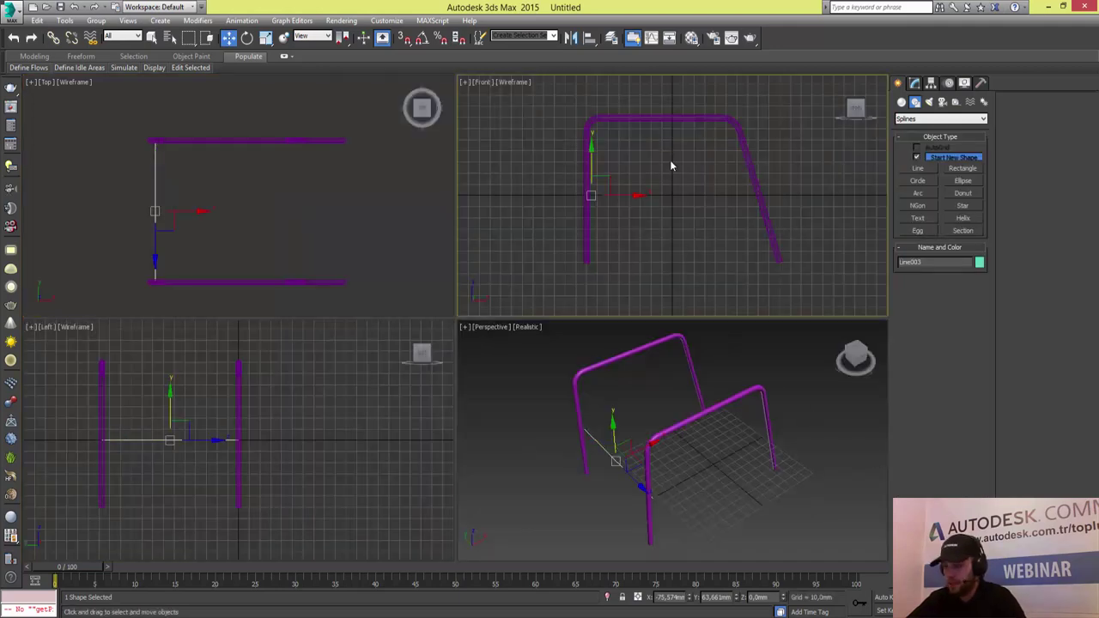
right_click(277, 412)
key(g)
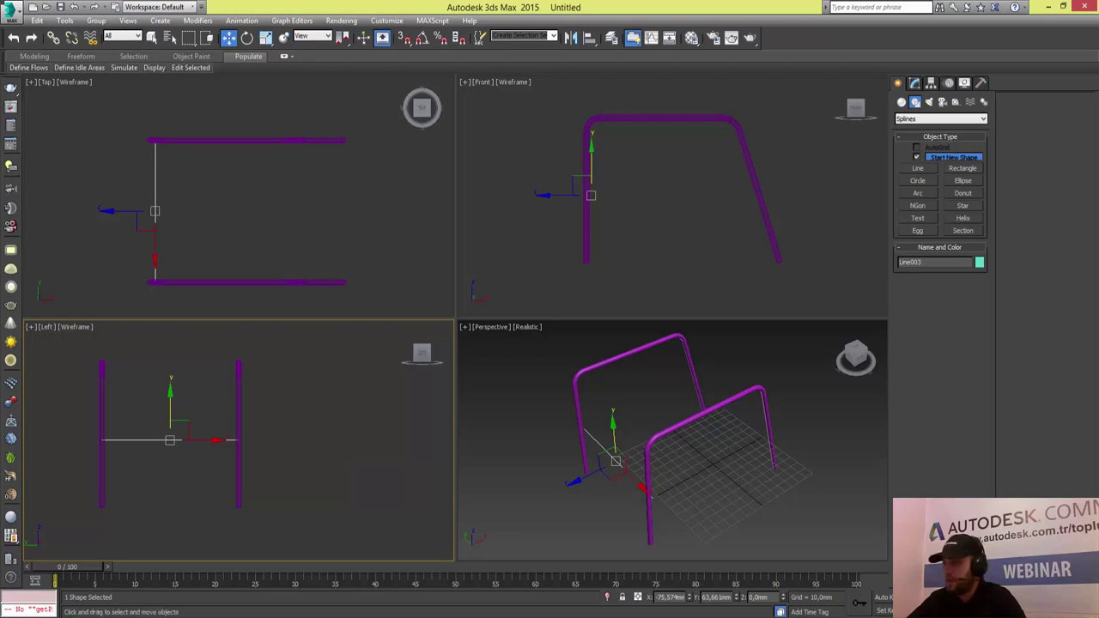
key(alt+w)
middle_drag(432, 370, 504, 435)
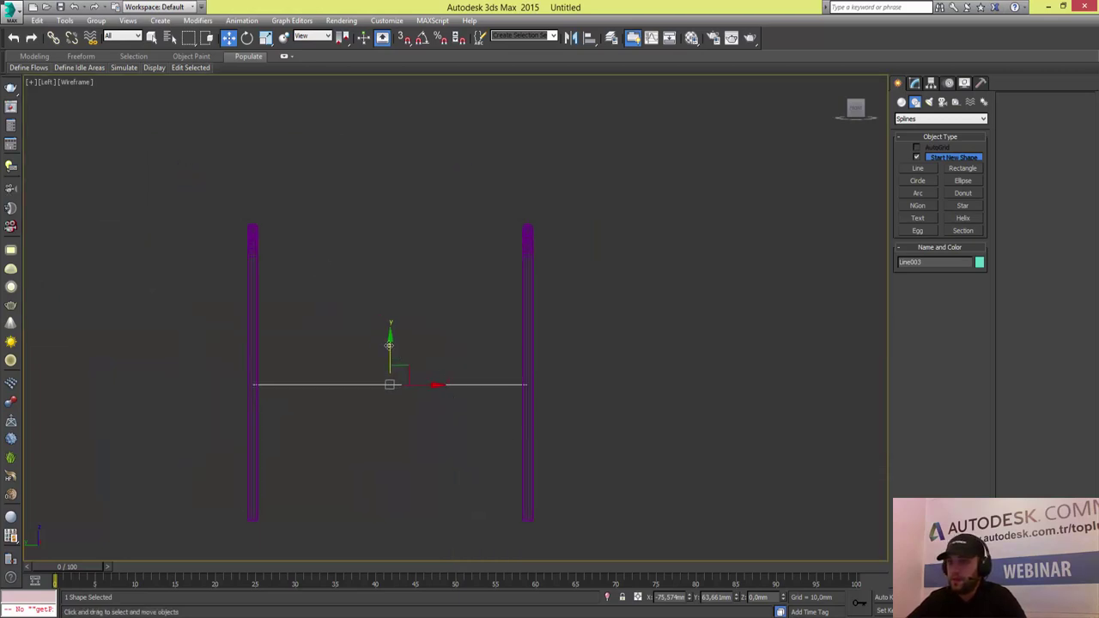
drag(389, 345, 406, 206)
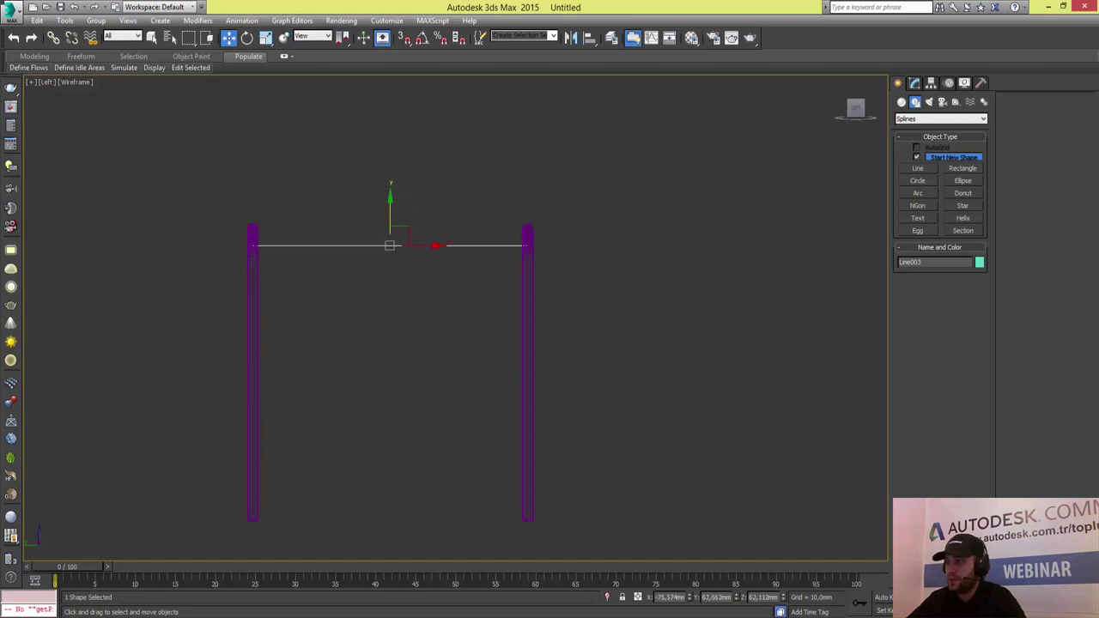
- Shift-drag a copy of the line to the top-right corner in Front view
key(alt+w)
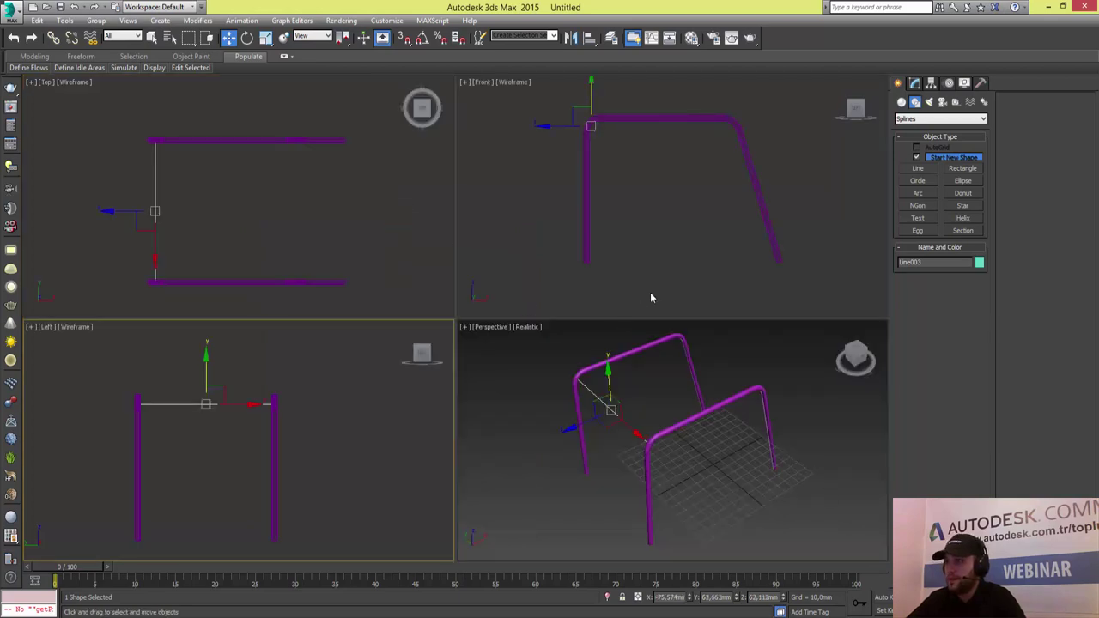
middle_click(688, 157)
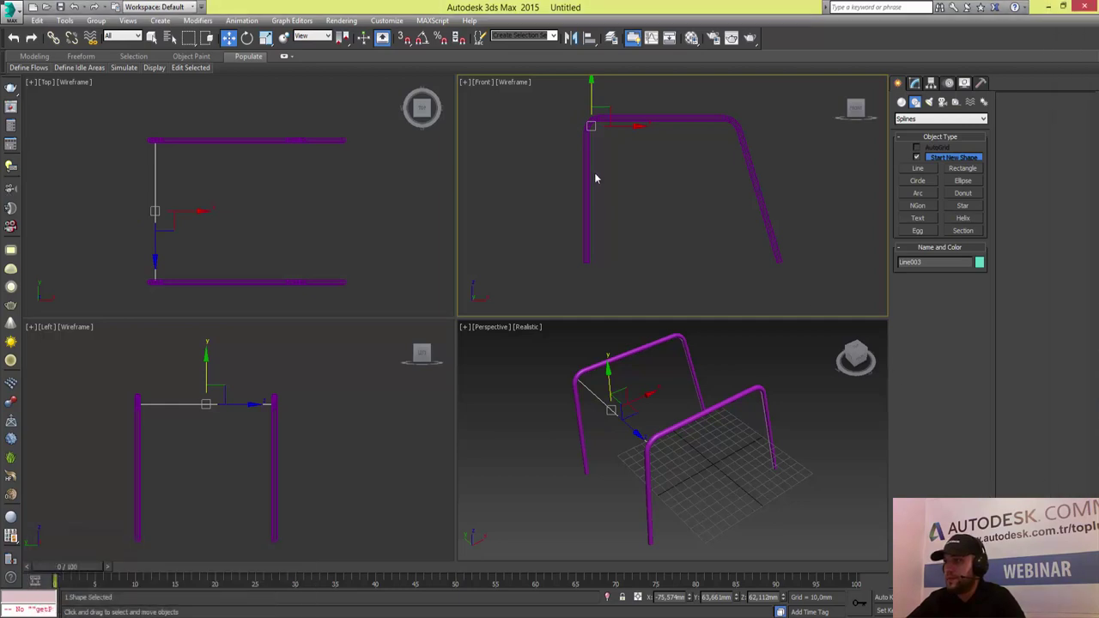
key(alt+w)
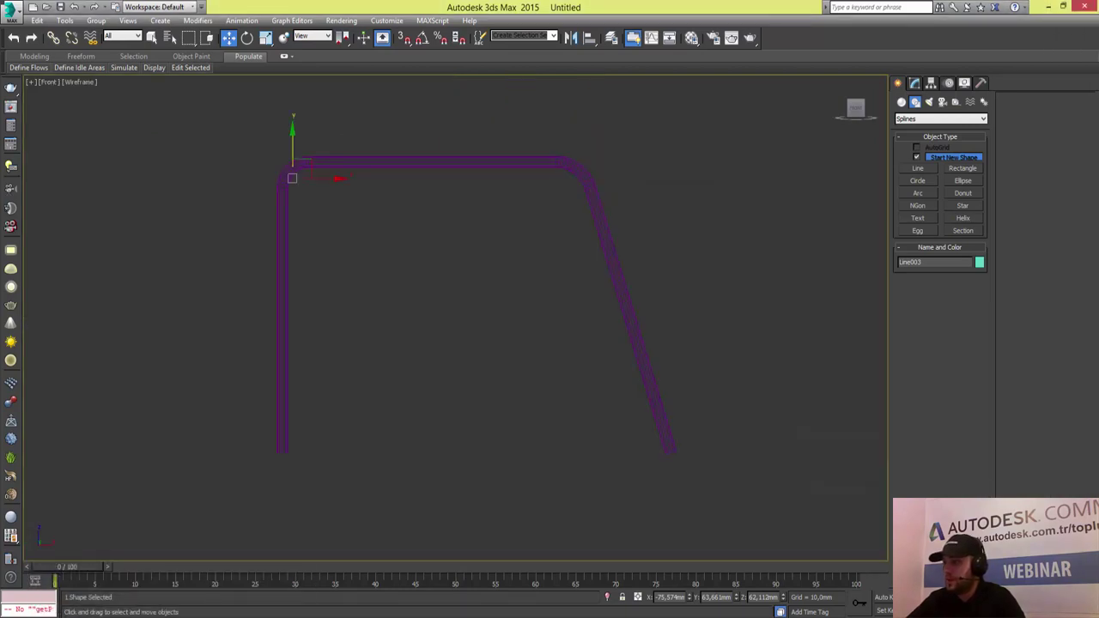
middle_drag(382, 220, 356, 292)
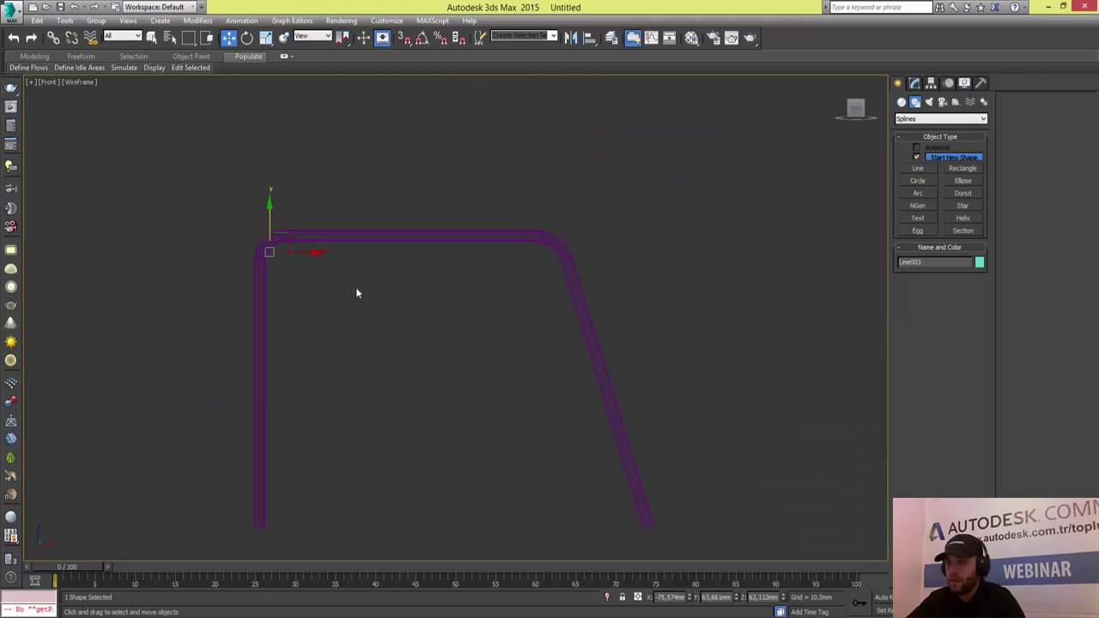
scroll(355, 292, up, 3)
shift+drag(213, 218, 802, 314)
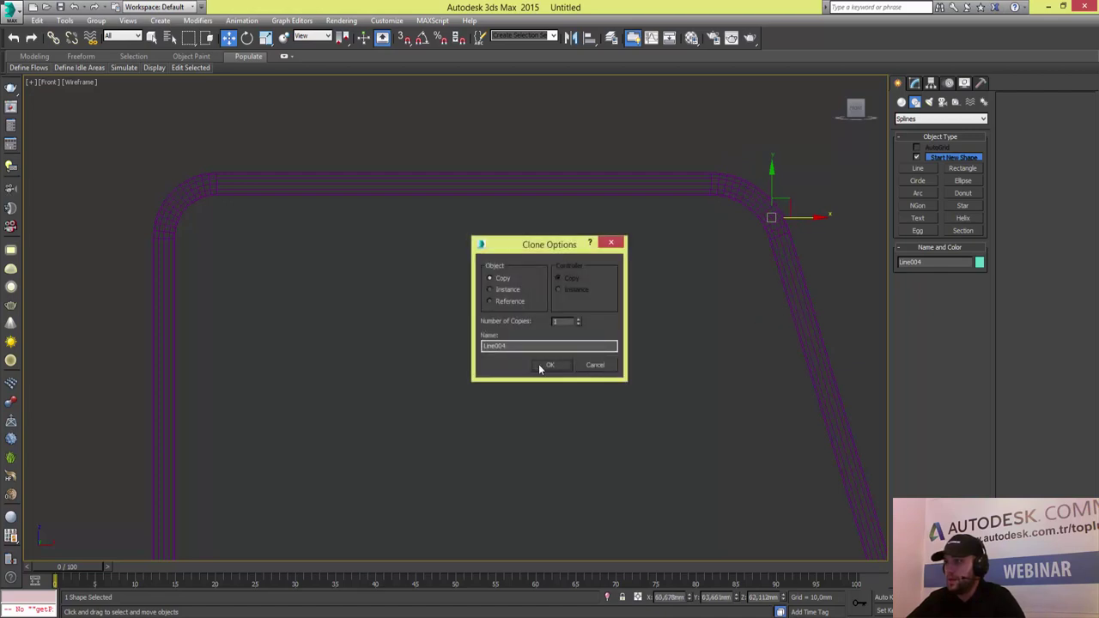
click(541, 368)
- Zoom the maximized Perspective view onto the frame and select the first connecting line
key(alt+w)
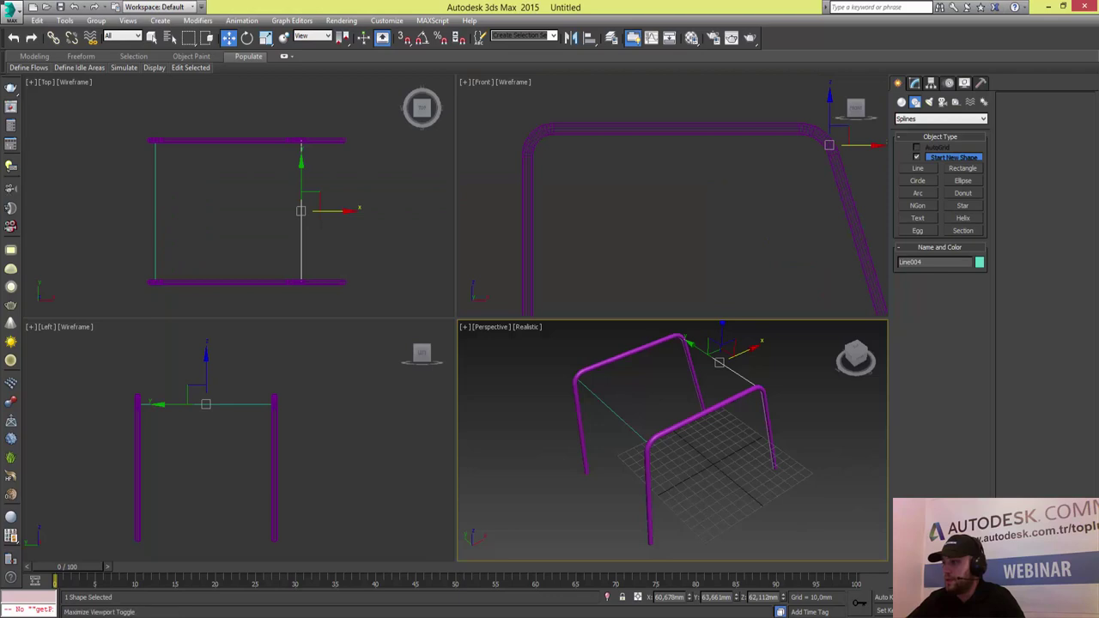
key(alt+w)
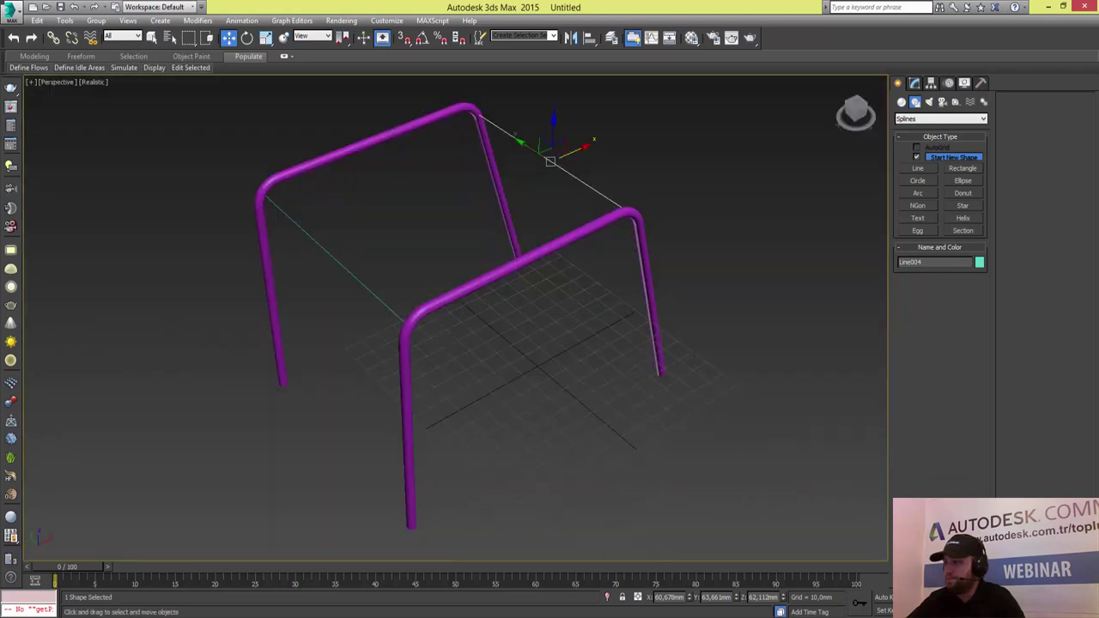
key(alt+z)
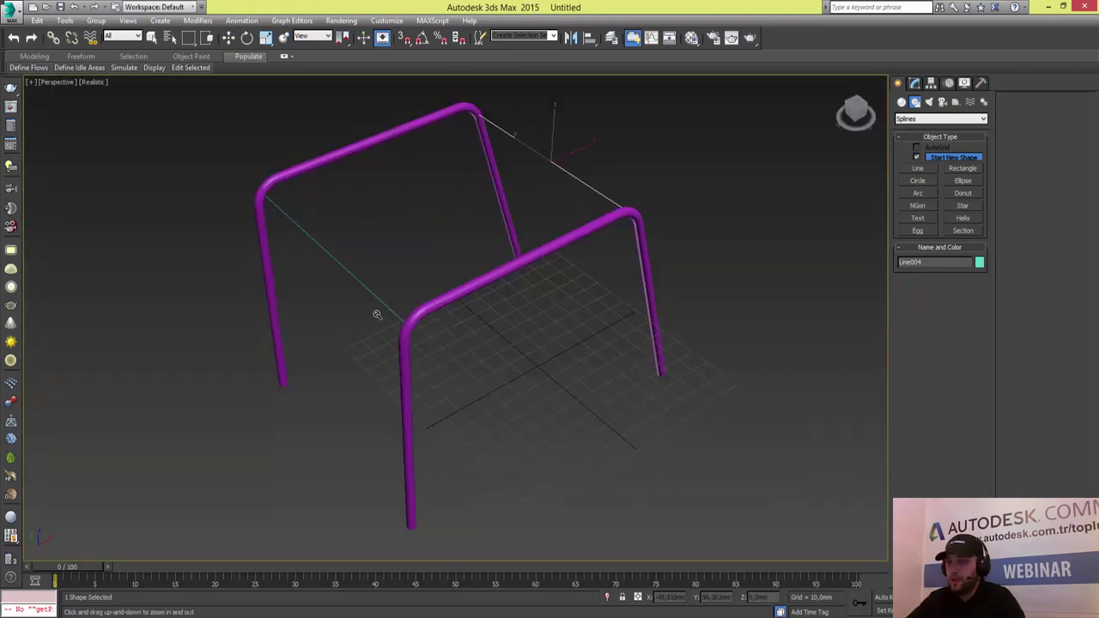
mouse_move(361, 324)
mouse_down()
mouse_move(358, 304)
mouse_move(398, 306)
mouse_up()
key(w)
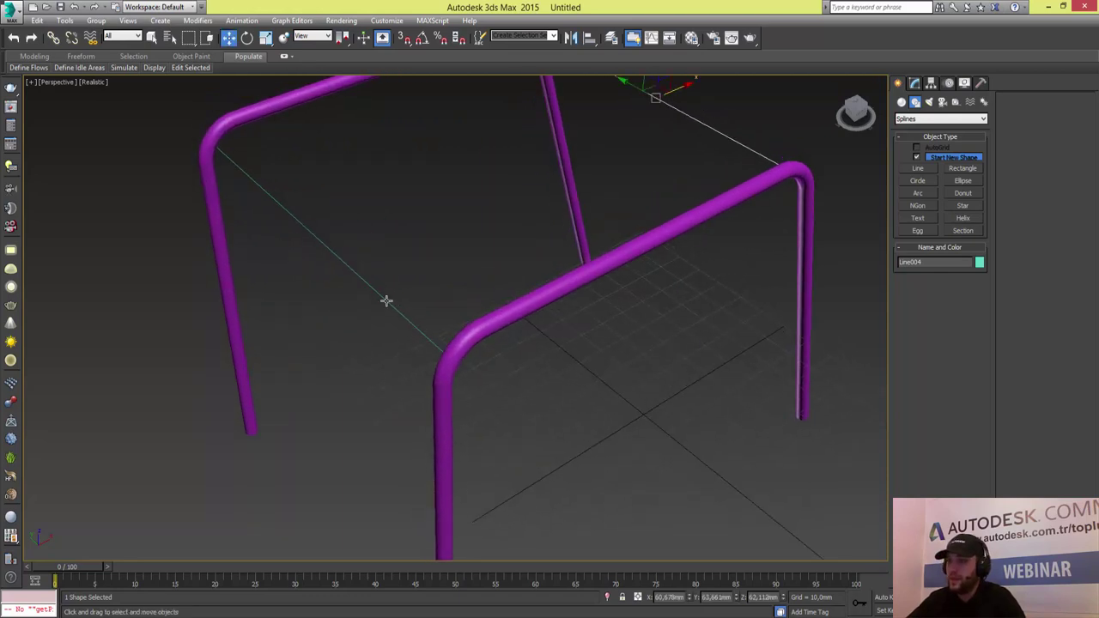
click(385, 300)
- Enable Line003 in renderer and viewport so it shows as a solid tube crossbar
click(915, 83)
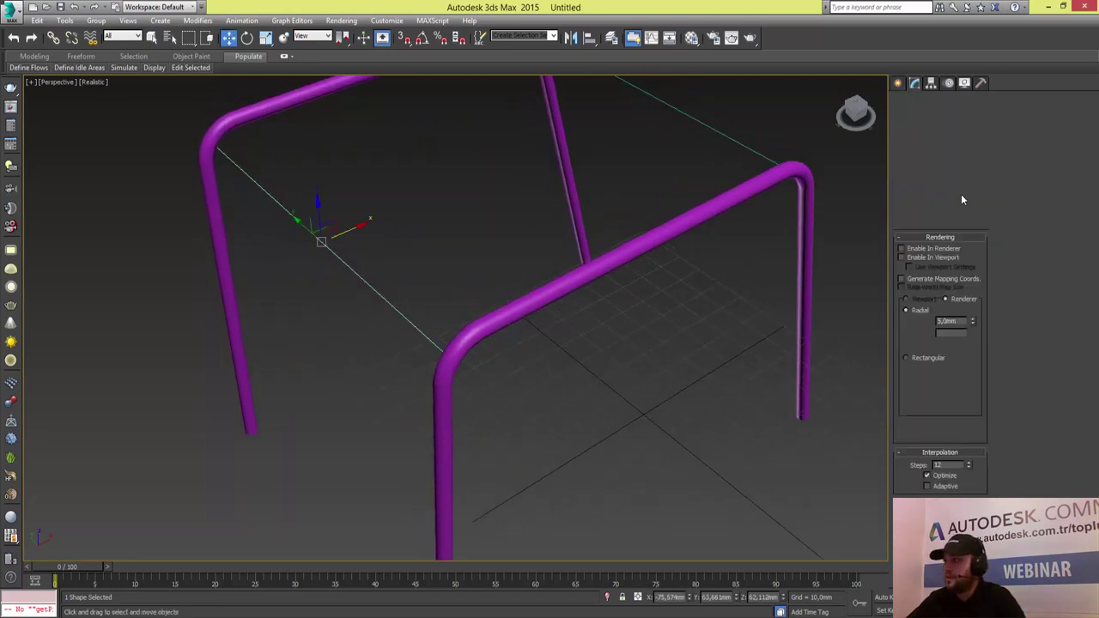
click(917, 248)
click(917, 256)
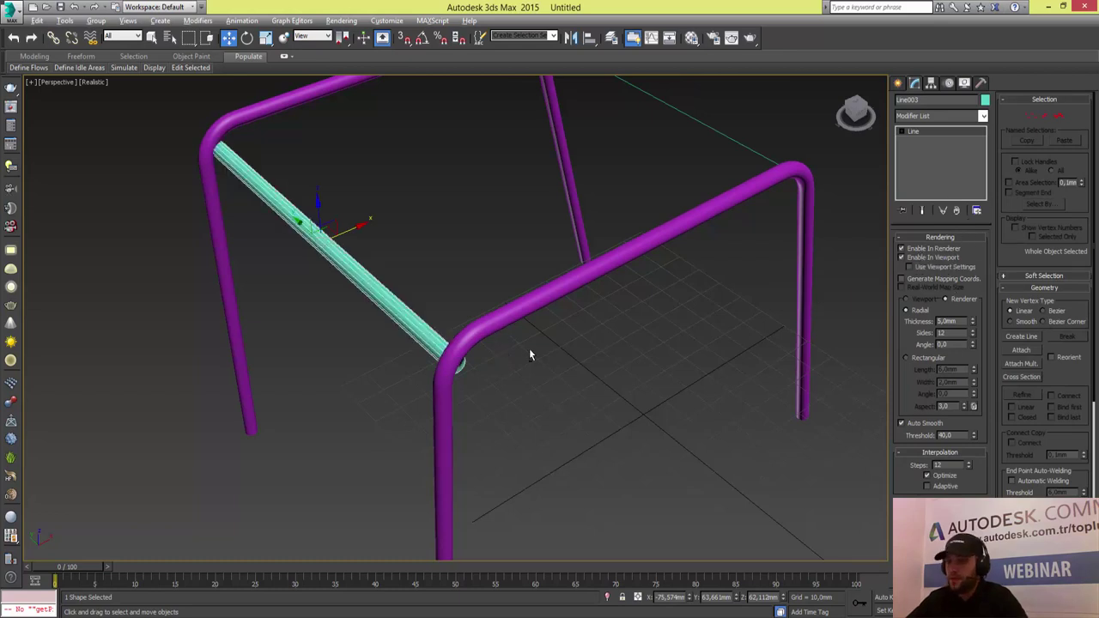
mouse_move(529, 347)
alt+middle_down()
mouse_move(490, 311)
mouse_move(386, 293)
alt+middle_up()
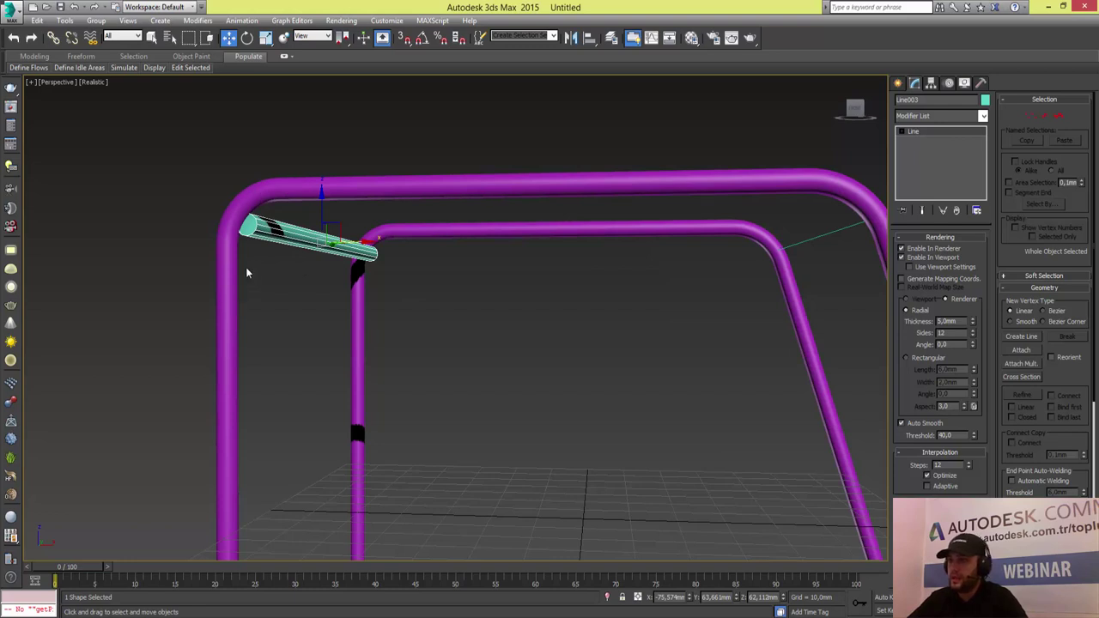
- In the maximized Front view, shift the crossbar left onto the frame corner
key(alt+w)
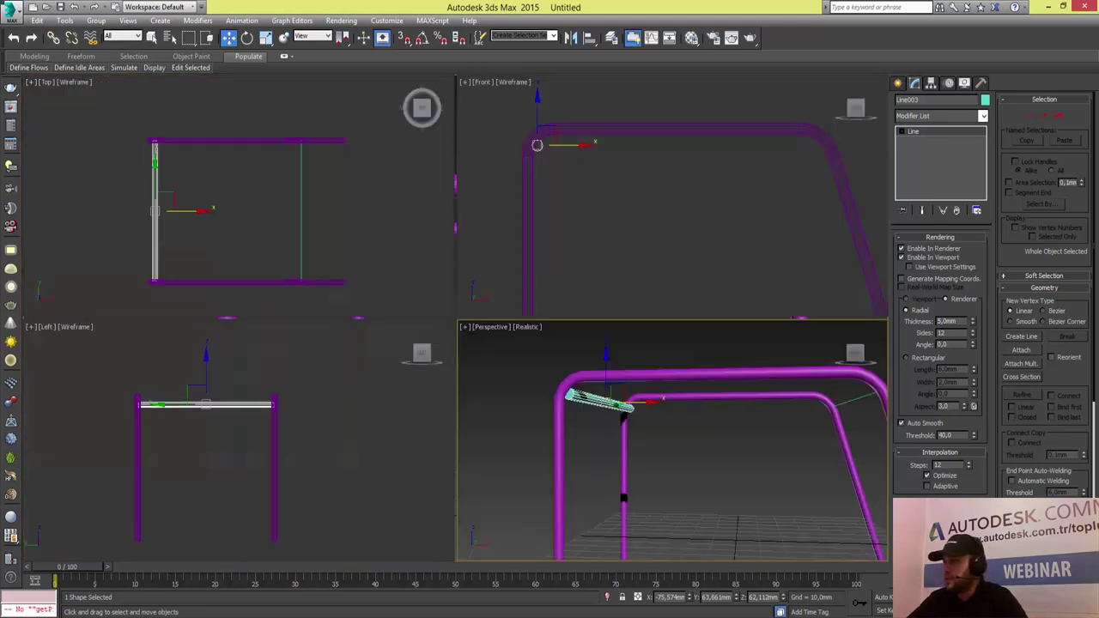
right_click(590, 170)
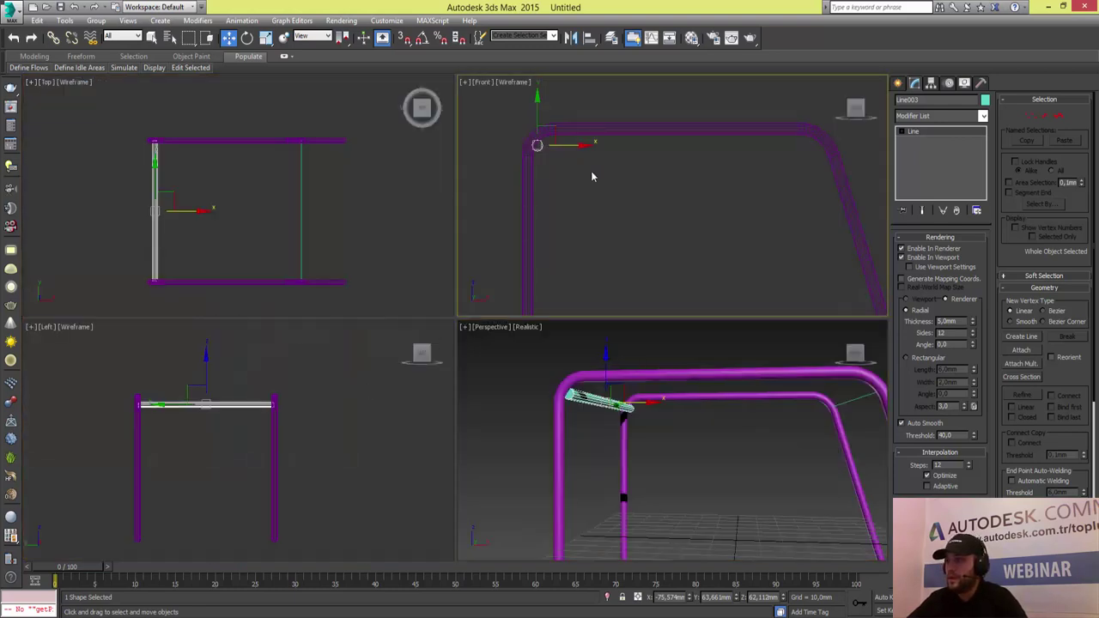
key(alt+w)
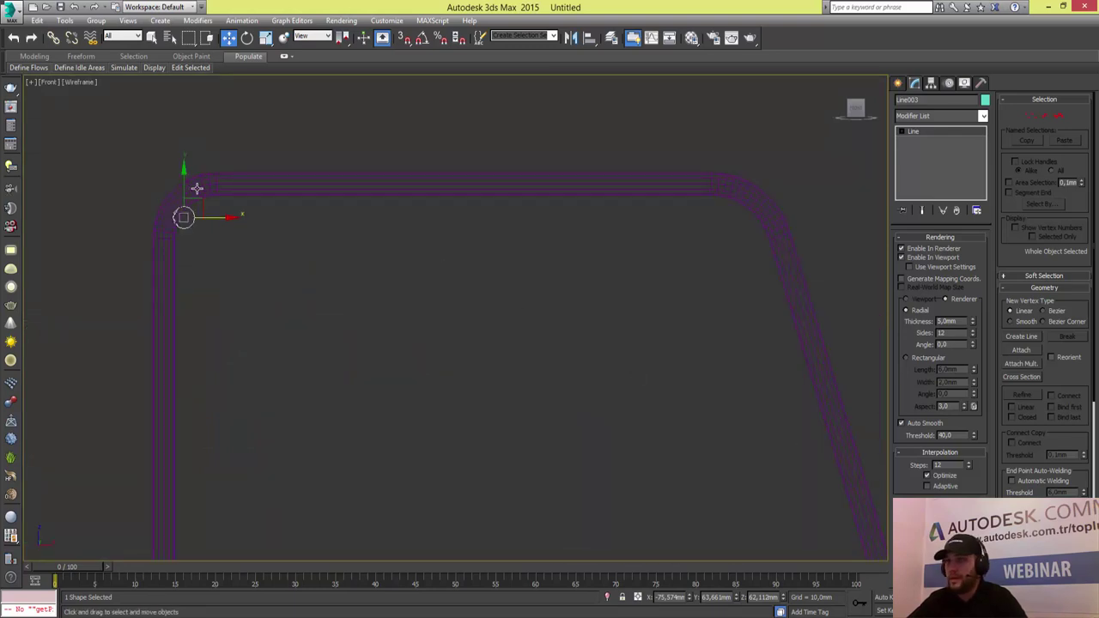
middle_drag(197, 187, 395, 256)
scroll(397, 312, up, 2)
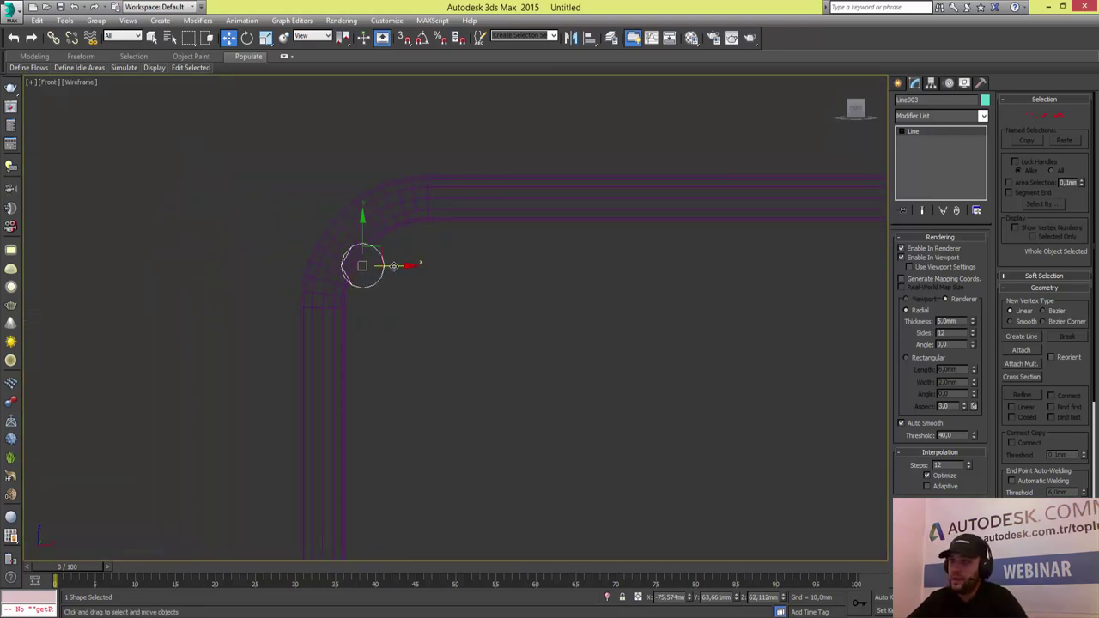
drag(393, 265, 360, 265)
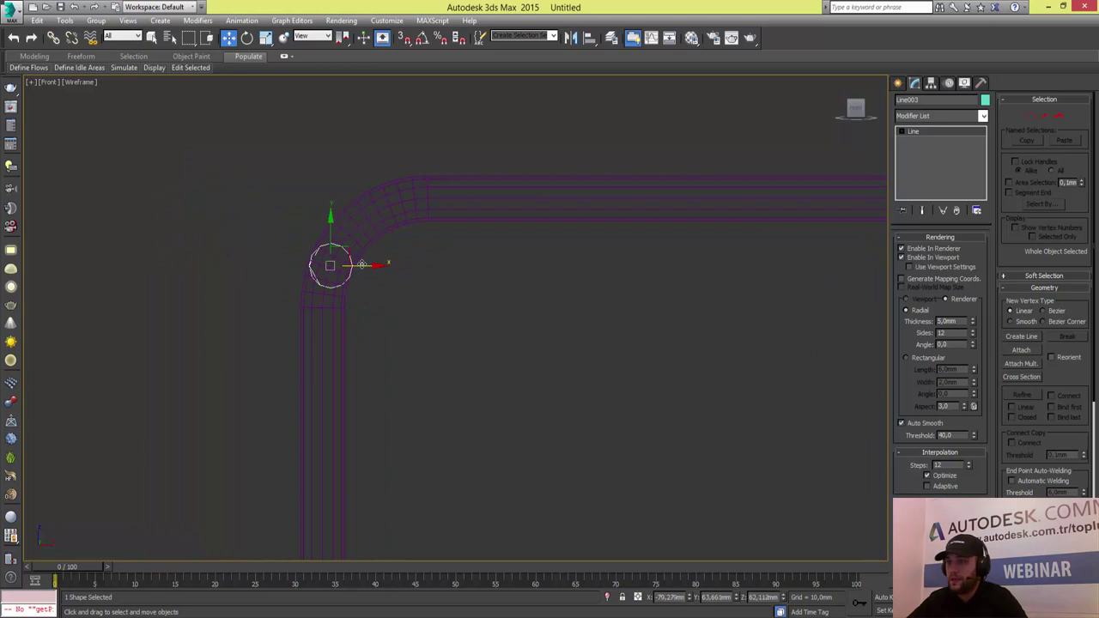
- Set the crossbar's rendering thickness to 3,5mm
click(956, 240)
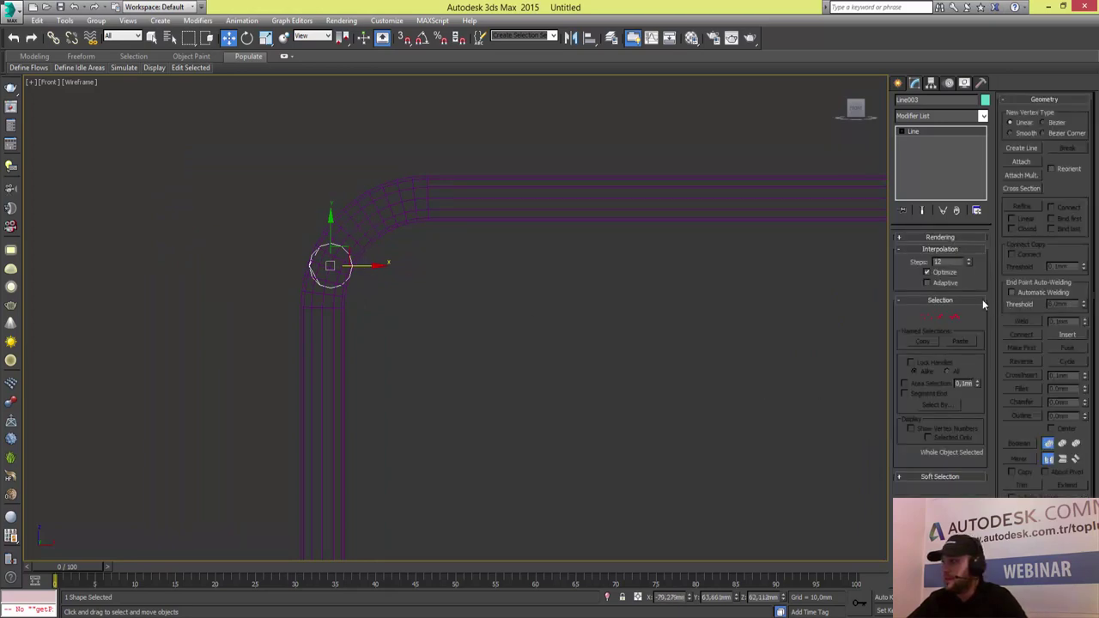
click(953, 242)
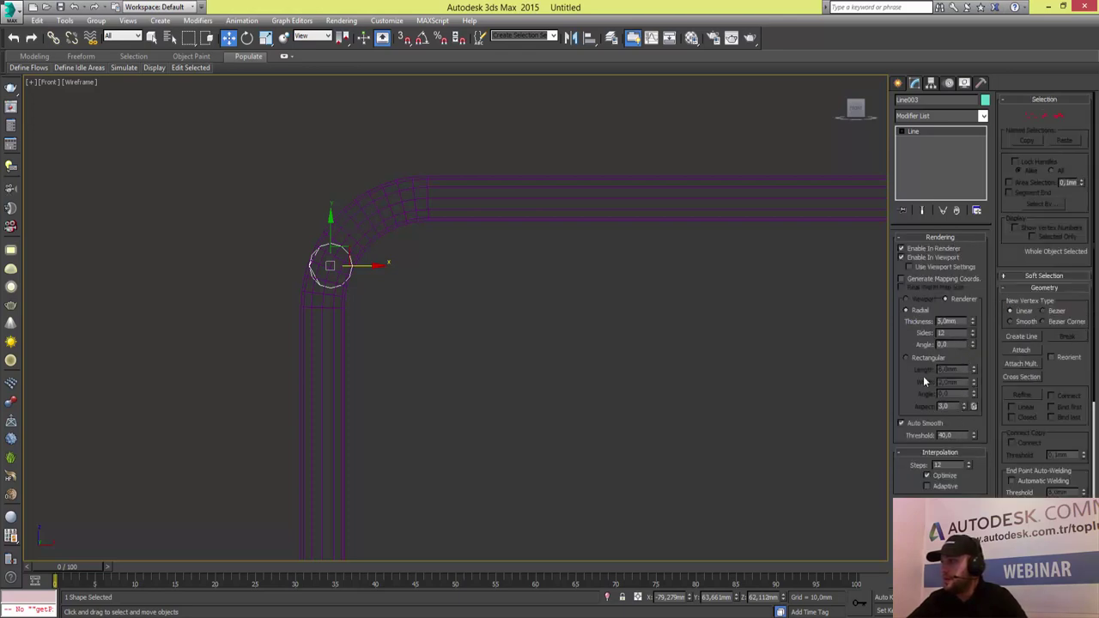
double_click(947, 321)
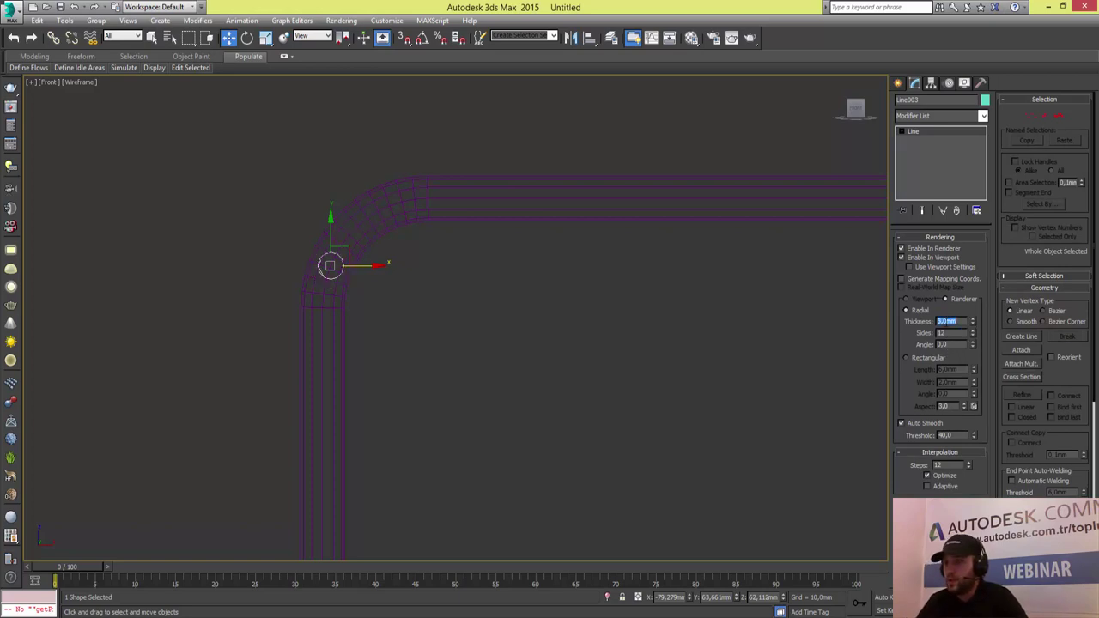
text(4)
key(Return)
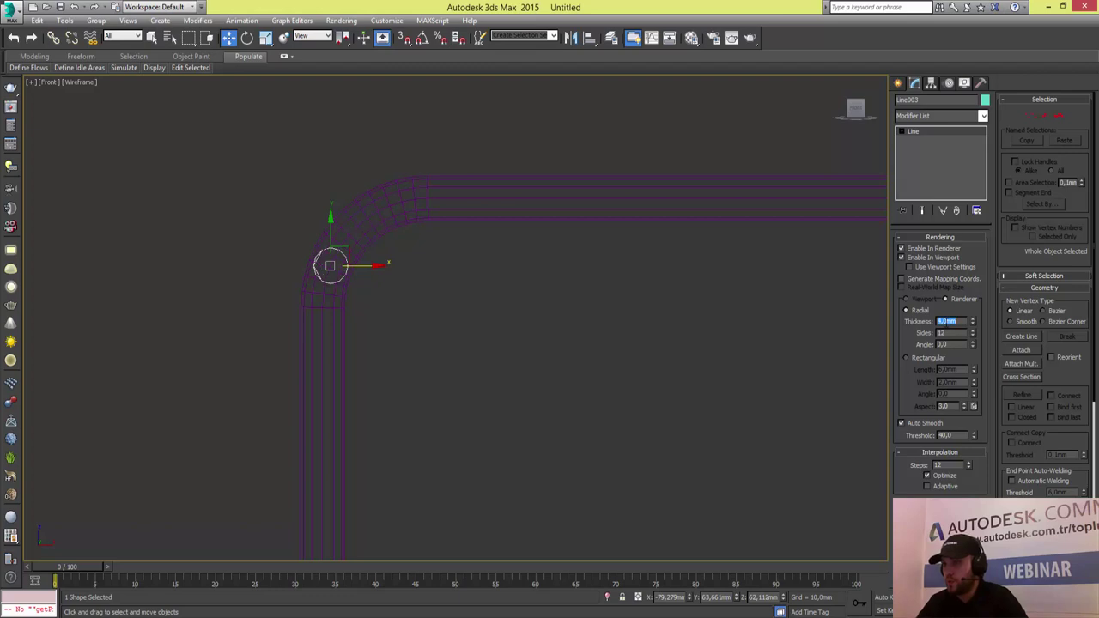
text(3,1)
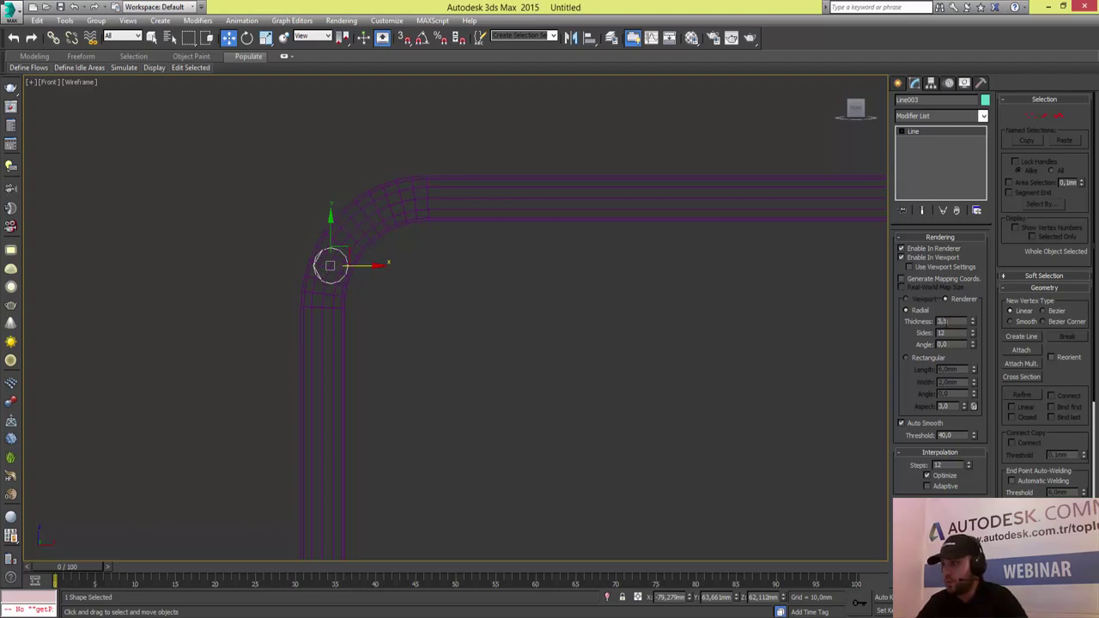
key(Return)
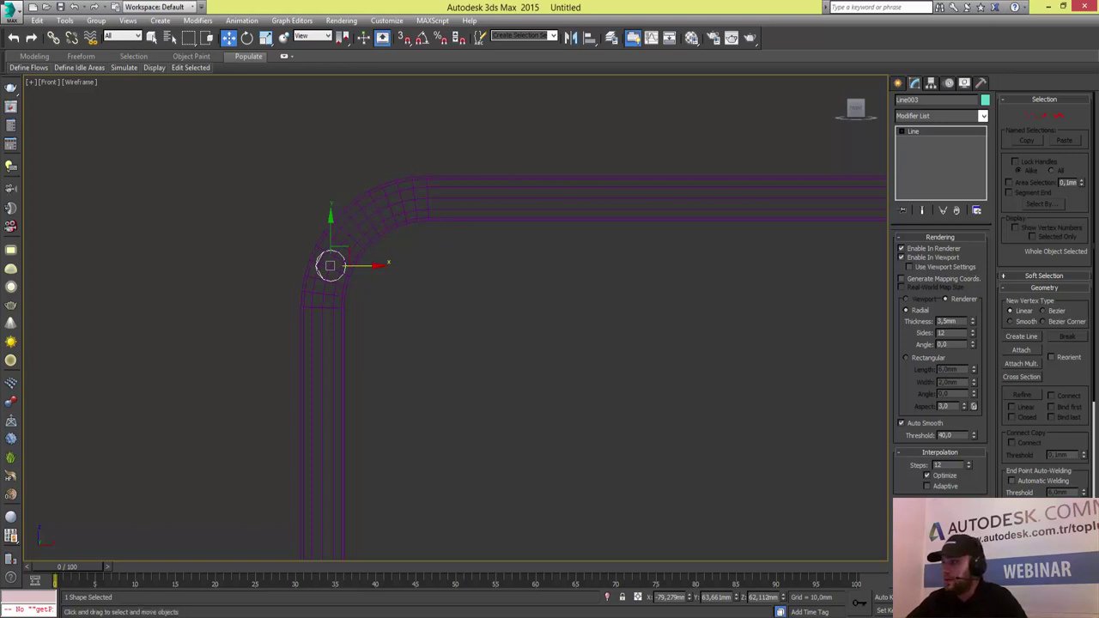
key(alt+w)
mouse_move(633, 410)
alt+middle_down()
mouse_move(712, 458)
mouse_move(785, 428)
mouse_move(709, 415)
mouse_move(670, 417)
mouse_move(645, 437)
mouse_move(731, 428)
alt+middle_up()
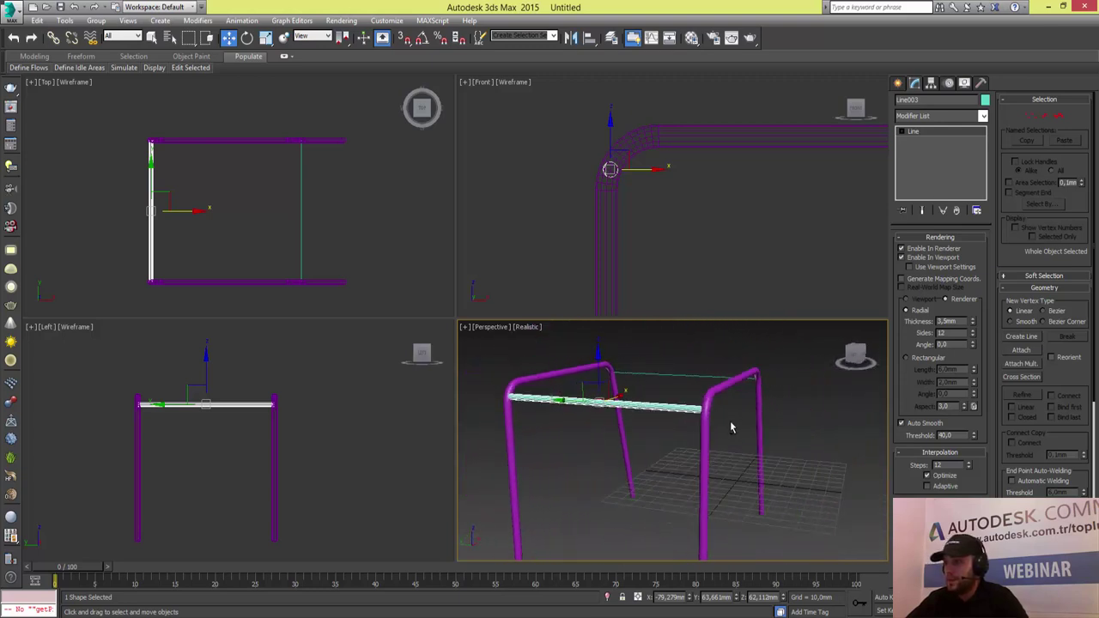
- Orbit the maximized Perspective view for a close angled look at the front rail
key(alt+w)
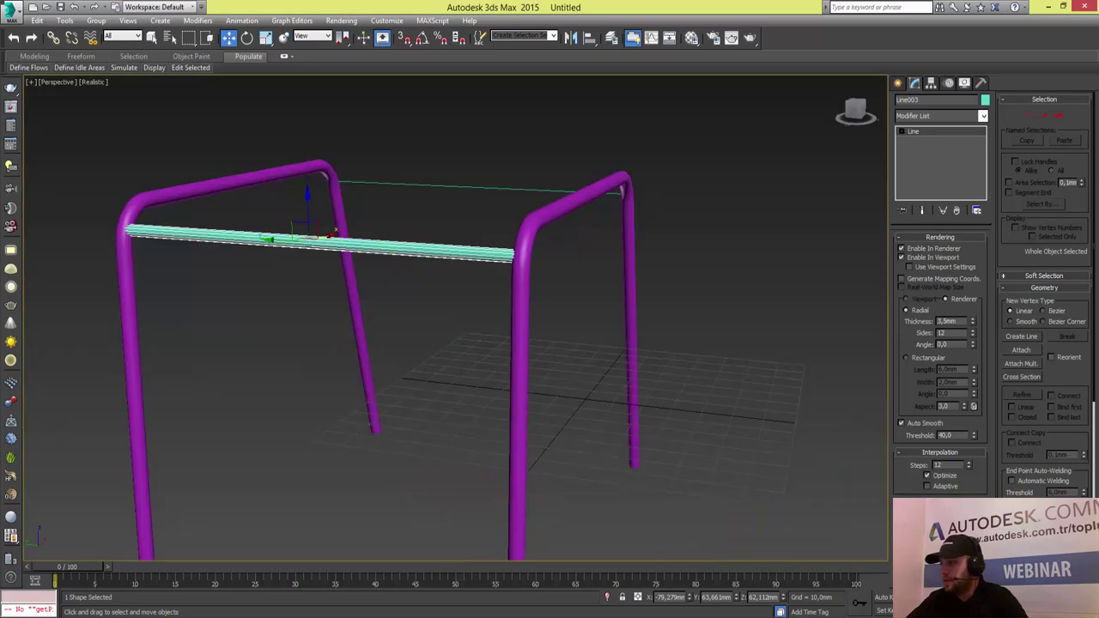
mouse_move(434, 229)
alt+middle_down()
mouse_move(611, 223)
mouse_move(622, 250)
alt+middle_up()
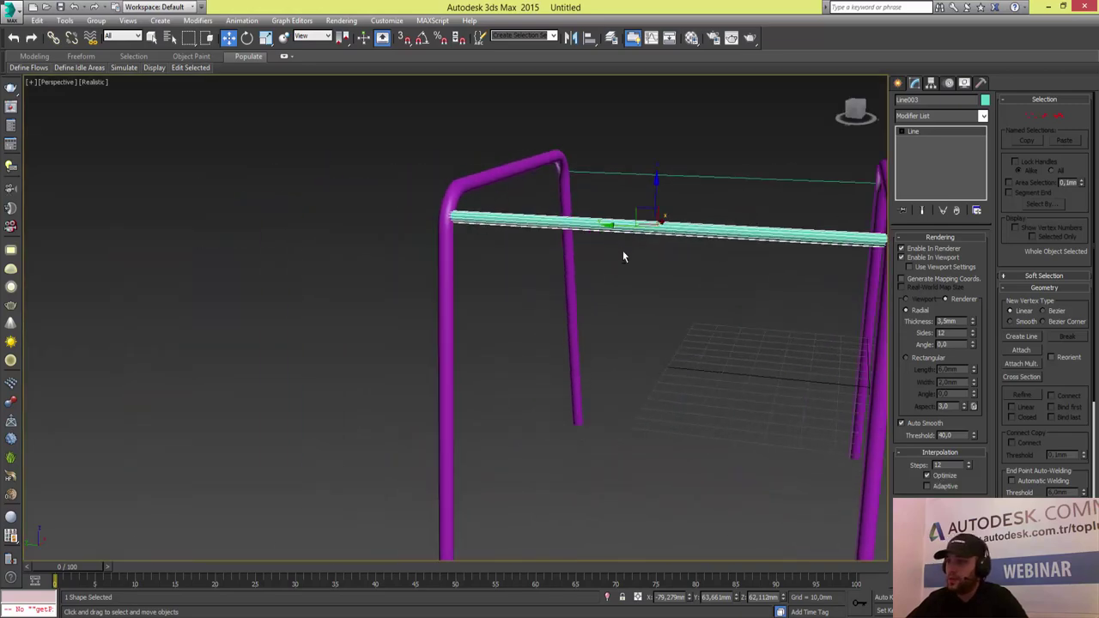
mouse_move(722, 314)
alt+middle_down()
mouse_move(687, 321)
mouse_move(725, 315)
mouse_move(673, 309)
mouse_move(572, 250)
mouse_move(671, 245)
alt+middle_up()
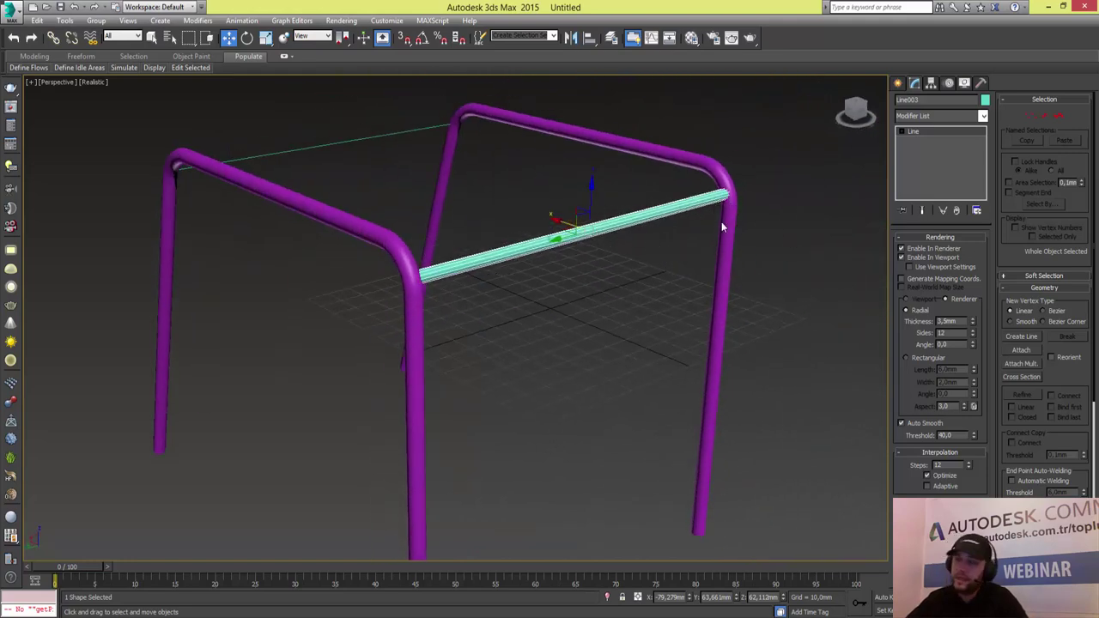
mouse_move(737, 208)
alt+middle_down()
mouse_move(694, 227)
mouse_move(863, 272)
mouse_move(784, 245)
mouse_move(487, 220)
alt+middle_up()
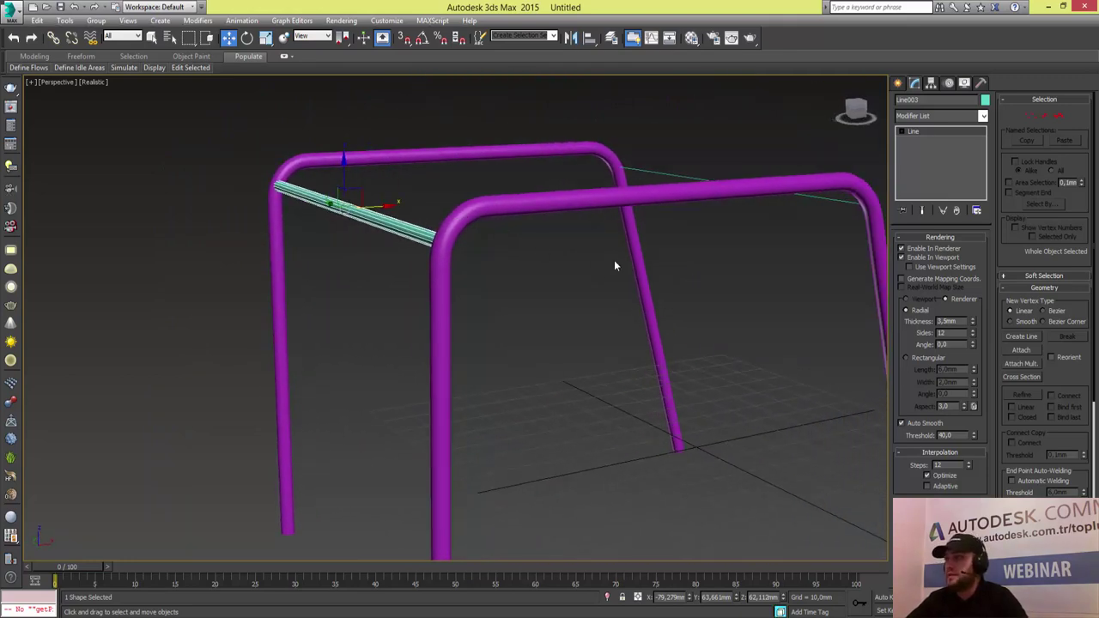
alt+middle_drag(614, 260, 486, 256)
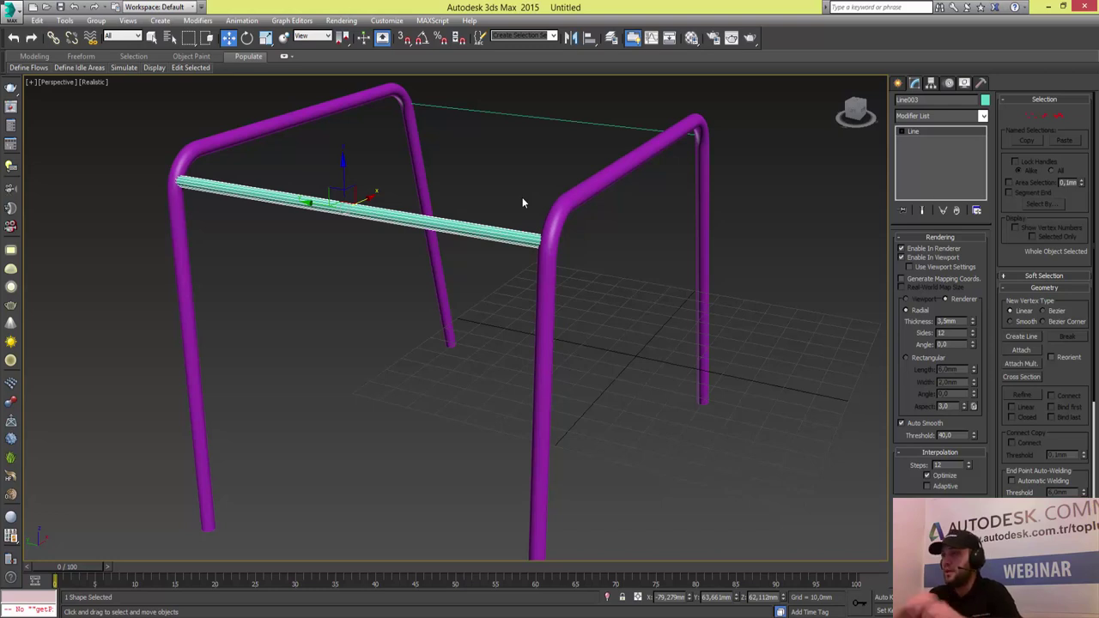
- Show Line004 as a viewport tube with 3,5mm thickness to match the front rail
click(601, 123)
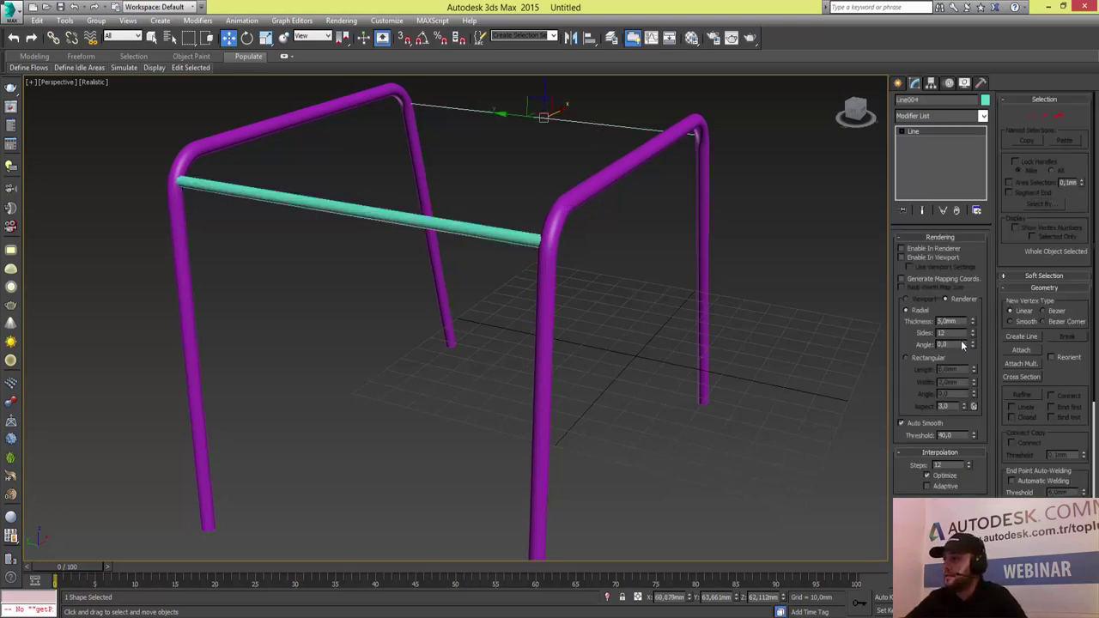
click(919, 257)
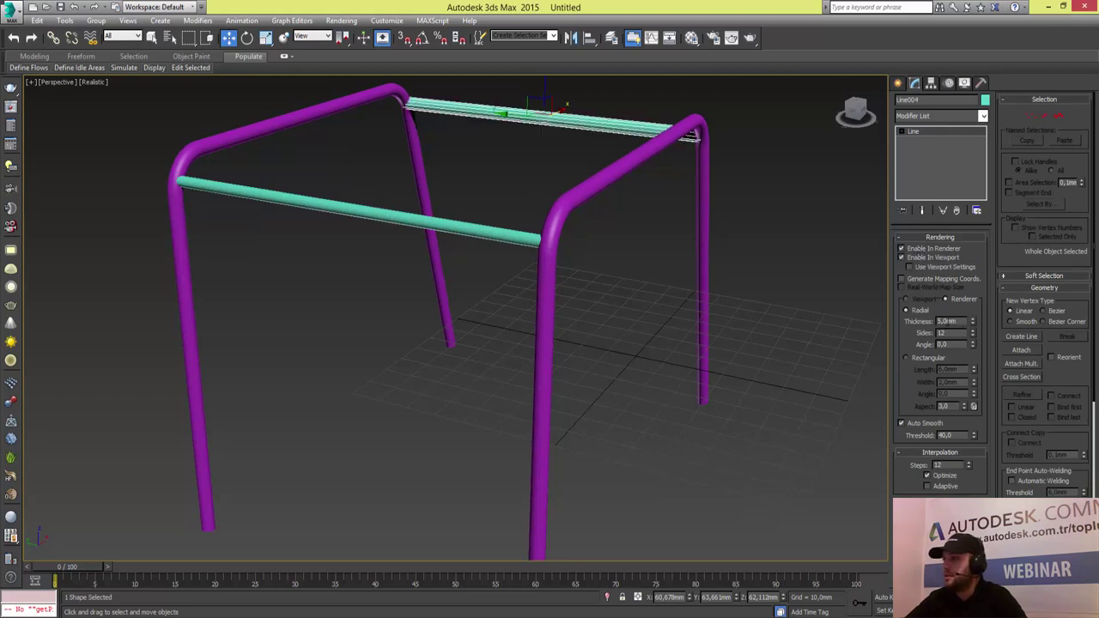
double_click(947, 321)
text(3)
key(Return)
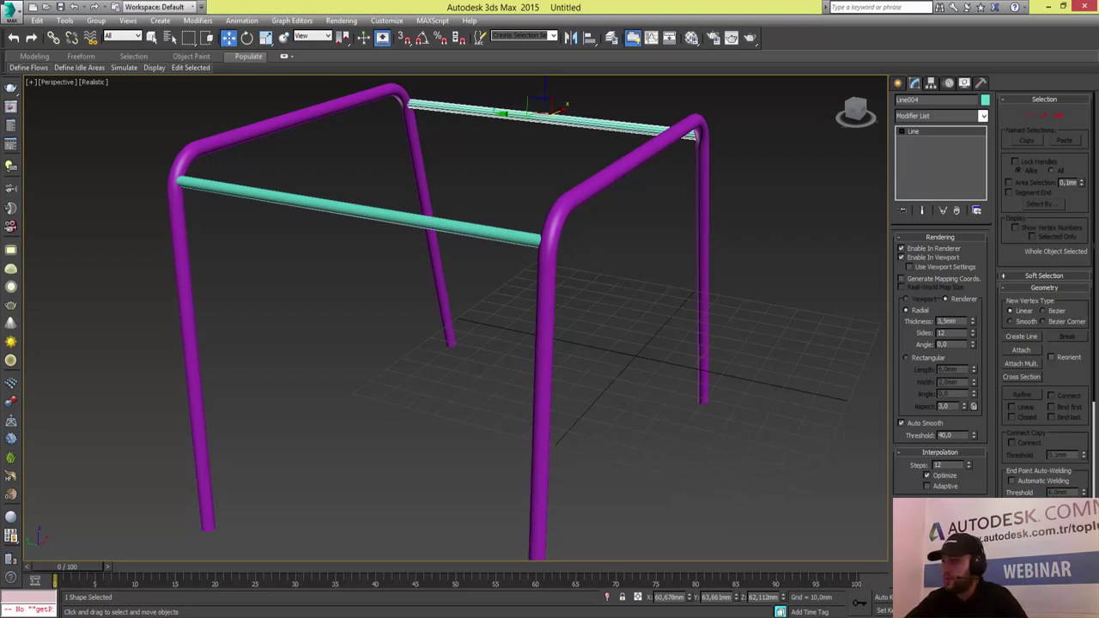
- Nudge the back tube slightly along X in the Front view
key(alt+w)
middle_drag(666, 168, 845, 235)
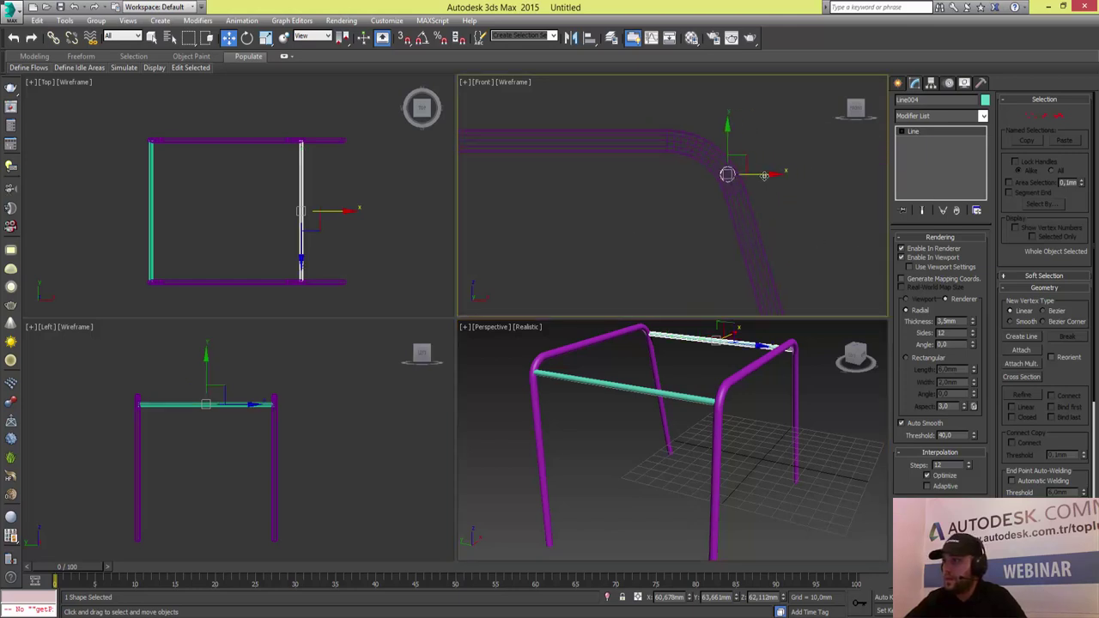
drag(765, 175, 767, 253)
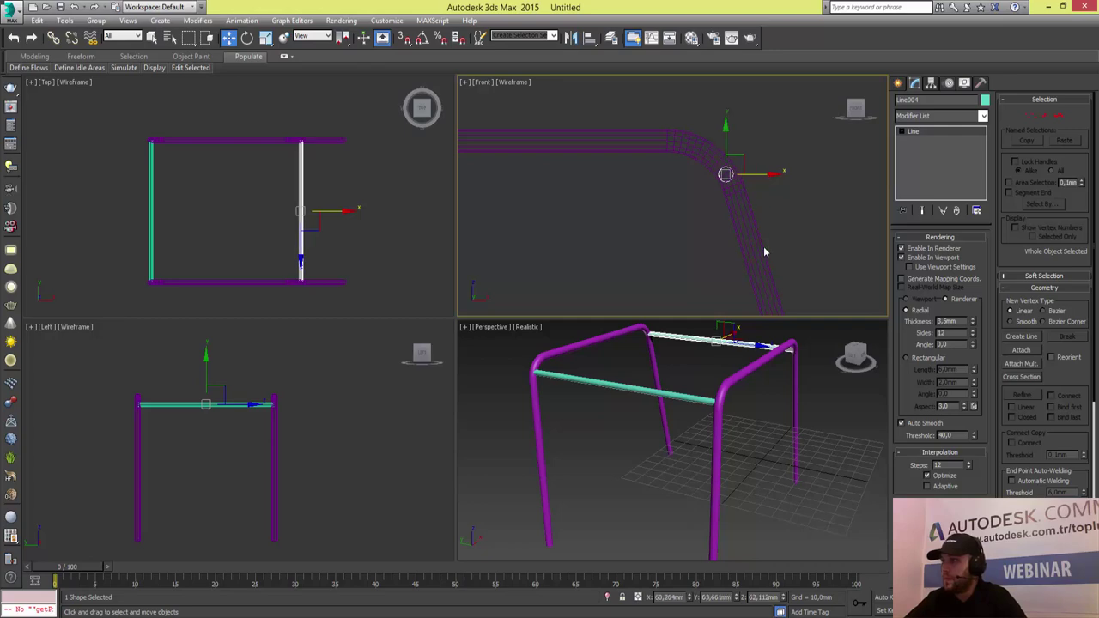
click(768, 448)
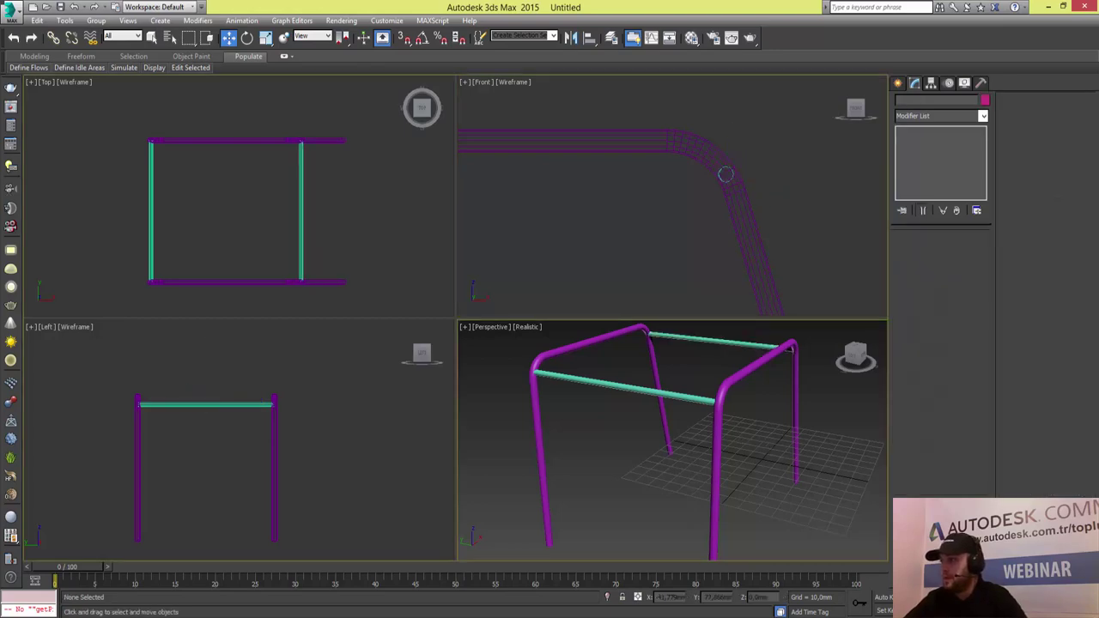
- Maximize the Perspective view and orbit around the finished tubular frame to inspect it
key(alt+w)
mouse_move(595, 254)
alt+middle_down()
mouse_move(632, 238)
mouse_move(526, 228)
mouse_move(650, 229)
mouse_move(567, 235)
mouse_move(526, 225)
mouse_move(580, 209)
mouse_move(615, 221)
mouse_move(621, 243)
mouse_move(599, 243)
mouse_move(588, 260)
mouse_move(611, 252)
mouse_move(518, 252)
mouse_move(557, 255)
mouse_move(516, 262)
alt+middle_up()
scroll(599, 258, down, 2)
scroll(621, 238, down, 3)
key(g)
alt+middle_drag(541, 148, 595, 125)
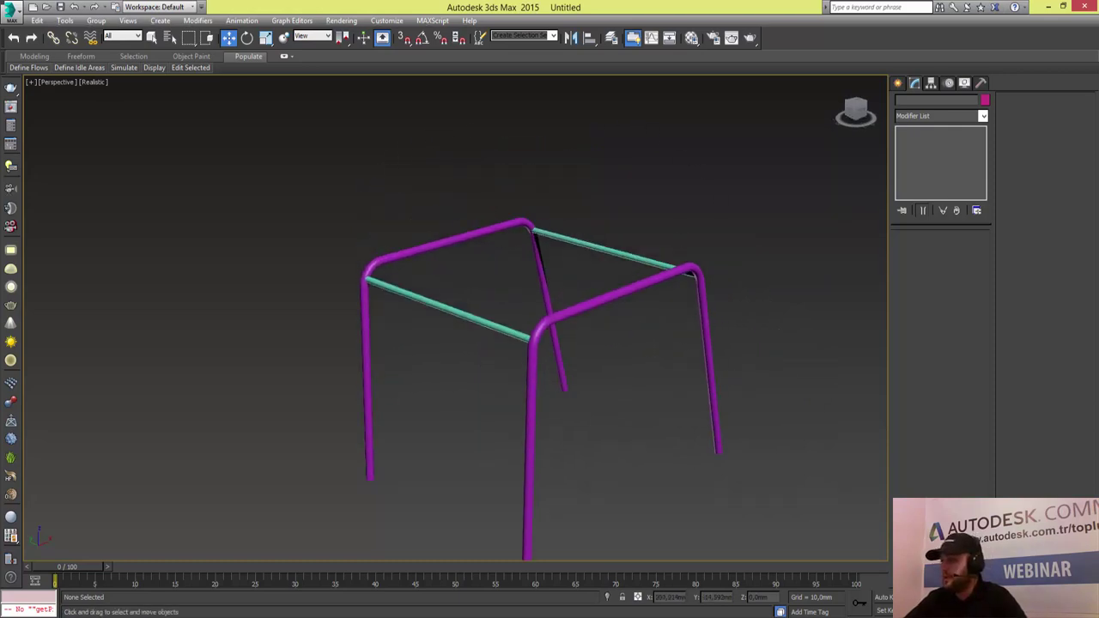
- Restore the four-viewport layout and maximize the Top view
key(alt+w)
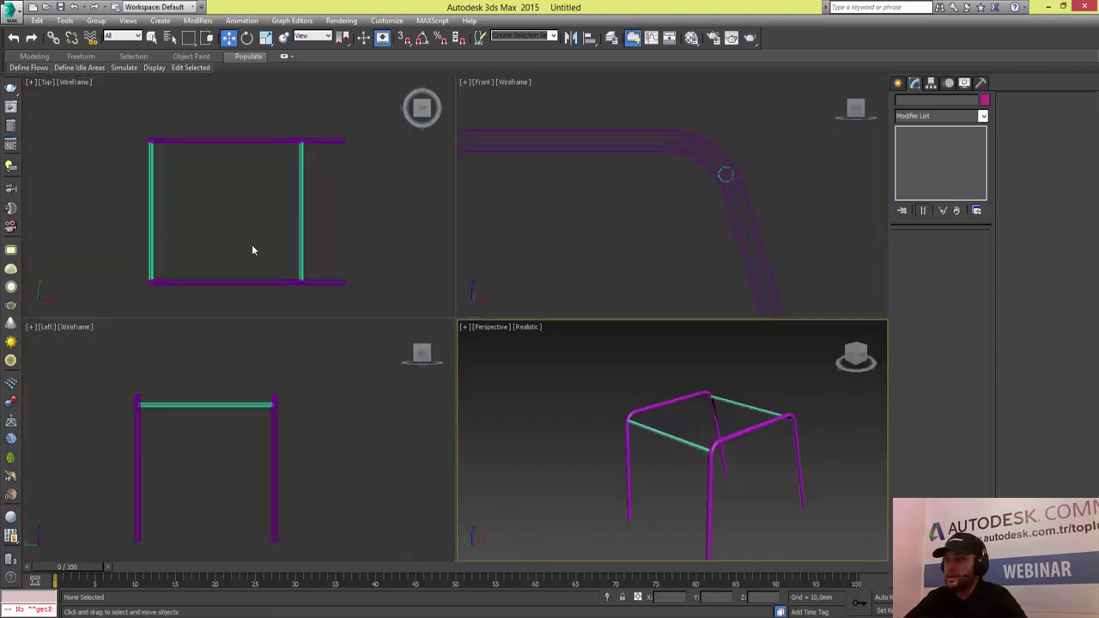
click(348, 227)
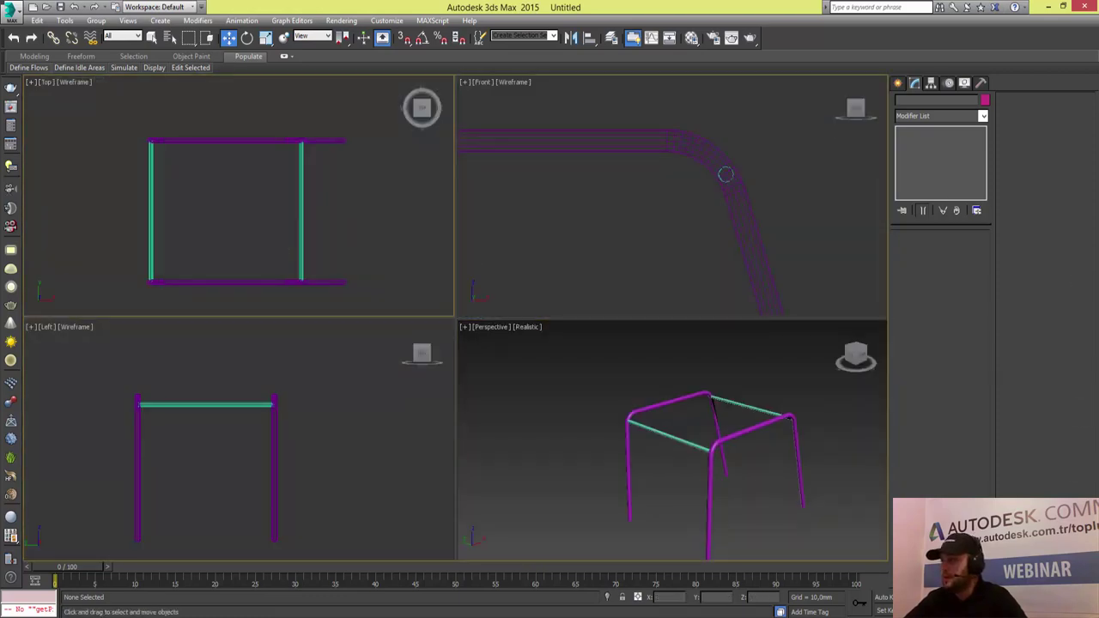
key(alt+w)
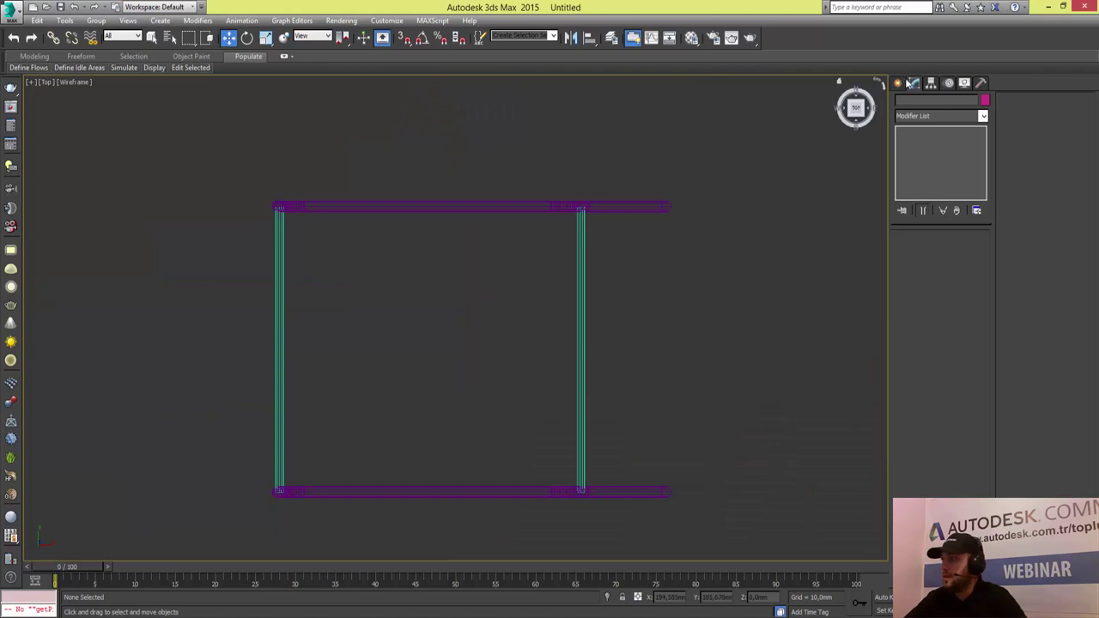
- Draw a flat Standard Primitives box spanning the whole frame footprint in the Top view
click(898, 84)
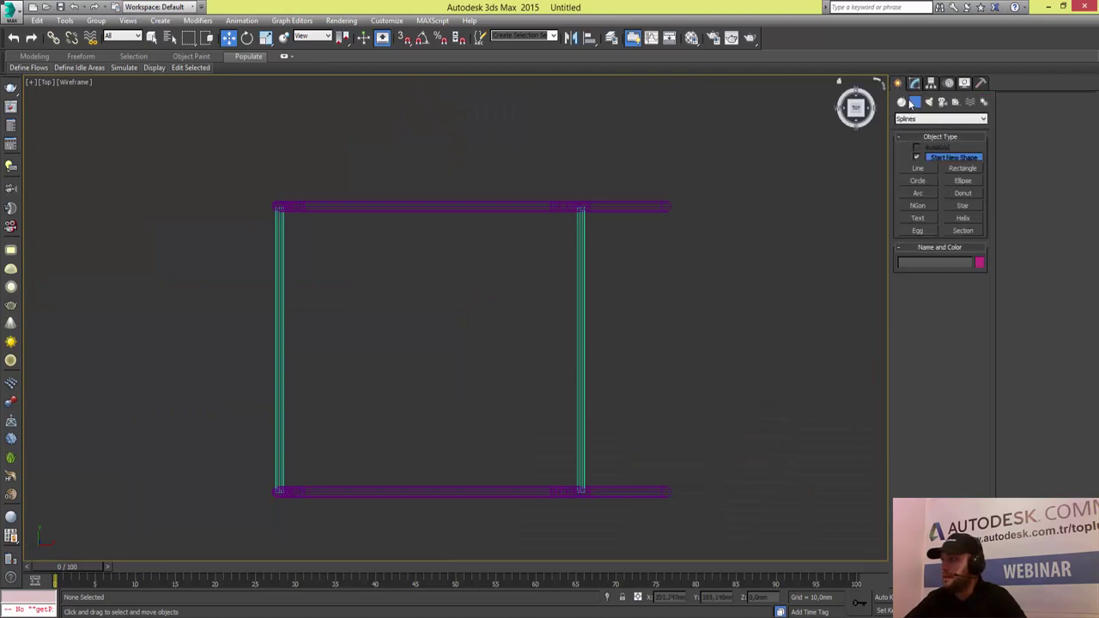
click(902, 102)
click(919, 160)
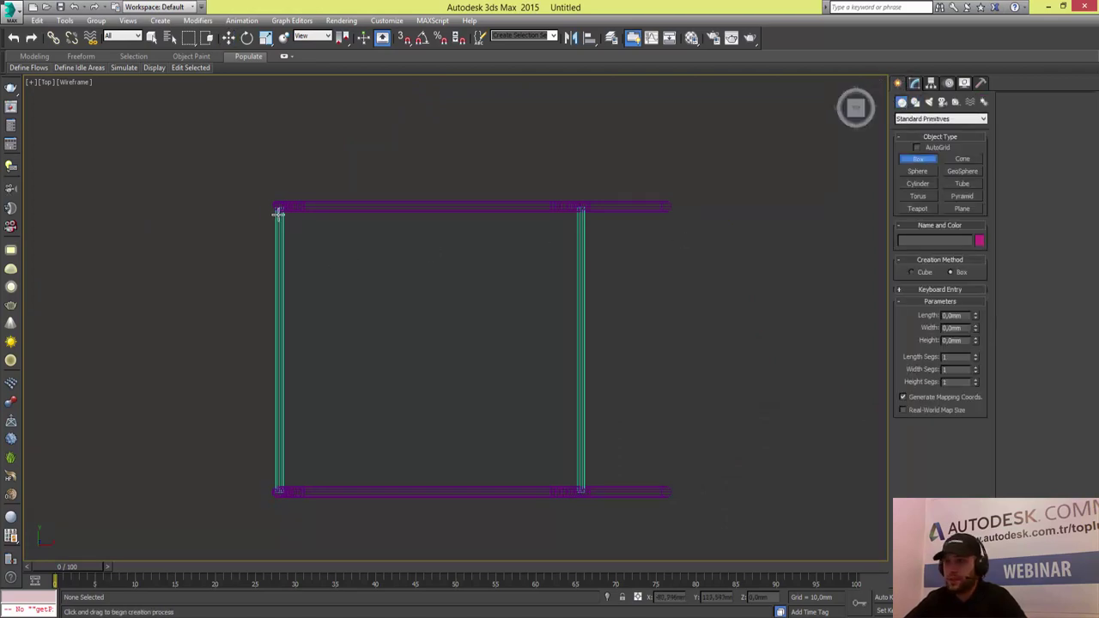
mouse_move(264, 197)
mouse_down()
mouse_move(691, 502)
mouse_move(678, 502)
mouse_up()
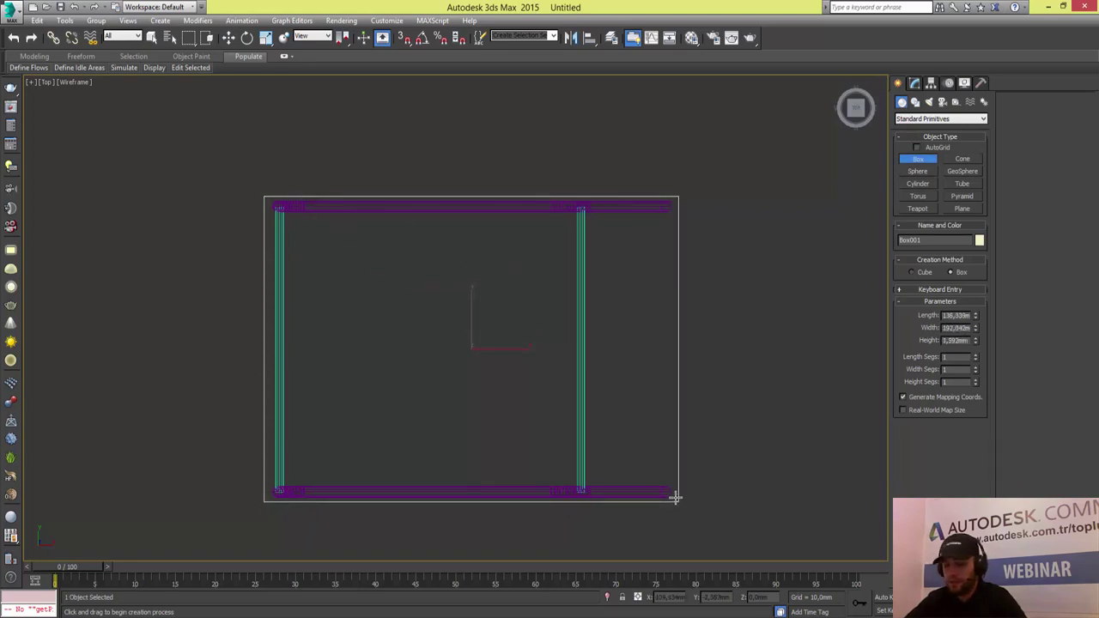
- Raise the box up to the top side-rail height in the maximized Left view
key(w)
key(alt+w)
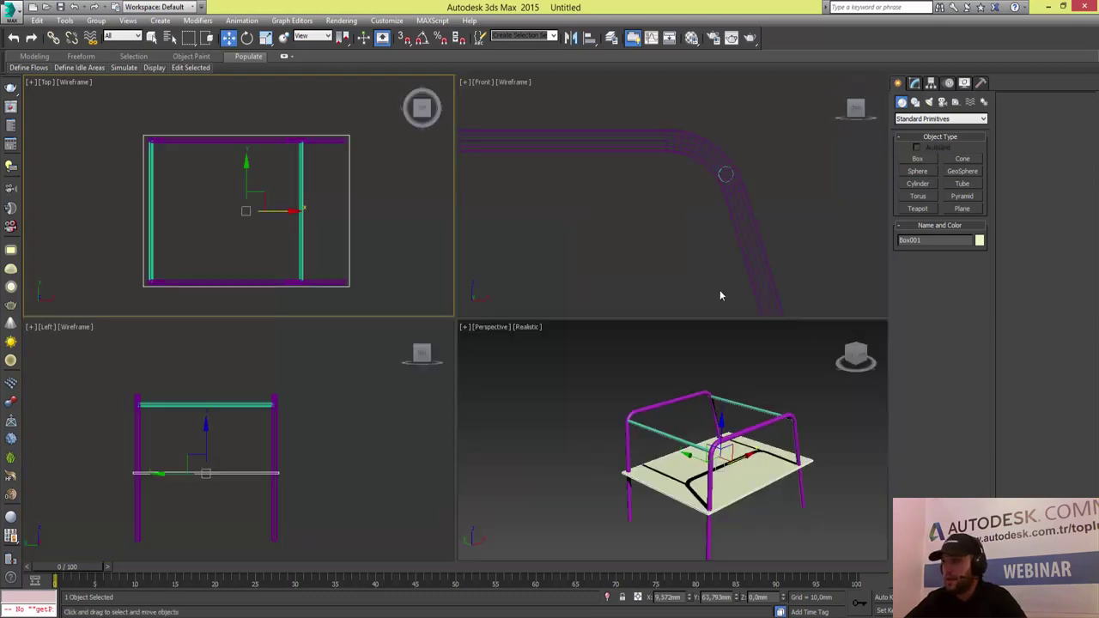
click(275, 435)
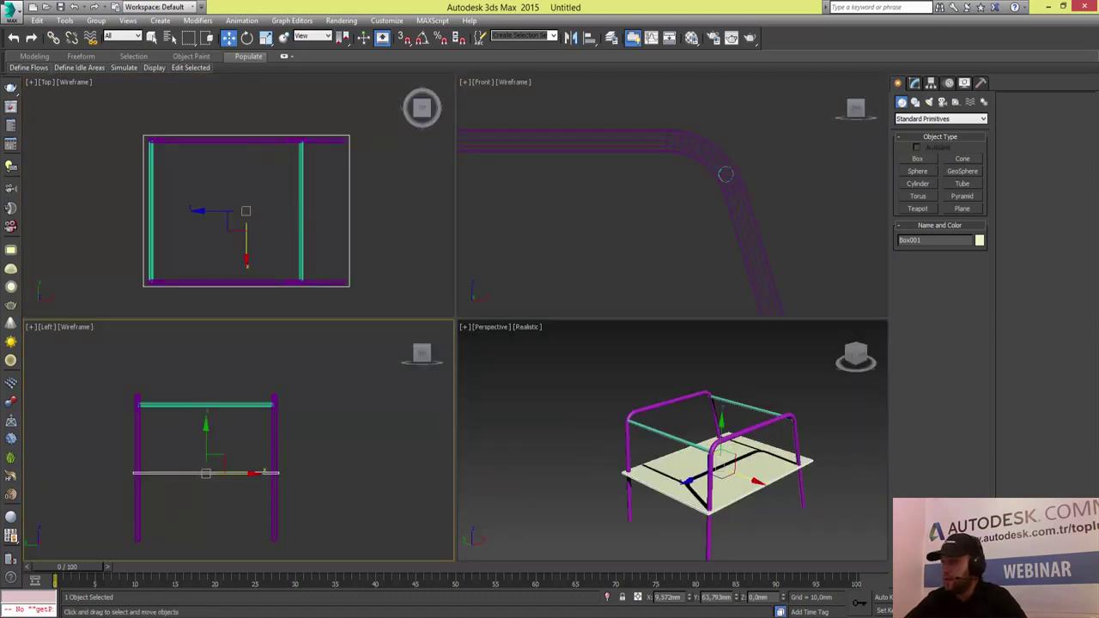
key(alt+w)
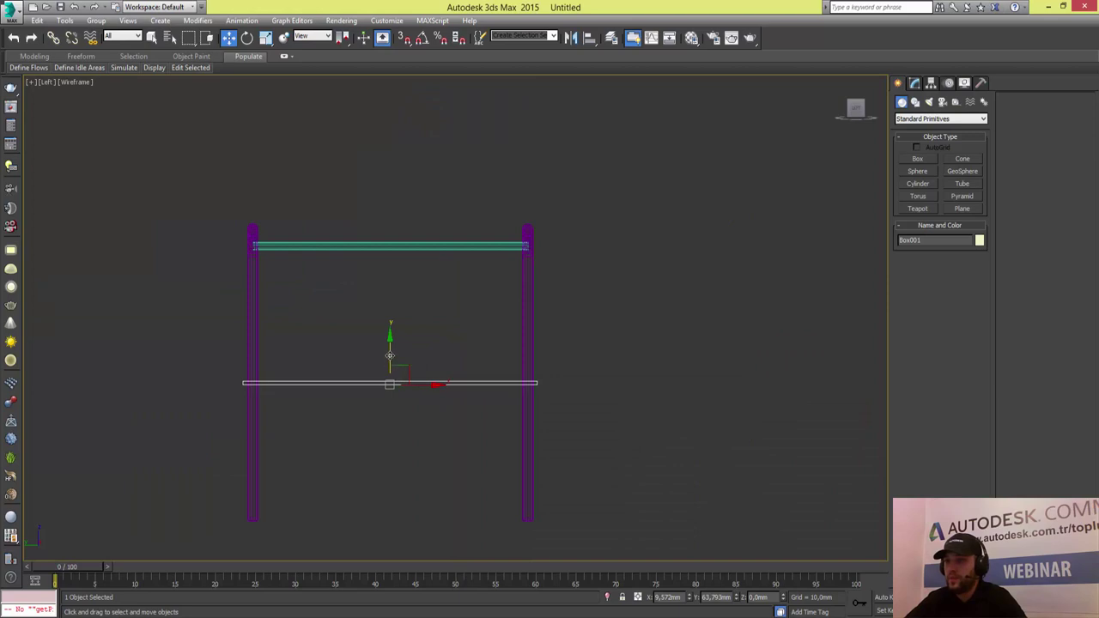
drag(390, 356, 408, 214)
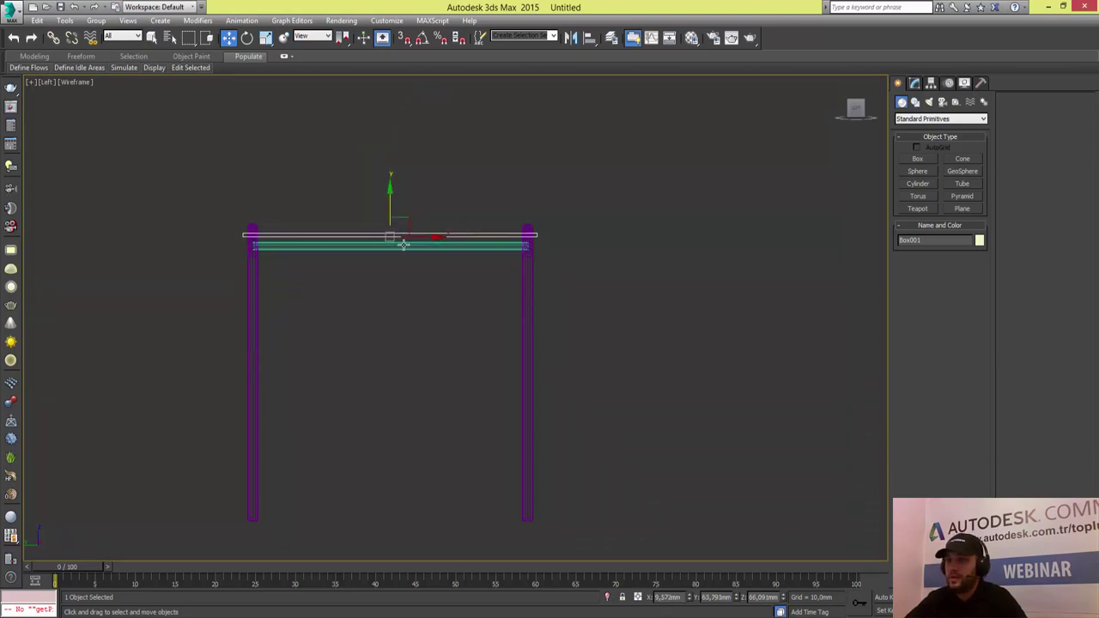
scroll(403, 245, up, 4)
middle_drag(434, 262, 478, 311)
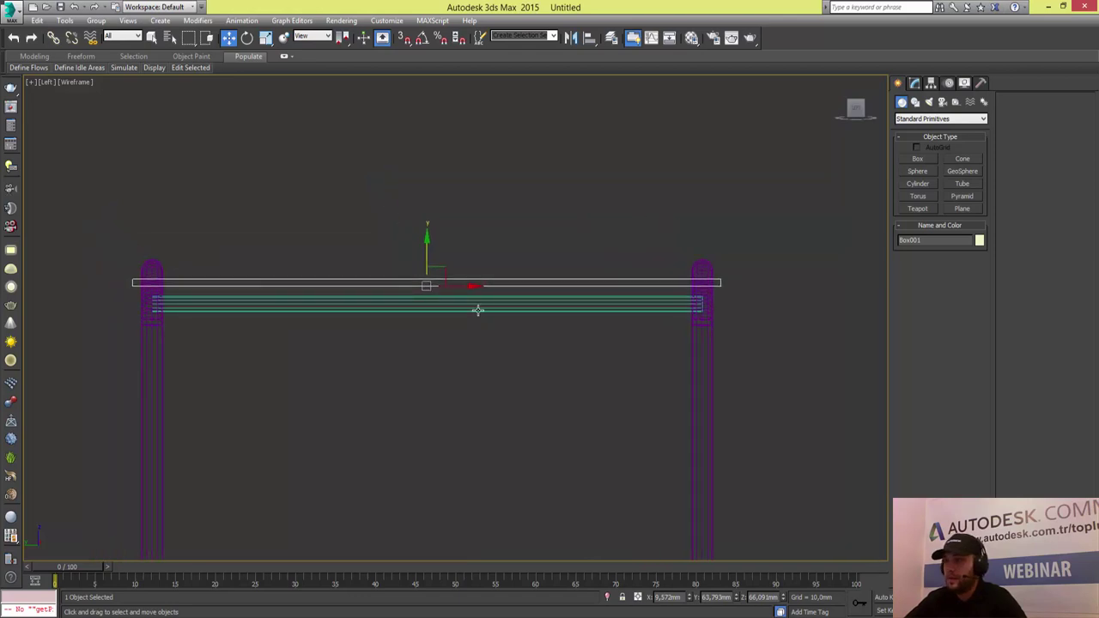
- Convert the box to Editable Poly and pull its right-end vertices inward about 7.7 mm
right_click(465, 285)
mouse_move(514, 406)
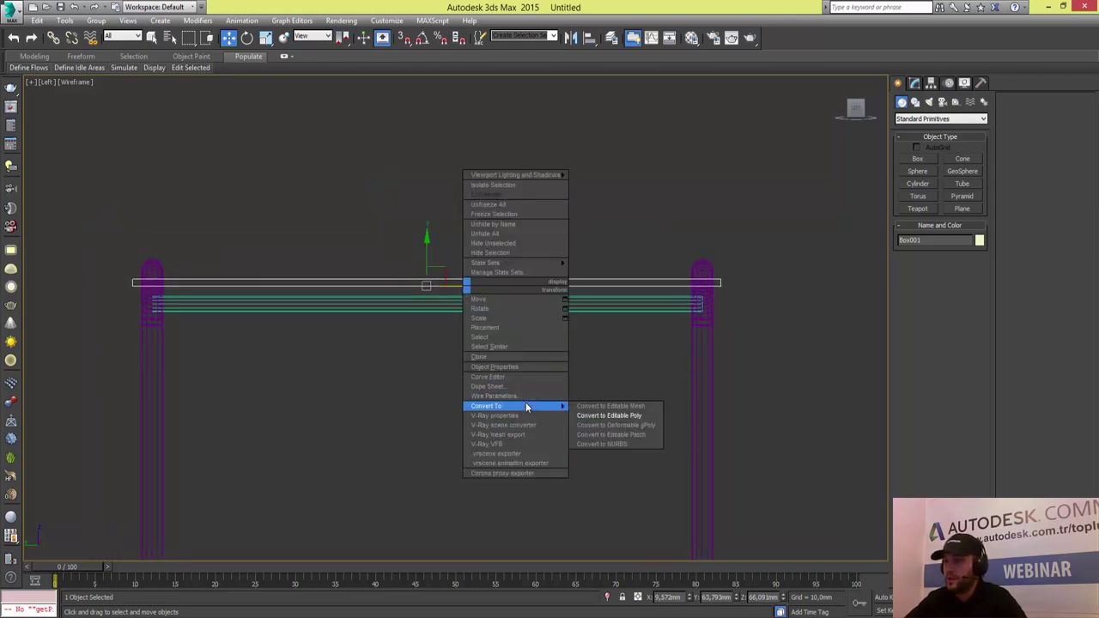
click(634, 416)
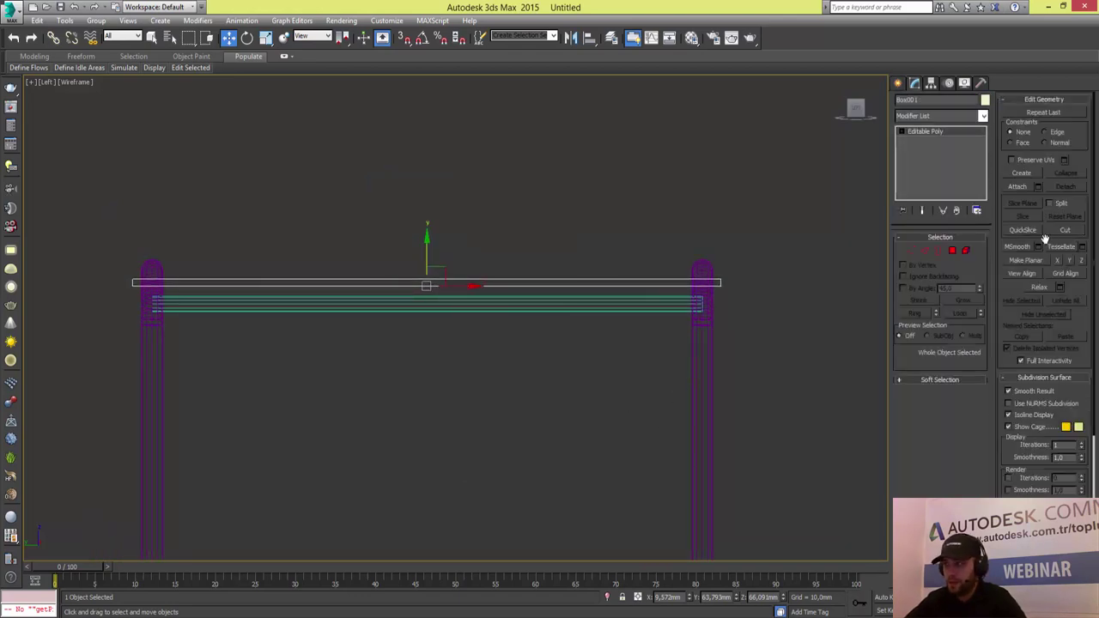
click(911, 250)
drag(700, 258, 773, 322)
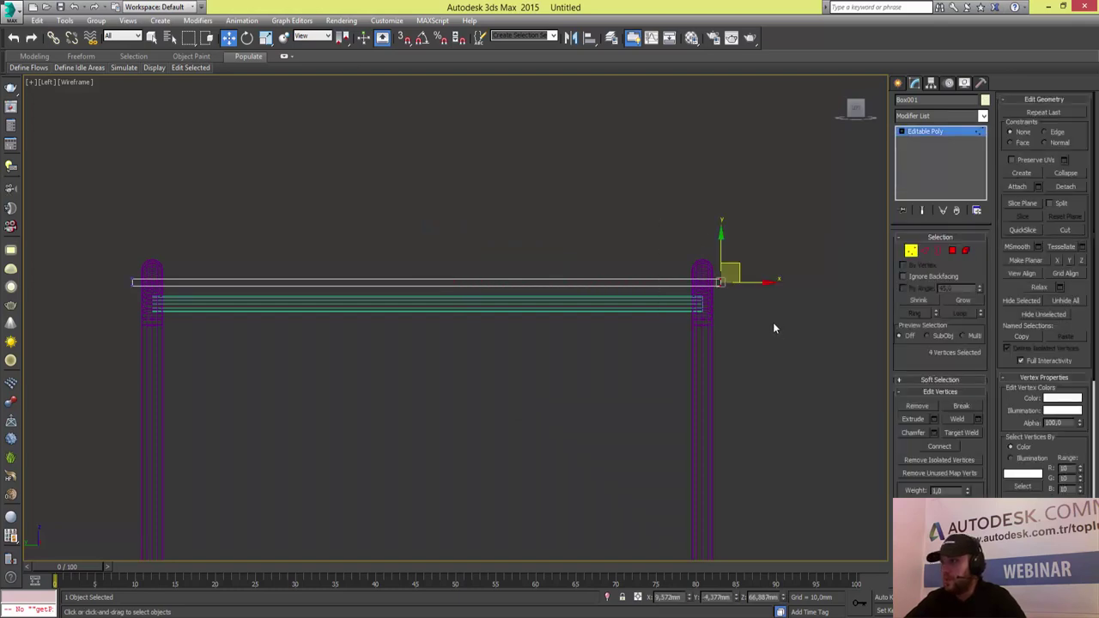
drag(759, 284, 730, 284)
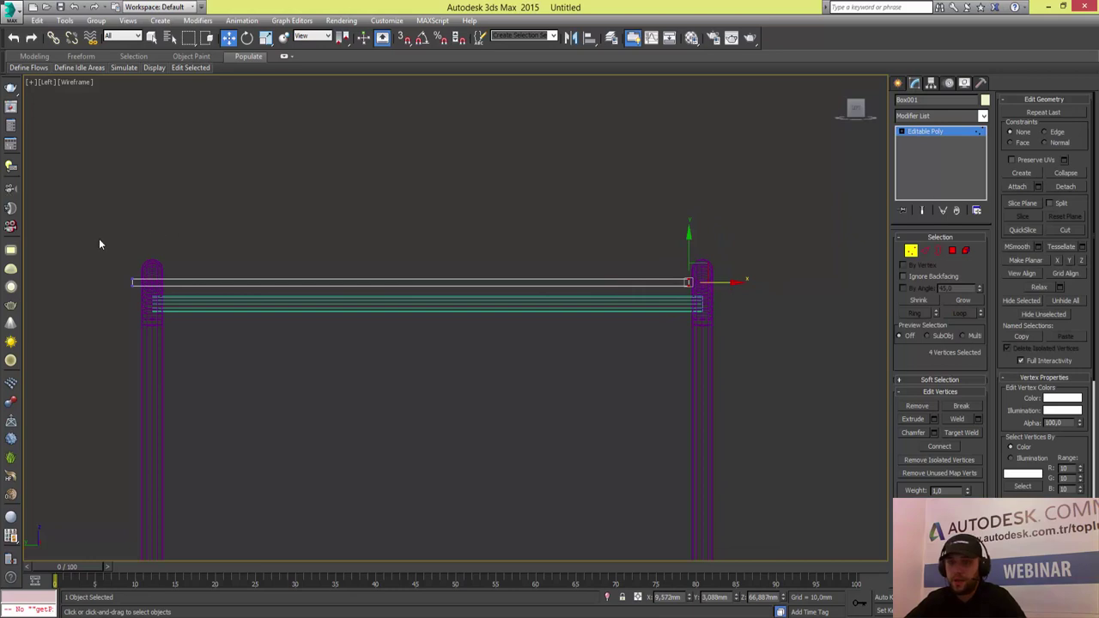
- Select the panel's right-edge vertices in the Top view and move them to the rear tube
mouse_move(99, 244)
mouse_down()
mouse_move(179, 312)
mouse_move(200, 282)
mouse_up()
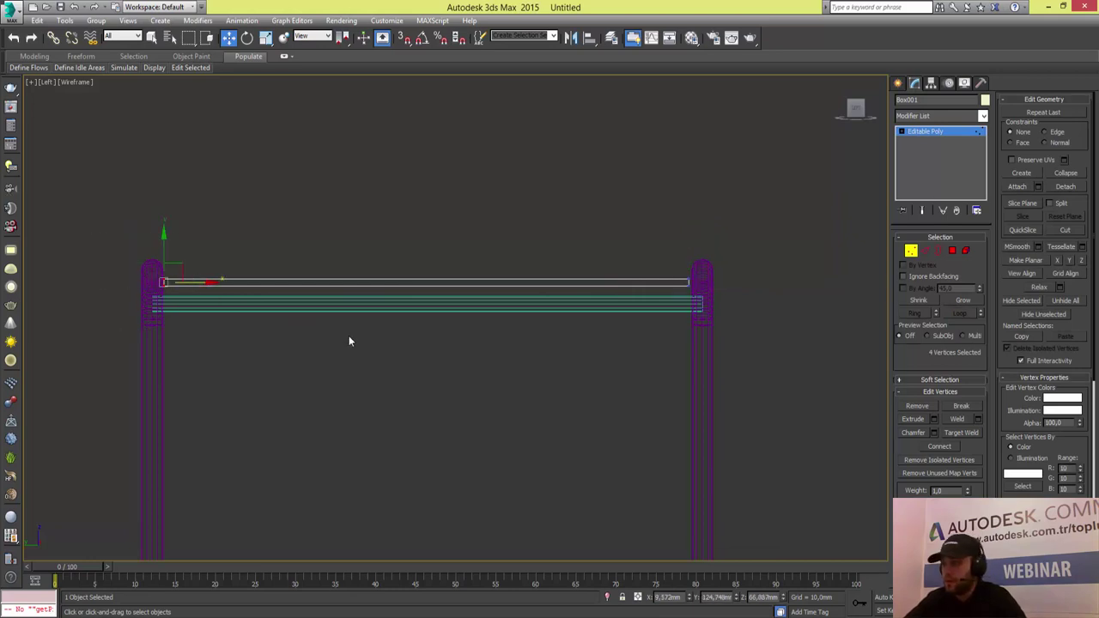
key(alt+w)
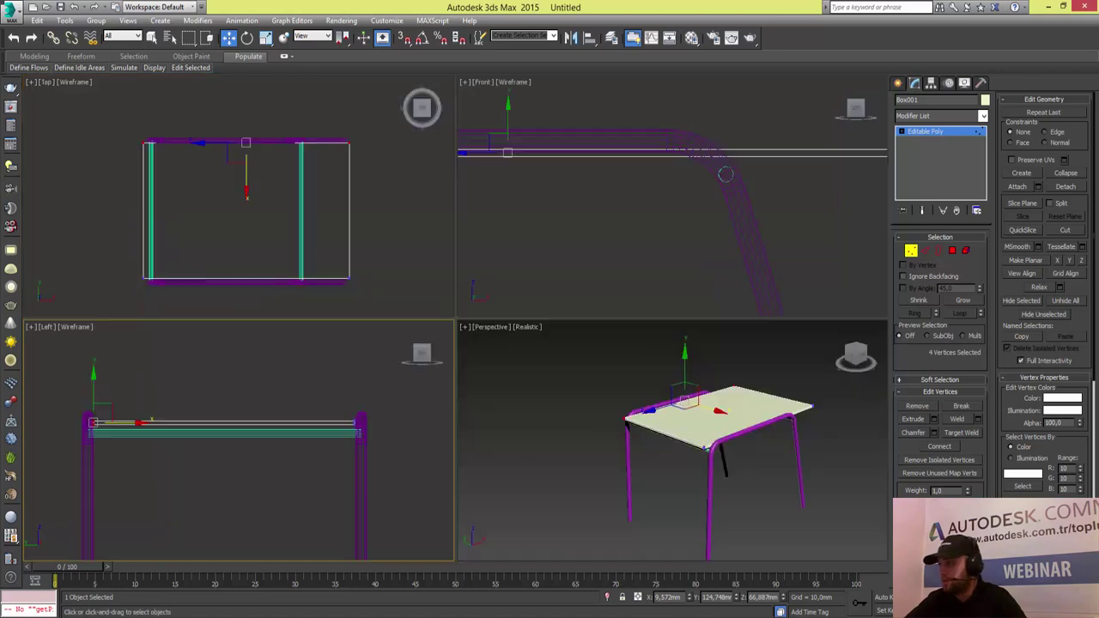
right_click(375, 200)
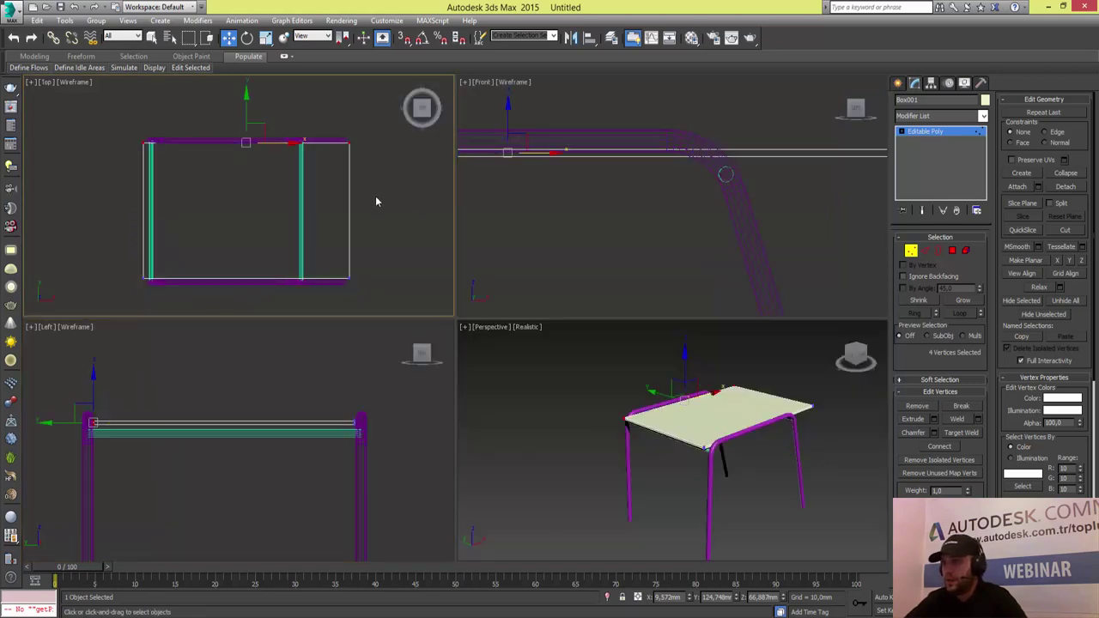
drag(368, 302, 318, 122)
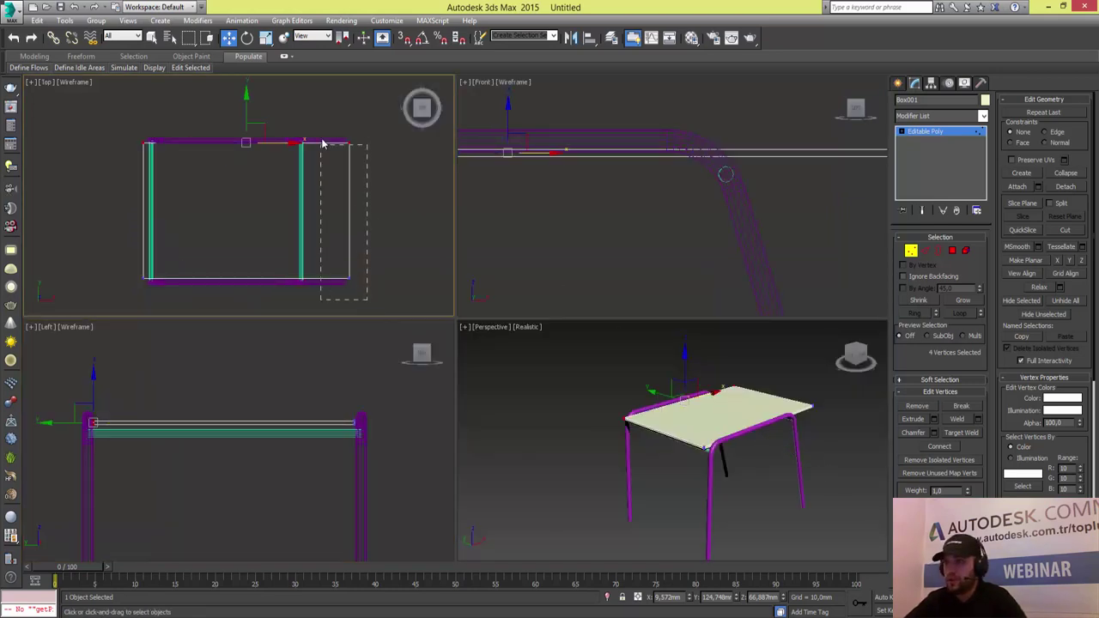
drag(384, 211, 334, 224)
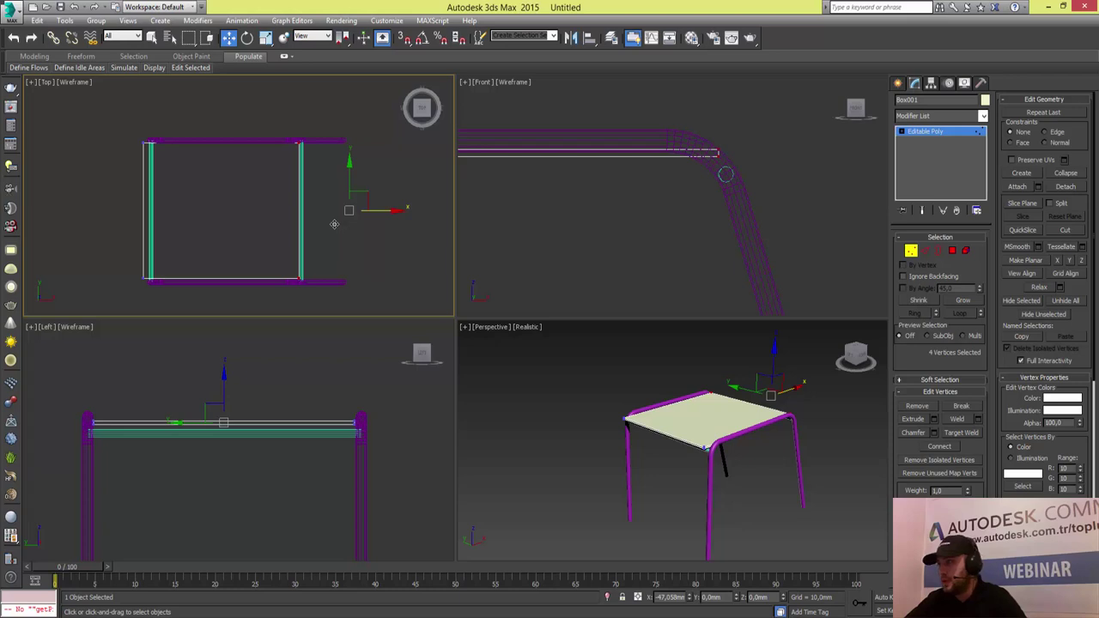
- Nudge the selected vertices slightly along X while checking the panel in Perspective
middle_click(781, 498)
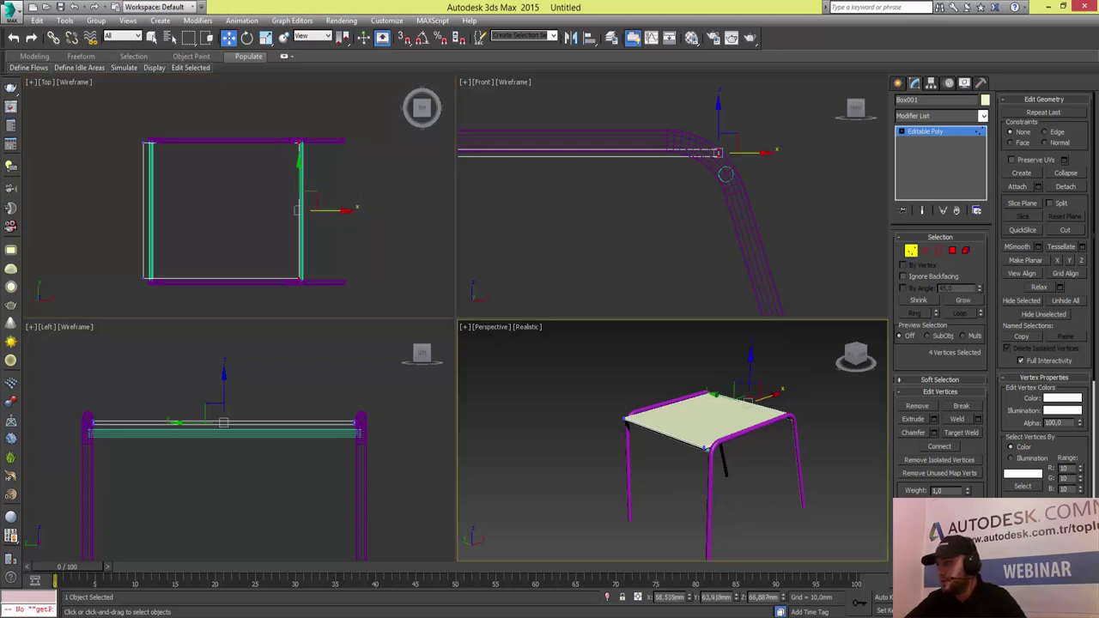
key(alt+w)
mouse_move(520, 275)
alt+middle_down()
mouse_move(552, 271)
mouse_move(539, 257)
mouse_move(643, 241)
mouse_move(618, 228)
alt+middle_up()
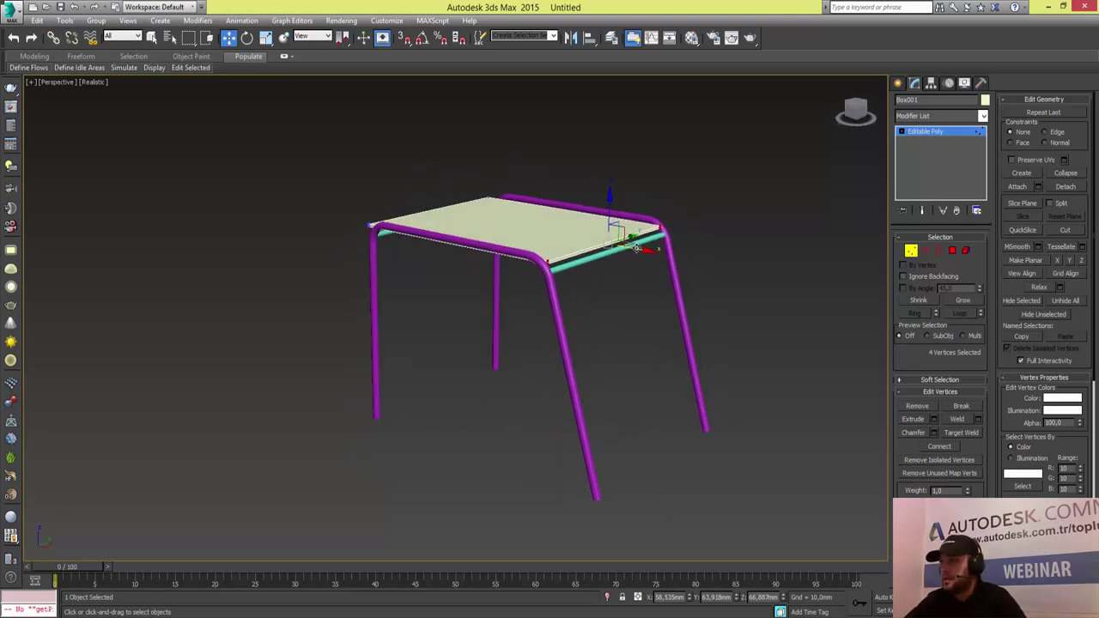
drag(638, 247, 640, 248)
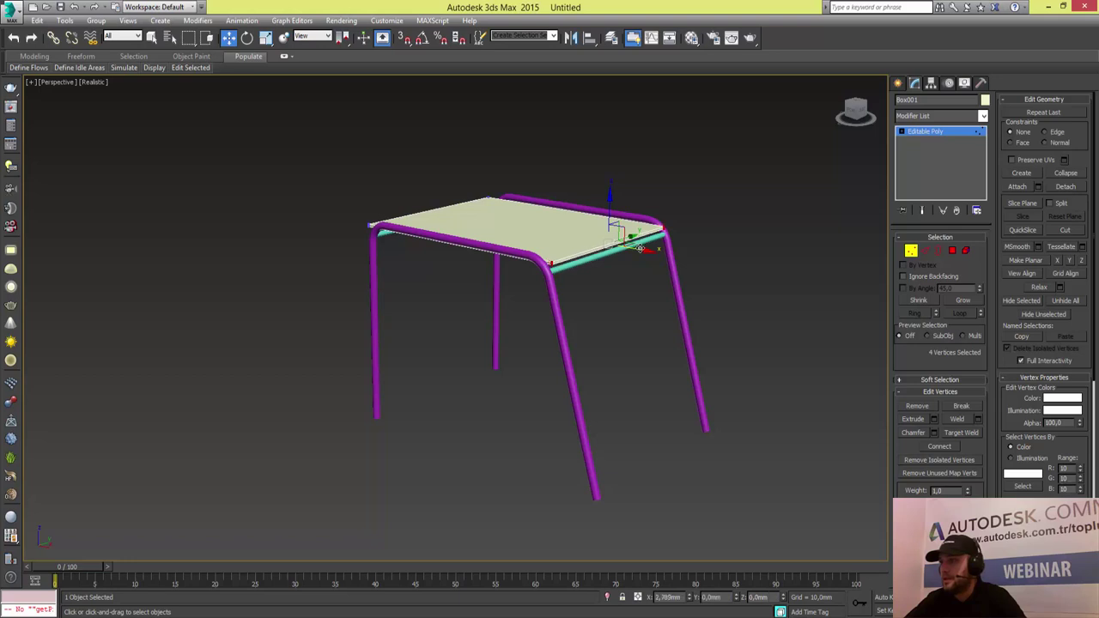
mouse_move(498, 230)
alt+middle_down()
mouse_move(468, 258)
mouse_move(493, 250)
alt+middle_up()
scroll(492, 250, up, 2)
scroll(492, 250, up, 2)
scroll(492, 249, up, 1)
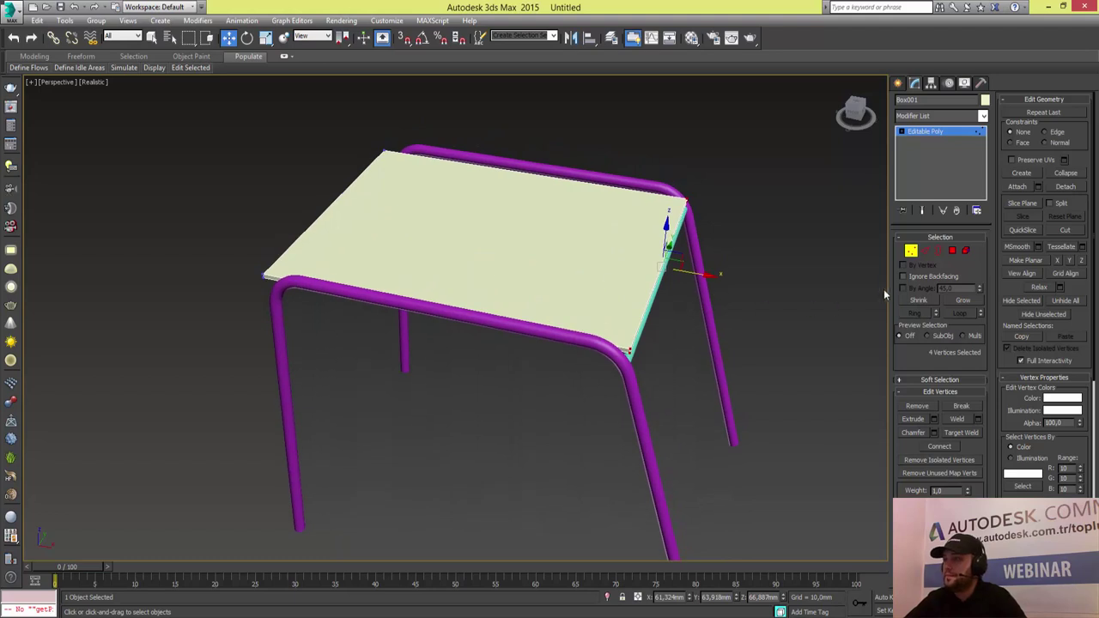
- Ring the seat panel's front edge and Connect it with one new edge slid to 90
click(911, 250)
click(926, 250)
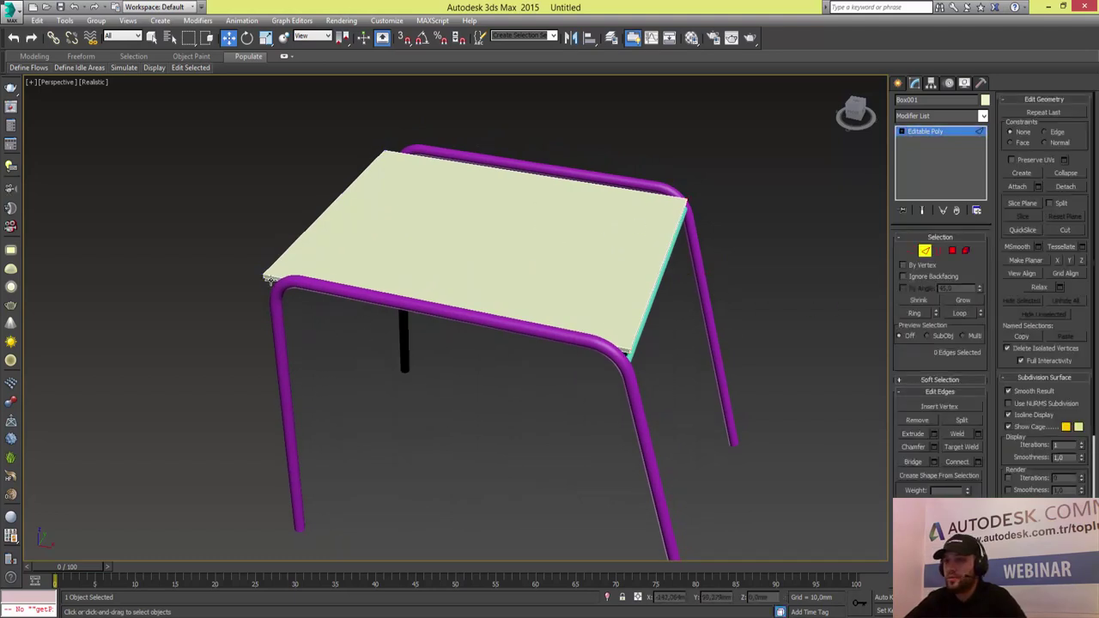
click(270, 277)
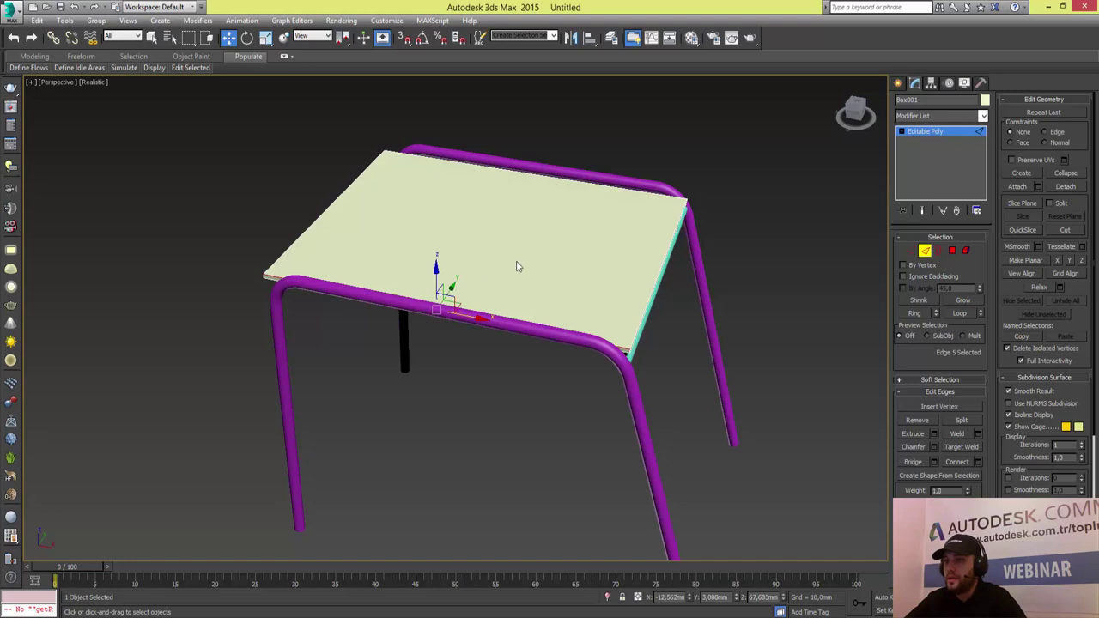
click(916, 314)
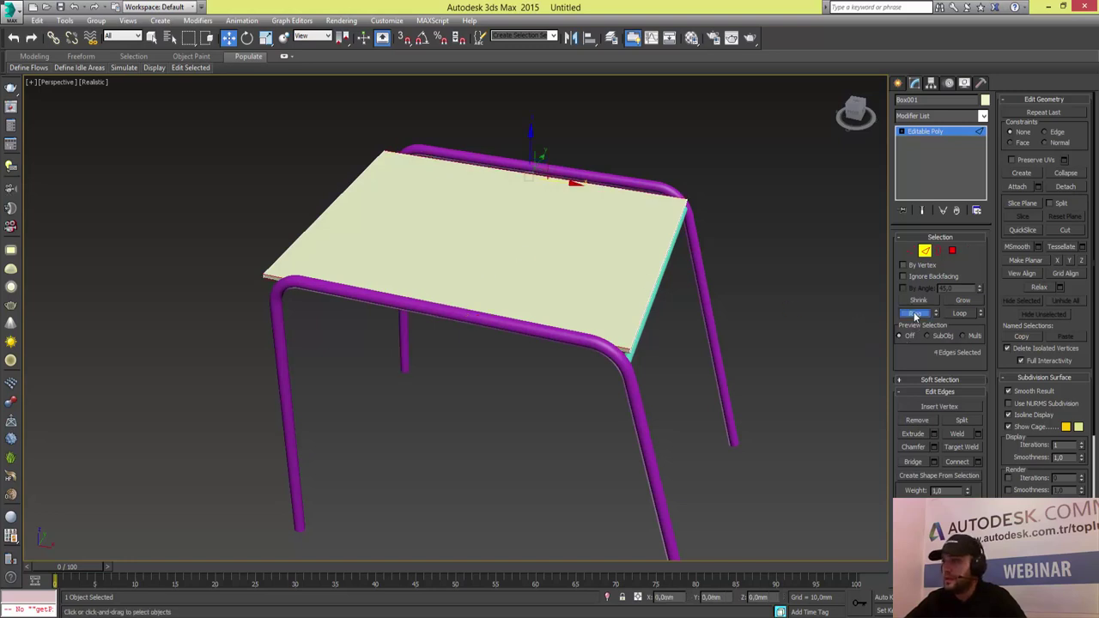
click(979, 463)
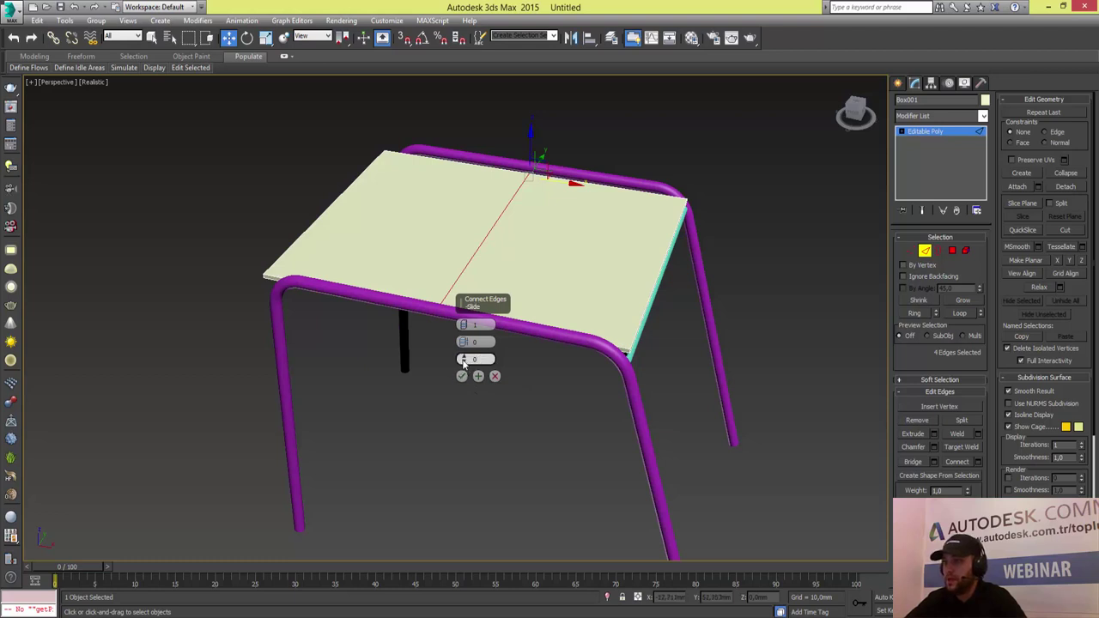
drag(464, 360, 484, 160)
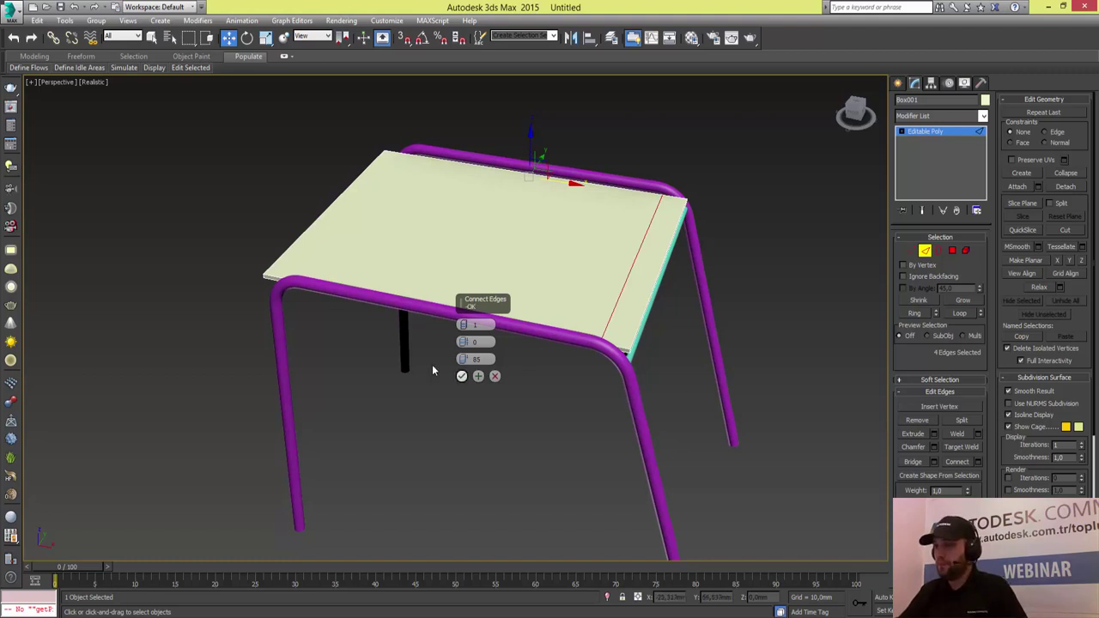
drag(432, 364, 432, 365)
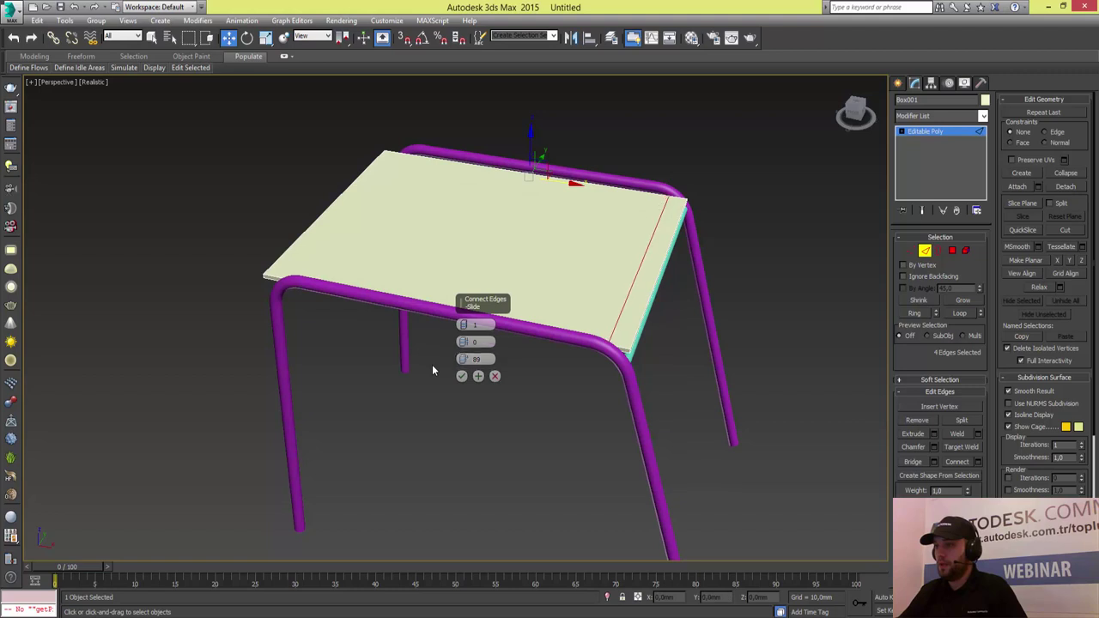
drag(432, 364, 432, 364)
text(90)
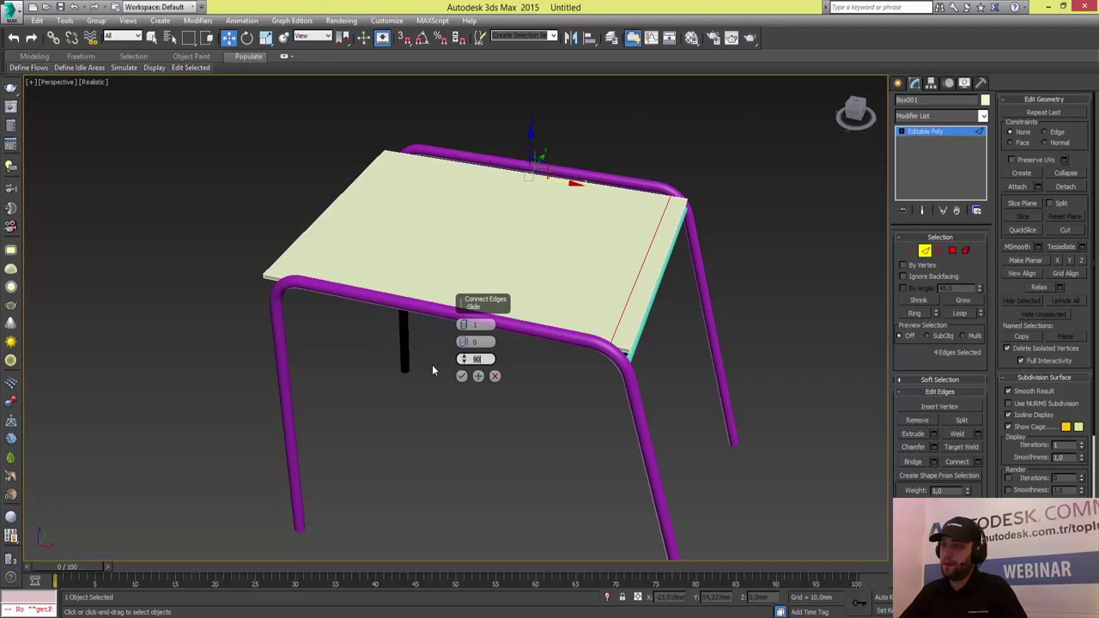
key(Return)
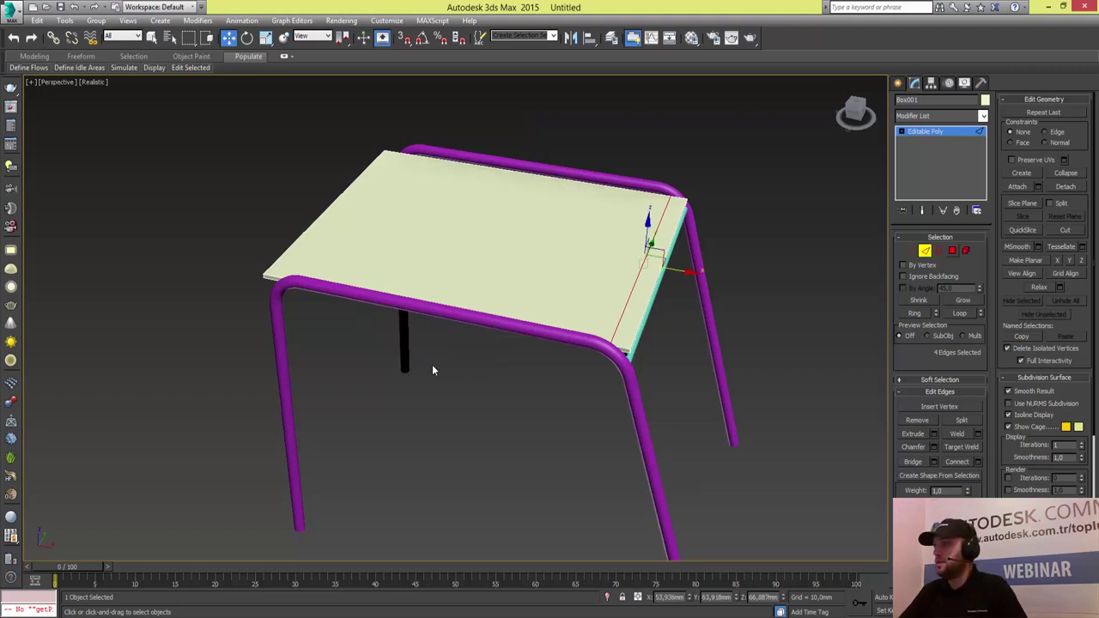
- Extrude the back-strip polygon upward about 121.8 mm in the Front view to form a backrest
key(4)
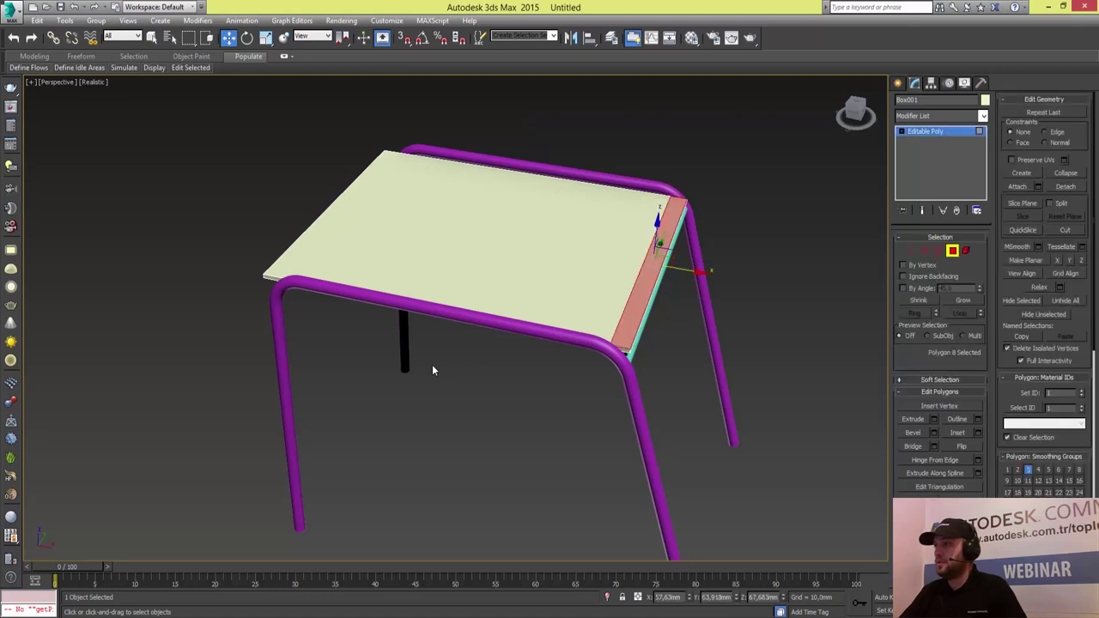
key(shift+e)
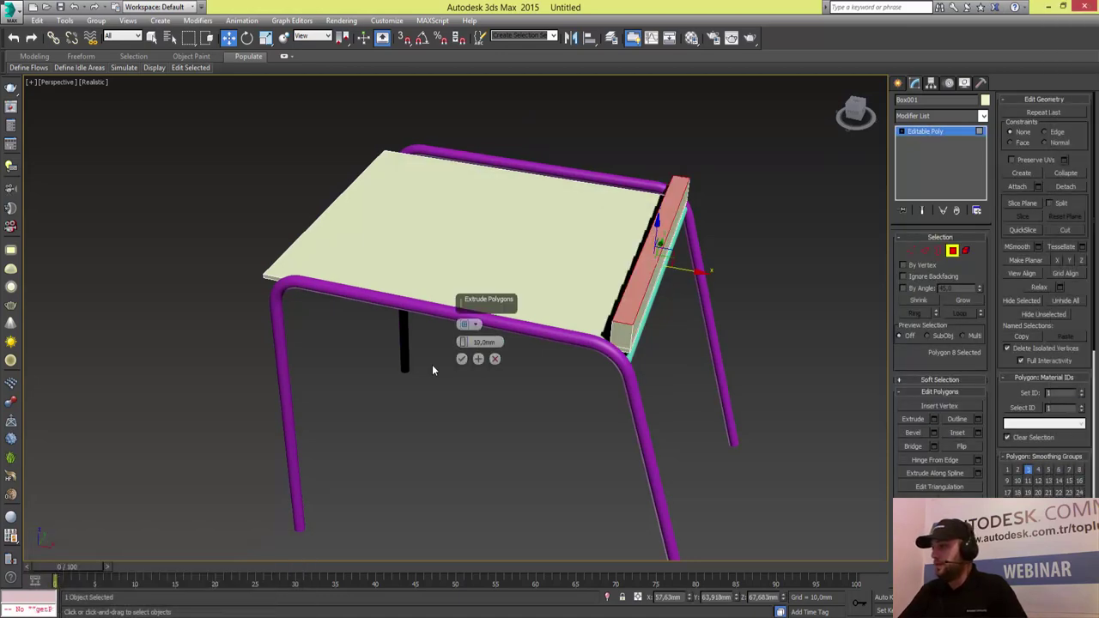
key(alt+w)
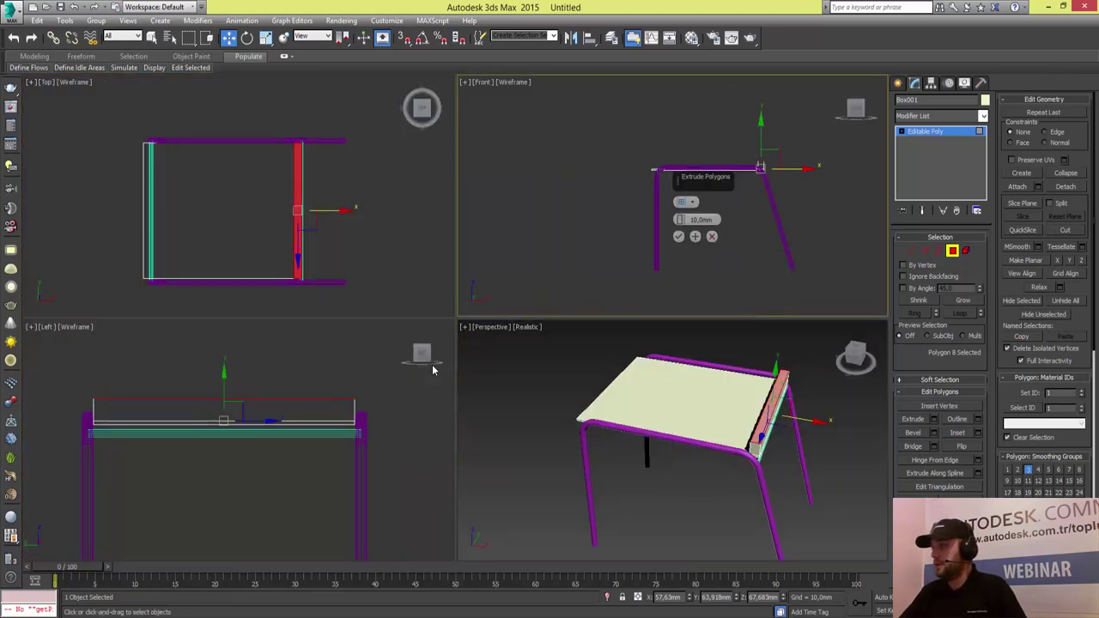
key(alt+w)
drag(464, 342, 464, 301)
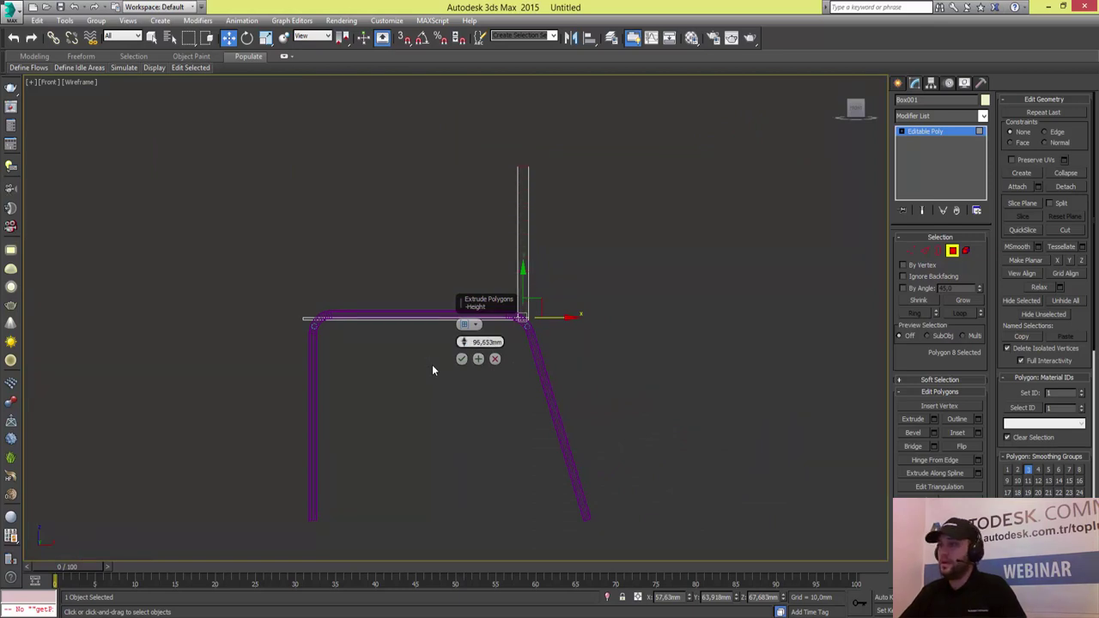
drag(464, 342, 463, 326)
scroll(432, 370, down, 2)
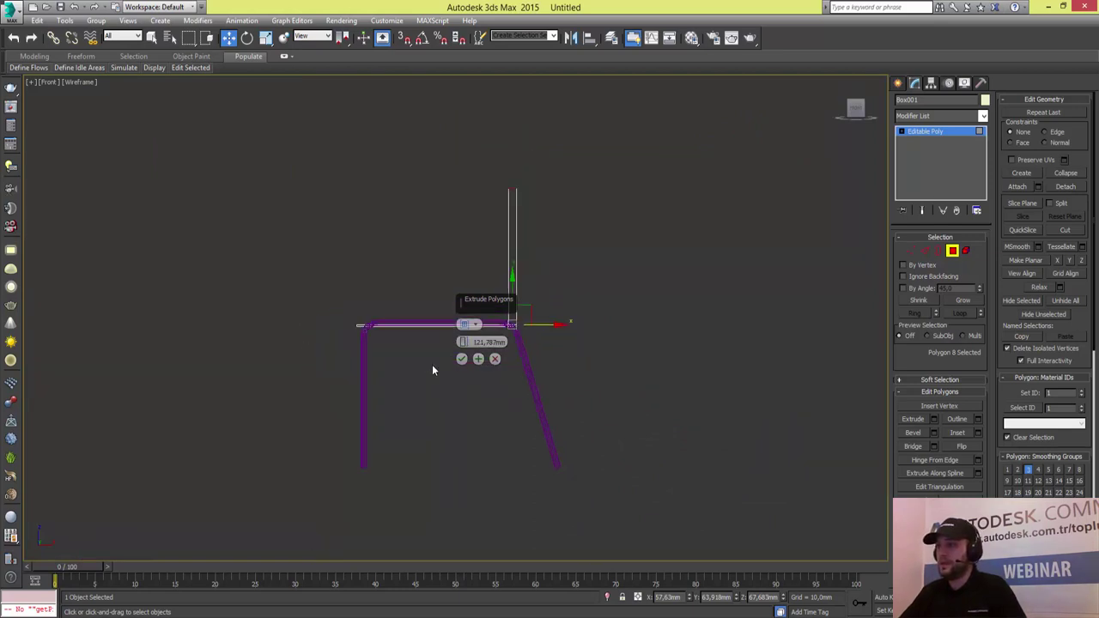
middle_drag(432, 370, 479, 384)
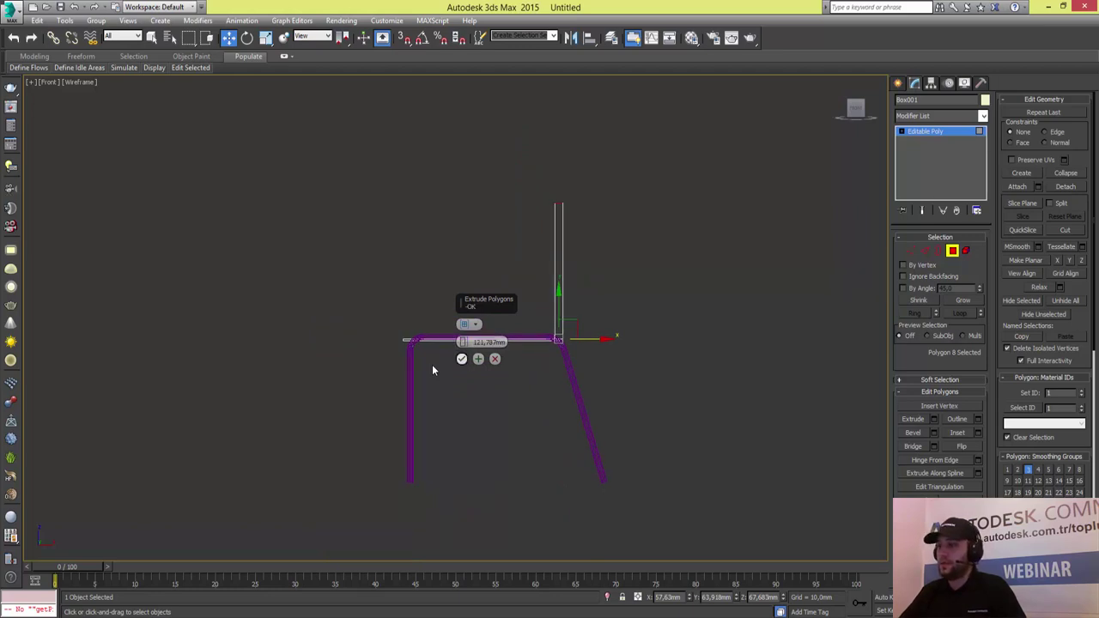
key(Return)
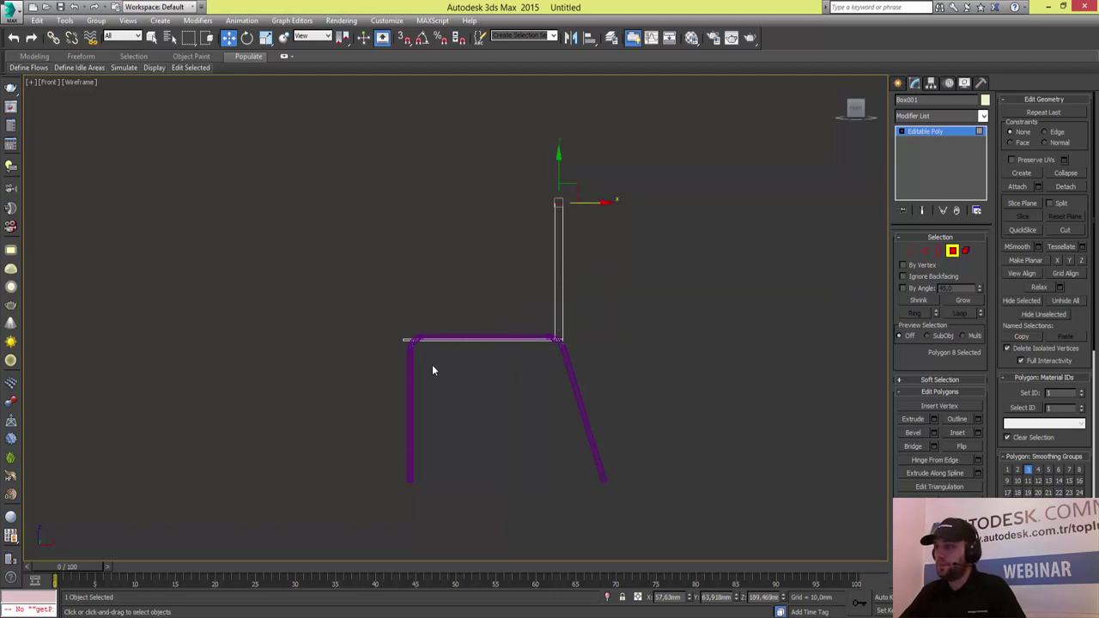
- Tilt the backrest slightly back by shifting its top face along X, then check it in Perspective
middle_drag(432, 370, 415, 389)
scroll(432, 370, up, 2)
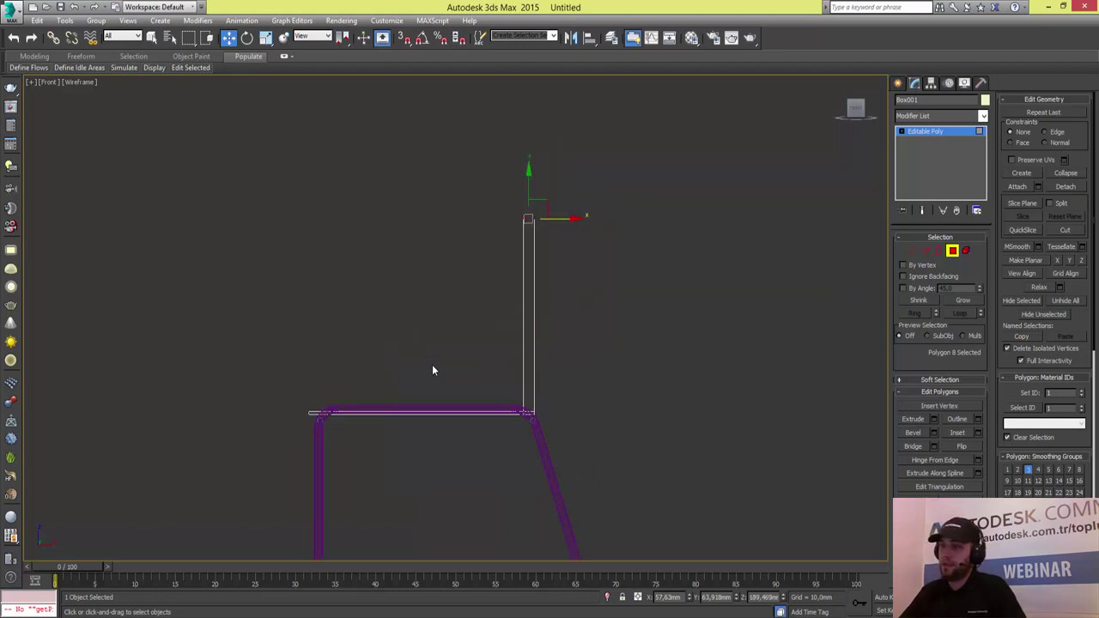
drag(567, 219, 596, 218)
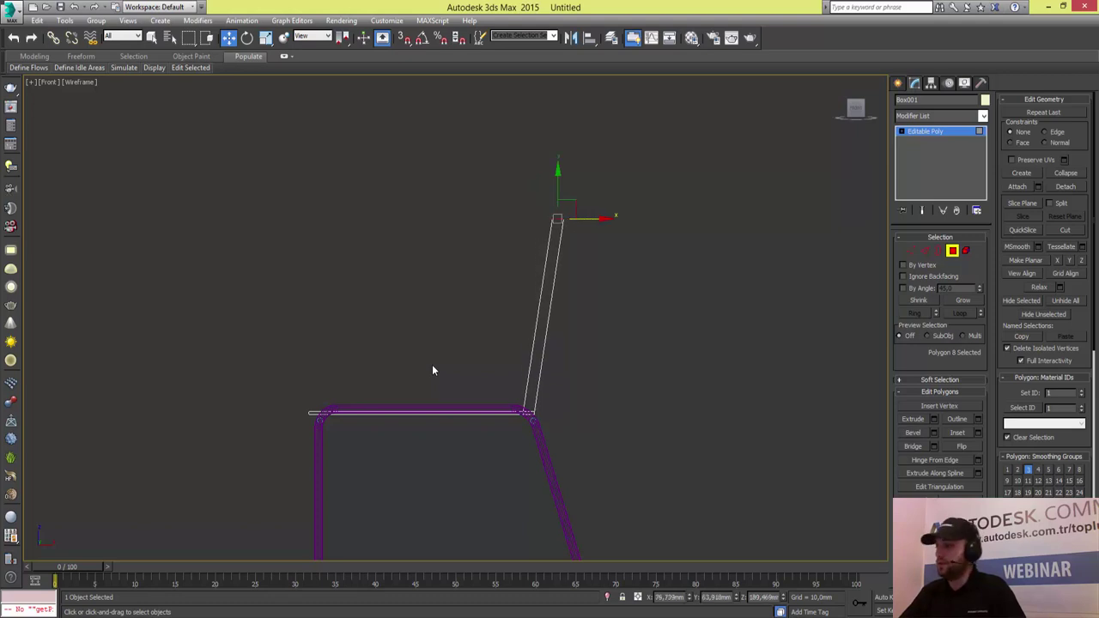
key(alt+w)
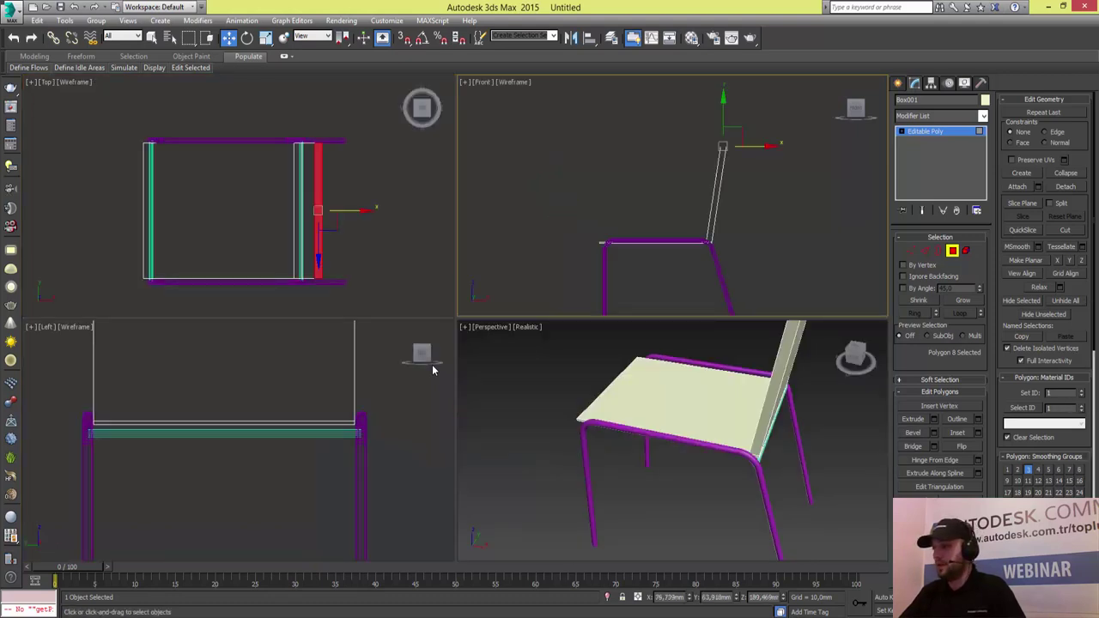
right_click(515, 481)
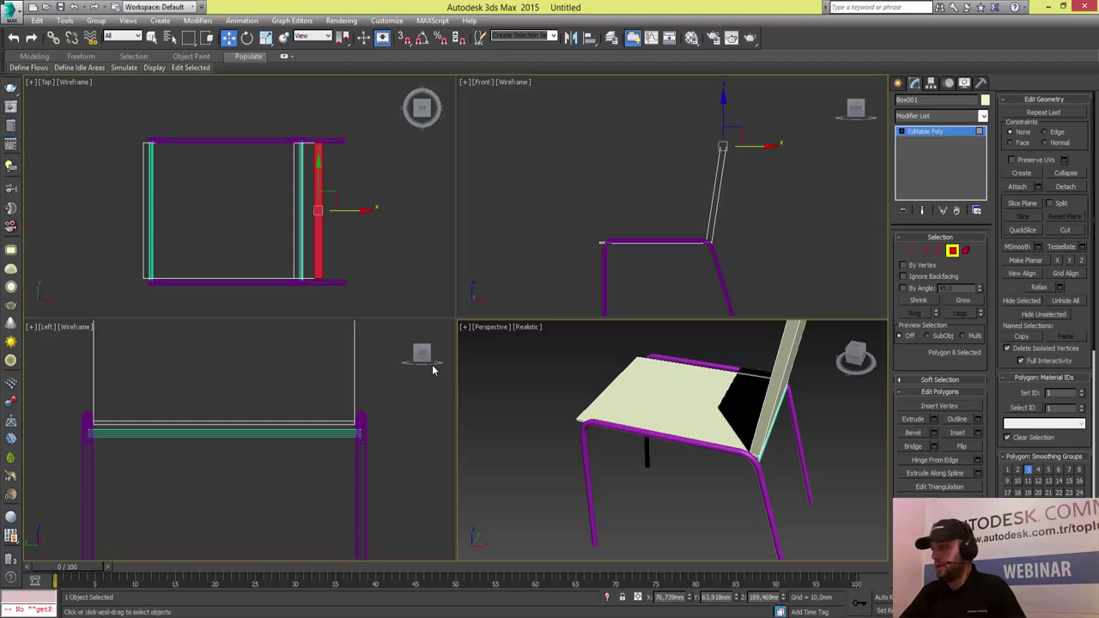
key(alt+w)
scroll(433, 364, up, 2)
scroll(432, 364, up, 3)
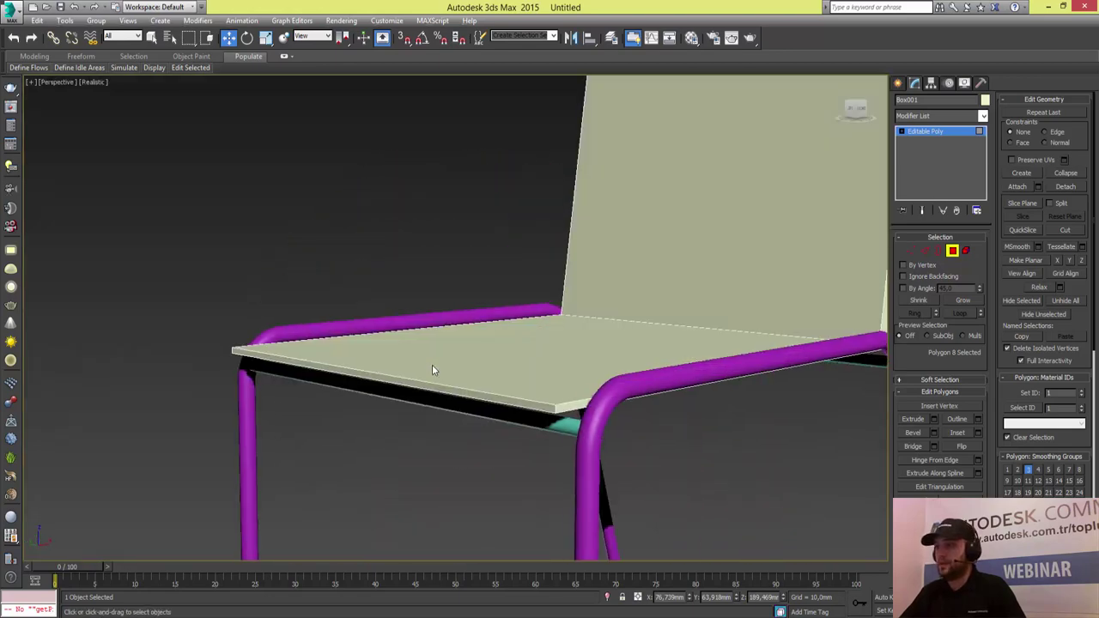
scroll(432, 364, down, 2)
scroll(432, 364, down, 1)
scroll(432, 364, down, 1)
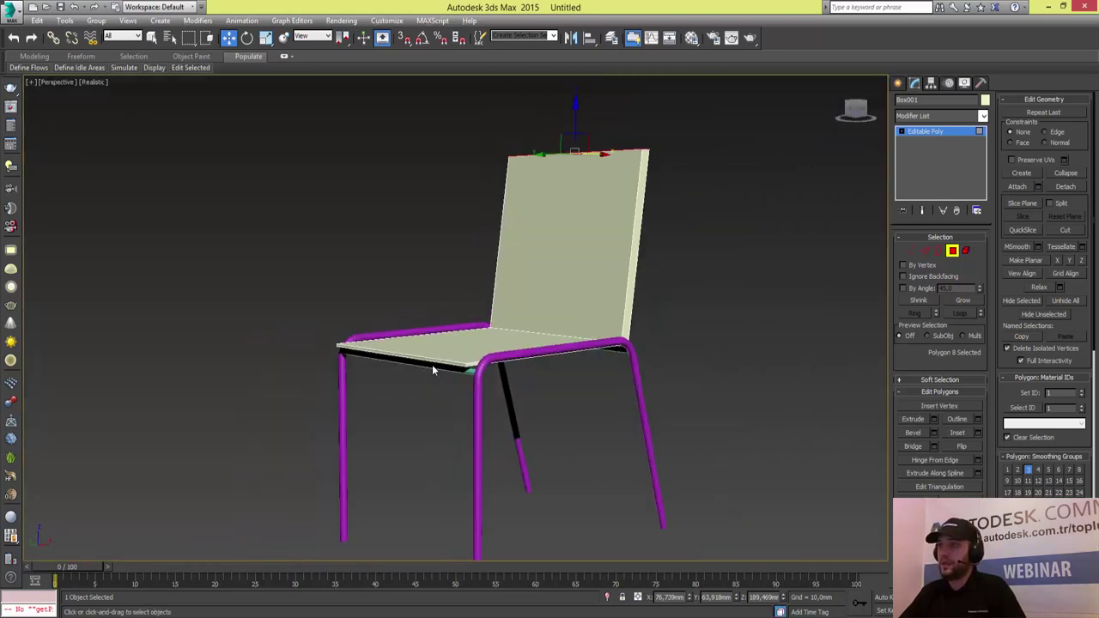
alt+middle_drag(432, 364, 432, 365)
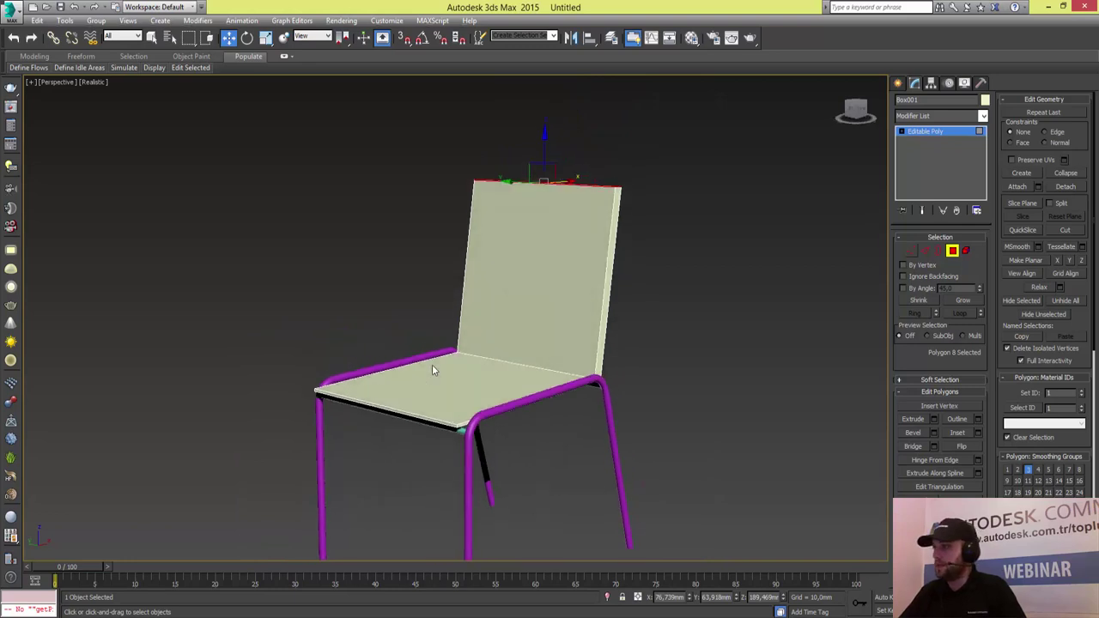
- Ring an edge on the seat's left side and Connect with Slide 0 for a centre line
key(2)
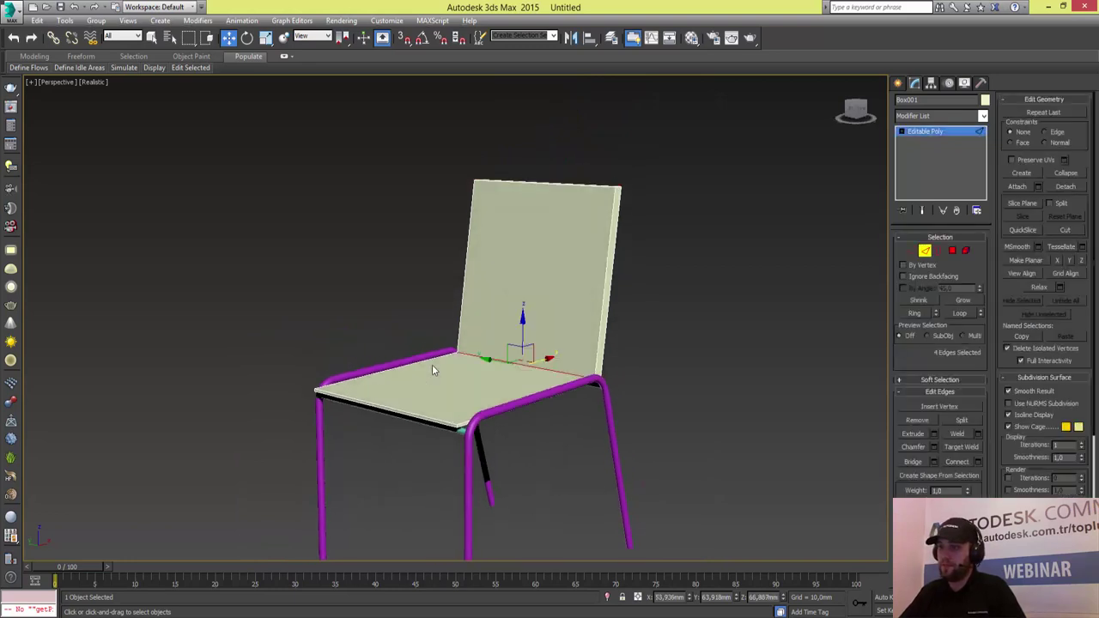
click(432, 364)
key(alt+r)
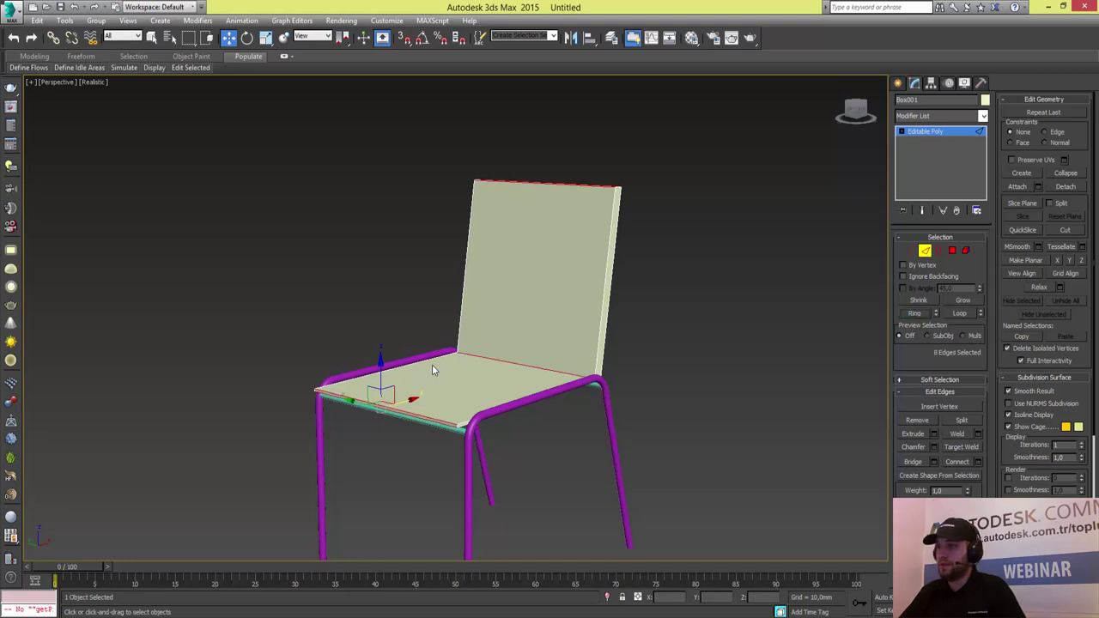
key(ctrl+shift+e)
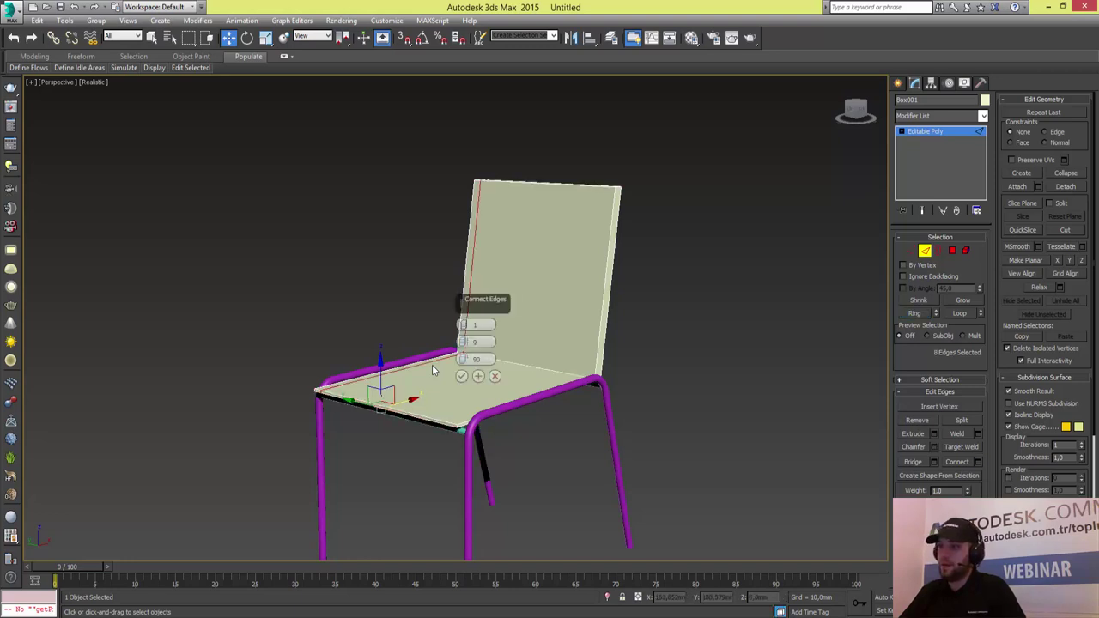
text(0)
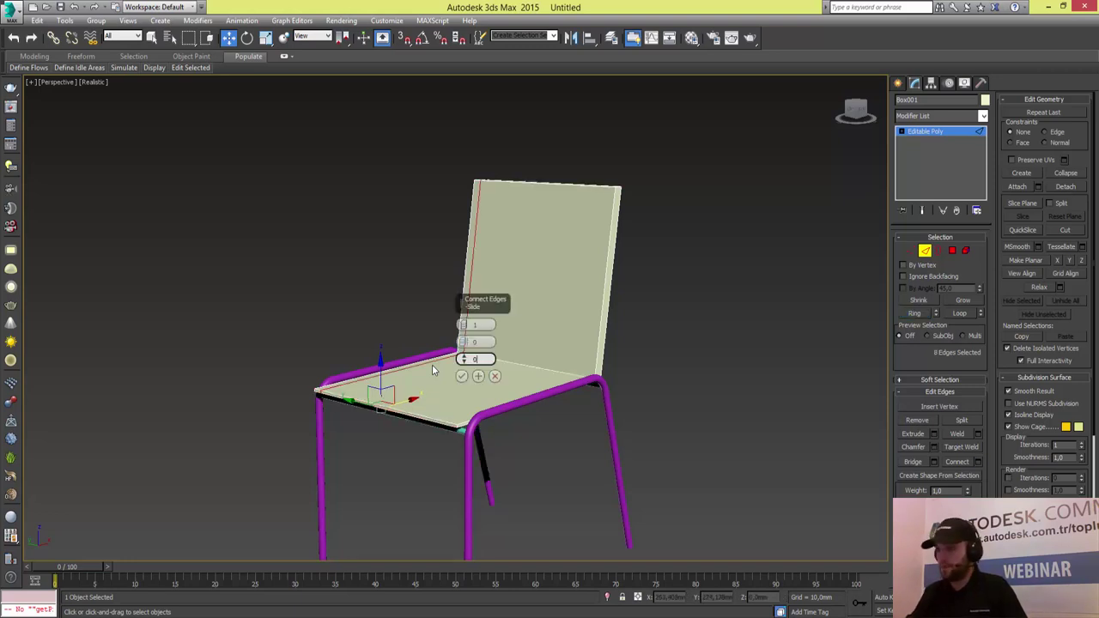
key(Return)
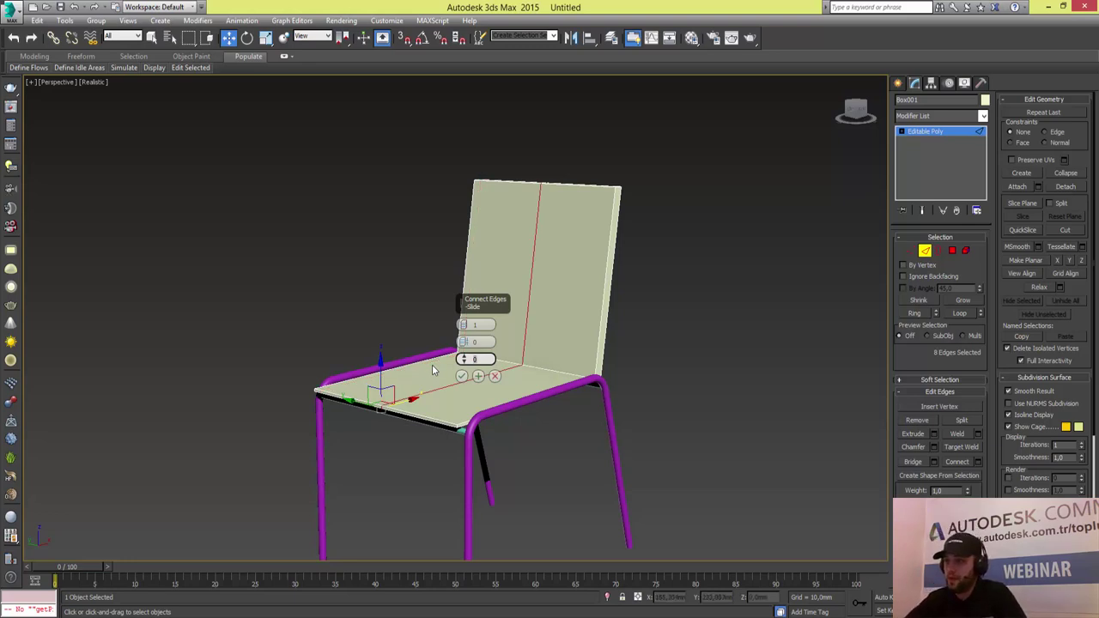
key(Return)
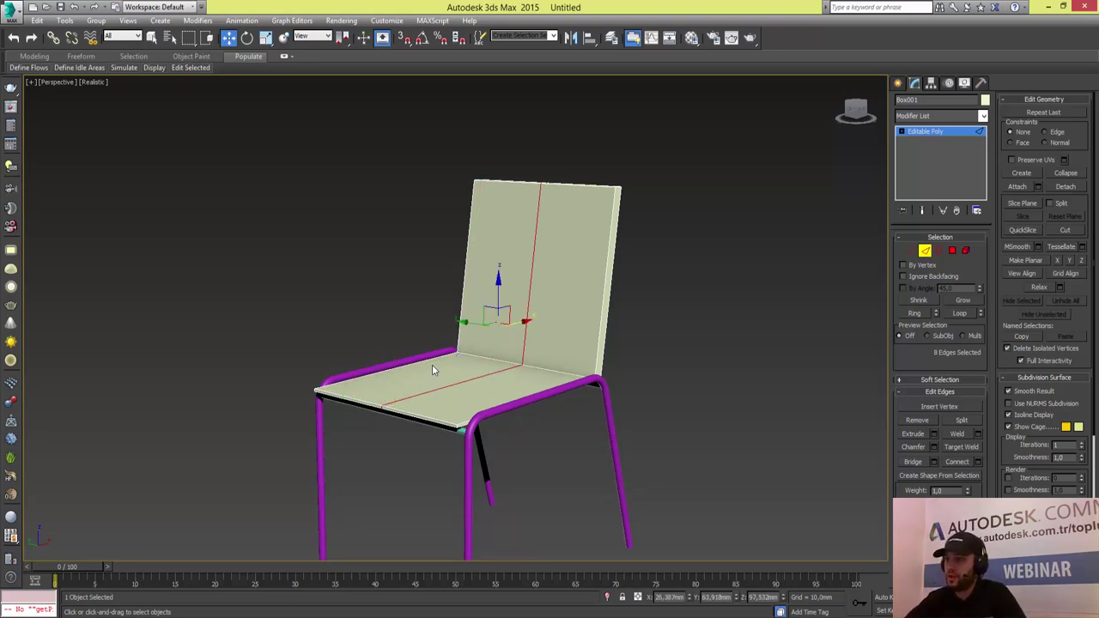
- Ring another seat edge and Connect it to add a crosswise line across the seat
click(432, 369)
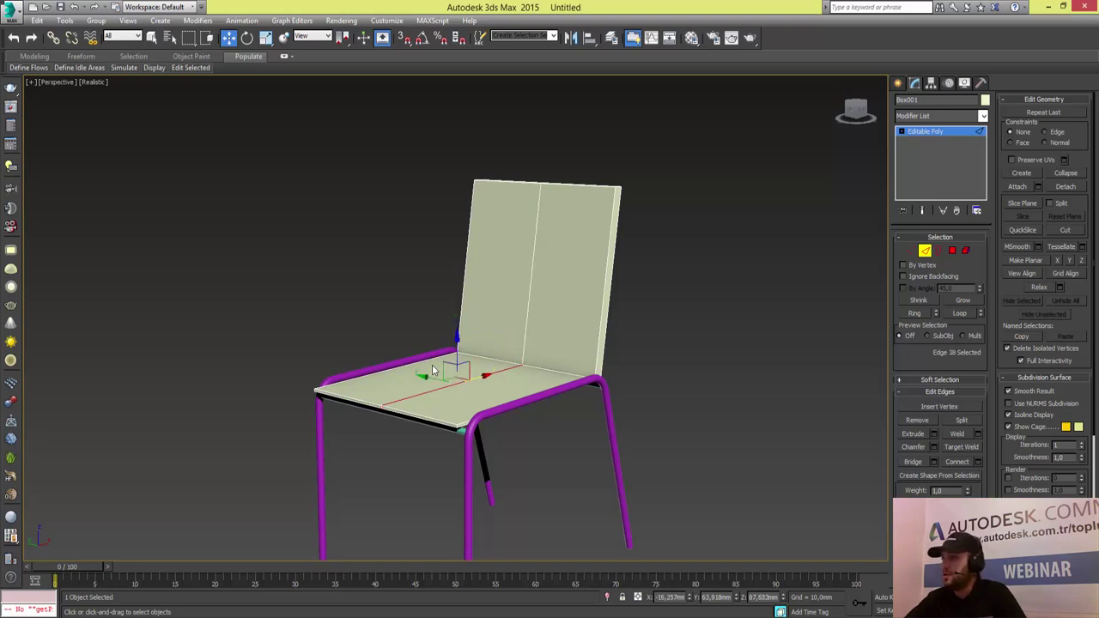
key(alt+r)
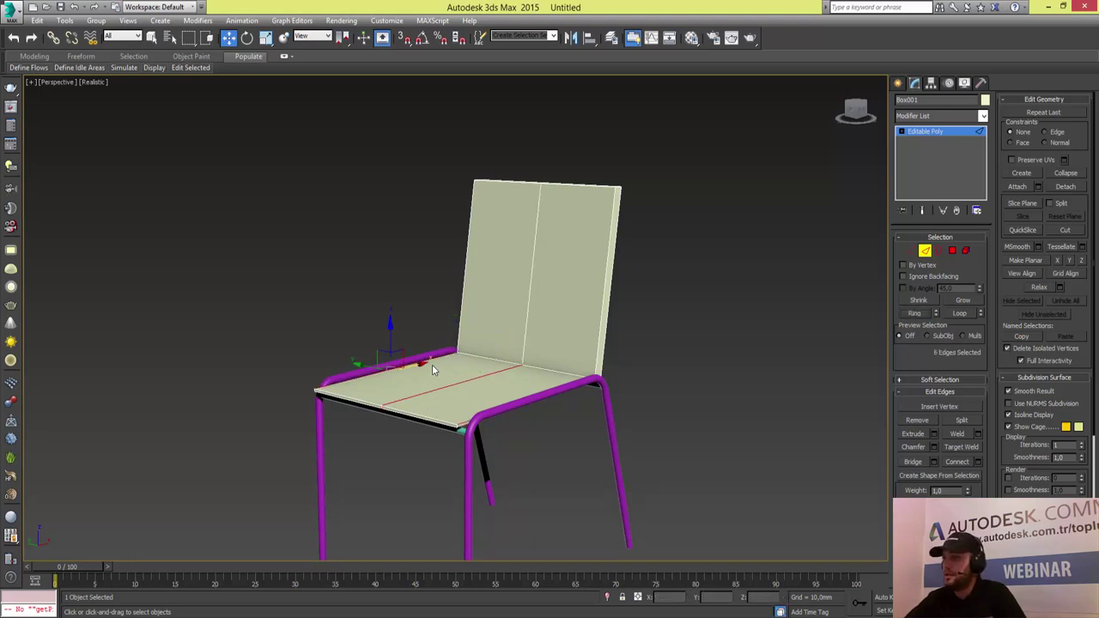
key(ctrl+shift+e)
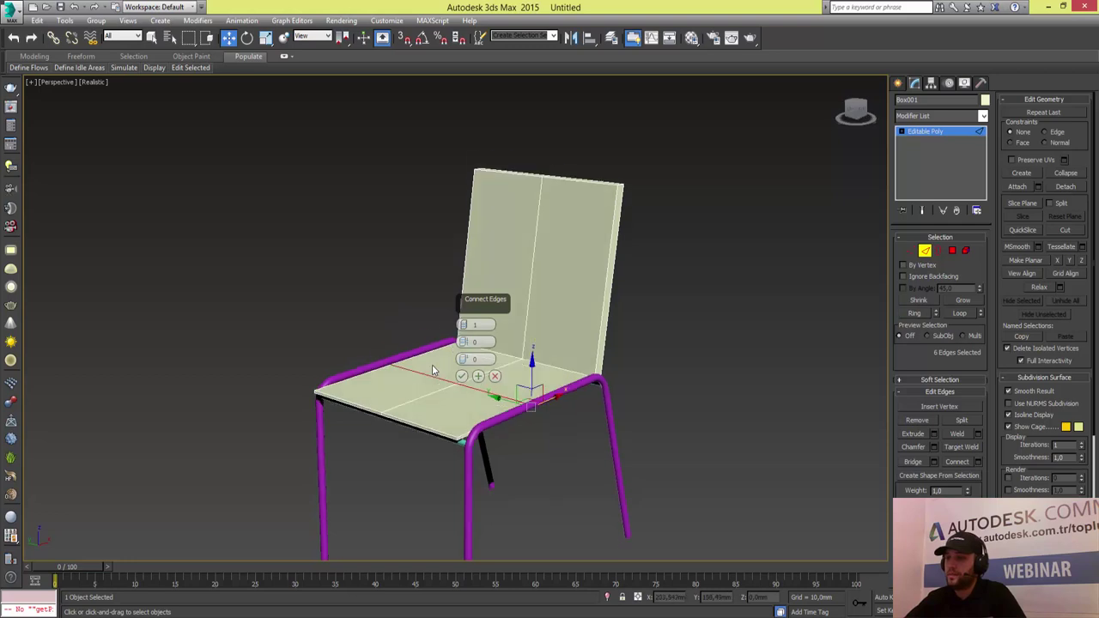
alt+middle_drag(434, 369, 434, 369)
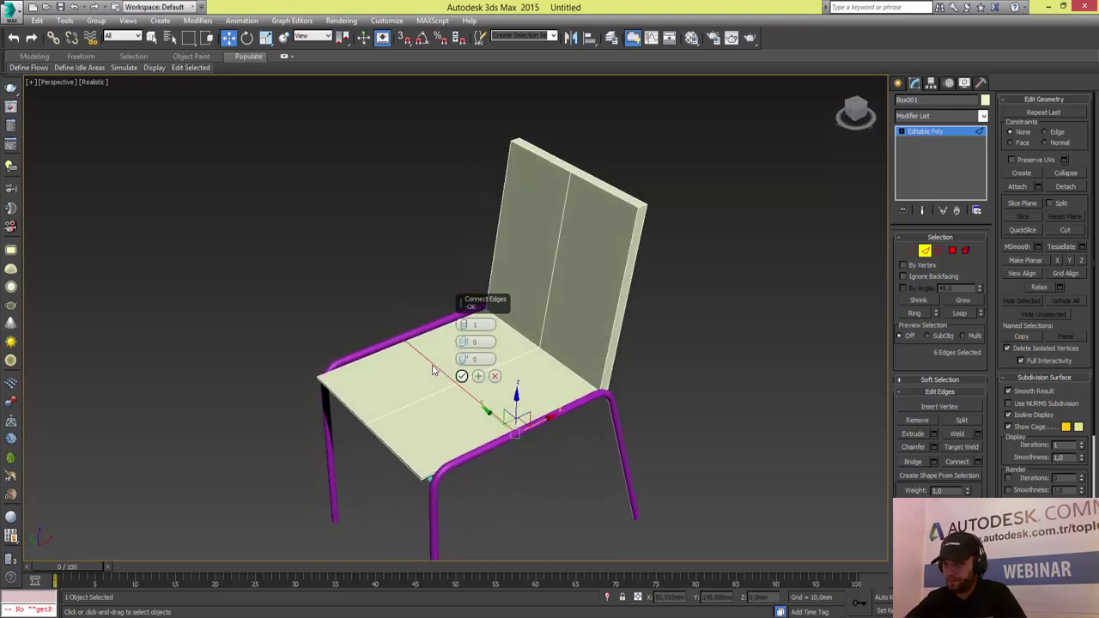
key(Return)
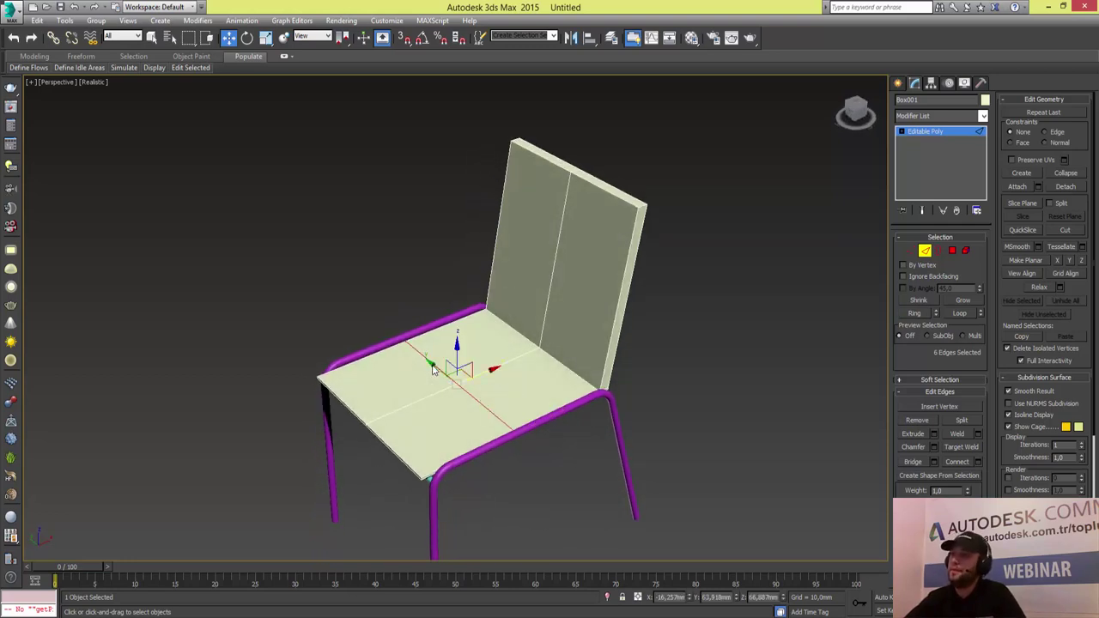
- In Vertex mode, push the seat's centre vertex down to dent the seat
key(1)
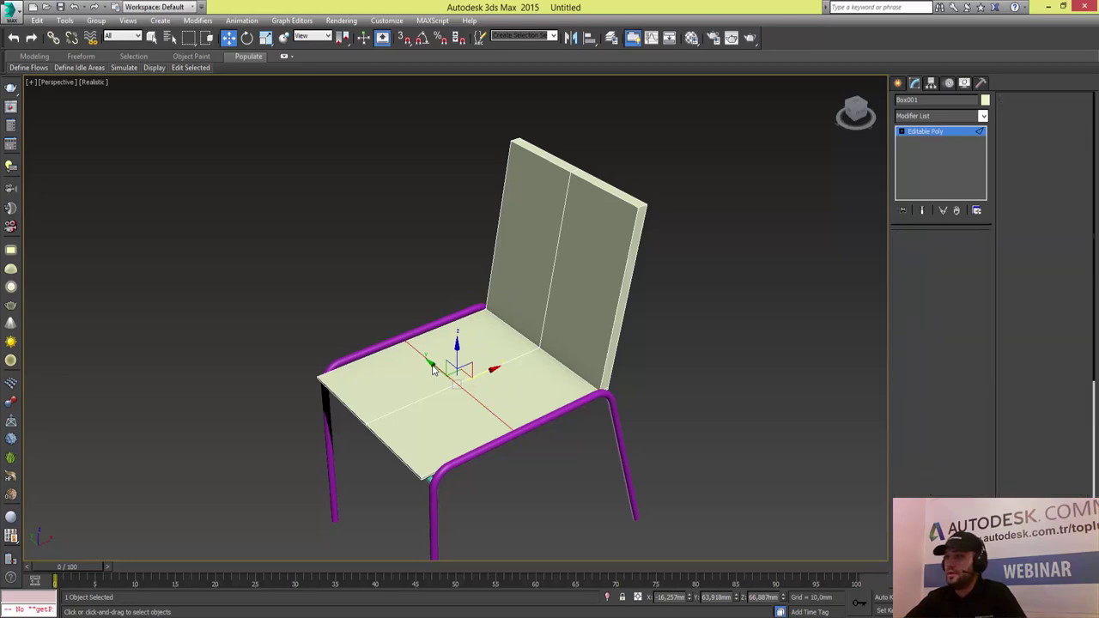
alt+middle_drag(434, 369, 434, 370)
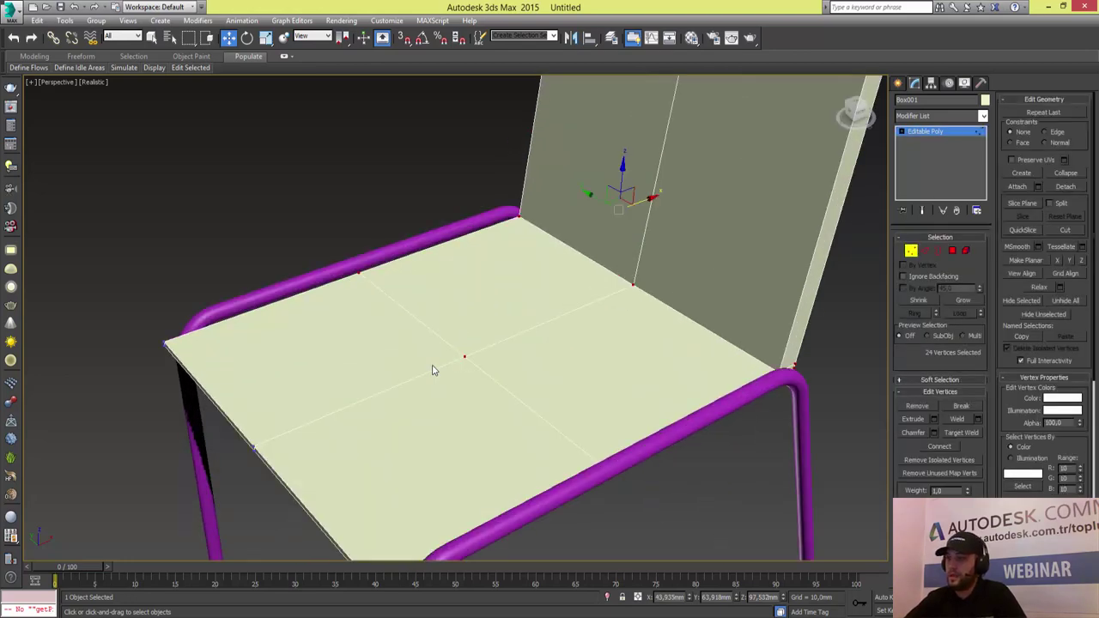
alt+middle_drag(433, 370, 432, 370)
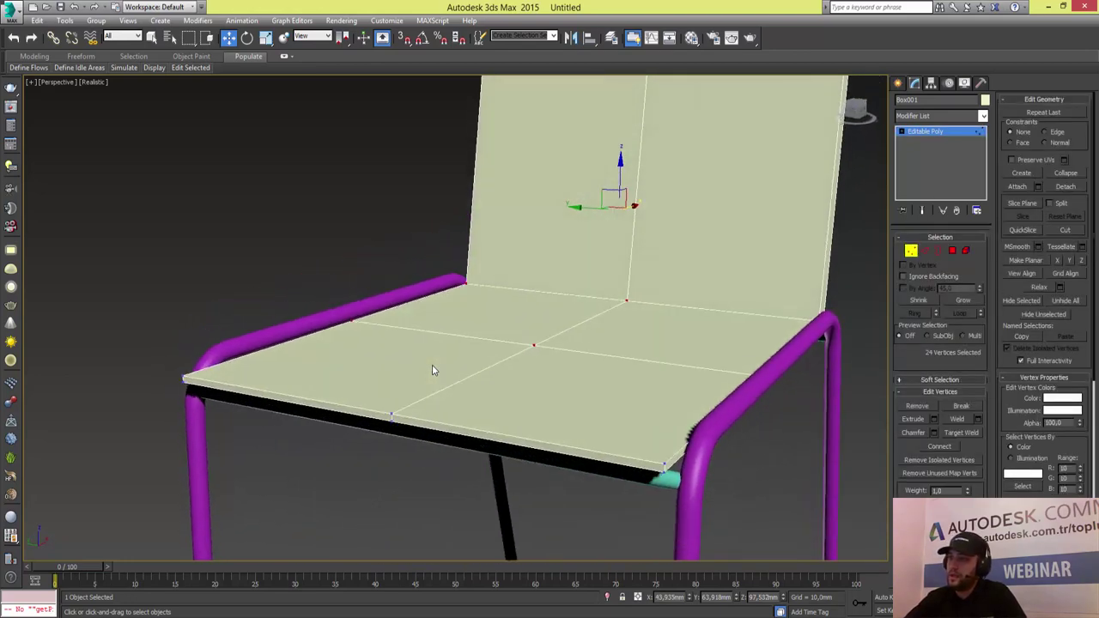
click(533, 345)
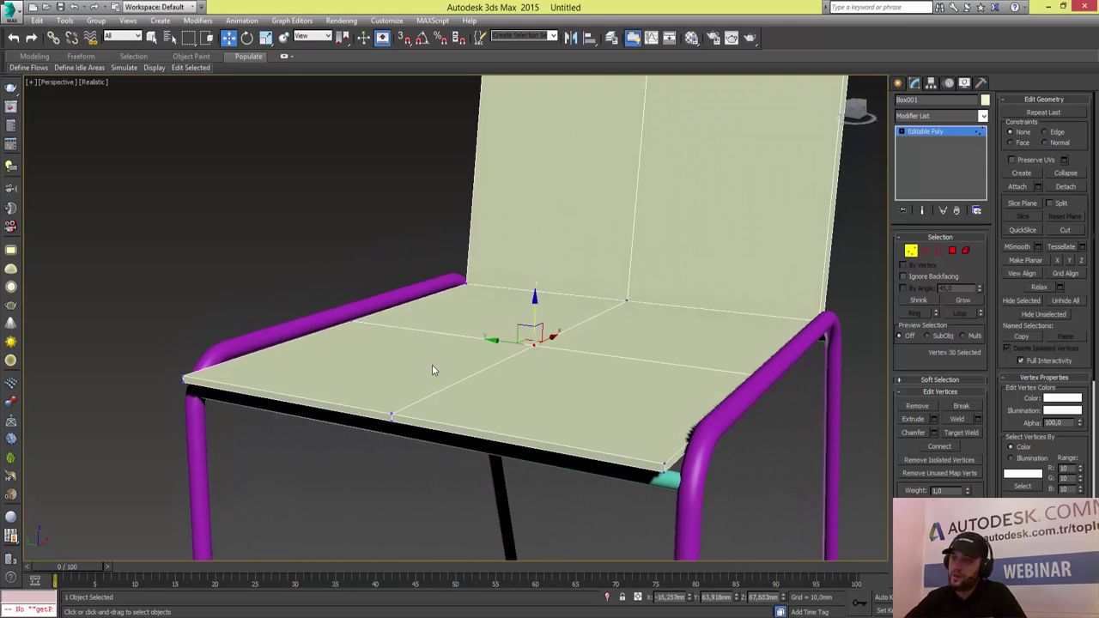
drag(535, 317, 534, 332)
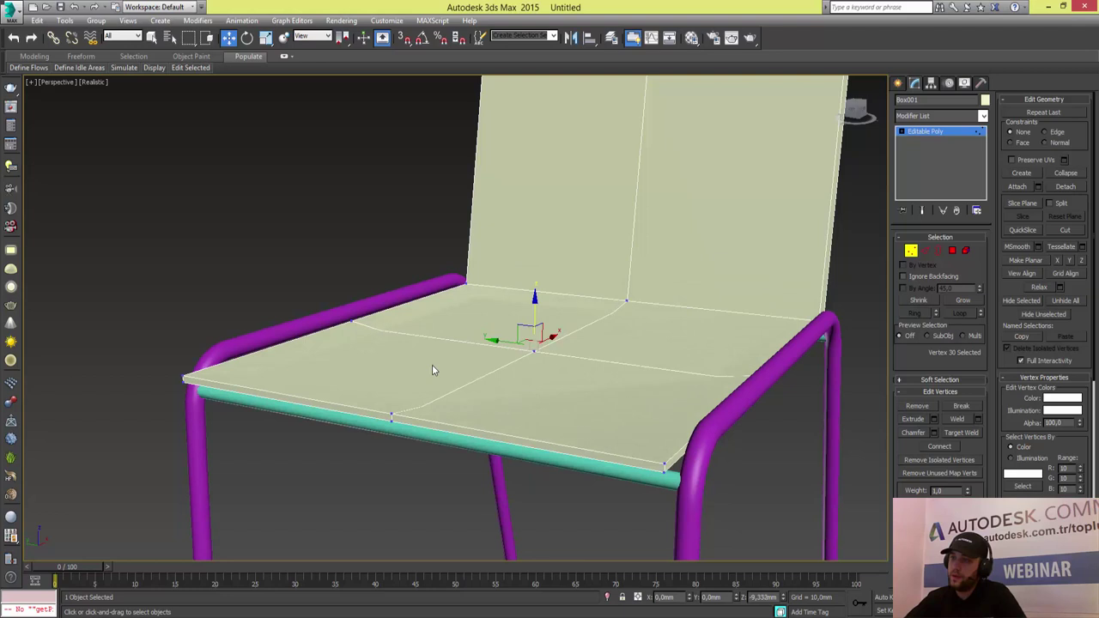
key(ctrl+z)
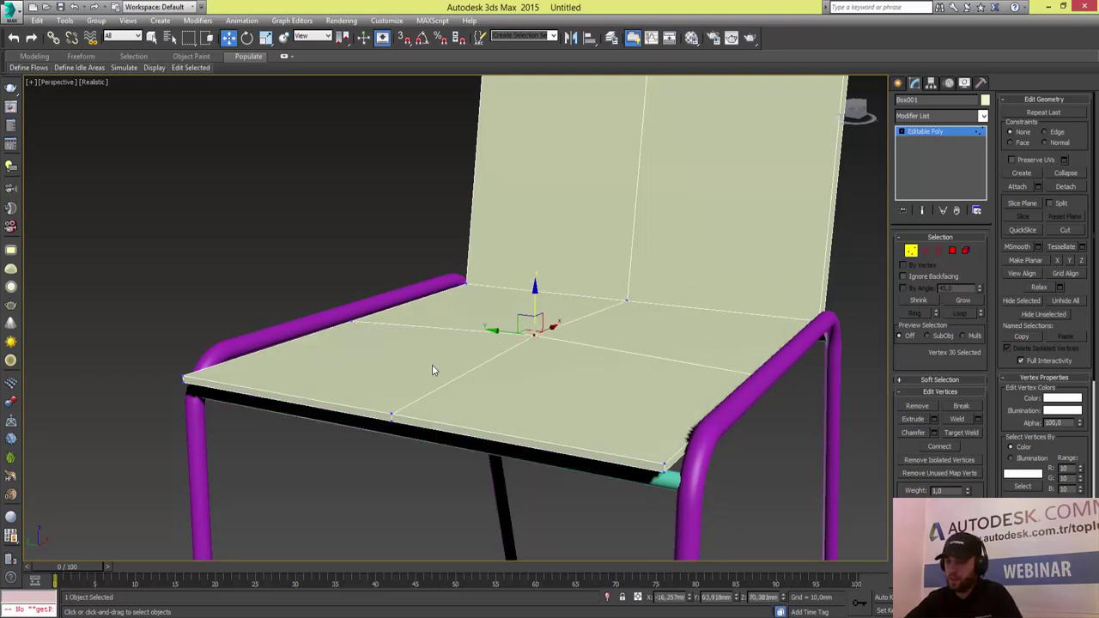
key(ctrl+y)
- Select the seat's front and centre vertices and lower them about 5.5 mm along Z
key(ctrl+z)
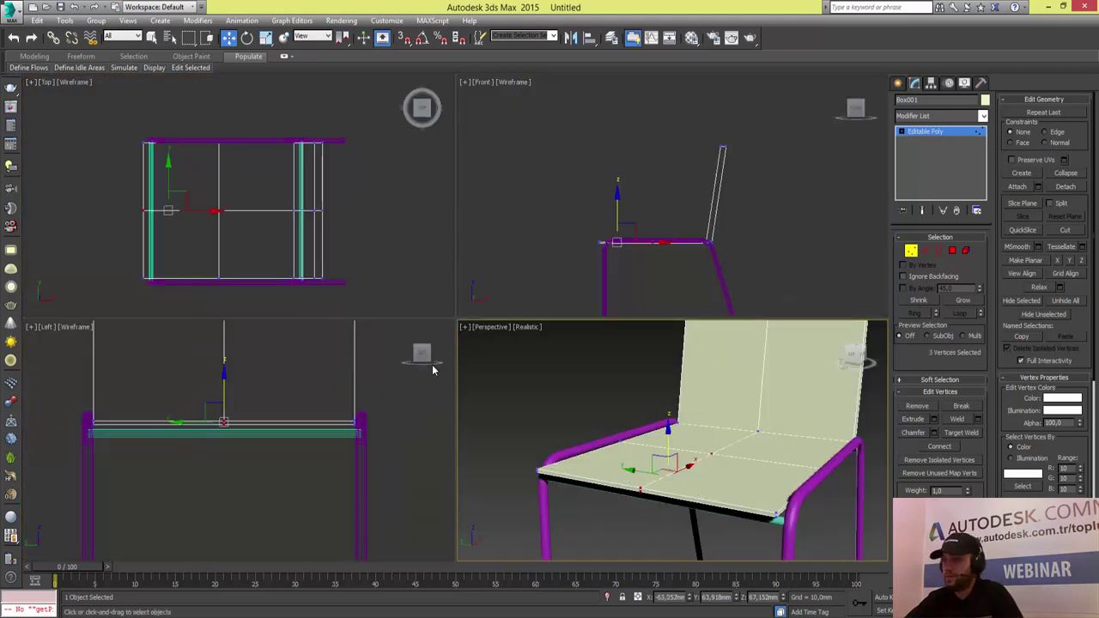
right_click(434, 369)
key(ctrl+z)
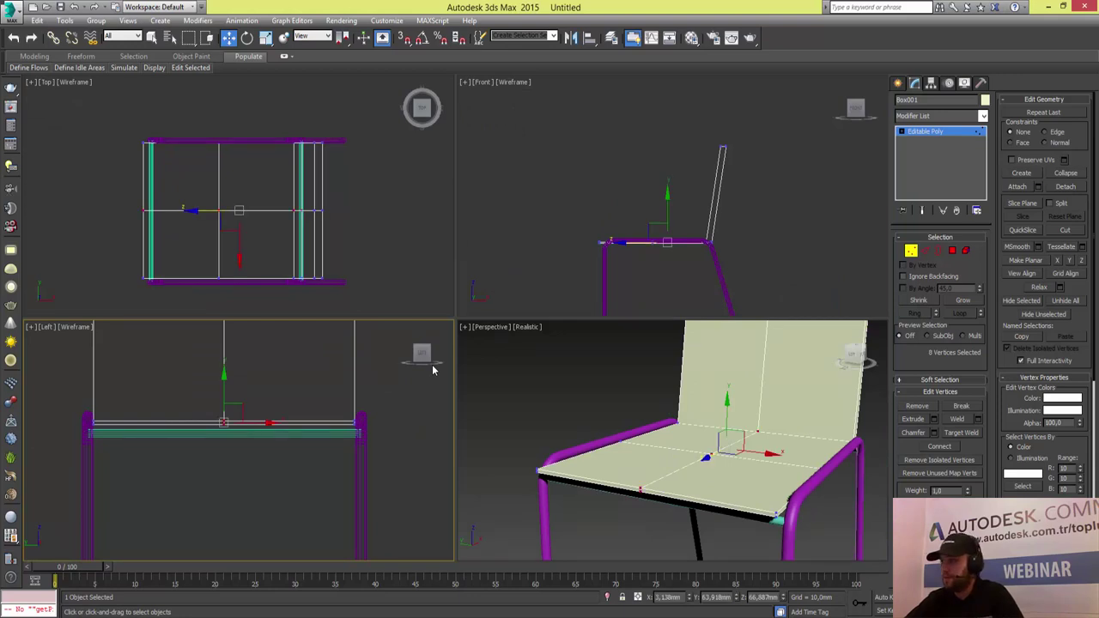
key(ctrl+z)
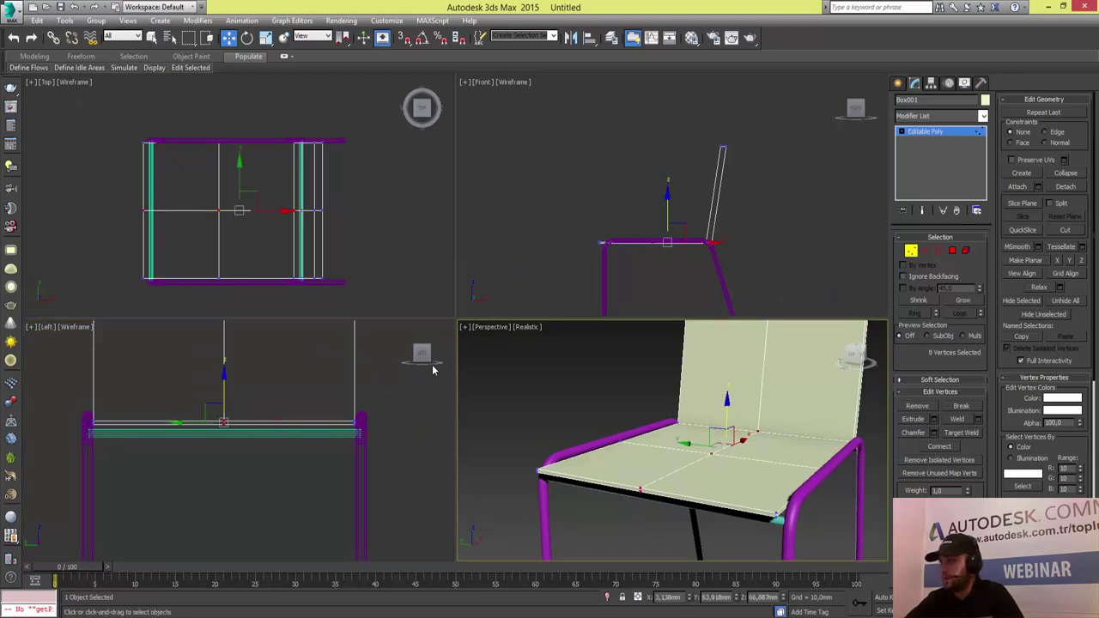
key(alt+w)
key(ctrl+z)
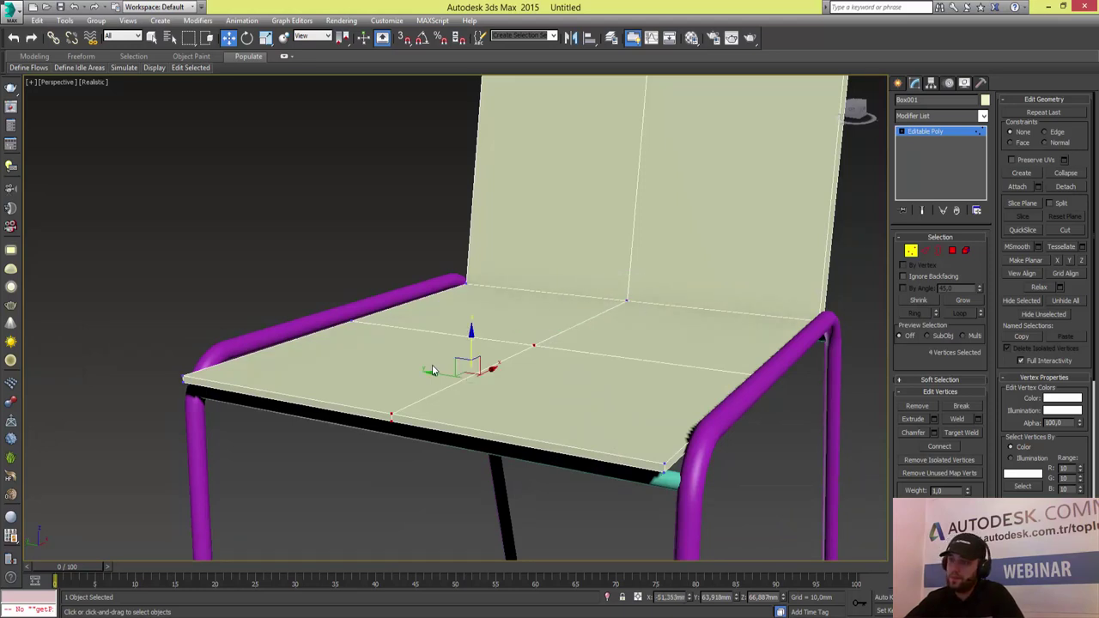
key(ctrl+z)
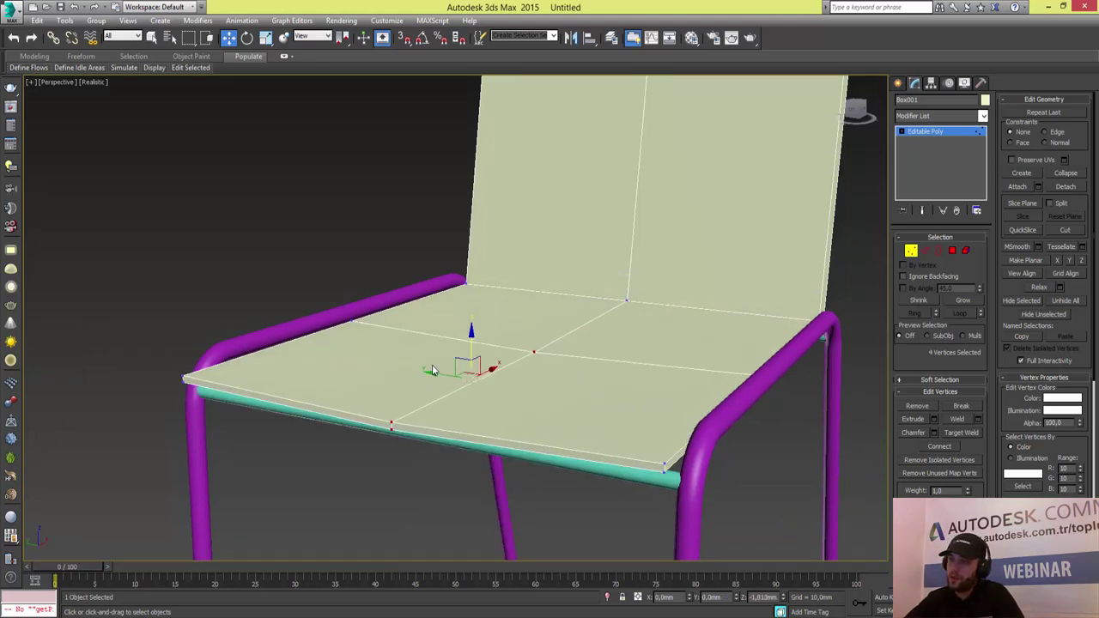
key(ctrl+z)
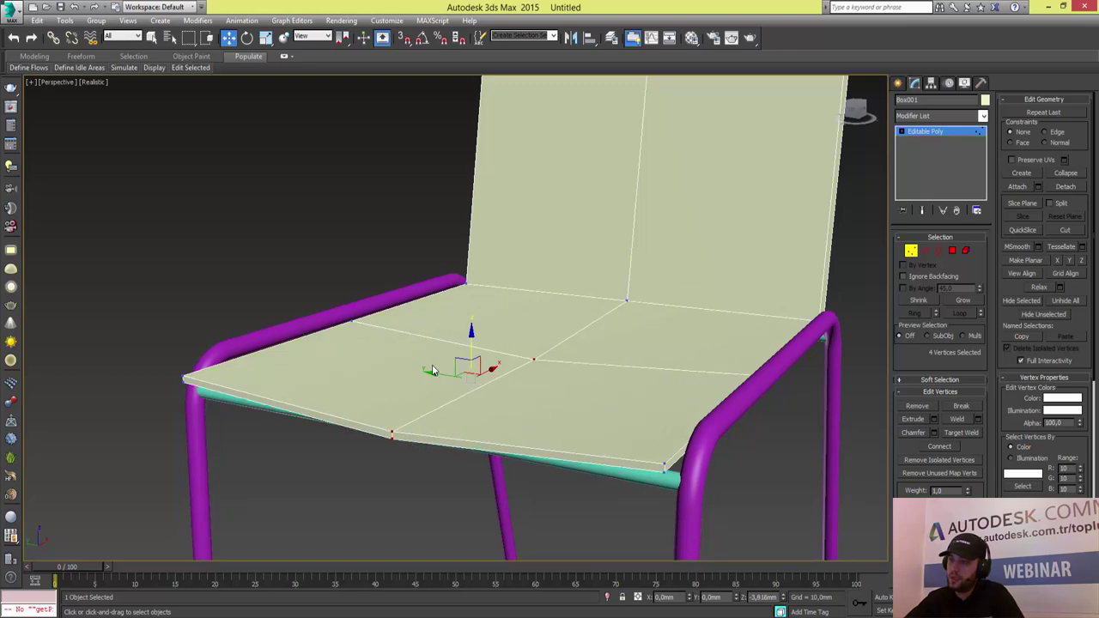
key(ctrl+z)
key(ctrl+z)
key(ctrl+z)
- Inspect the dipped seat from several angles, then select the seat's centre edge in Edge mode
key(shift+z)
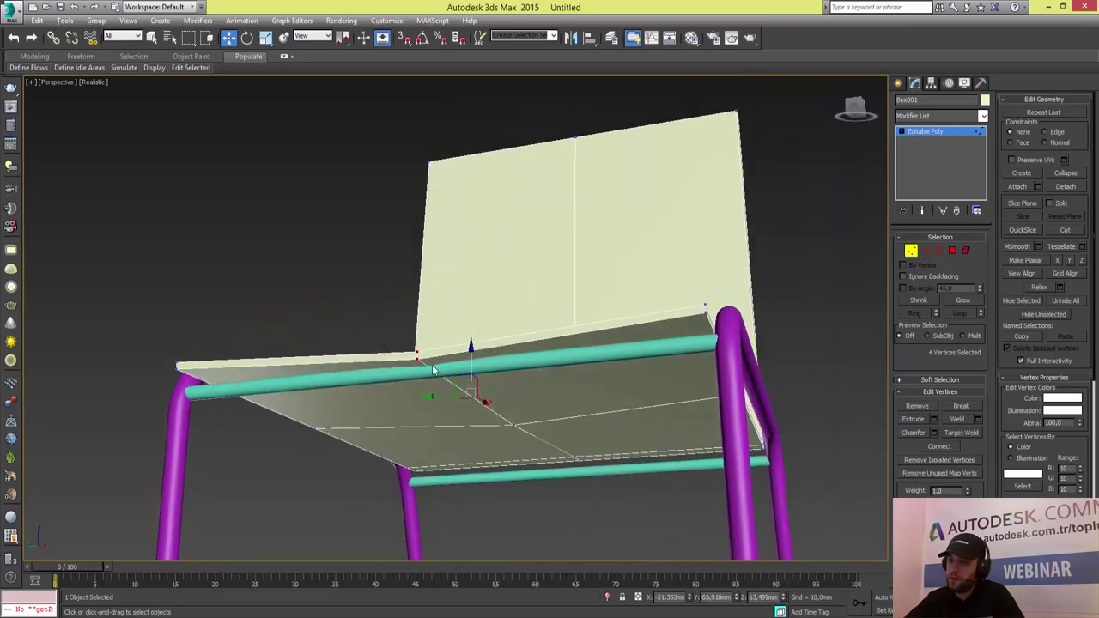
key(shift+z)
key(shift+z)
key(shift+z)
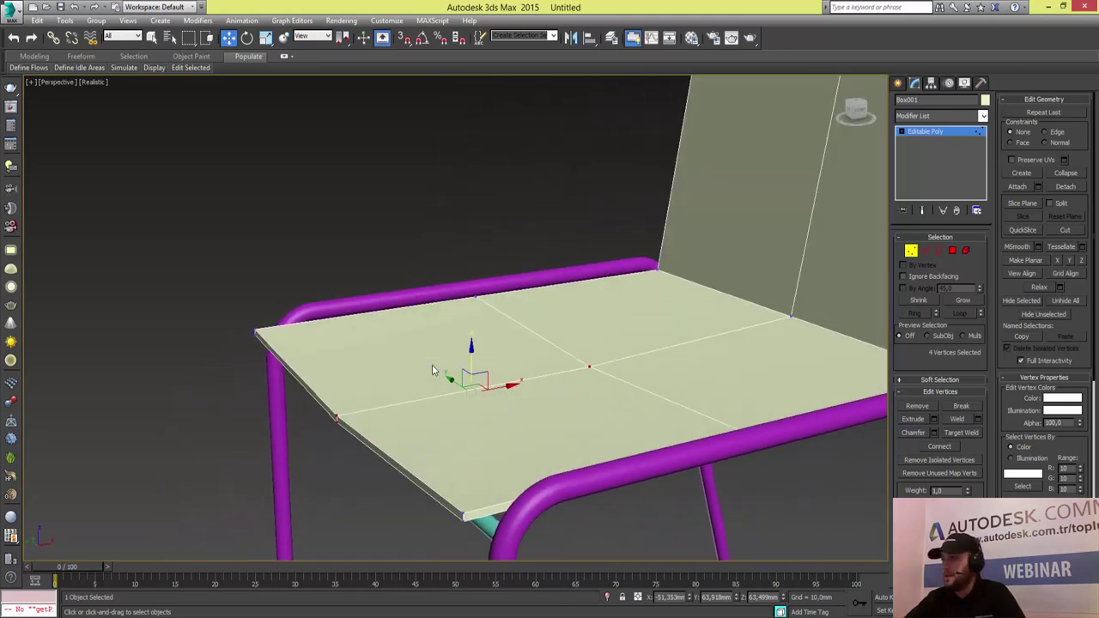
key(shift+z)
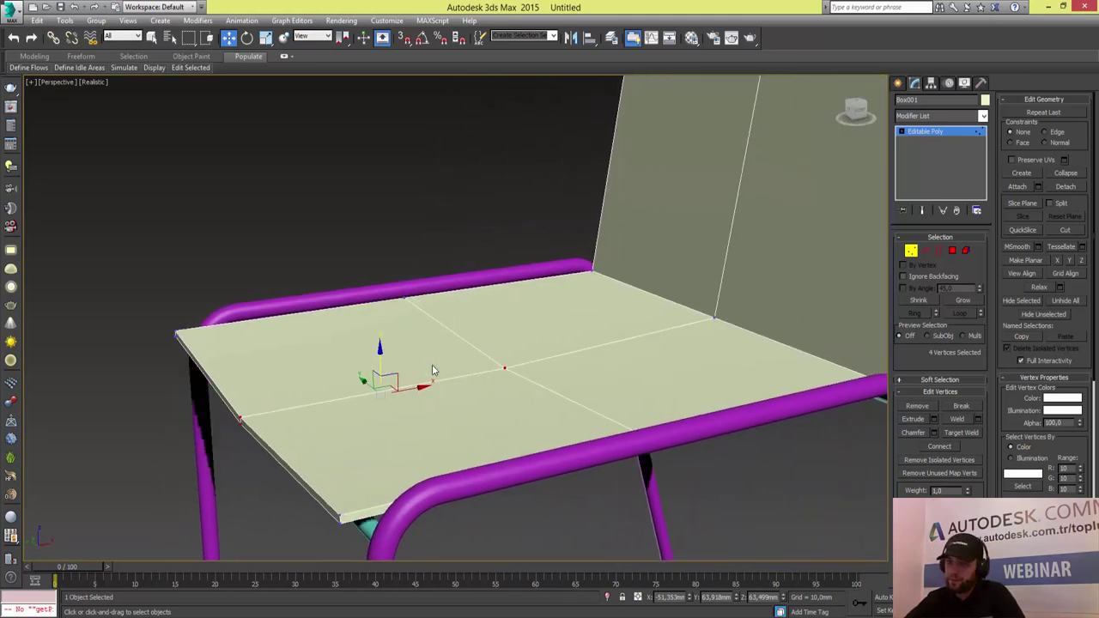
key(shift+z)
key(shift+z)
key(shift+z)
key(shift+z)
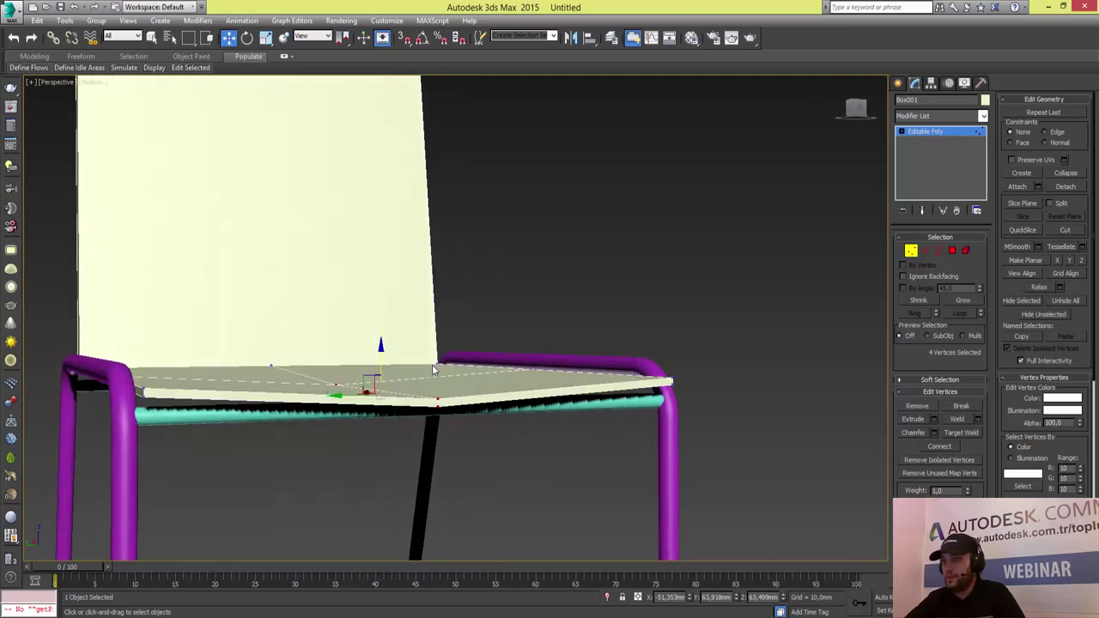
key(shift+z)
key(shift+z)
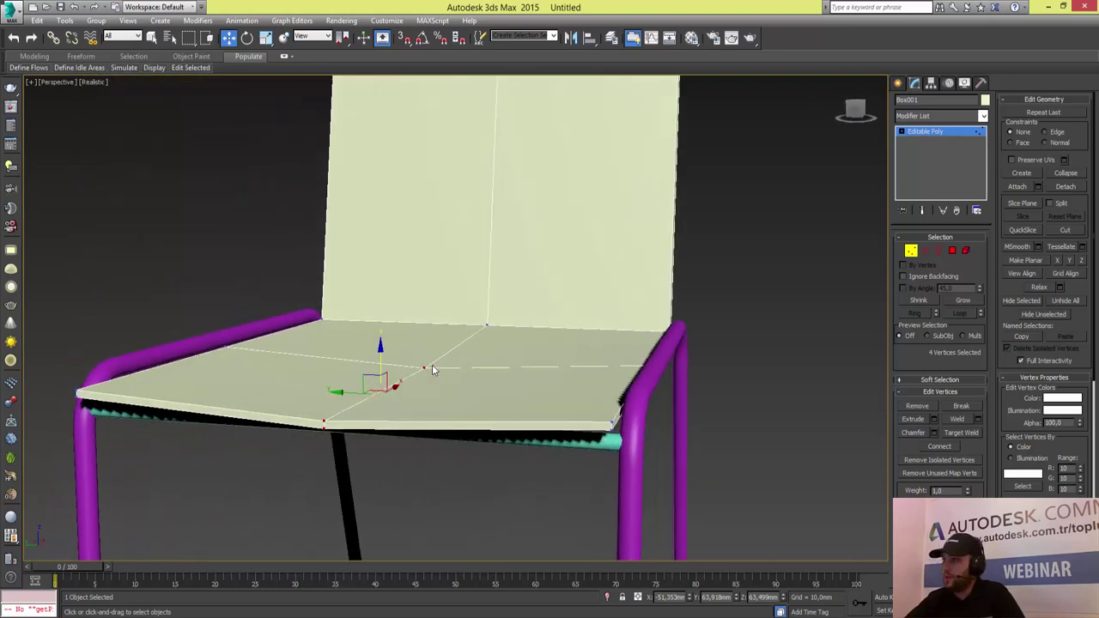
key(2)
click(433, 370)
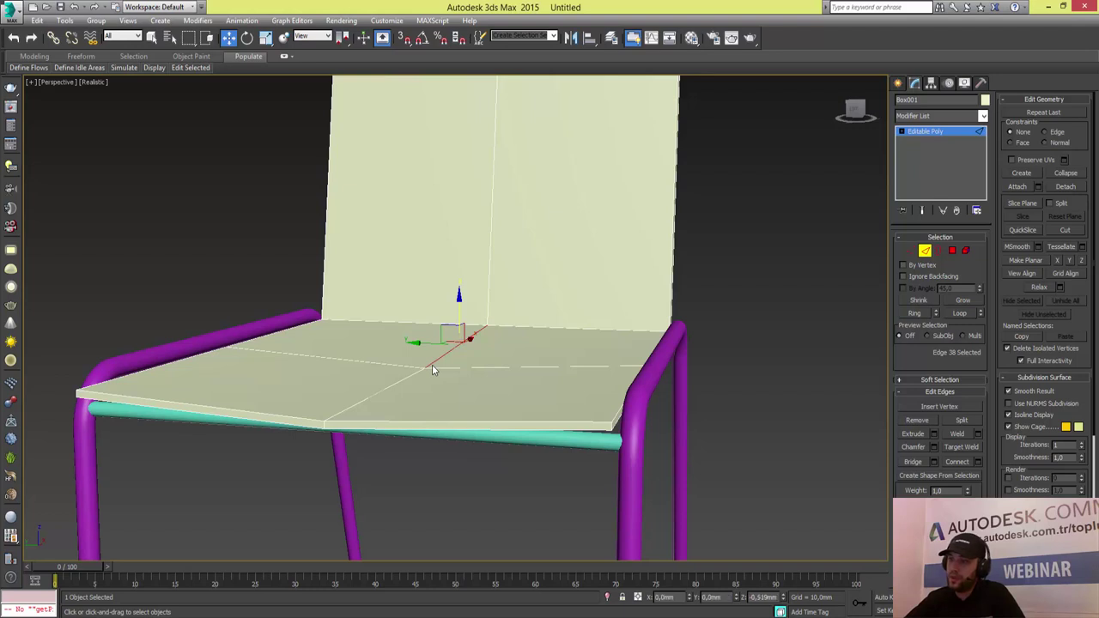
- Nudge the selected seat edge up about 4.9 mm along Z and check it side-on
drag(433, 369, 433, 370)
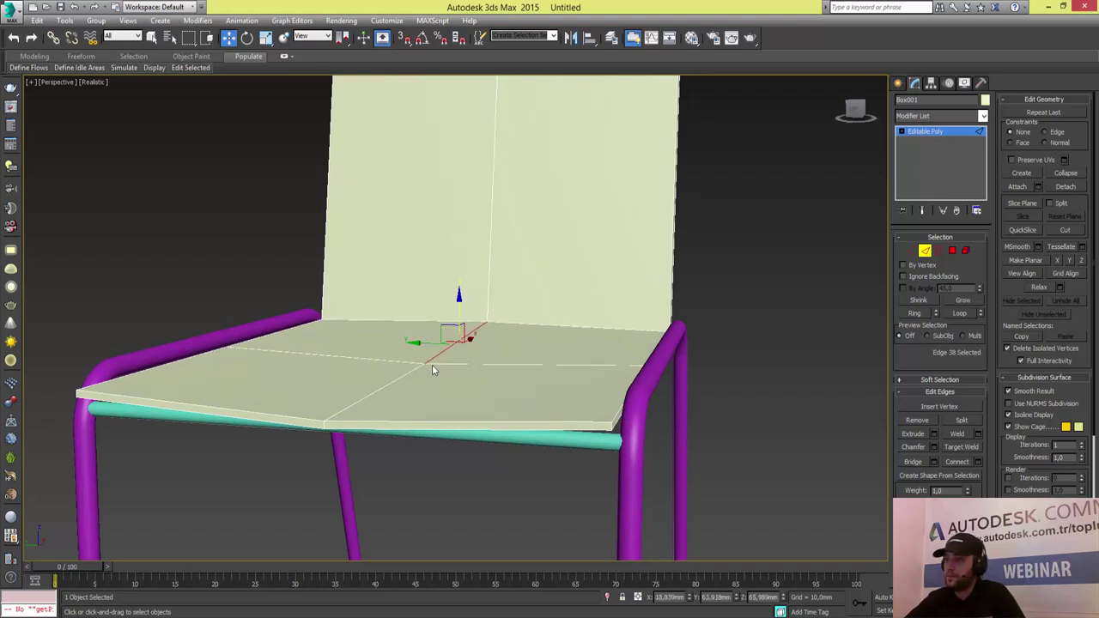
alt+middle_drag(434, 370, 433, 370)
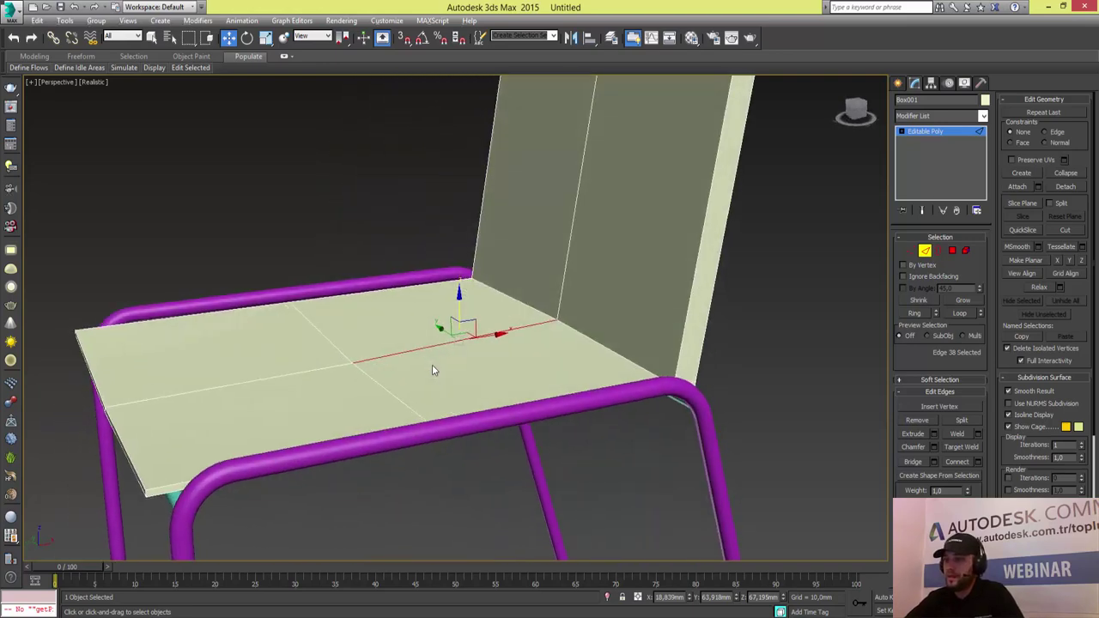
key(ctrl+z)
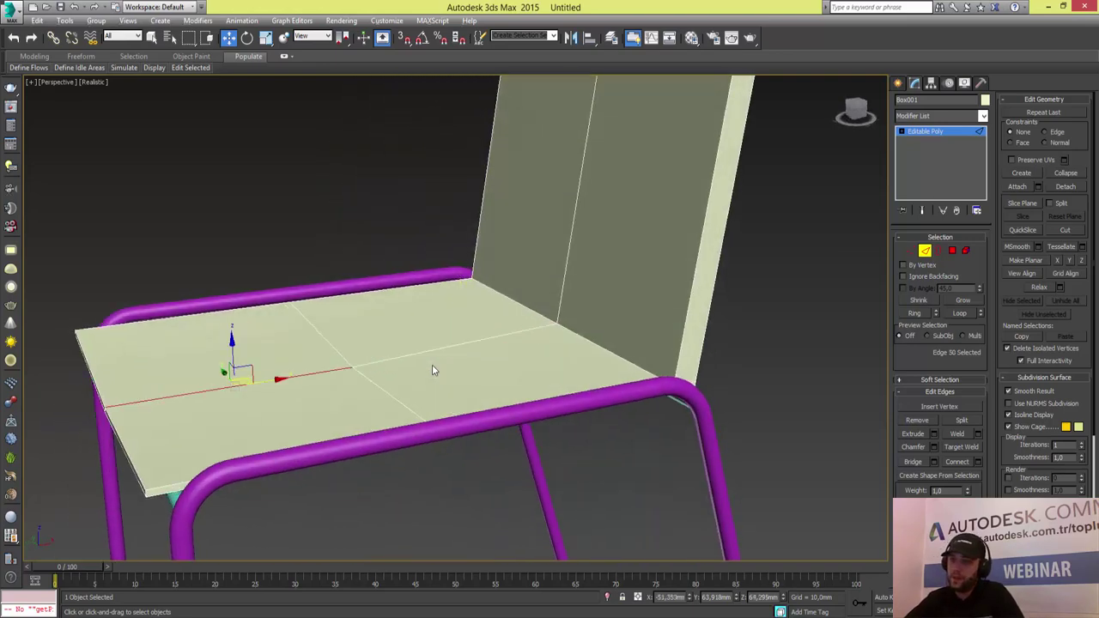
key(ctrl+z)
key(ctrl+z)
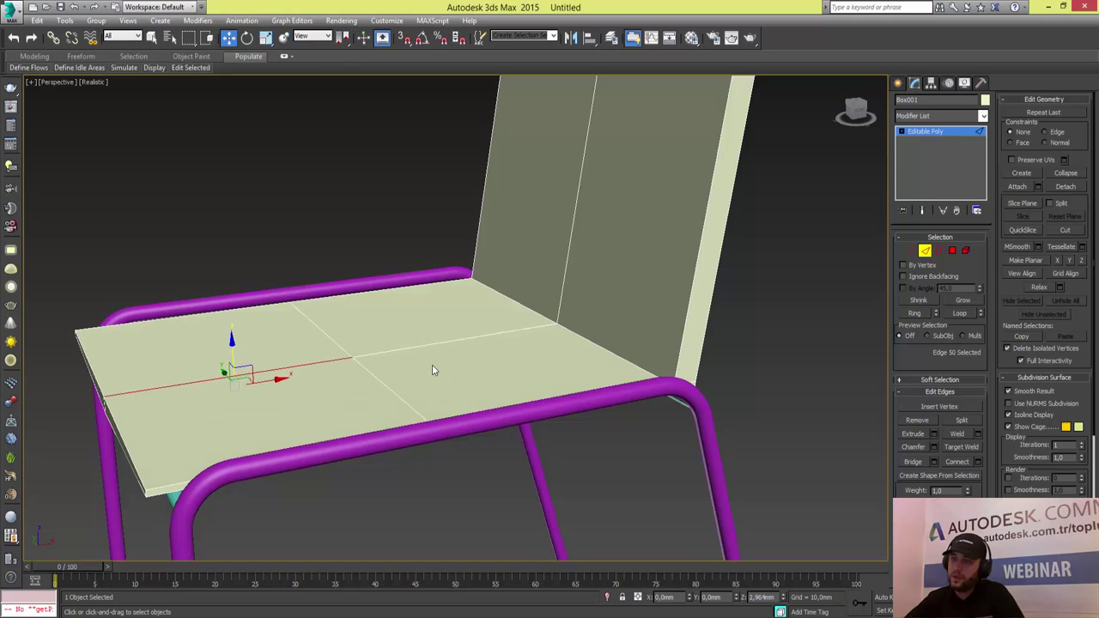
key(ctrl+z)
key(ctrl+z)
key(ctrl+z)
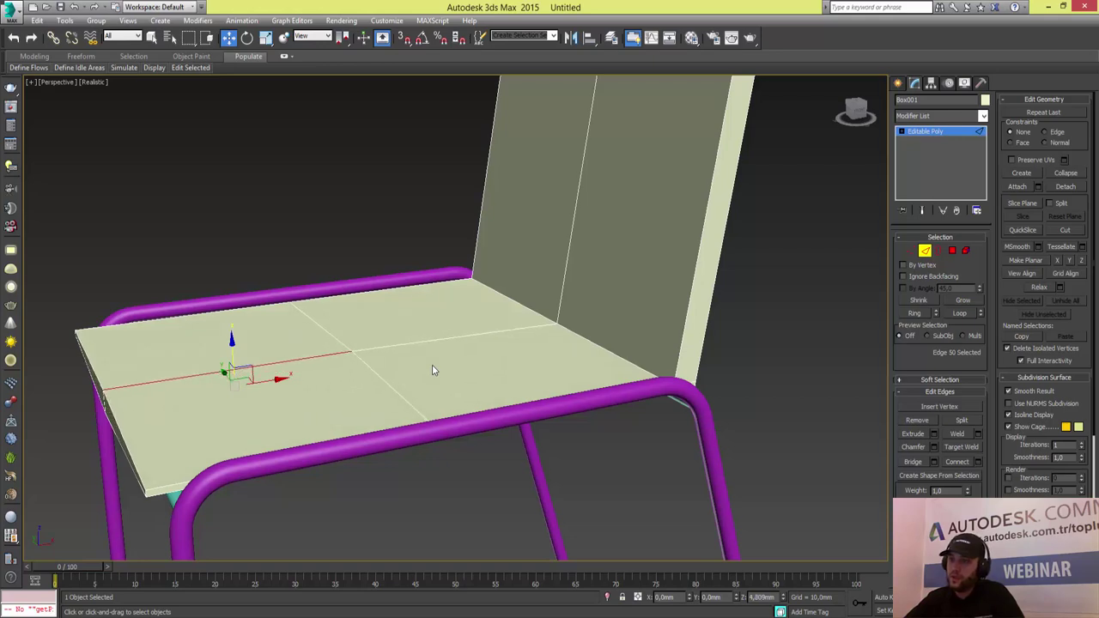
key(ctrl+z)
key(ctrl+z)
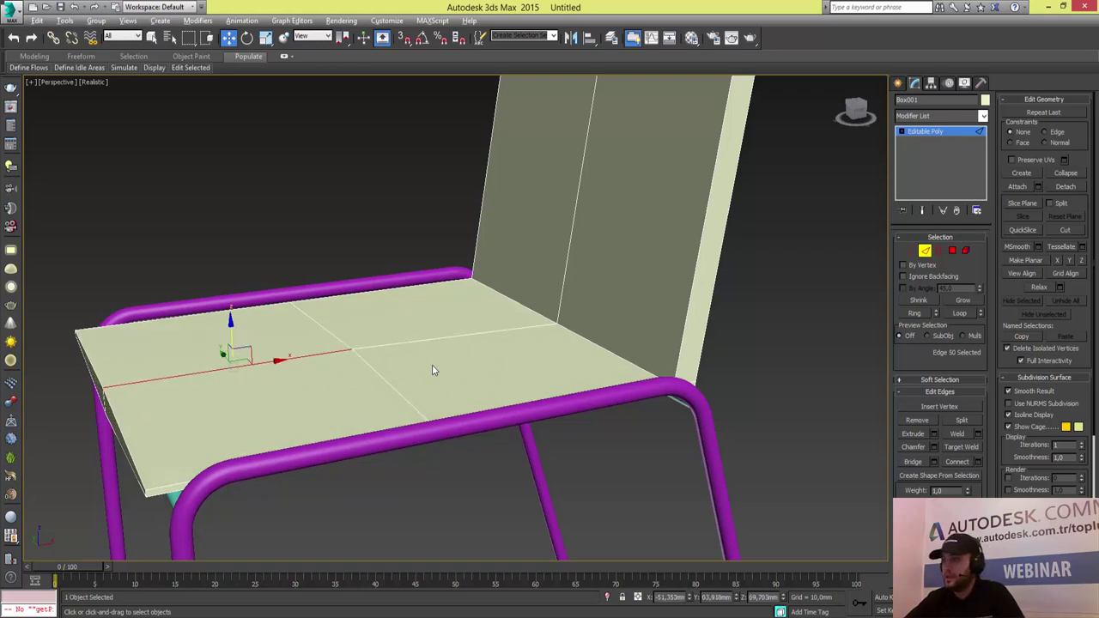
alt+middle_drag(433, 371, 434, 370)
- In Vertex mode, select the seat's back-corner vertex and three vertices across the seat, cancelling a trial move
key(1)
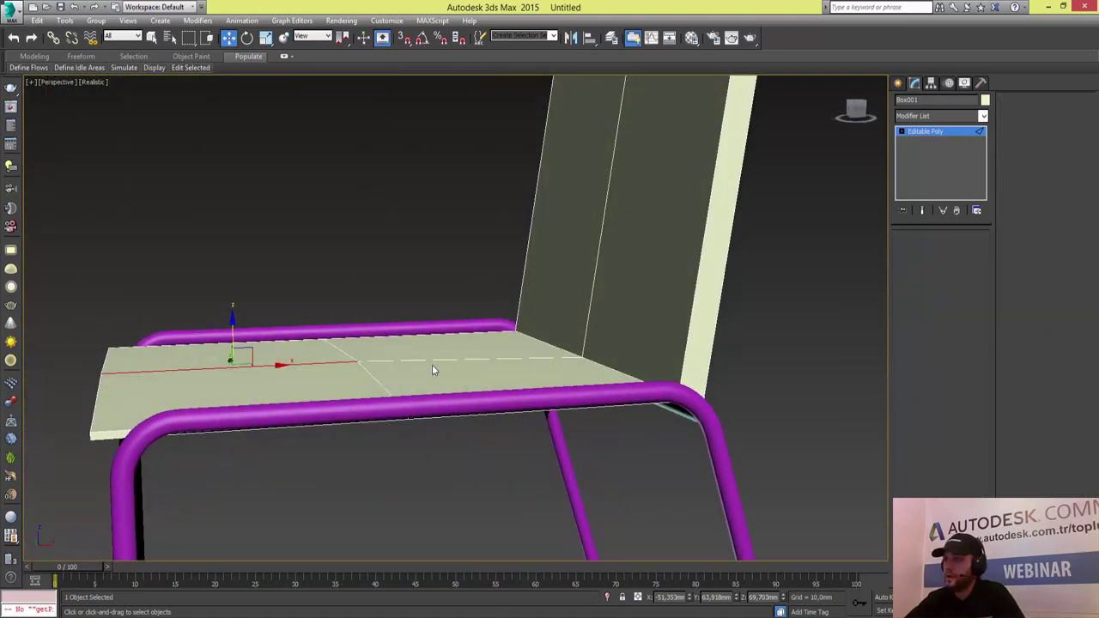
key(ctrl+z)
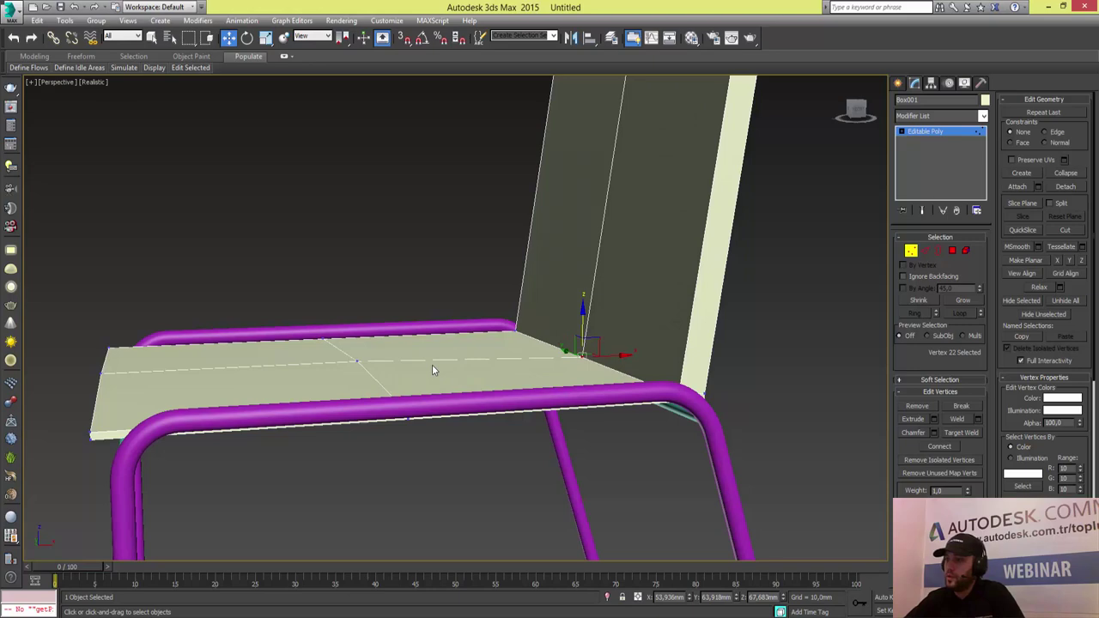
alt+middle_drag(434, 371, 434, 371)
key(ctrl+z)
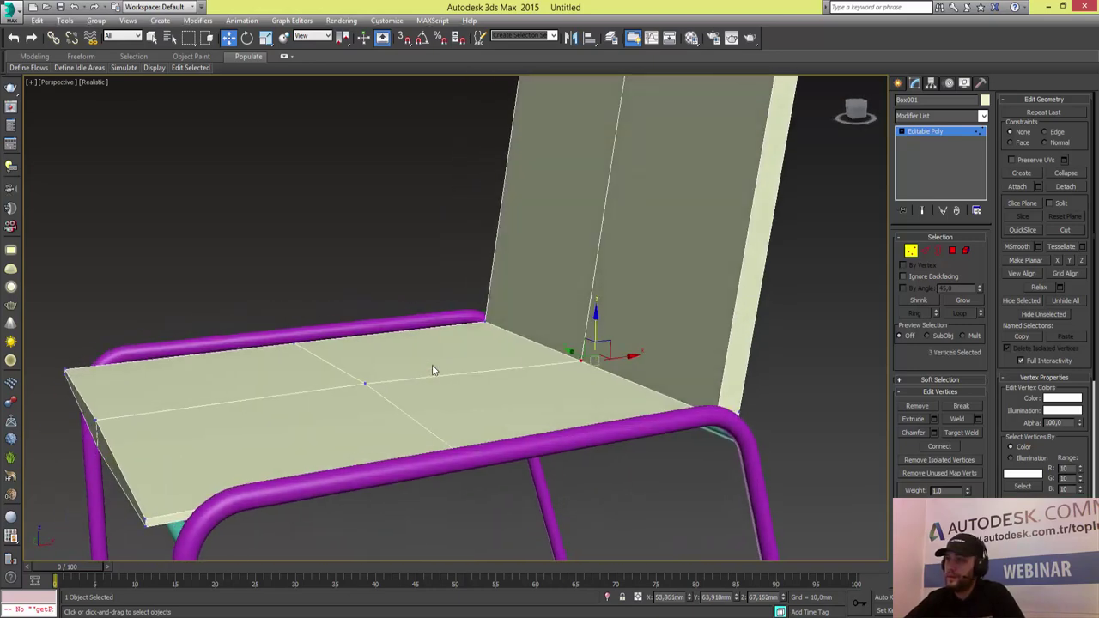
drag(434, 371, 434, 371)
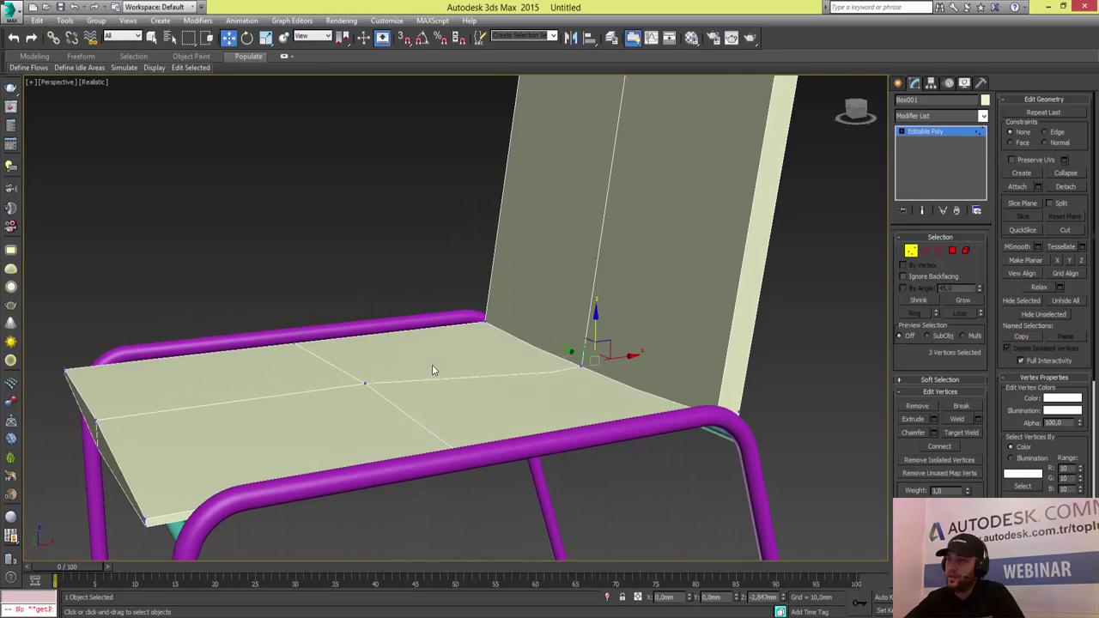
right_click(434, 371)
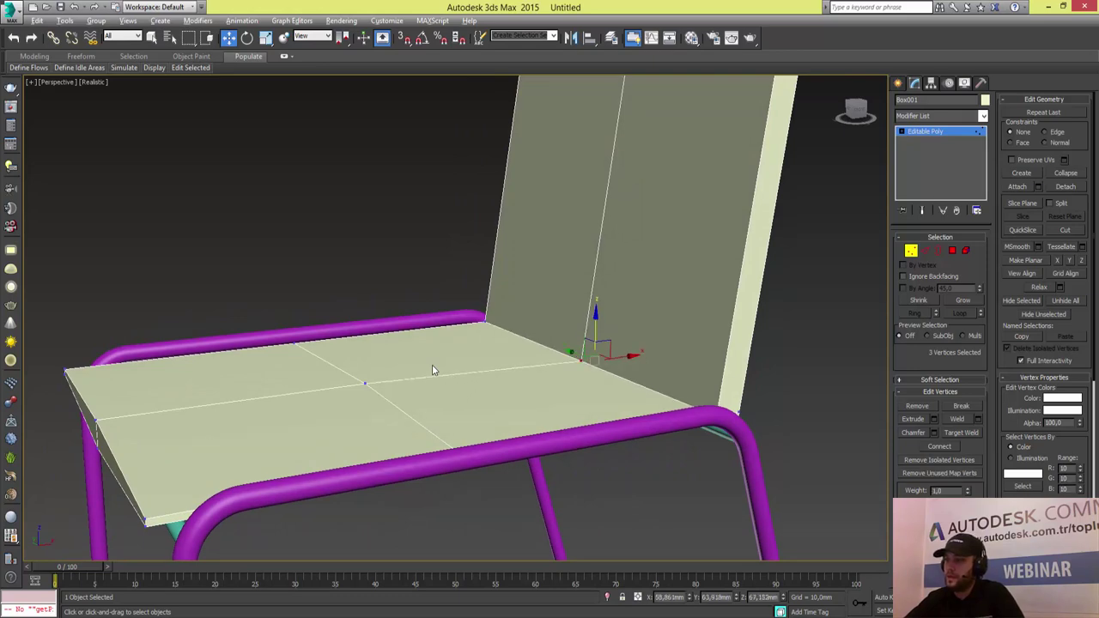
- Lower the seat–backrest crease vertices about 7 mm and nudge the centre vertex slightly down
alt+middle_drag(434, 371, 433, 371)
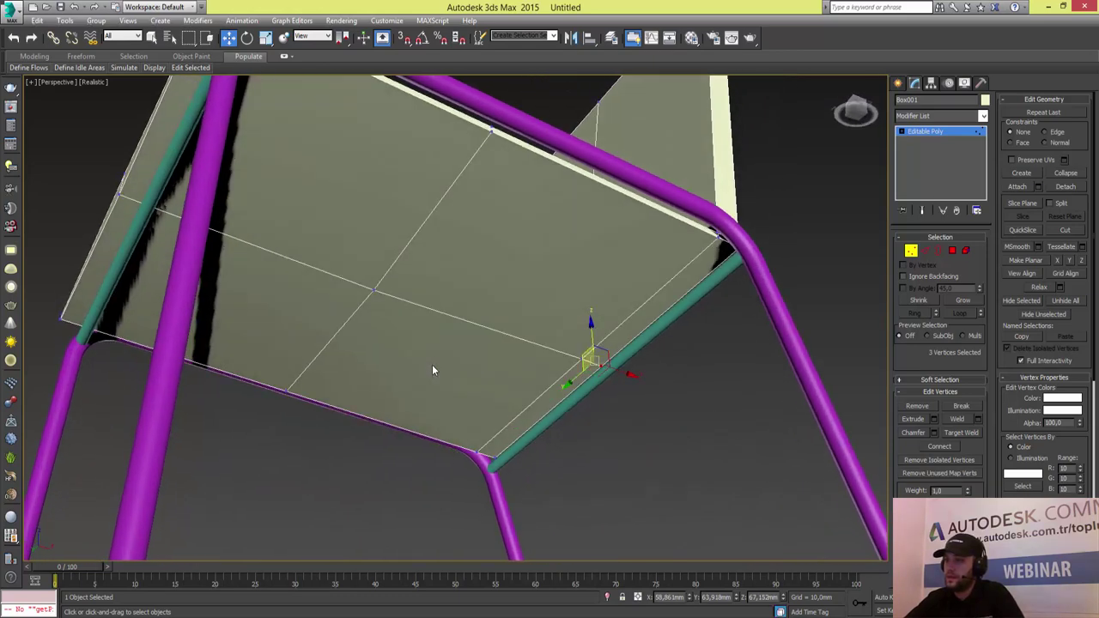
alt+middle_drag(434, 371, 434, 371)
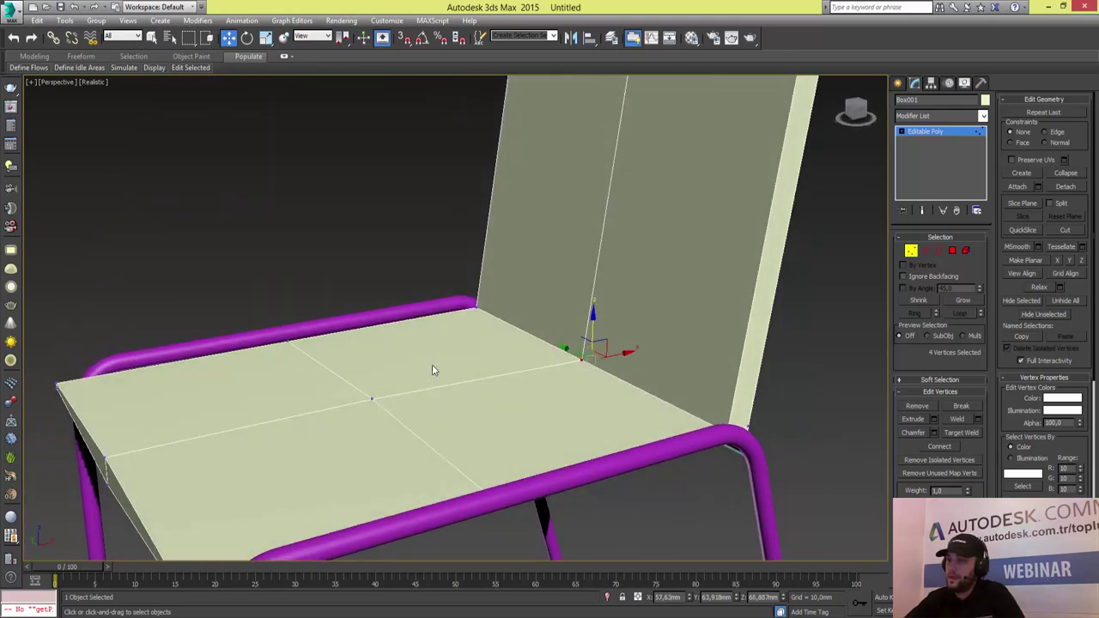
drag(434, 371, 434, 371)
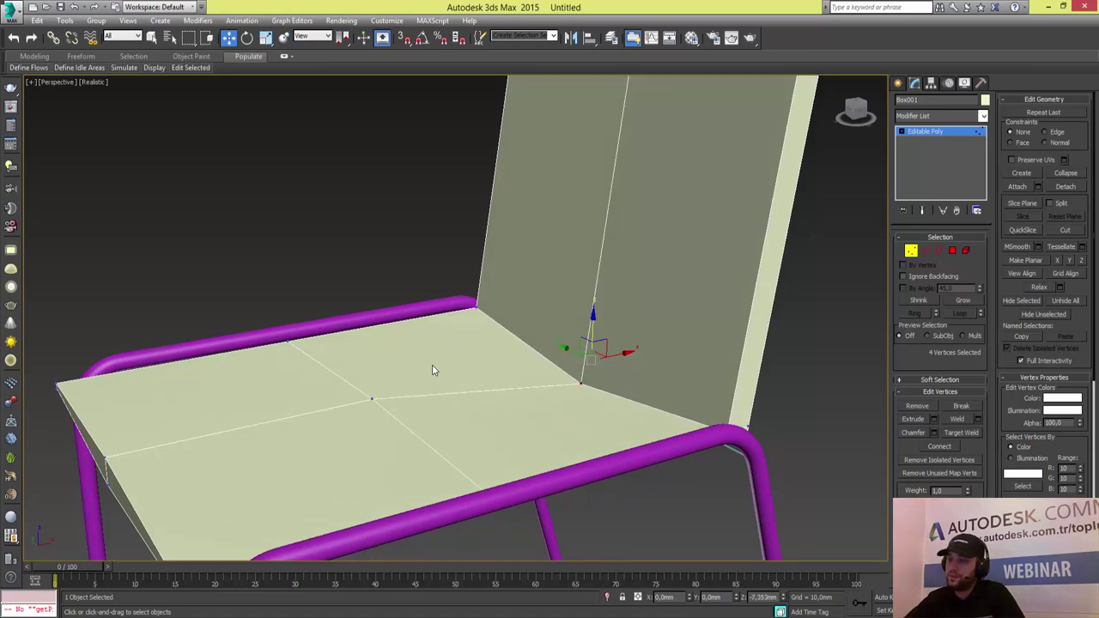
alt+middle_drag(434, 371, 434, 371)
key(ctrl+z)
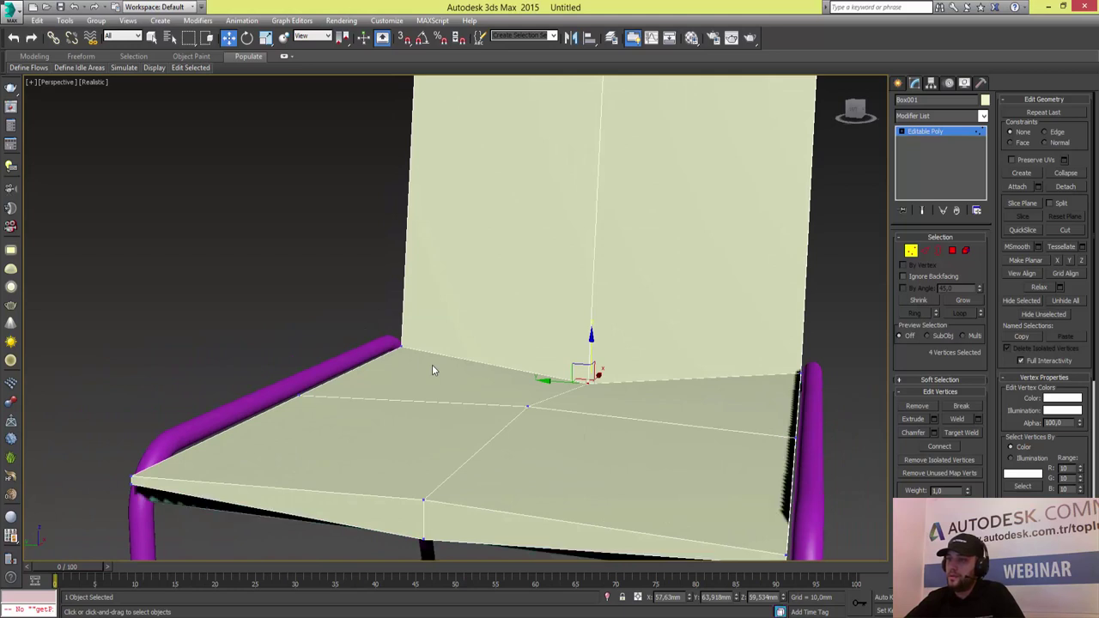
drag(434, 371, 434, 371)
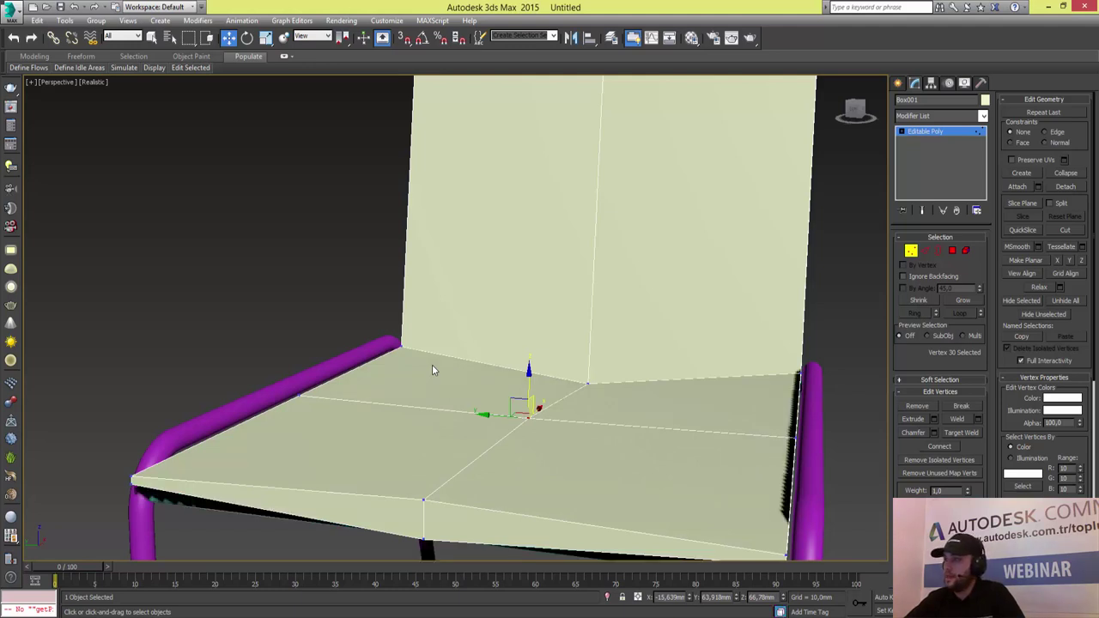
- In Edge mode, select two seat edges above the left tube and two above the right tube
key(2)
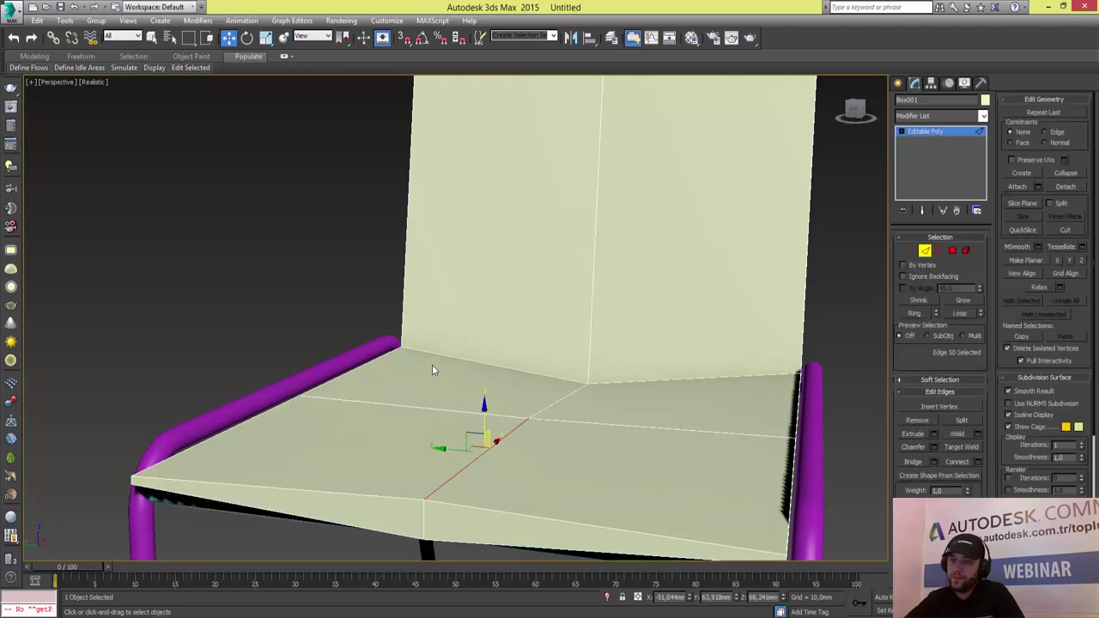
key(ctrl+z)
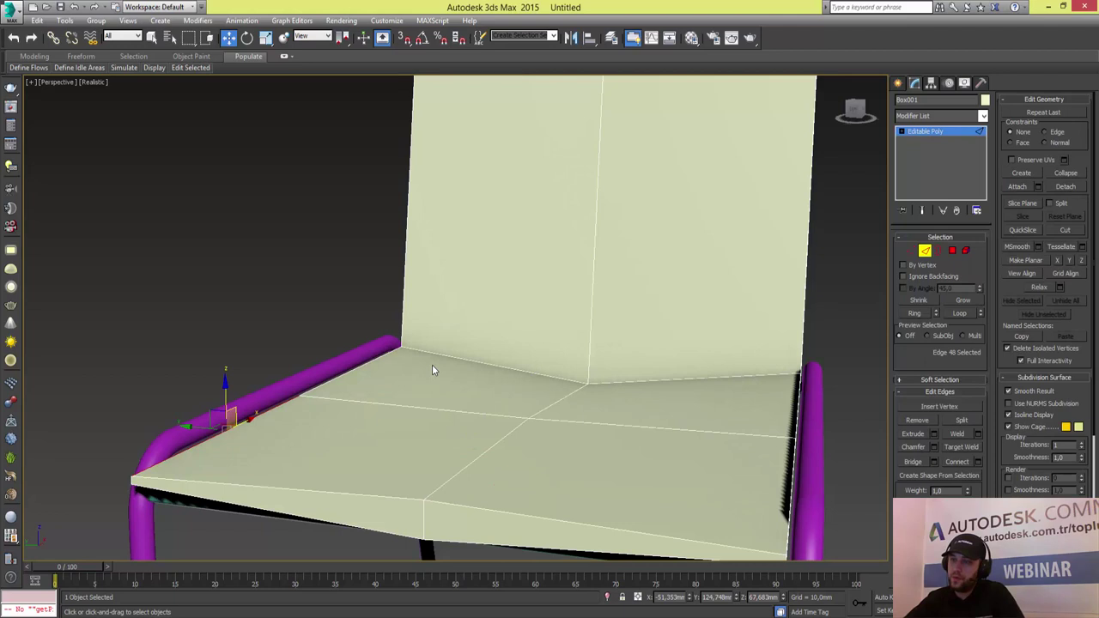
key(ctrl+z)
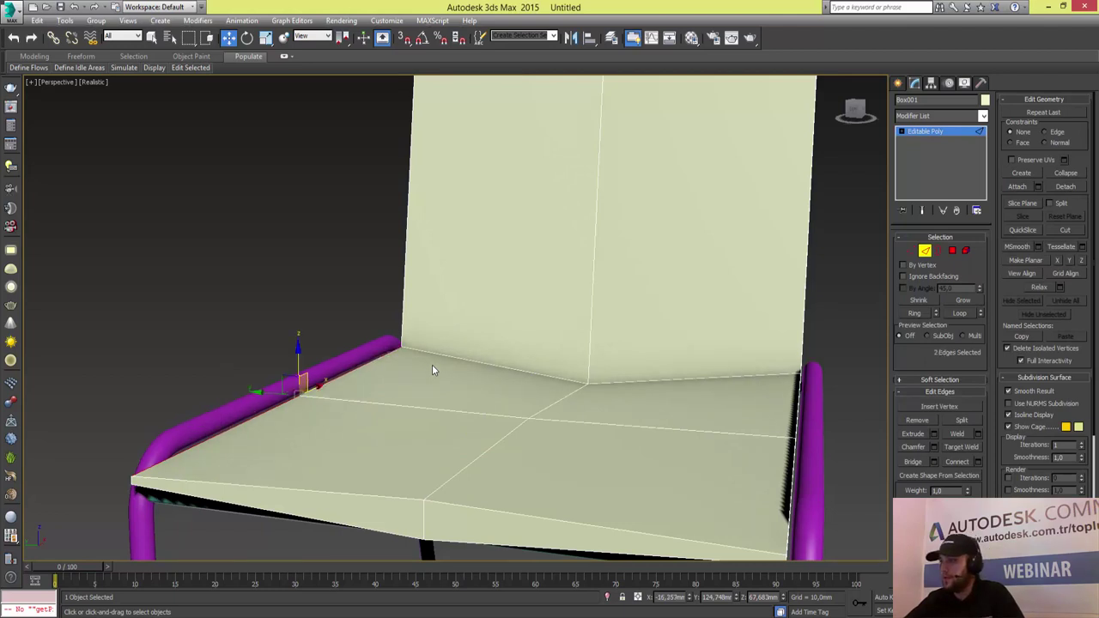
key(shift+z)
key(ctrl+z)
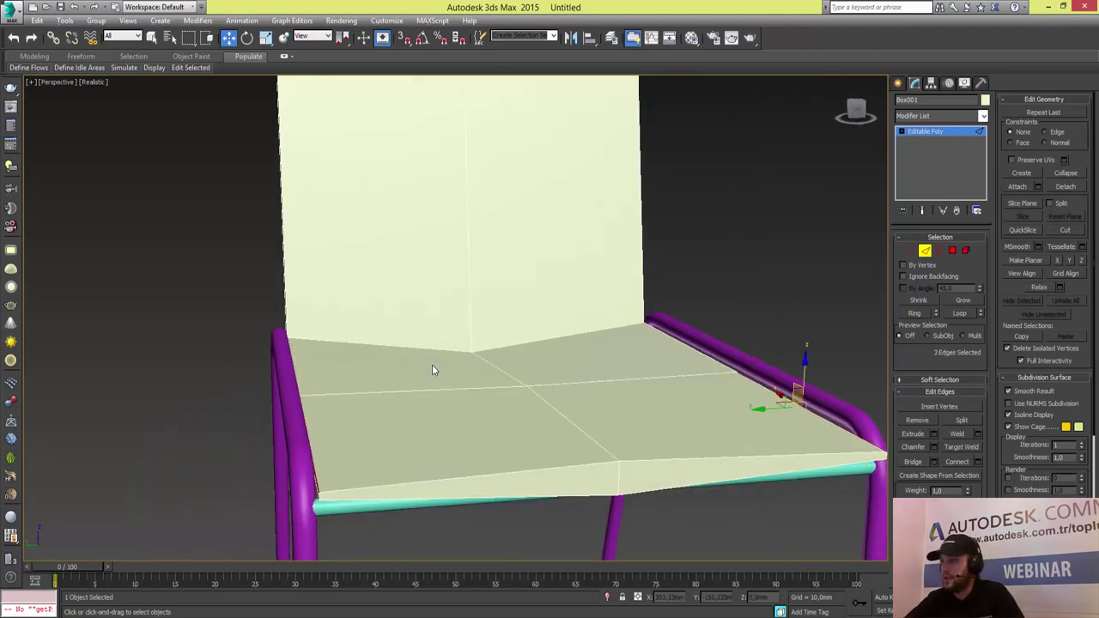
key(ctrl+z)
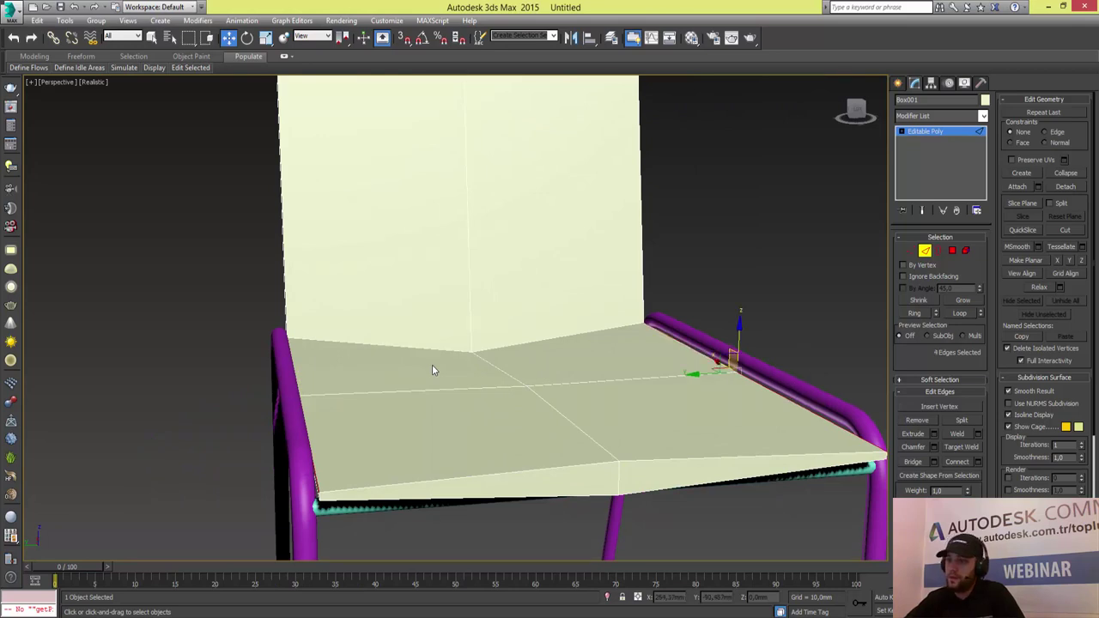
key(shift+z)
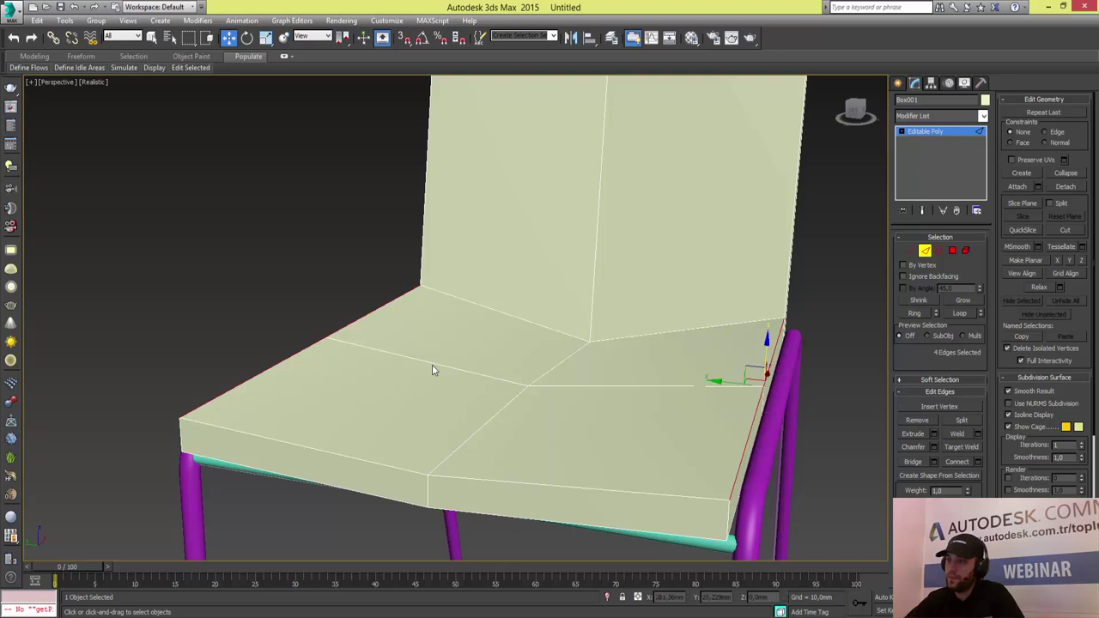
key(1)
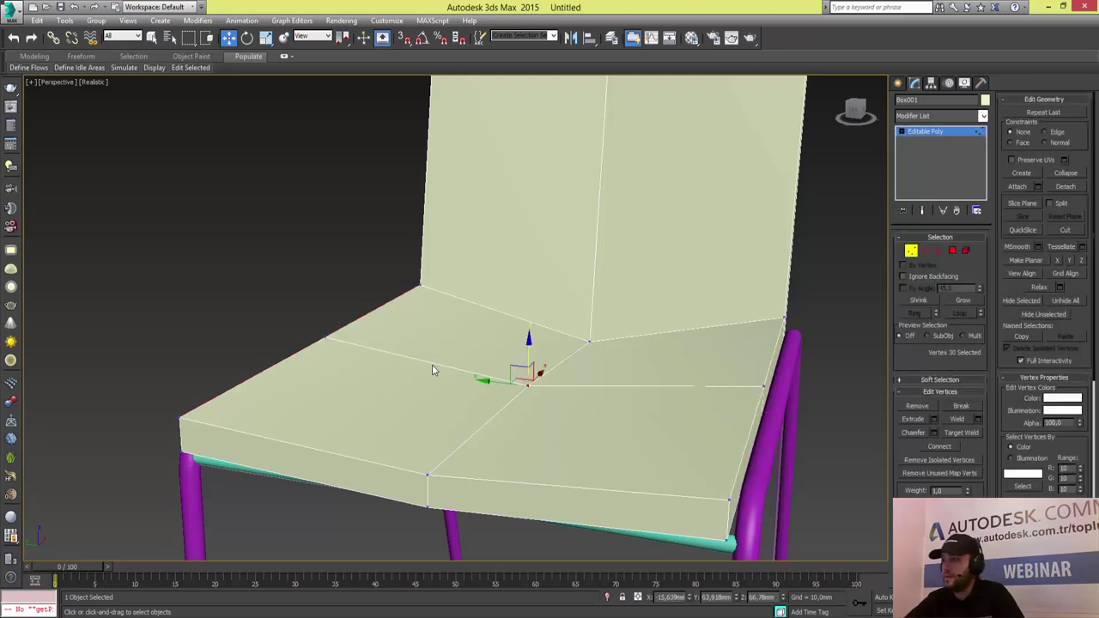
- Lower the seat's two back-edge vertices about 3.9 mm and turn on NURMS smooth preview
key(ctrl+z)
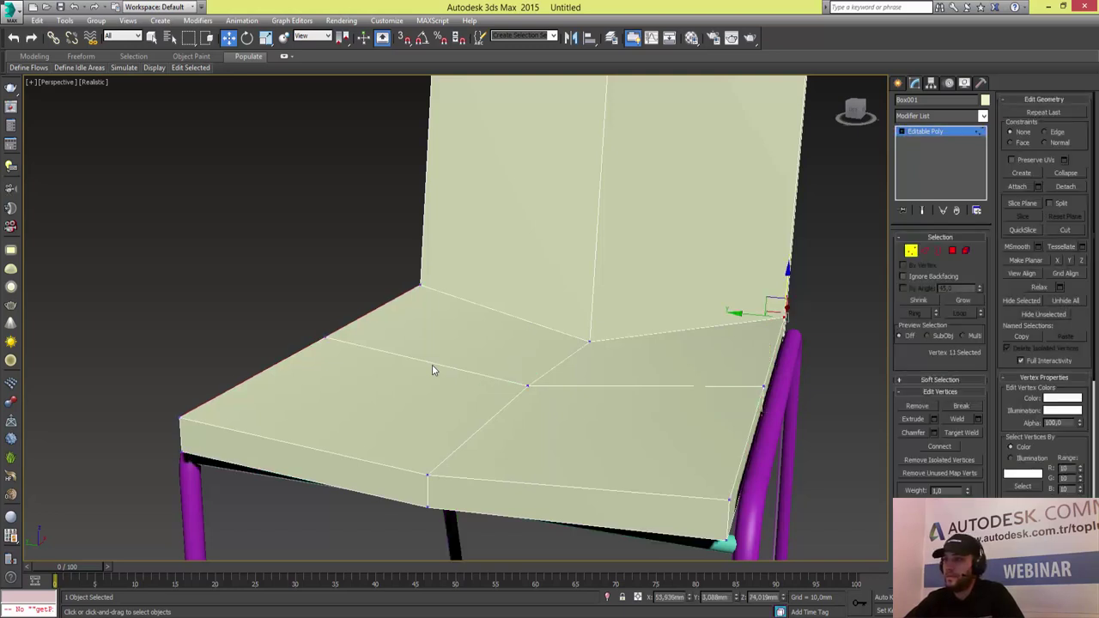
key(ctrl+z)
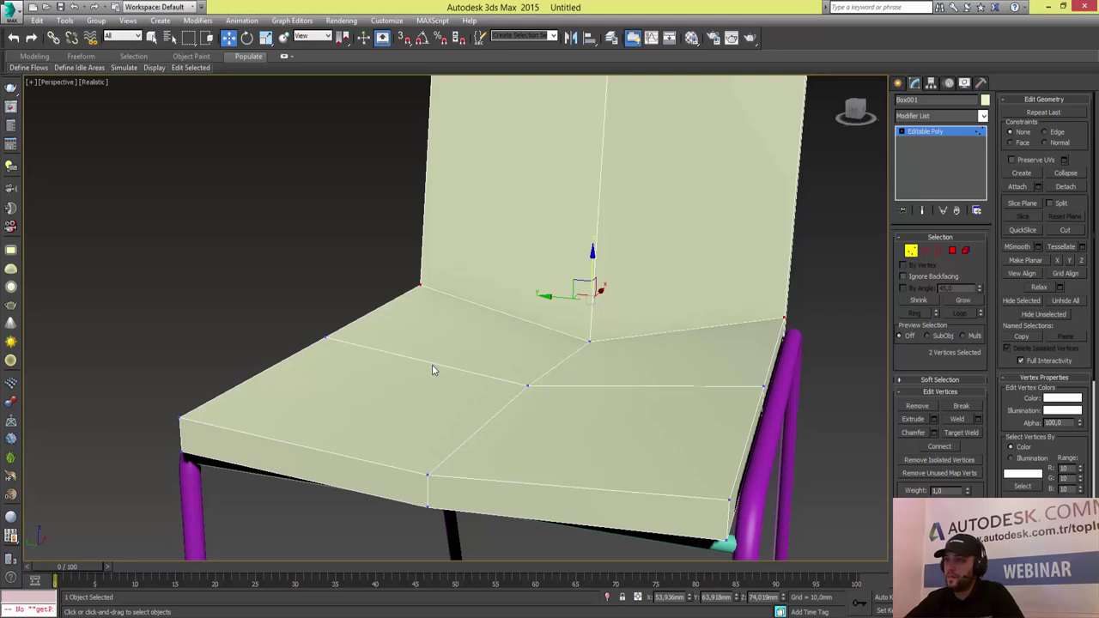
key(ctrl+z)
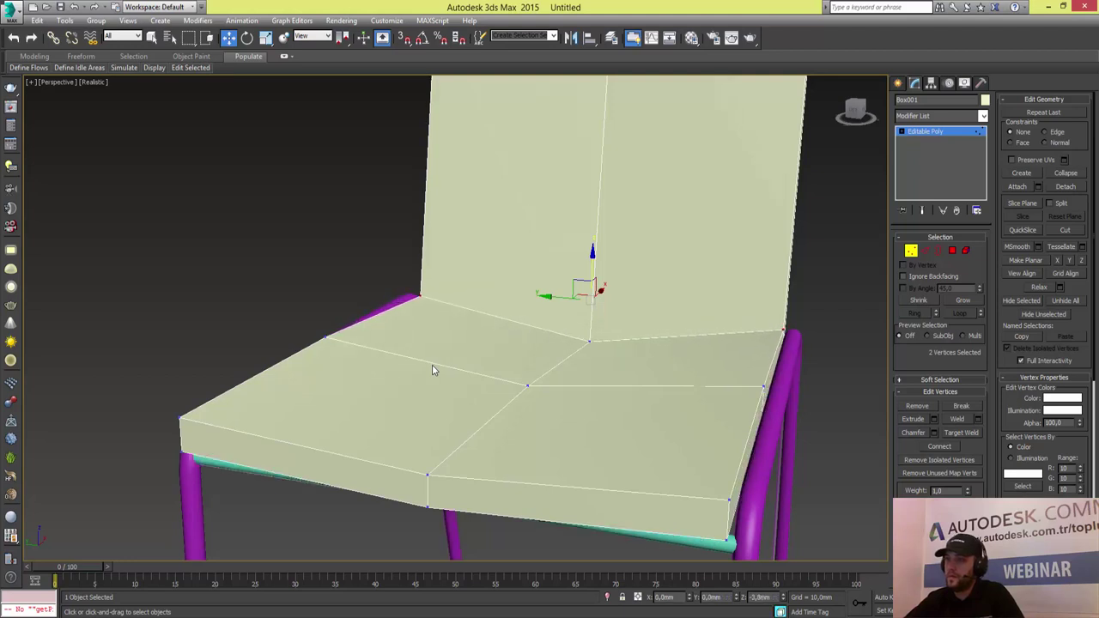
key(ctrl+z)
alt+middle_drag(433, 370, 433, 371)
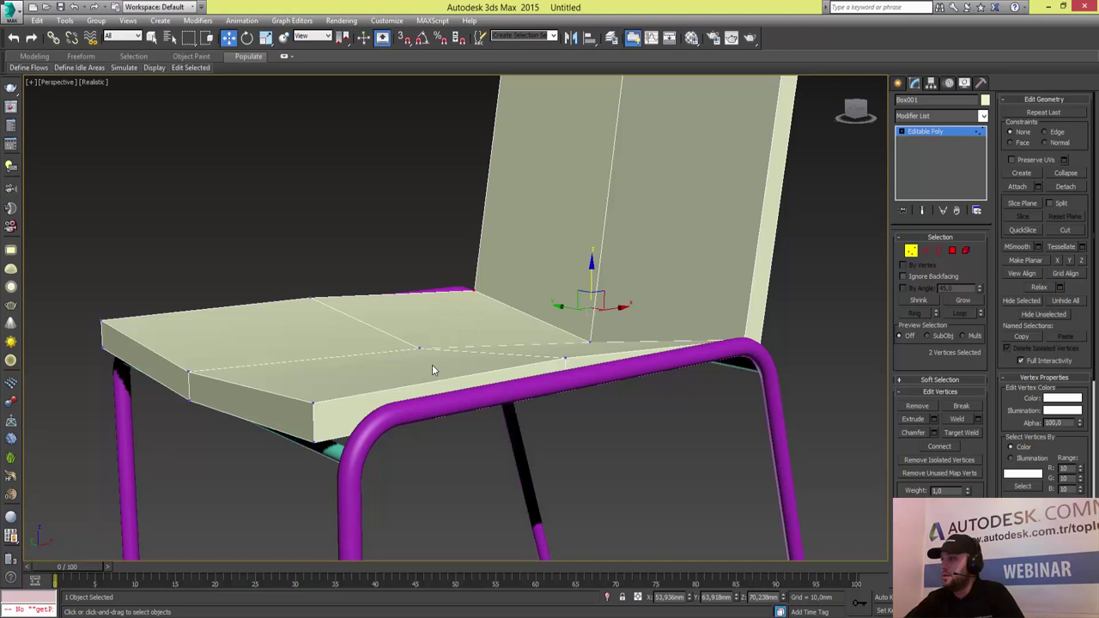
key(ctrl+BackSpace)
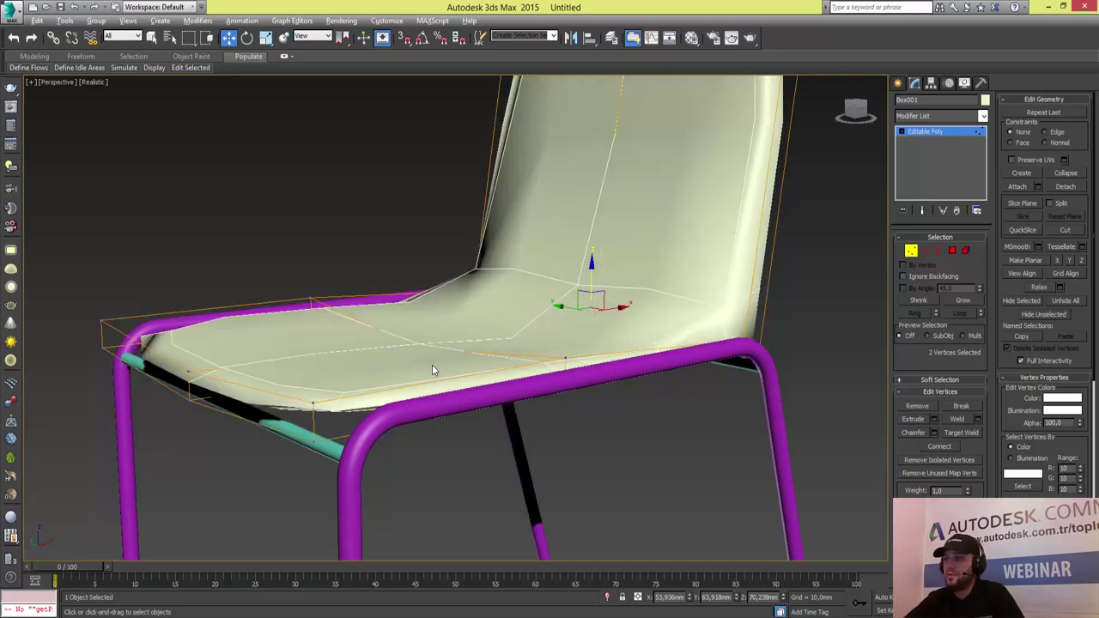
- Raise the smooth preview iterations and inspect the rounded chair from the side, rear and front
alt+middle_drag(433, 371, 433, 370)
scroll(433, 370, down, 5)
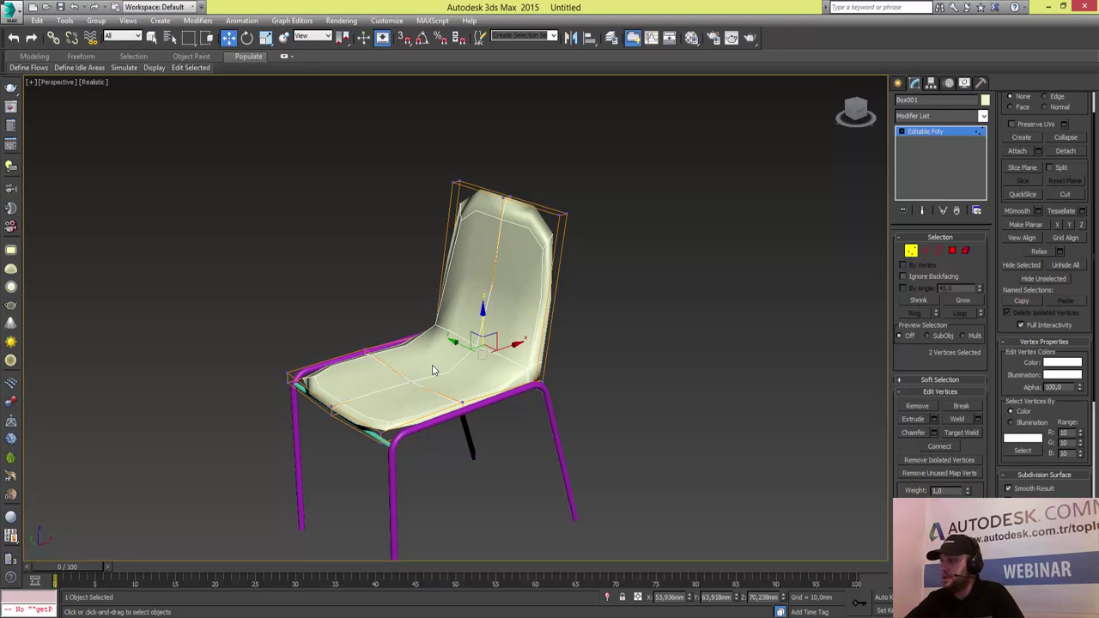
key(ctrl+BackSpace)
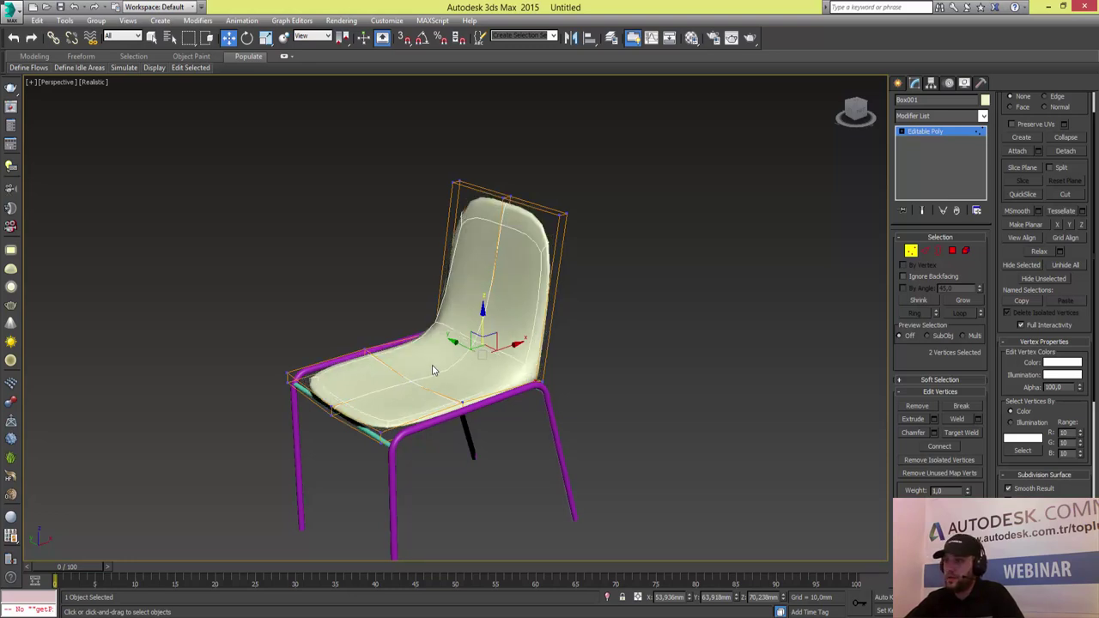
alt+middle_drag(433, 371, 433, 371)
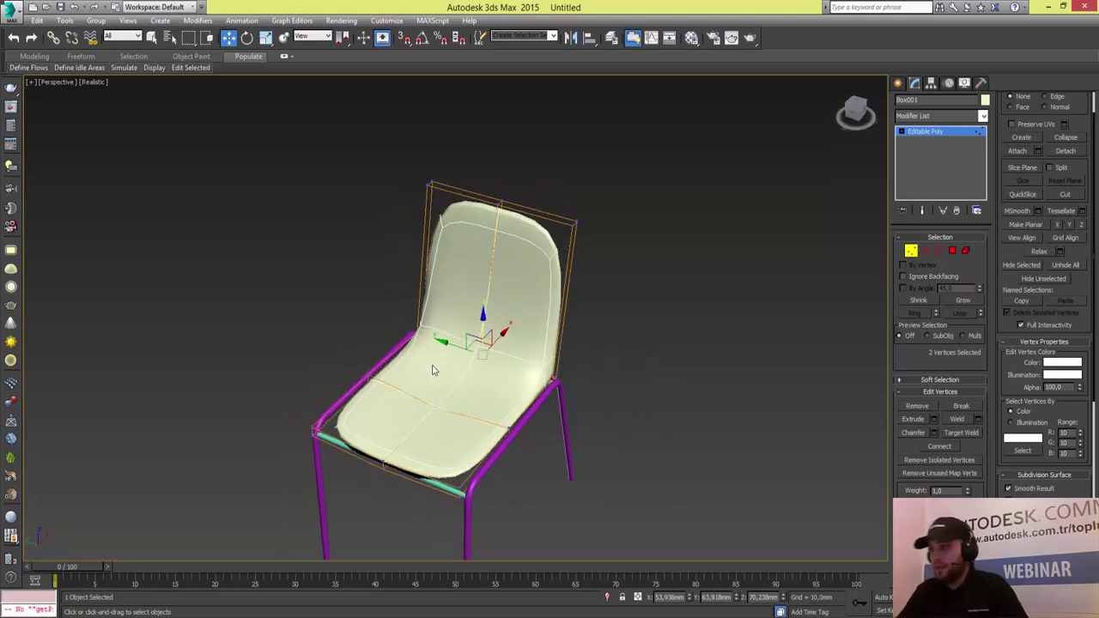
alt+middle_drag(433, 370, 433, 369)
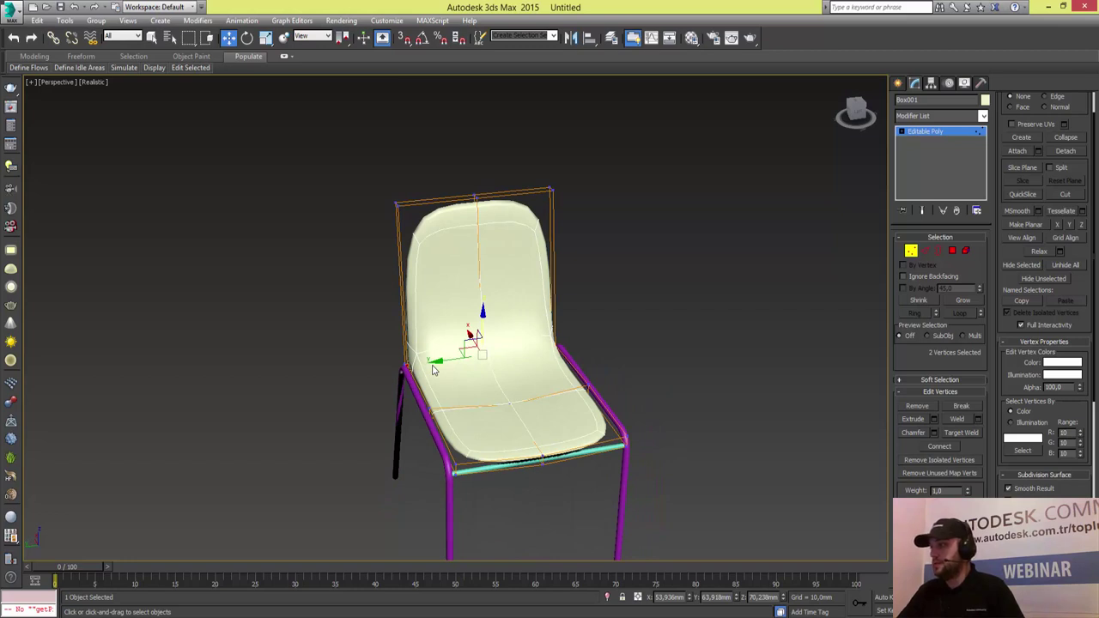
- Turn smooth preview off to show the faceted cage, then zoom in and enter Edge mode
key(ctrl+BackSpace)
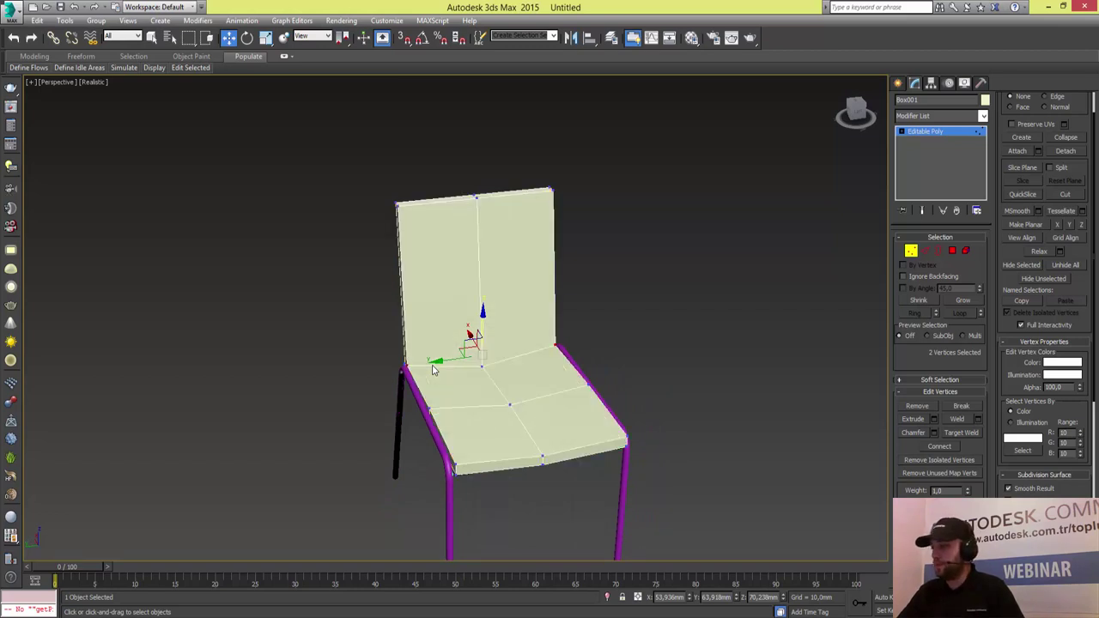
ctrl+alt+middle_drag(433, 370, 433, 370)
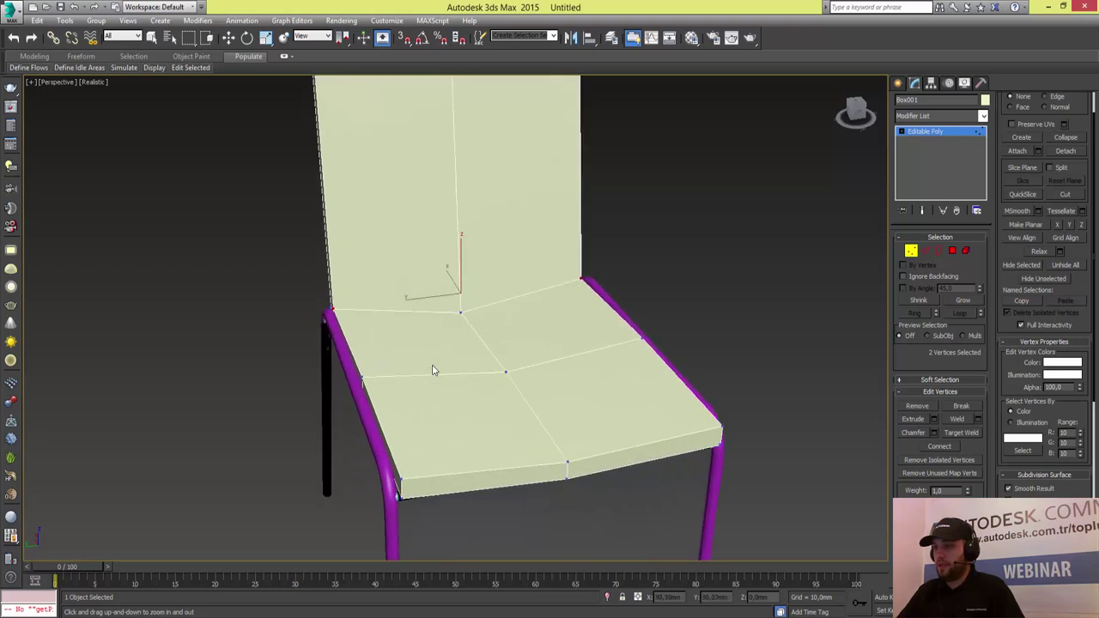
key(w)
key(2)
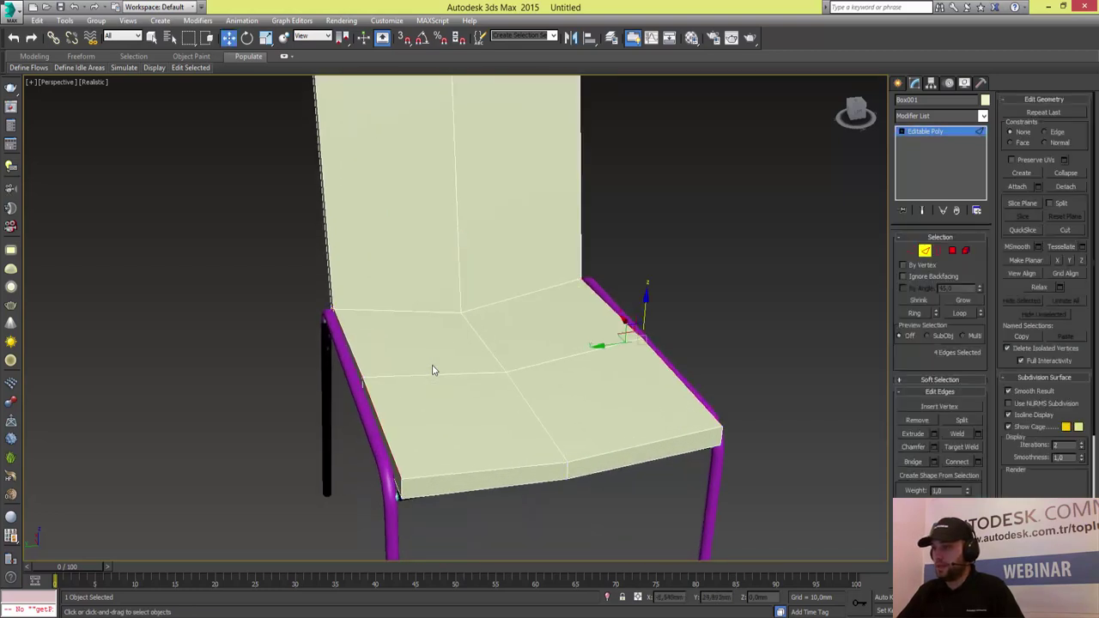
- Add an edge loop around the seat's thickness from a ring of front edges
key(ctrl+z)
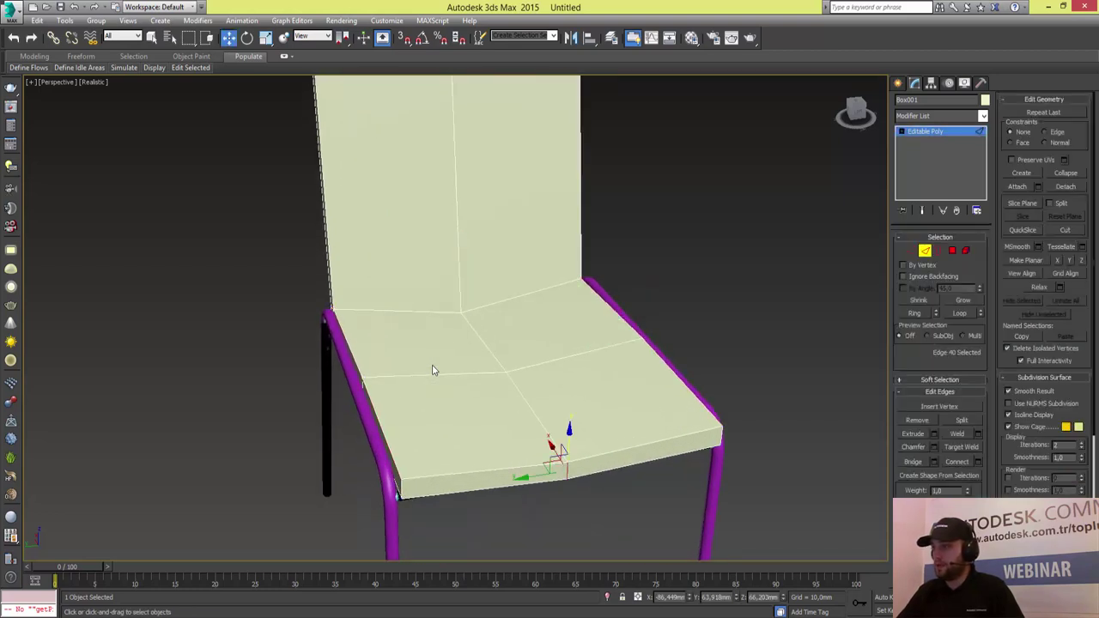
key(ctrl+z)
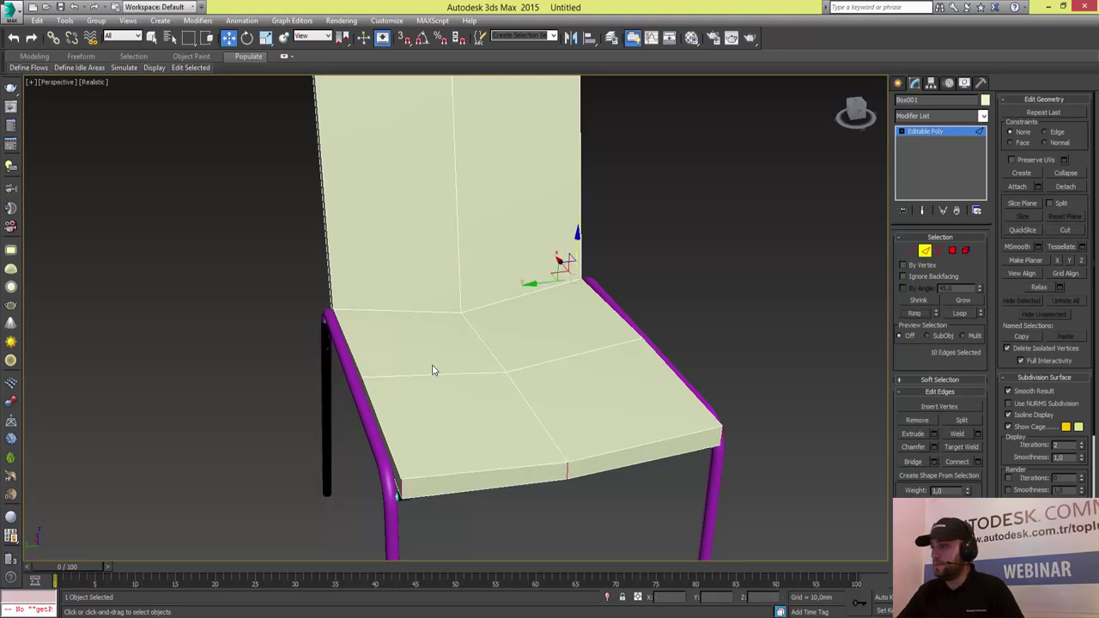
key(ctrl+shift+e)
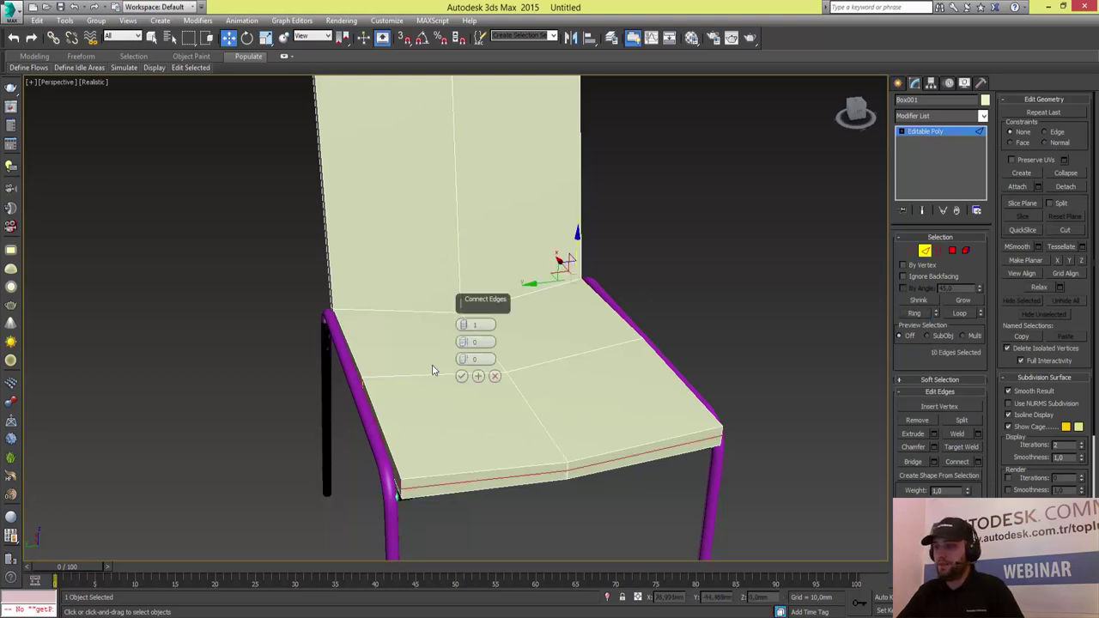
key(Return)
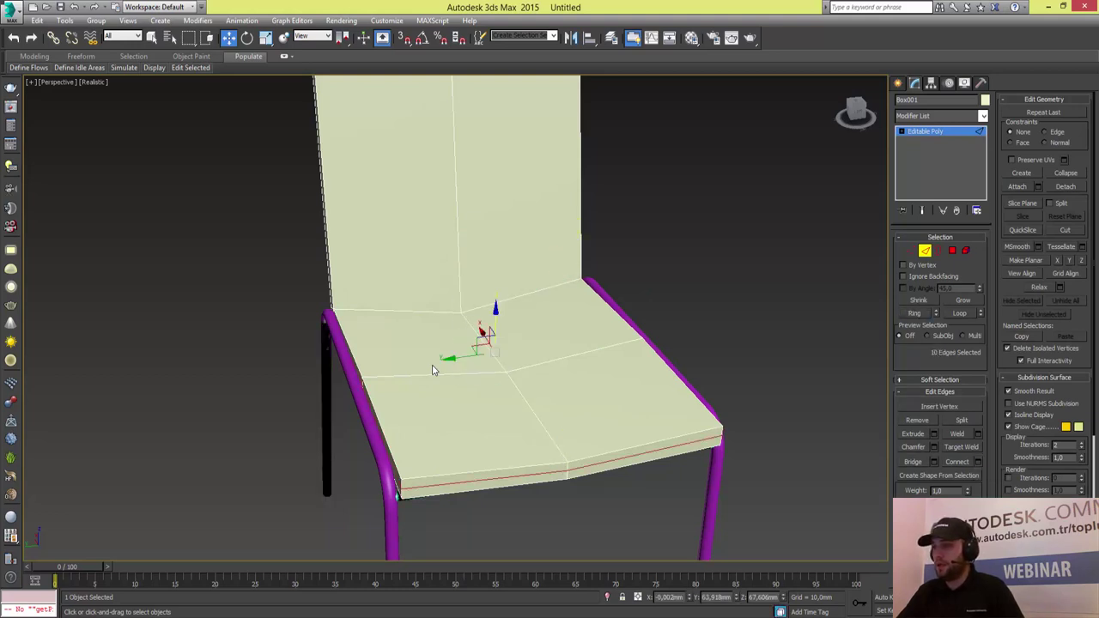
- Add two lengthwise edge loops running across the seat and up the backrest
ctrl+click(432, 373)
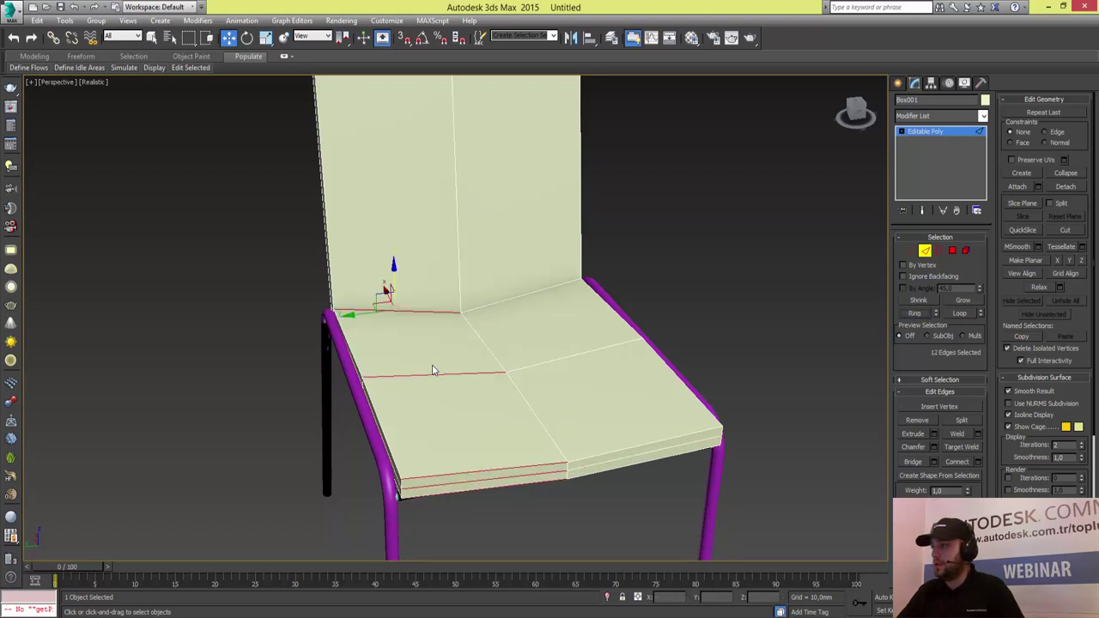
key(ctrl+shift+e)
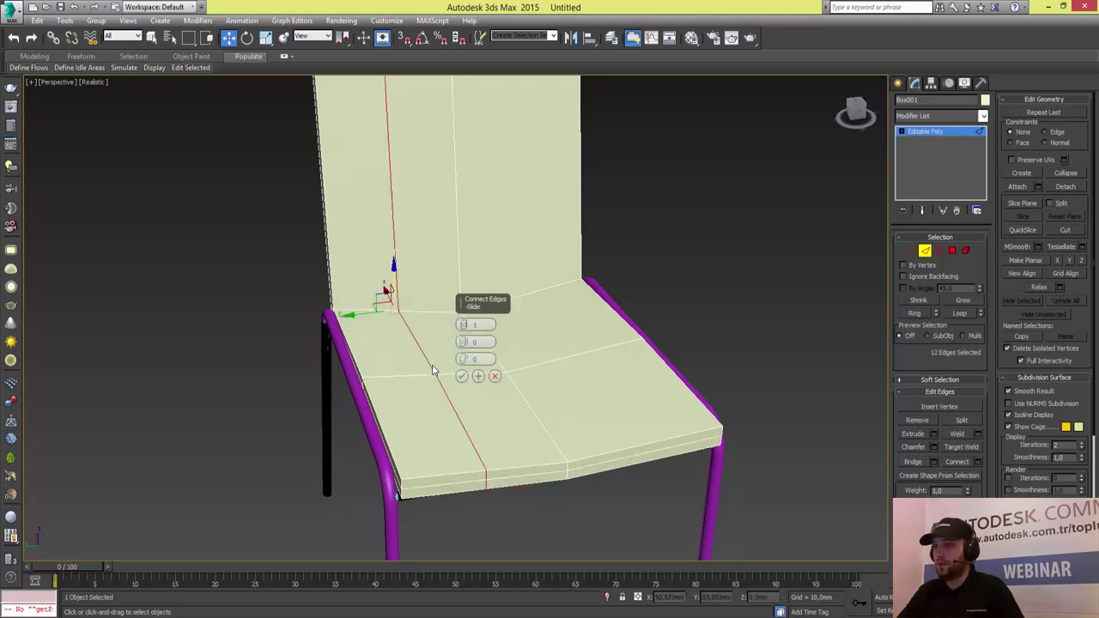
key(Return)
key(ctrl+z)
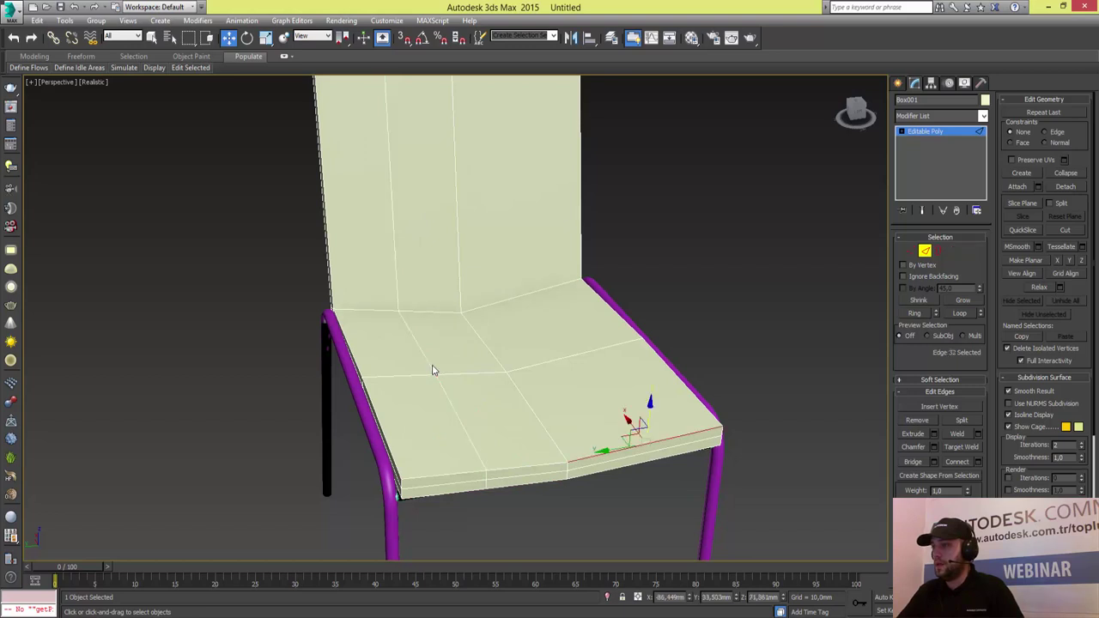
key(ctrl+z)
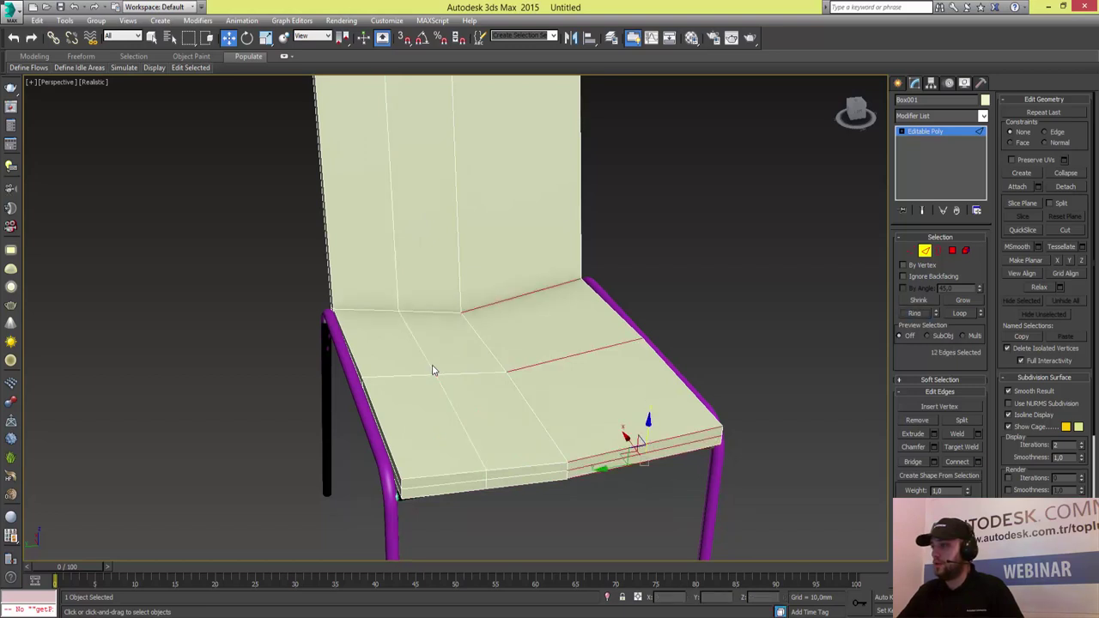
key(ctrl+shift+e)
key(Return)
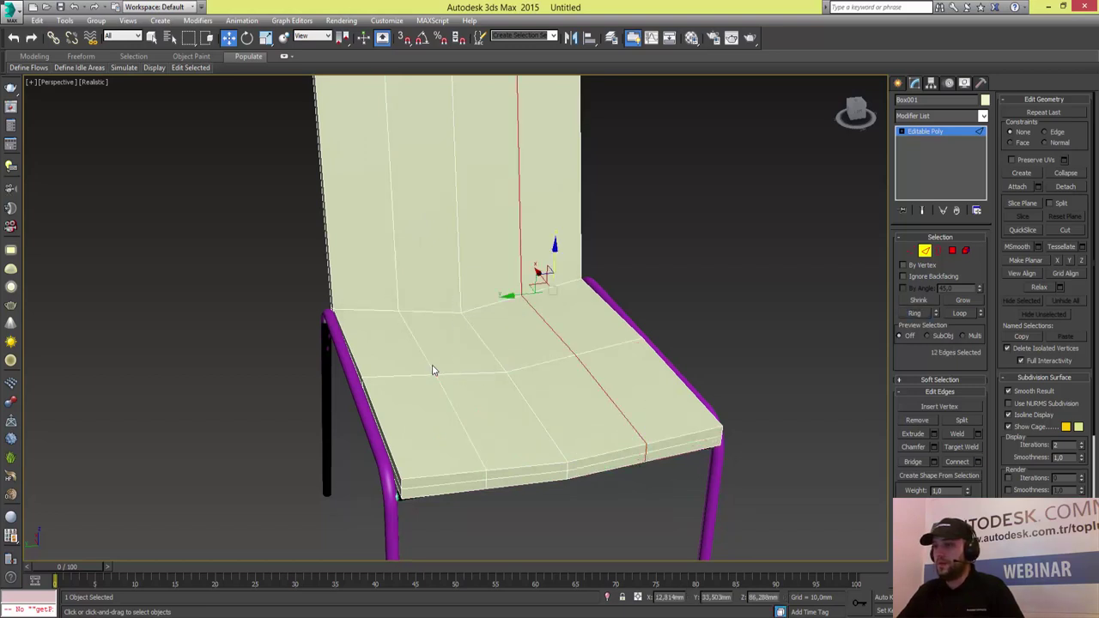
- Ring-select the backrest's vertical edges and connect them with horizontal loops
key(ctrl+z)
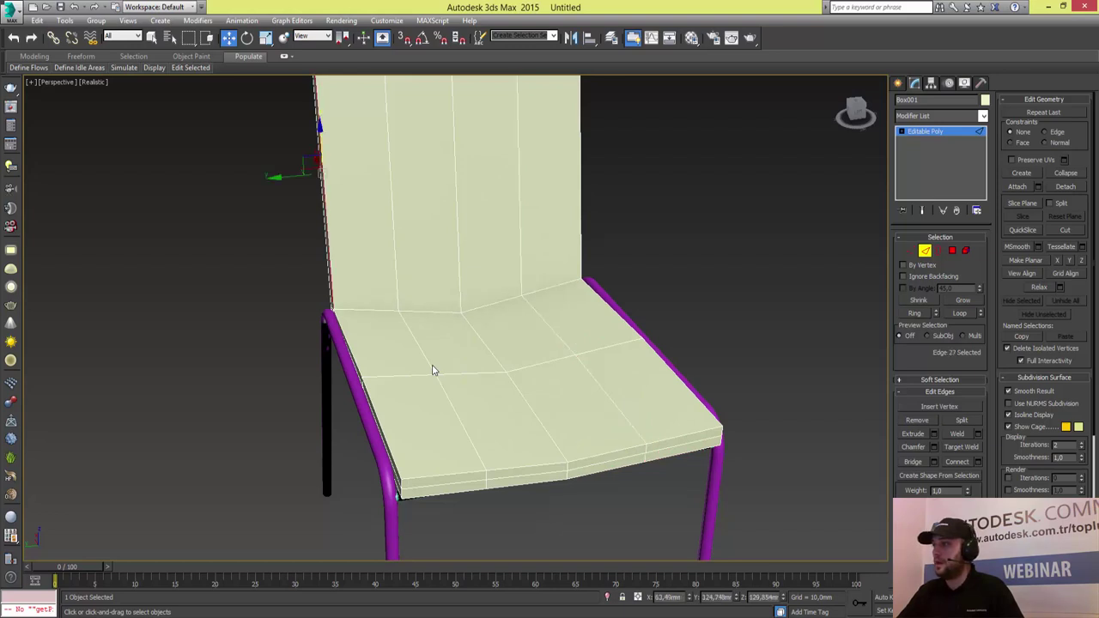
key(ctrl+z)
key(ctrl+shift+e)
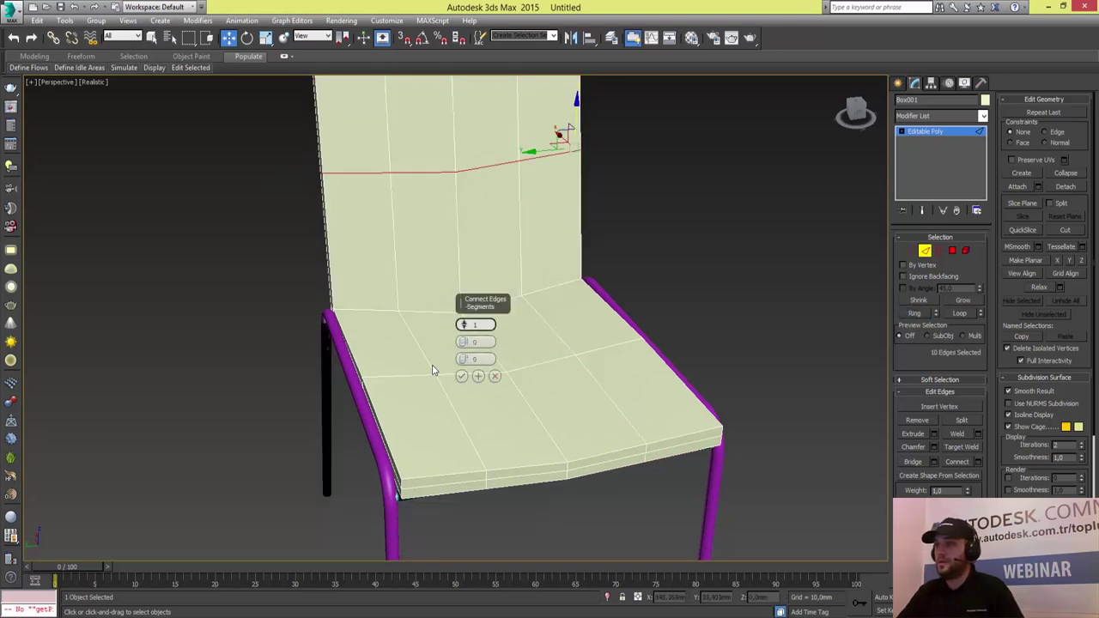
- Connect the backrest edges with 3 segments at pinch 11 and commit the loops
text(3)
alt+middle_drag(433, 371, 433, 371)
key(Tab)
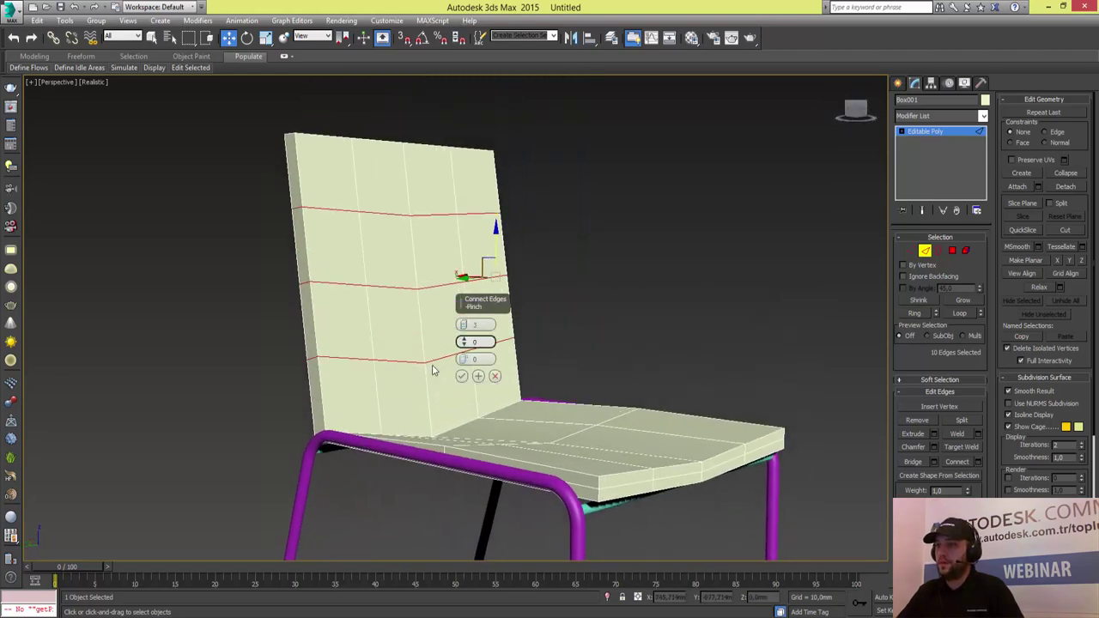
text(11)
key(Return)
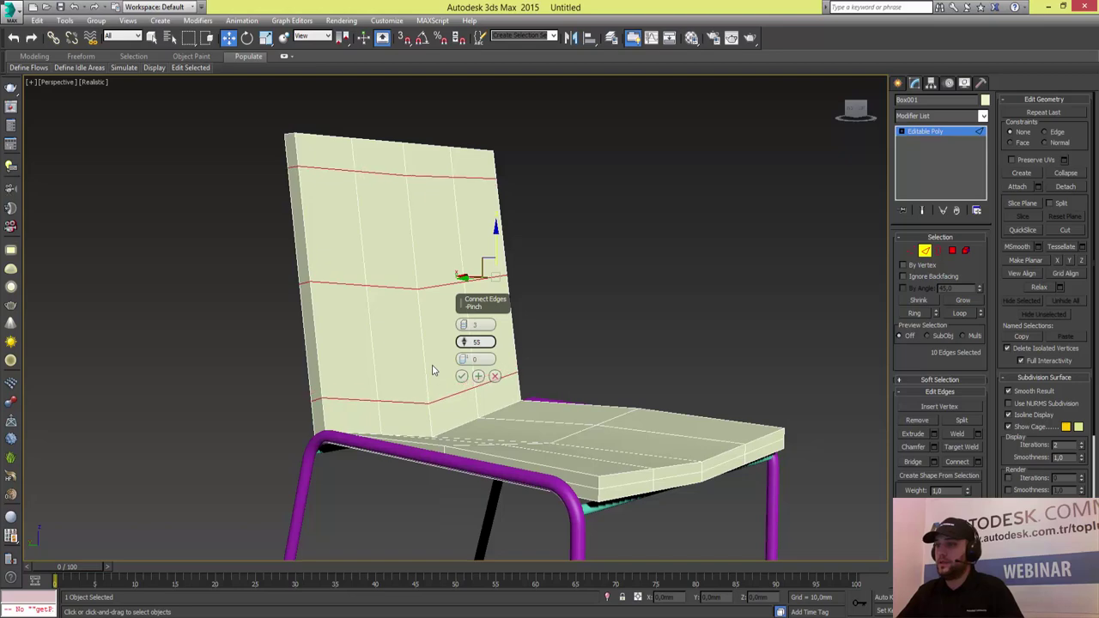
key(Return)
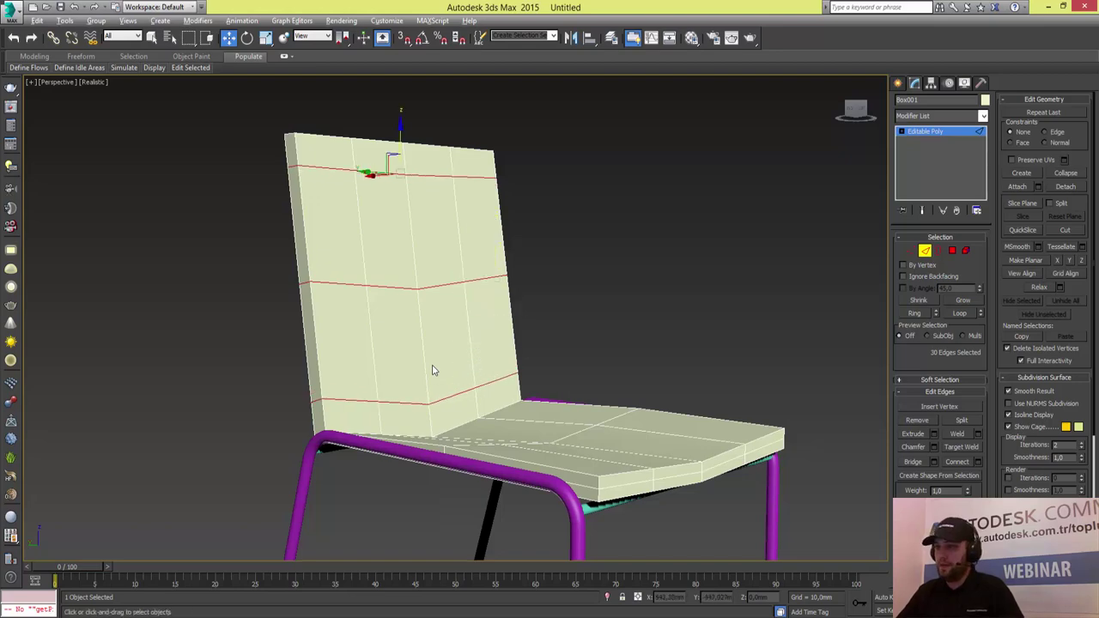
- Orbit the chair and show viewport statistics: 92 polygons, 94 vertices
alt+middle_drag(433, 370, 433, 370)
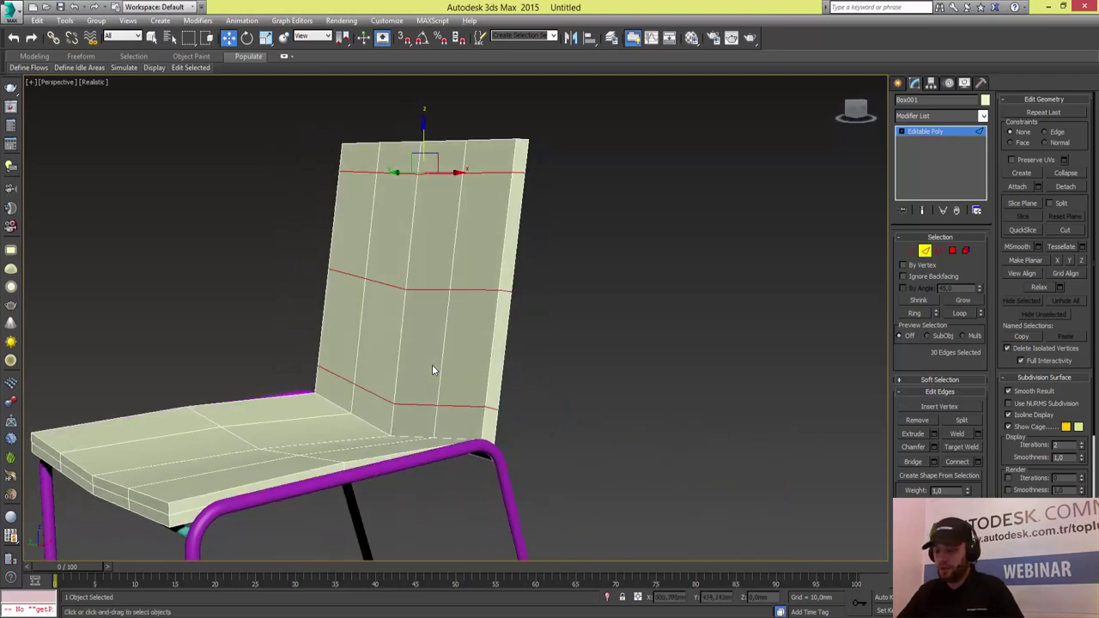
key(7)
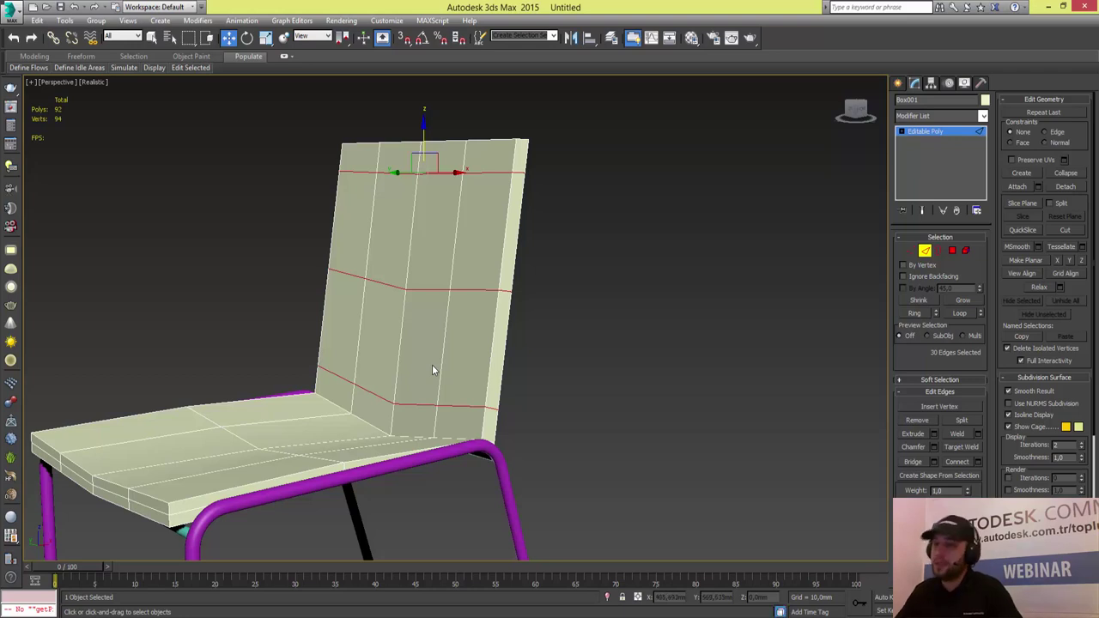
alt+middle_drag(433, 370, 433, 370)
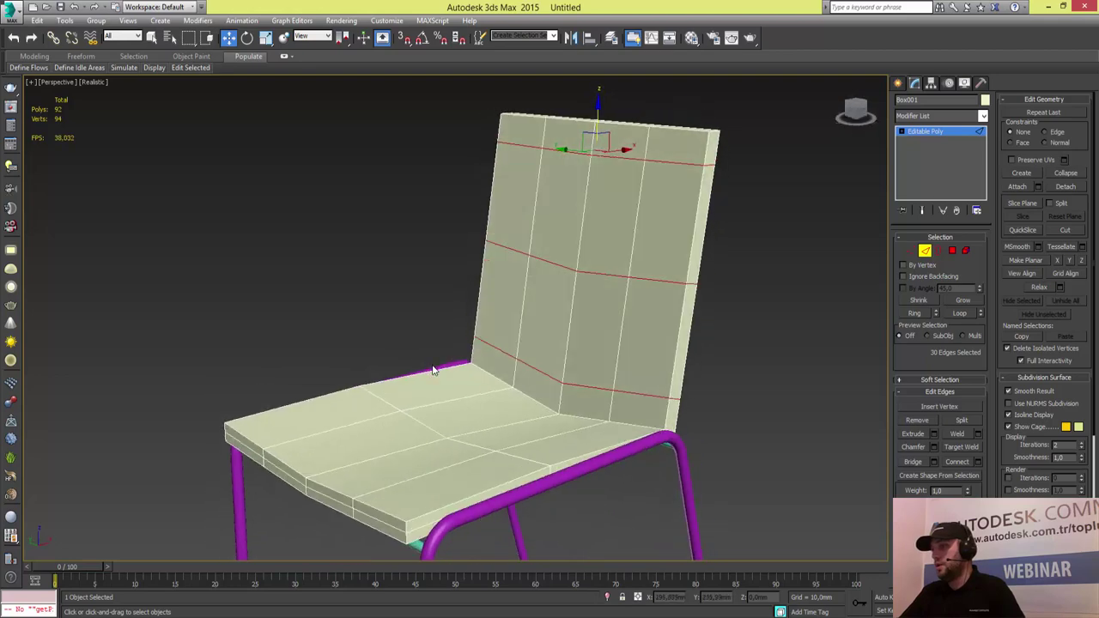
- Apply TurboSmooth with Iterations 2 to the shell, reaching 2,944 polygons
key(2)
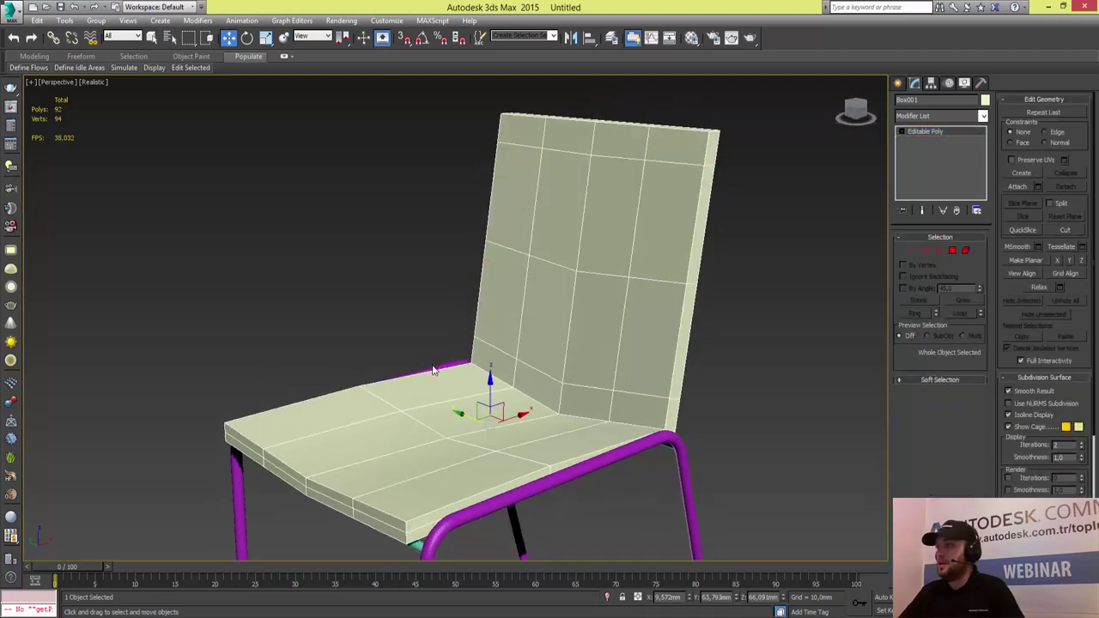
click(941, 115)
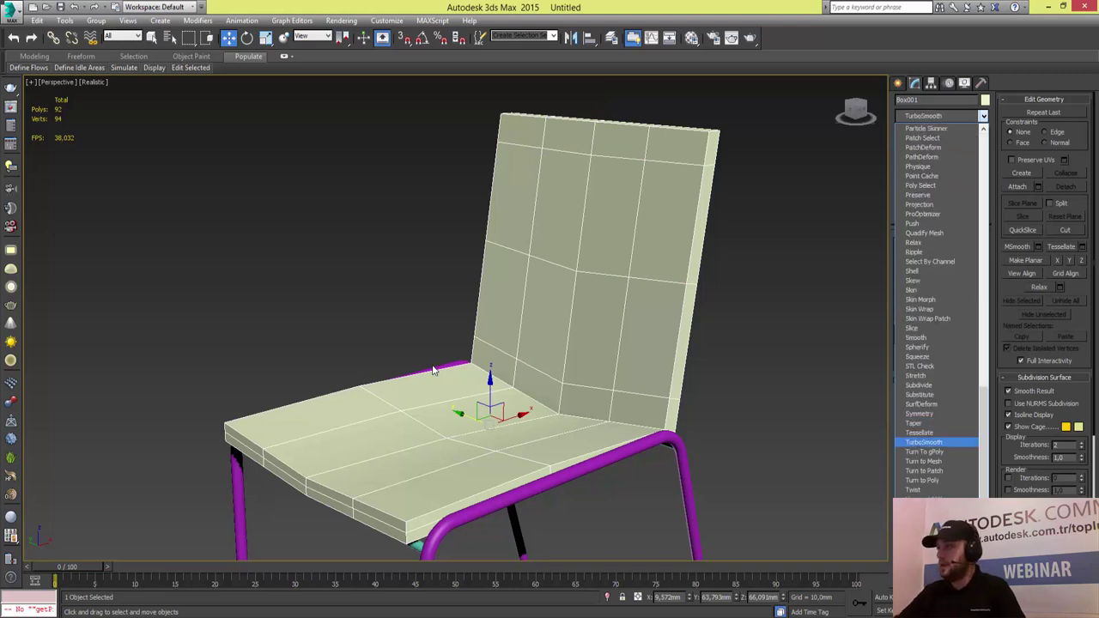
scroll(941, 301, down, 5)
key(Return)
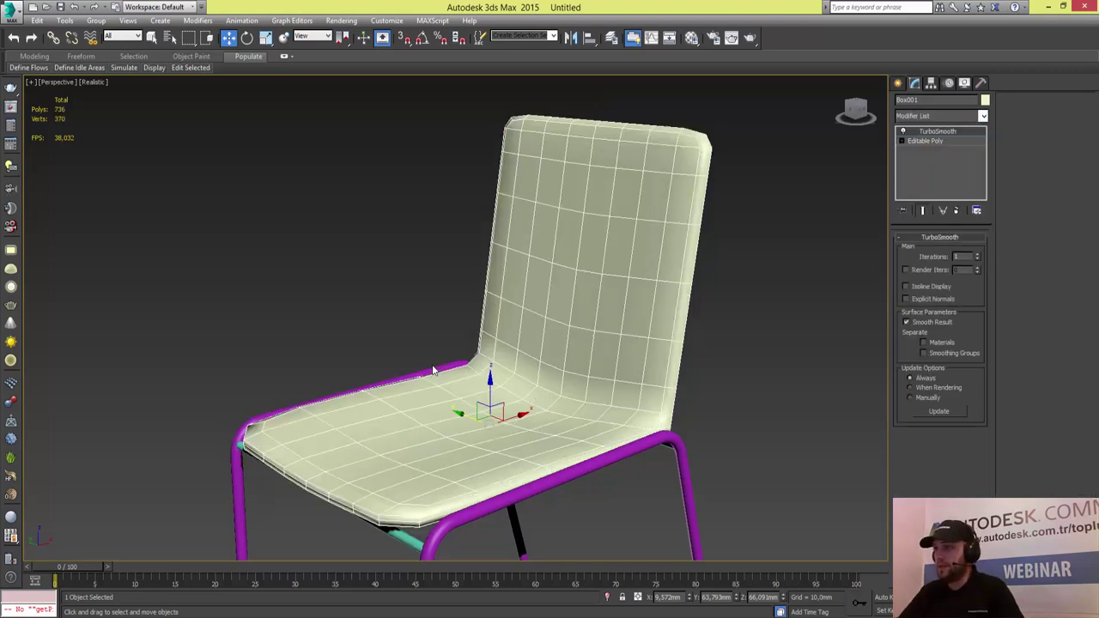
key(Return)
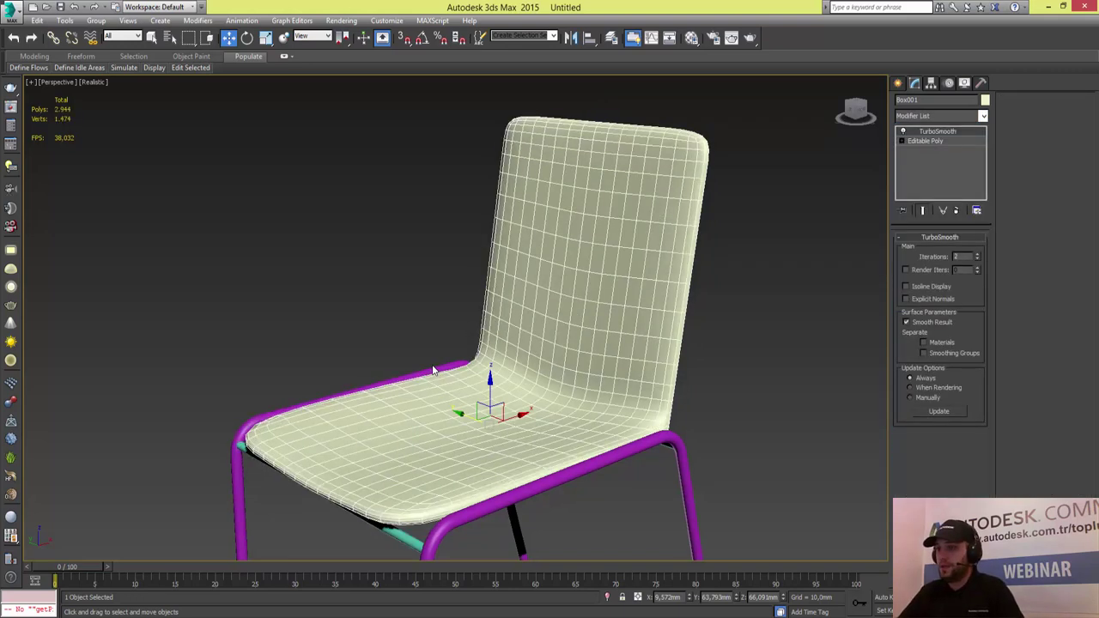
alt+middle_drag(433, 370, 433, 369)
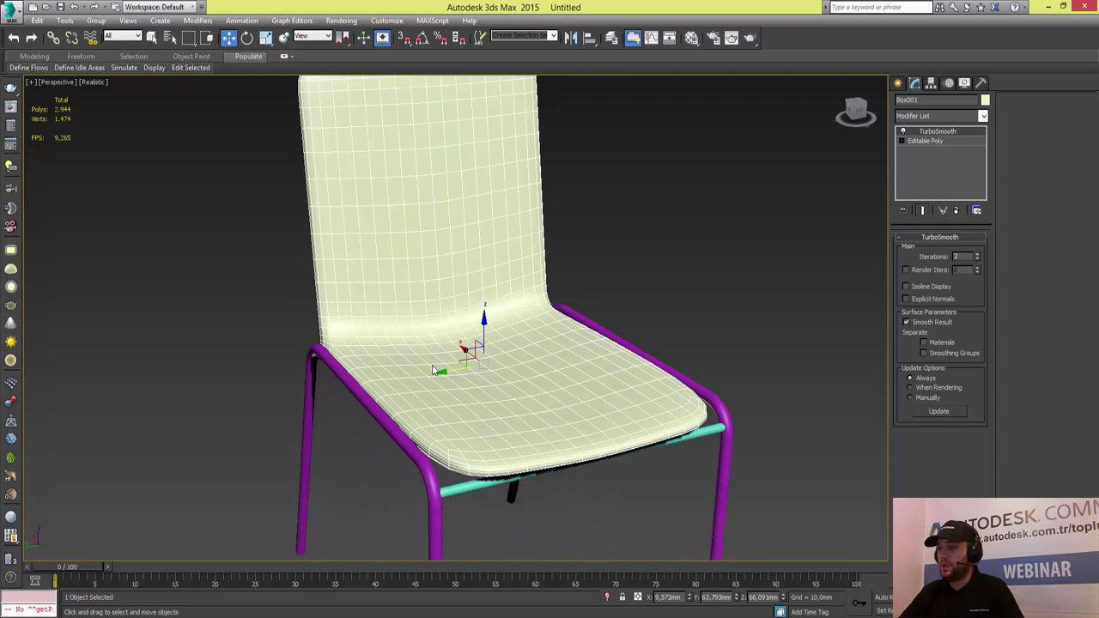
- In Editable Poly, connect a ring of seat edges into three new loops
click(925, 141)
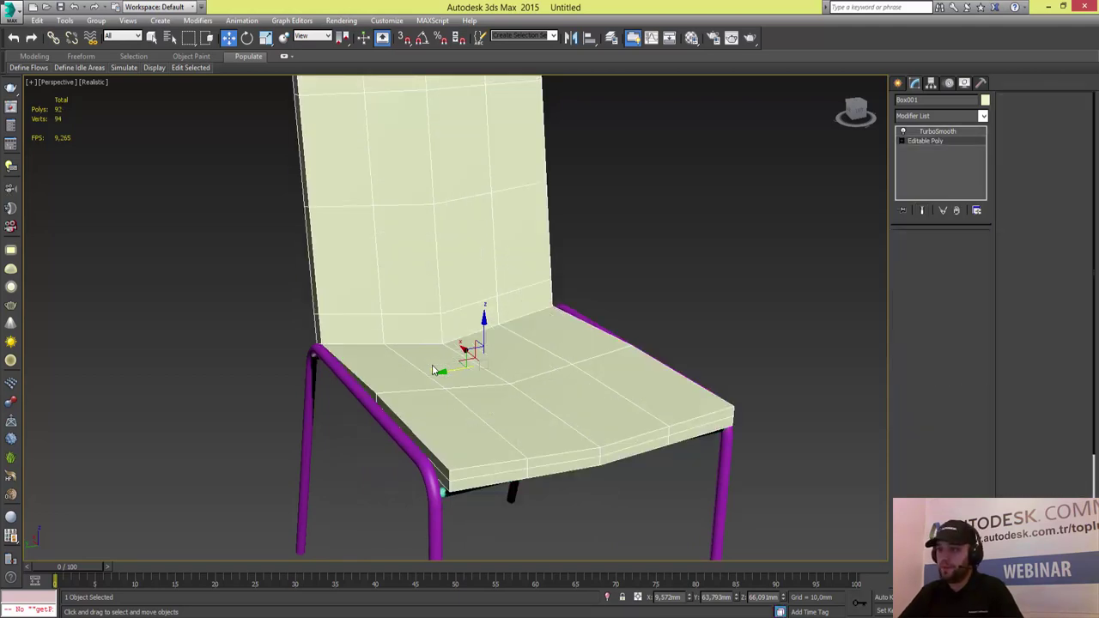
key(2)
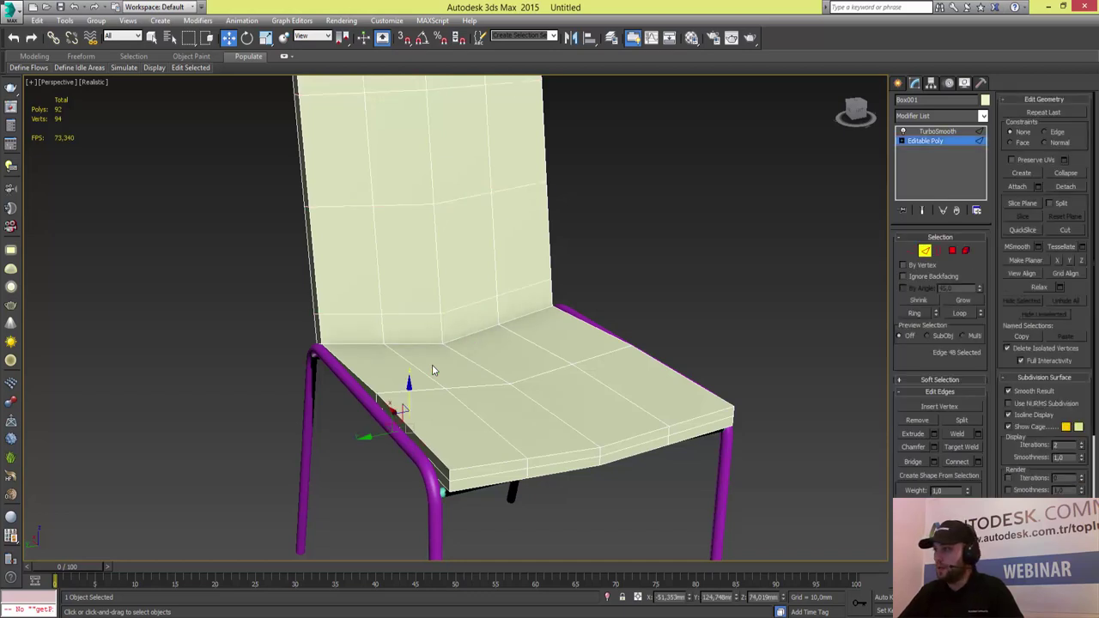
key(ctrl+Page_Down)
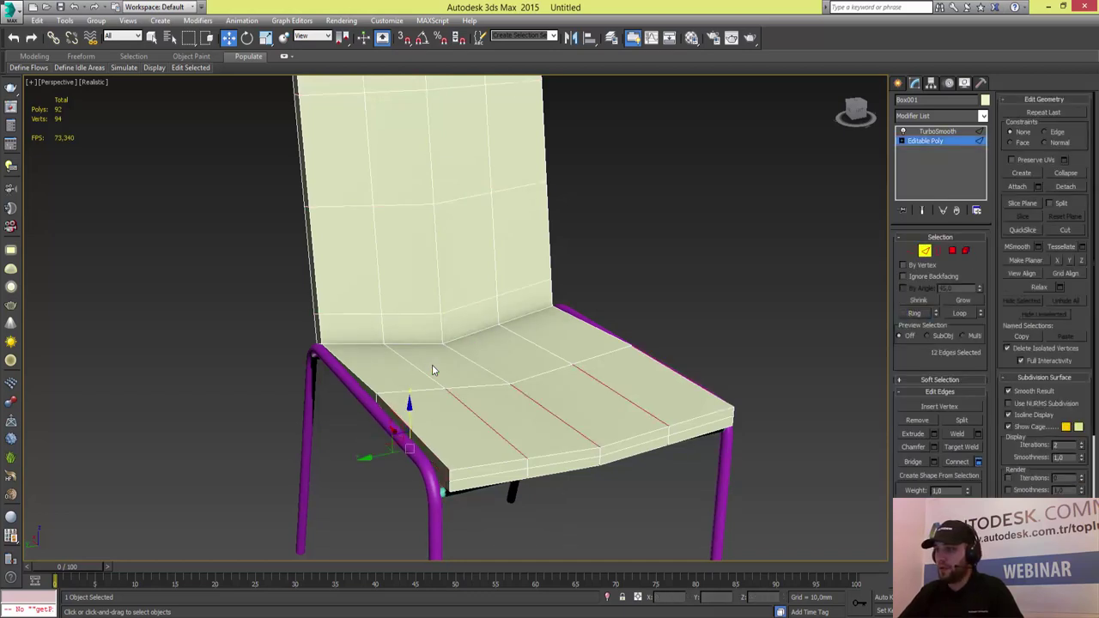
key(ctrl+shift+e)
key(Return)
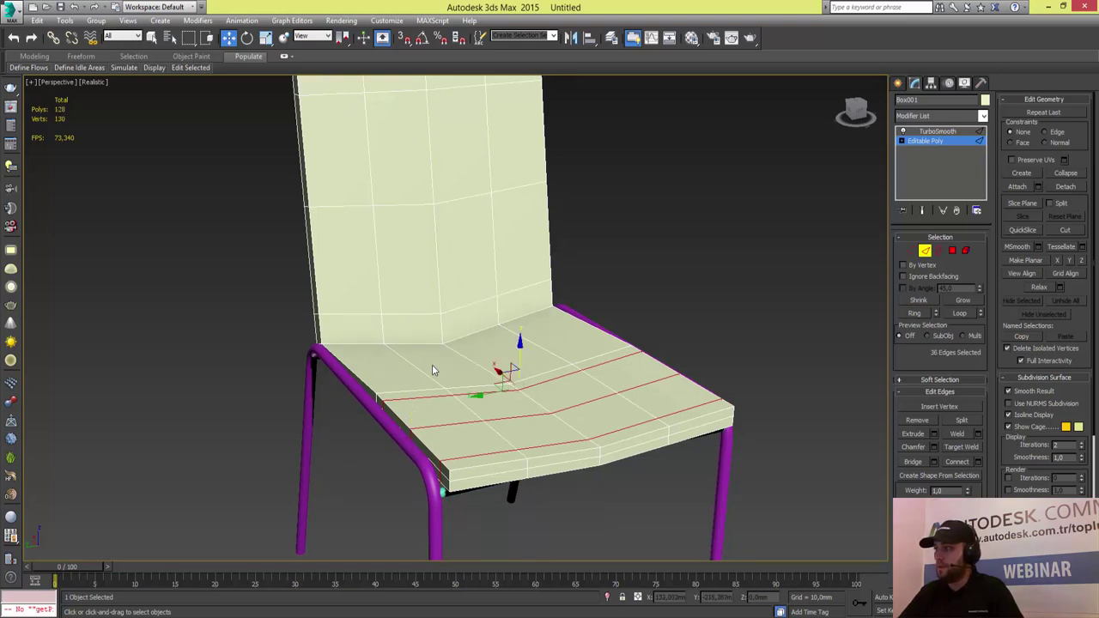
- Return to the TurboSmooth result and lift the shell slightly upward above the frame
key(Page_Up)
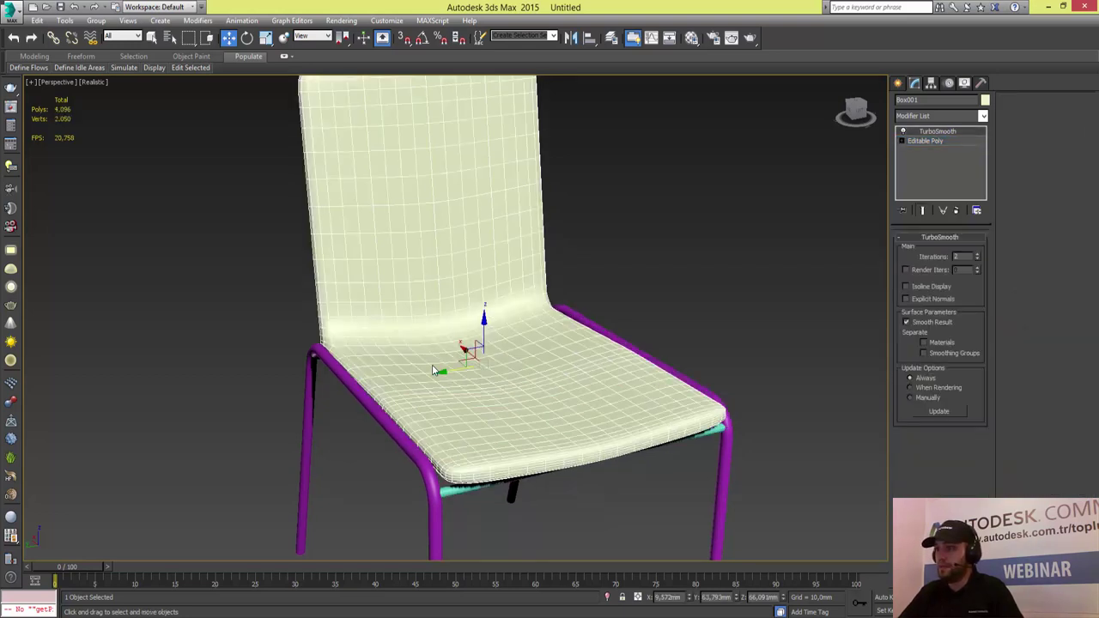
alt+middle_drag(434, 371, 434, 371)
key(shift+z)
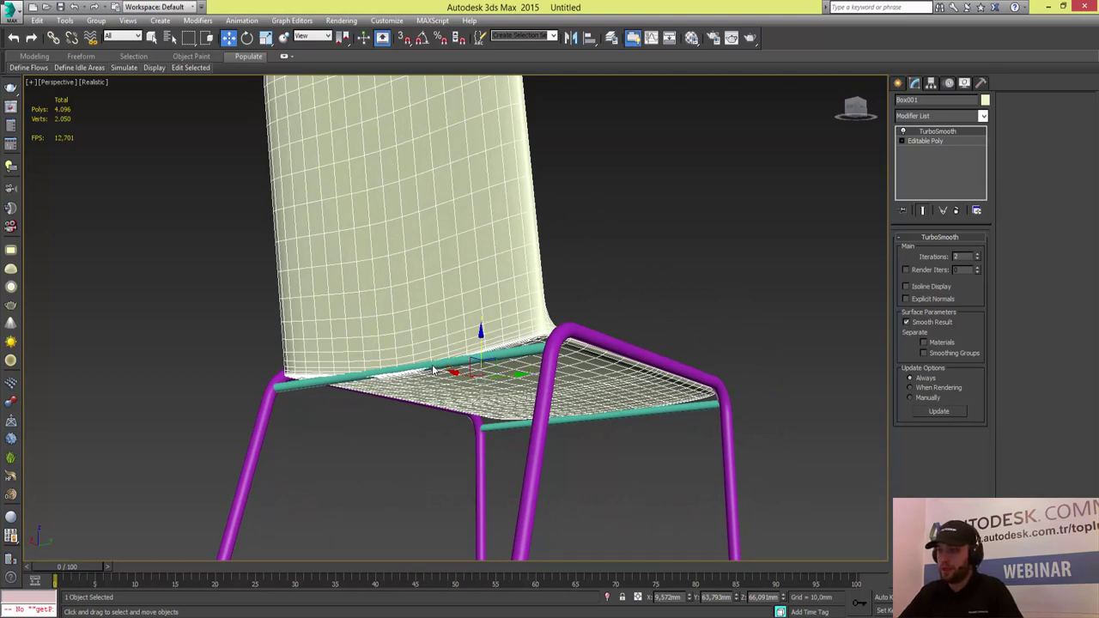
drag(434, 371, 434, 371)
alt+middle_drag(433, 371, 433, 371)
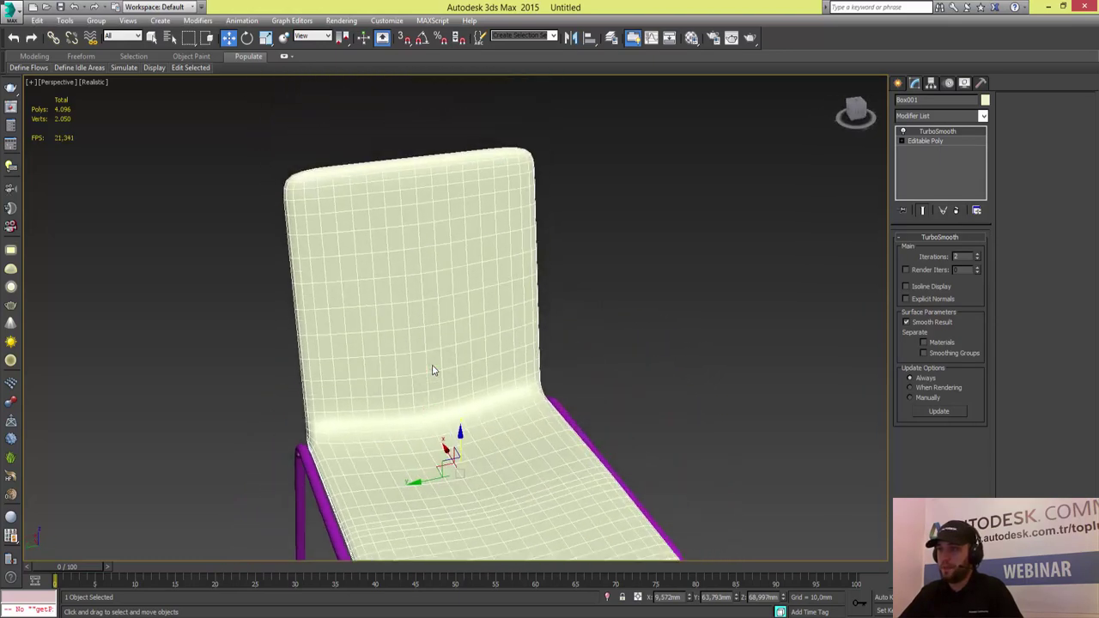
- Ring-select a backrest edge and connect a single loop slid close to its side edge
click(925, 141)
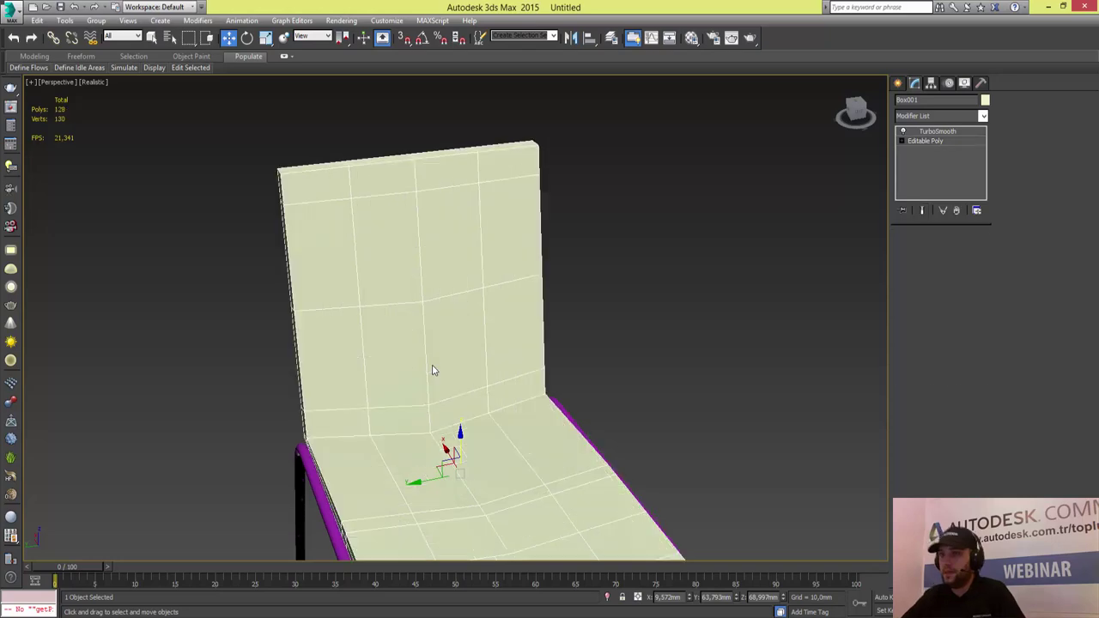
click(923, 211)
alt+middle_drag(434, 371, 433, 371)
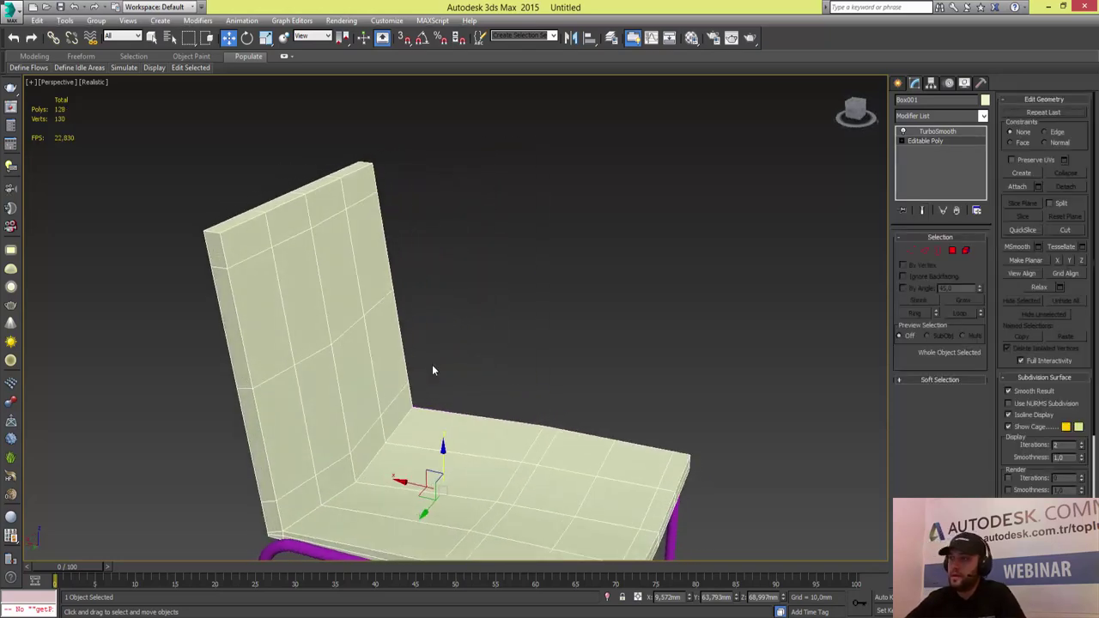
key(2)
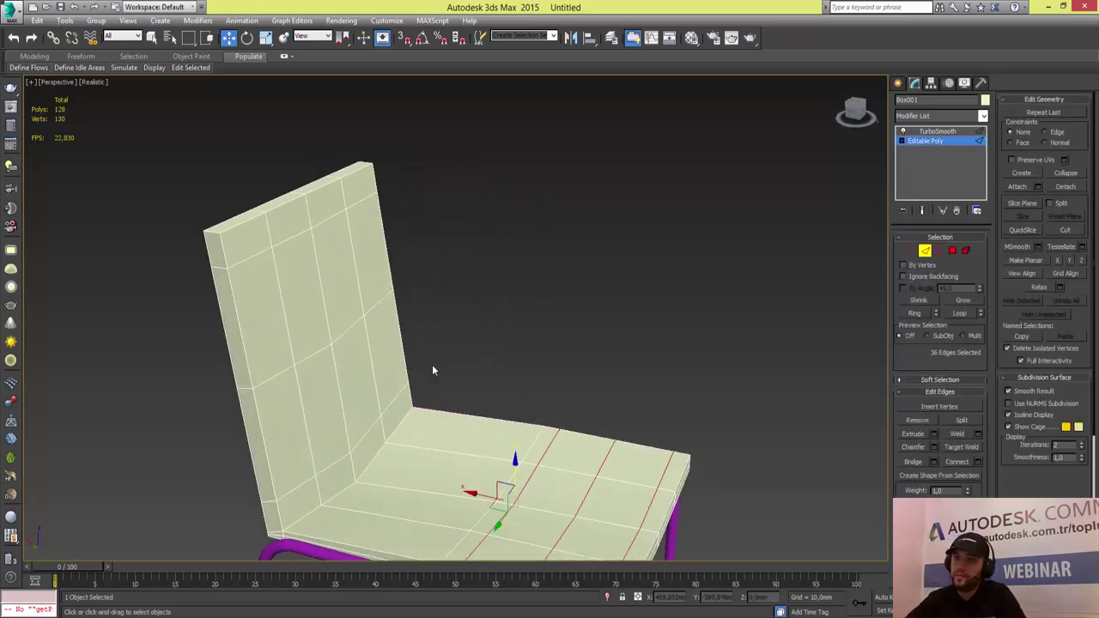
key(ctrl+z)
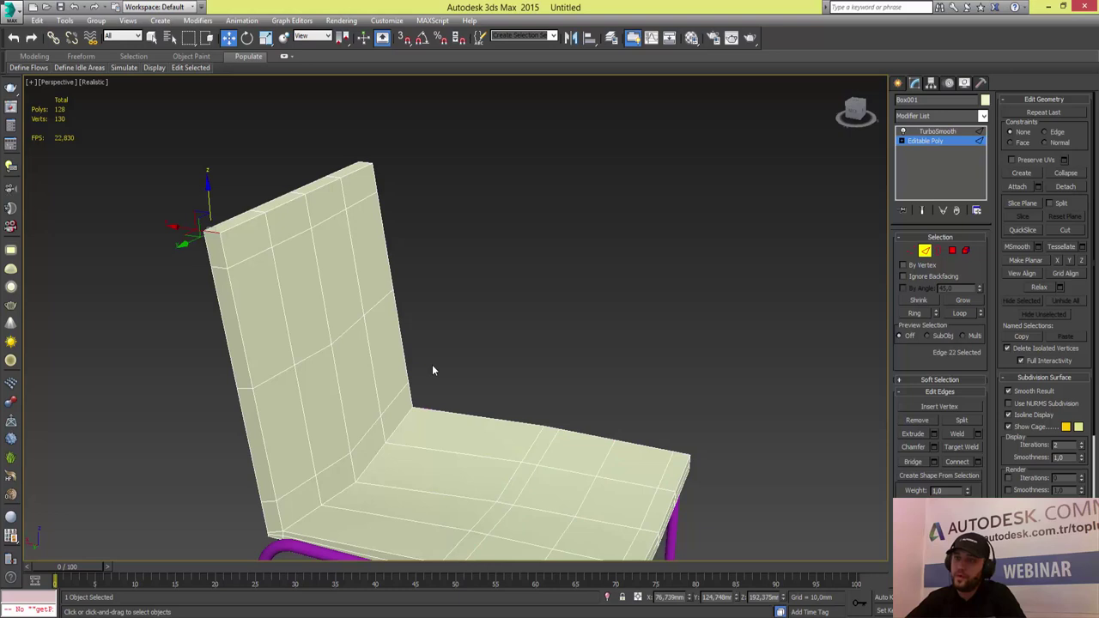
key(alt+r)
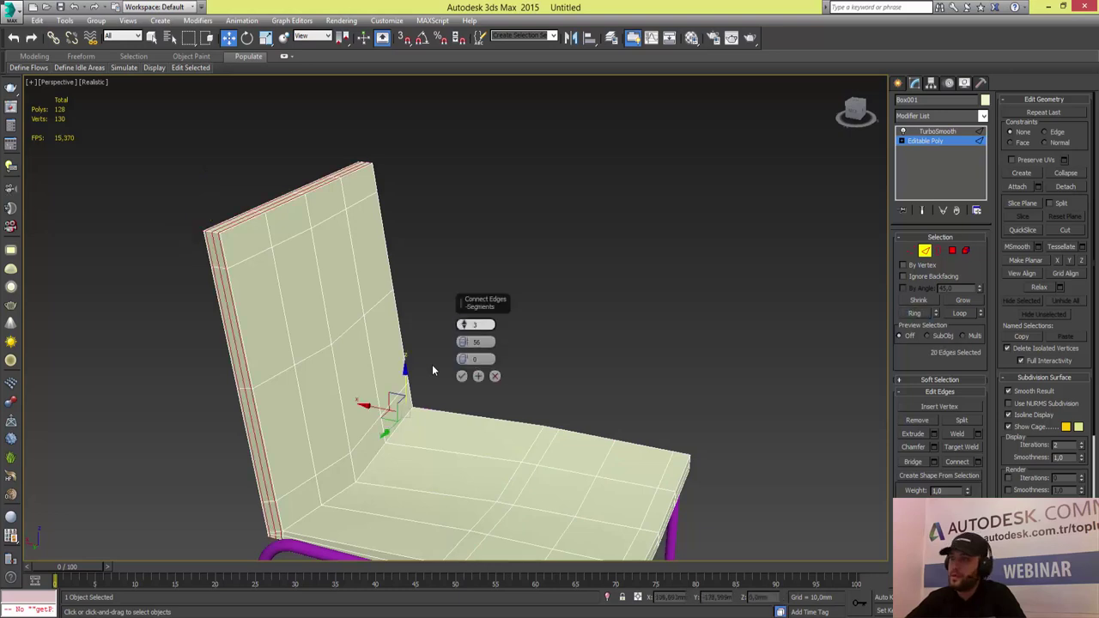
key(Down)
key(Down)
key(Tab)
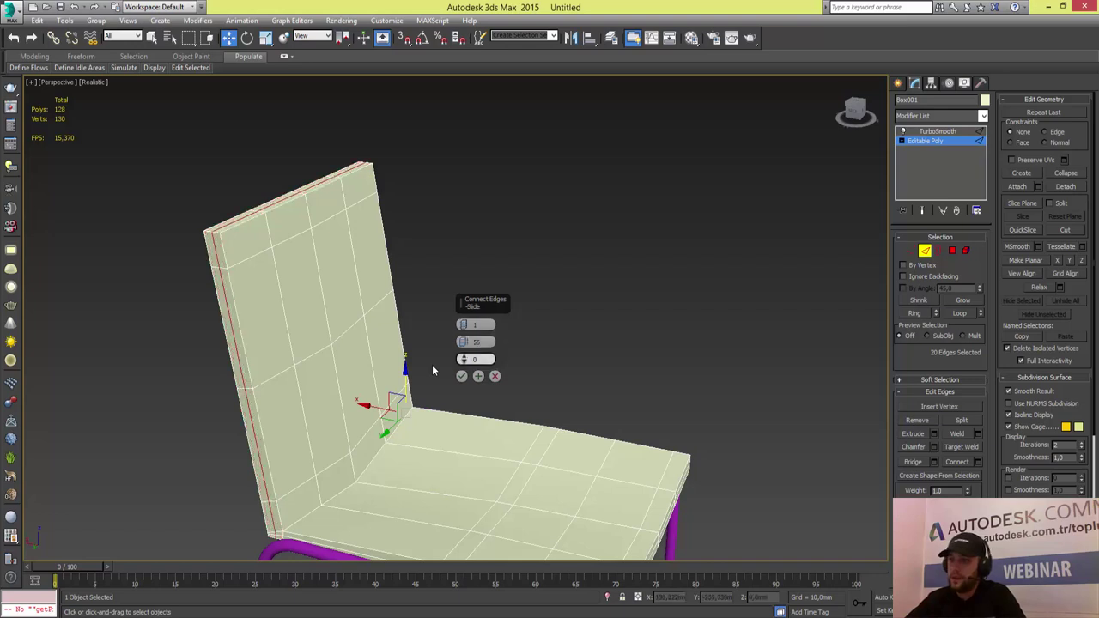
key(Tab)
key(Return)
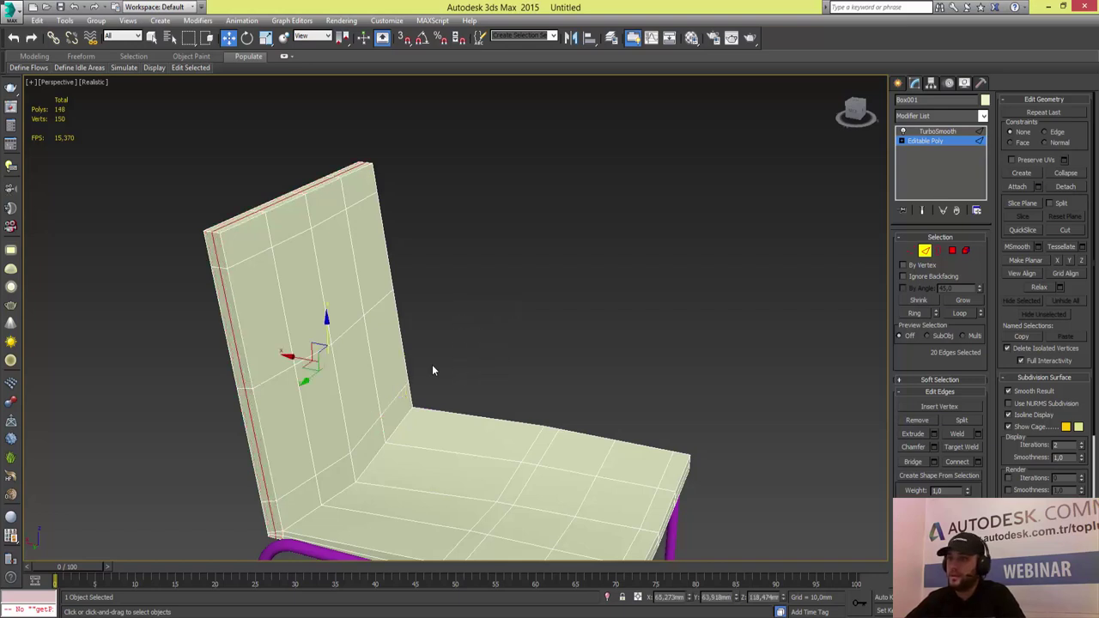
- Toggle the TurboSmooth result on and off to check the loop, ending on the 148-polygon cage
key(Page_Up)
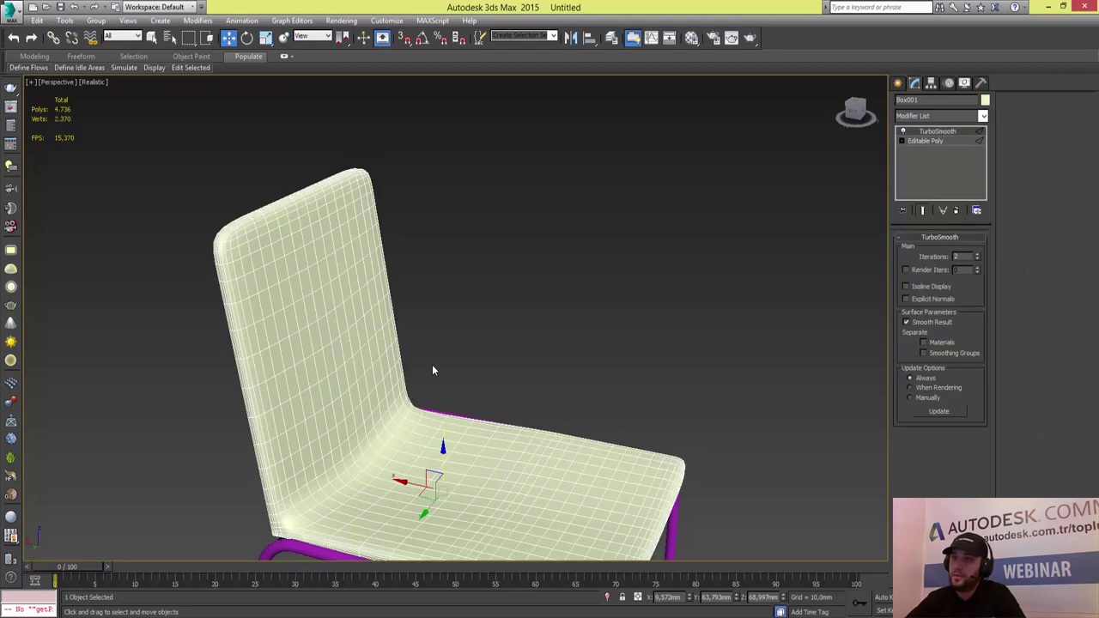
key(Page_Down)
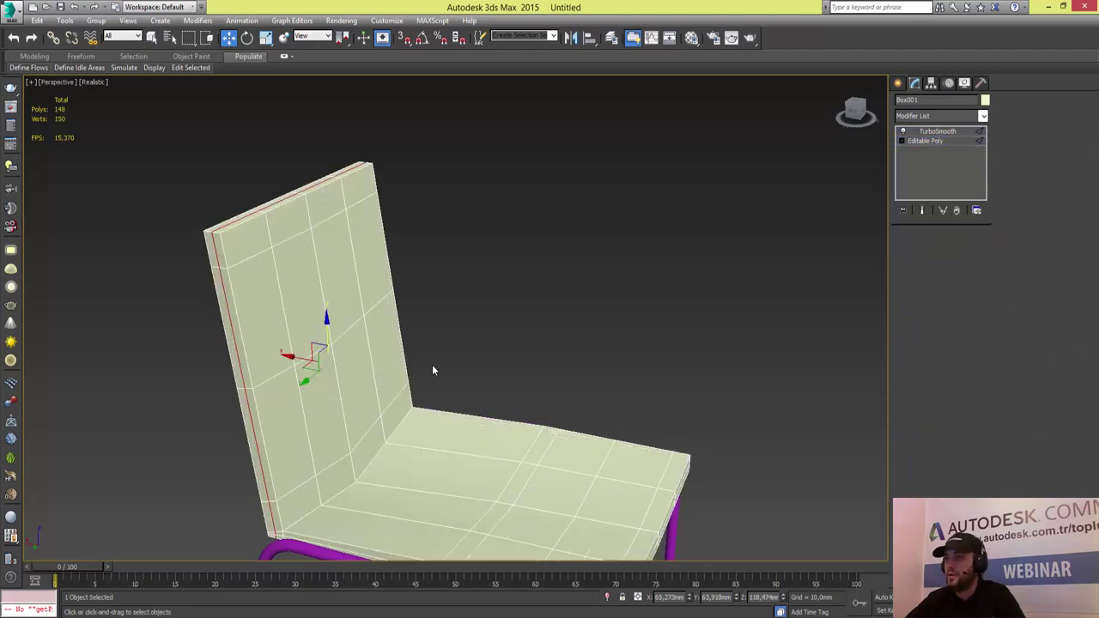
key(Page_Up)
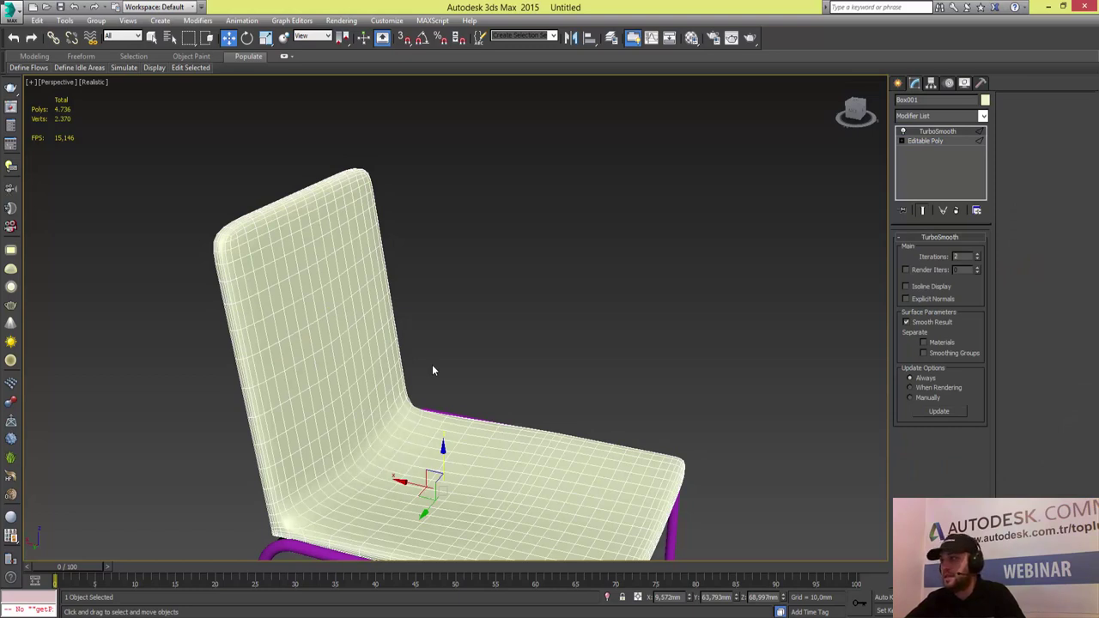
key(Page_Down)
key(Page_Down)
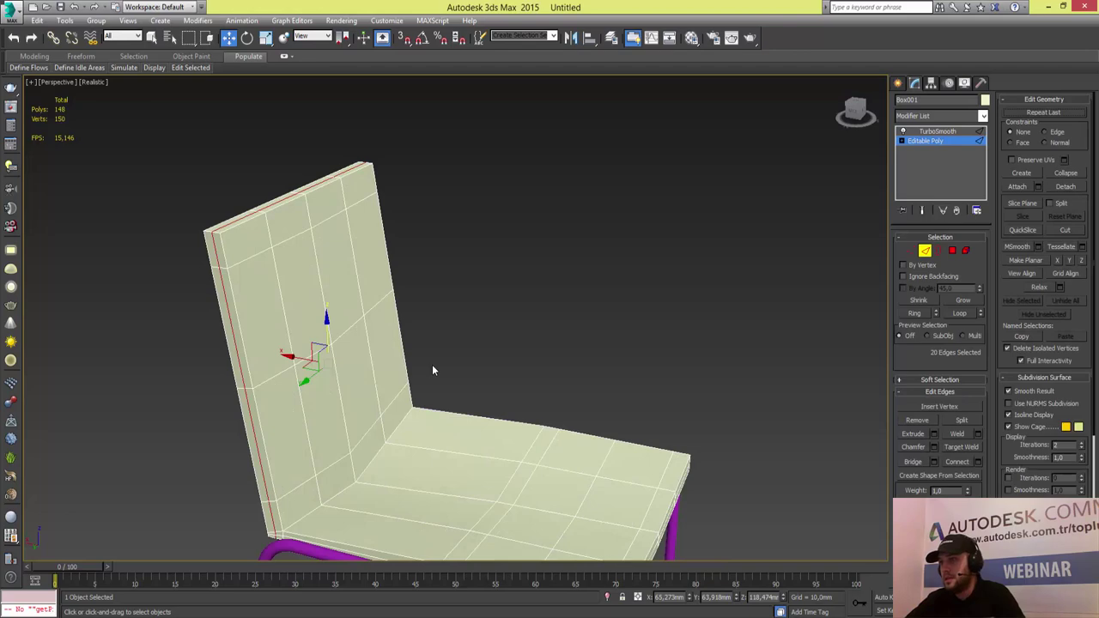
alt+middle_drag(433, 370, 433, 371)
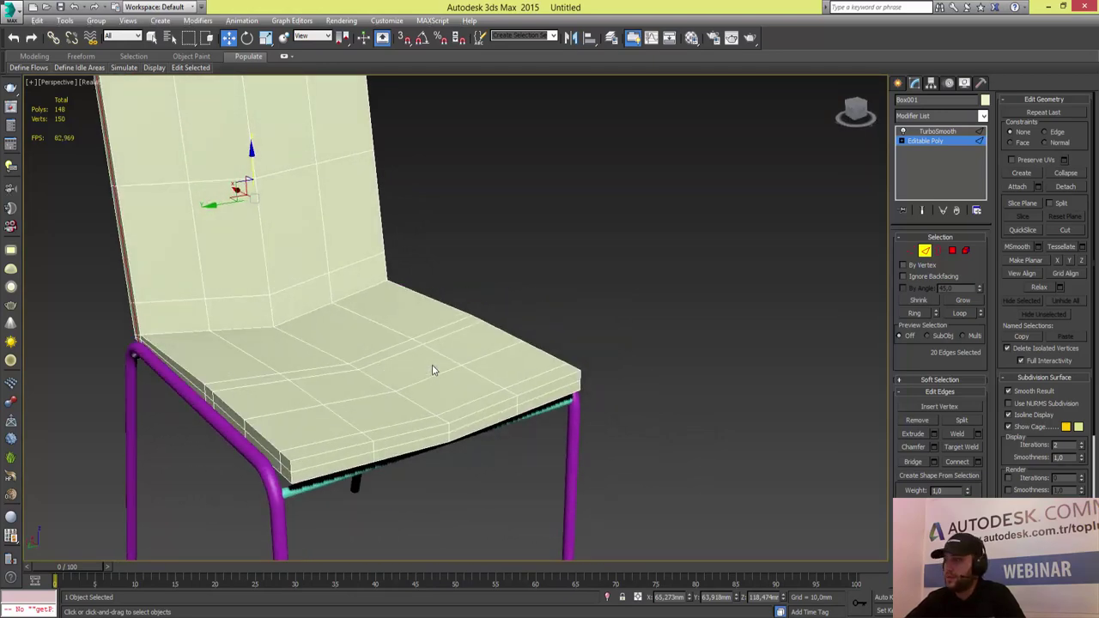
- Add a support loop along one side of the shell and check it smoothed
key(ctrl+z)
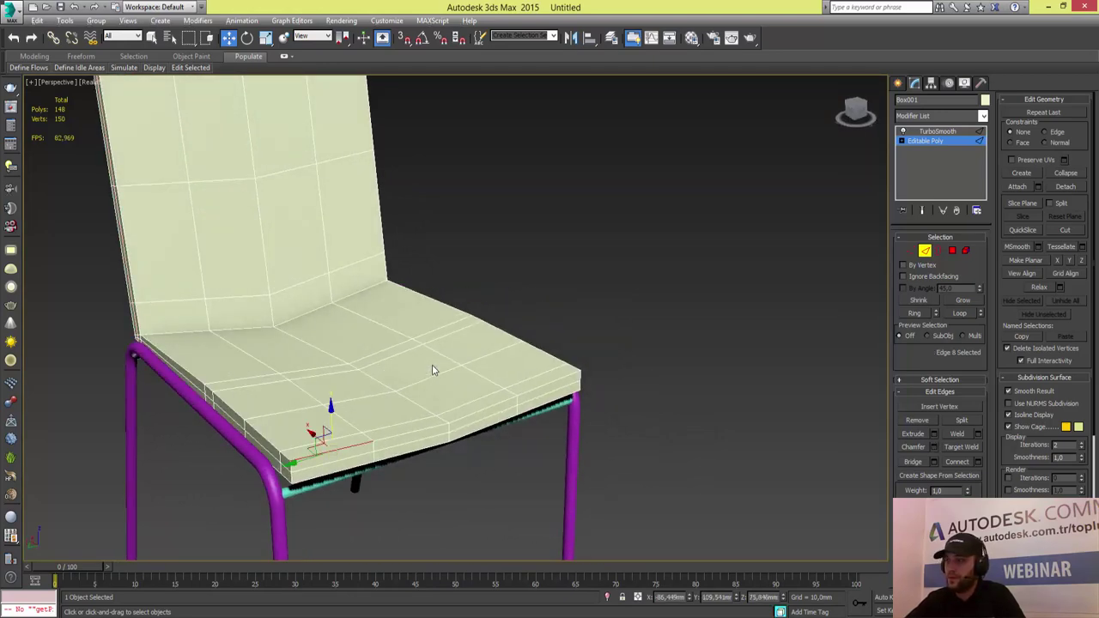
key(ctrl+y)
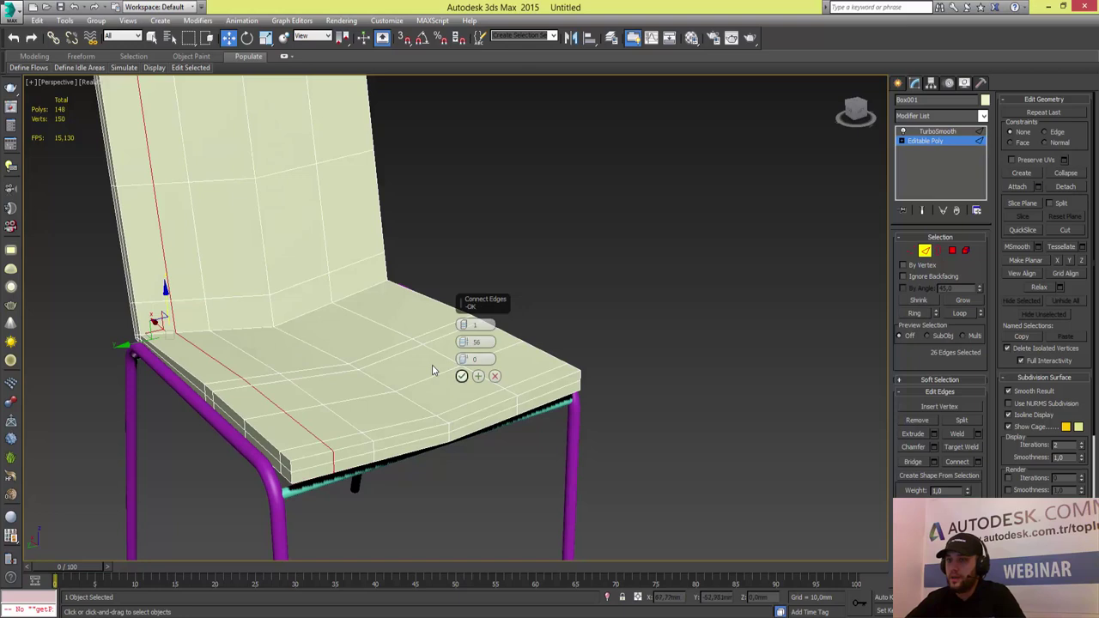
key(Return)
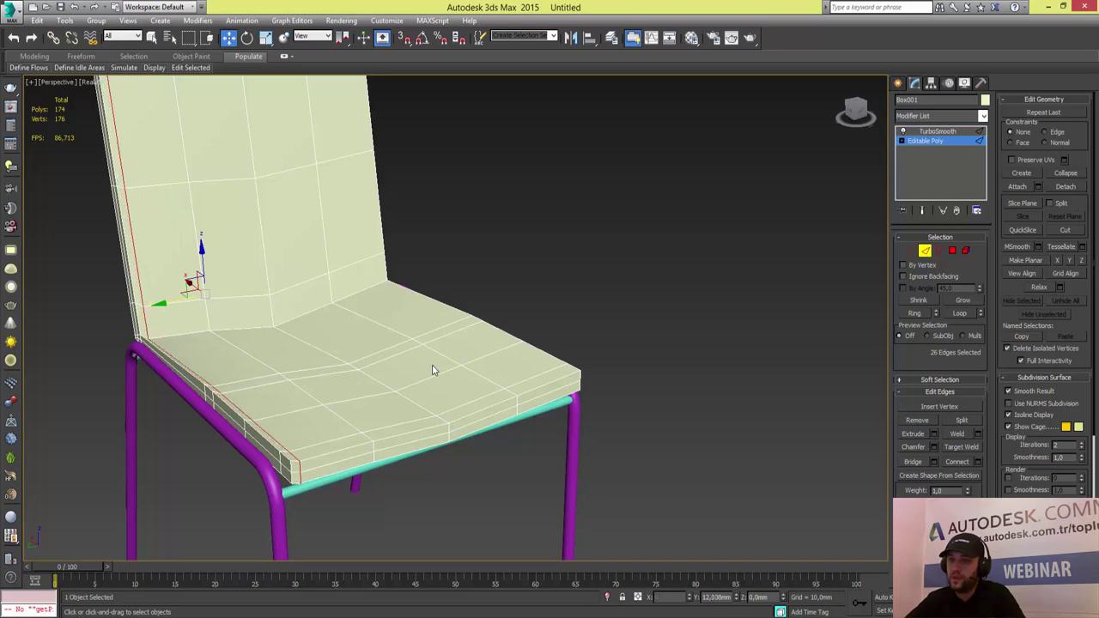
alt+middle_drag(433, 371, 433, 370)
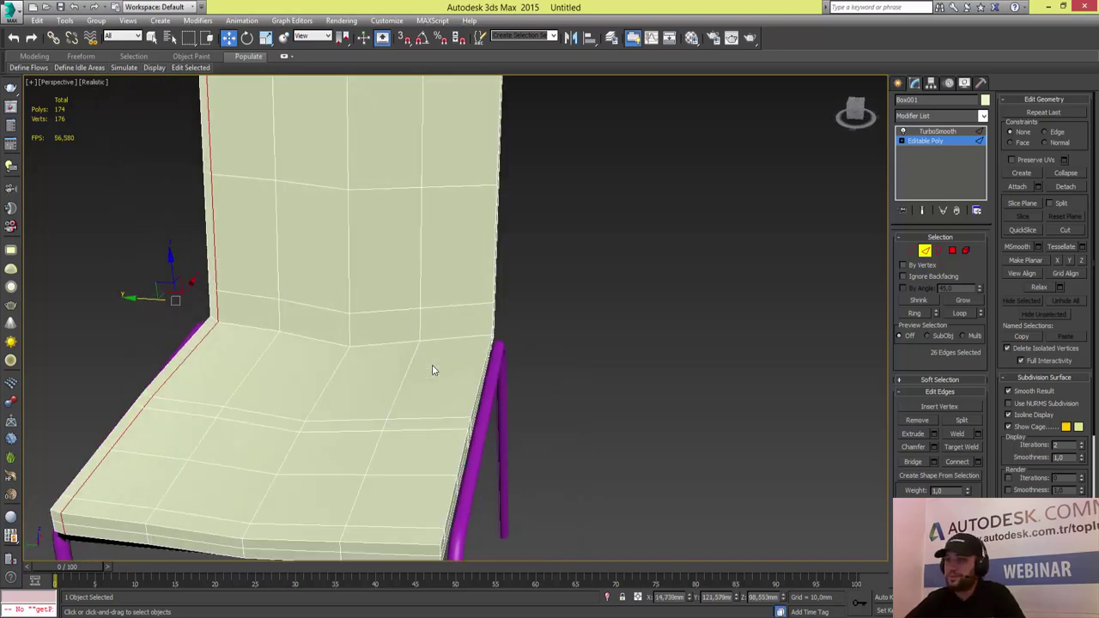
key(Page_Up)
alt+middle_drag(433, 370, 433, 370)
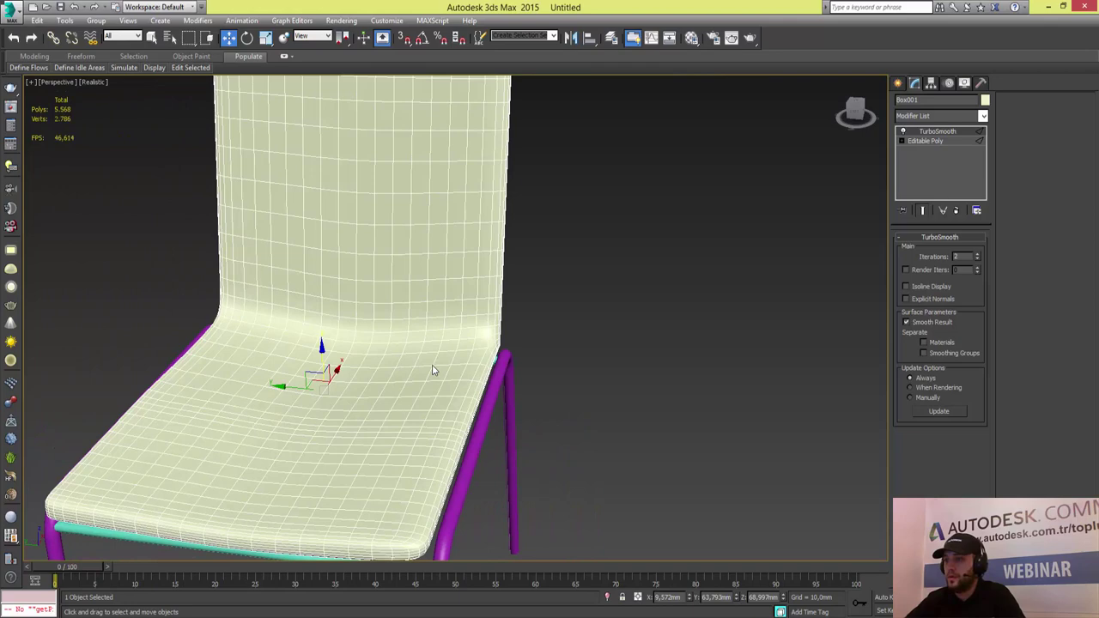
key(Page_Down)
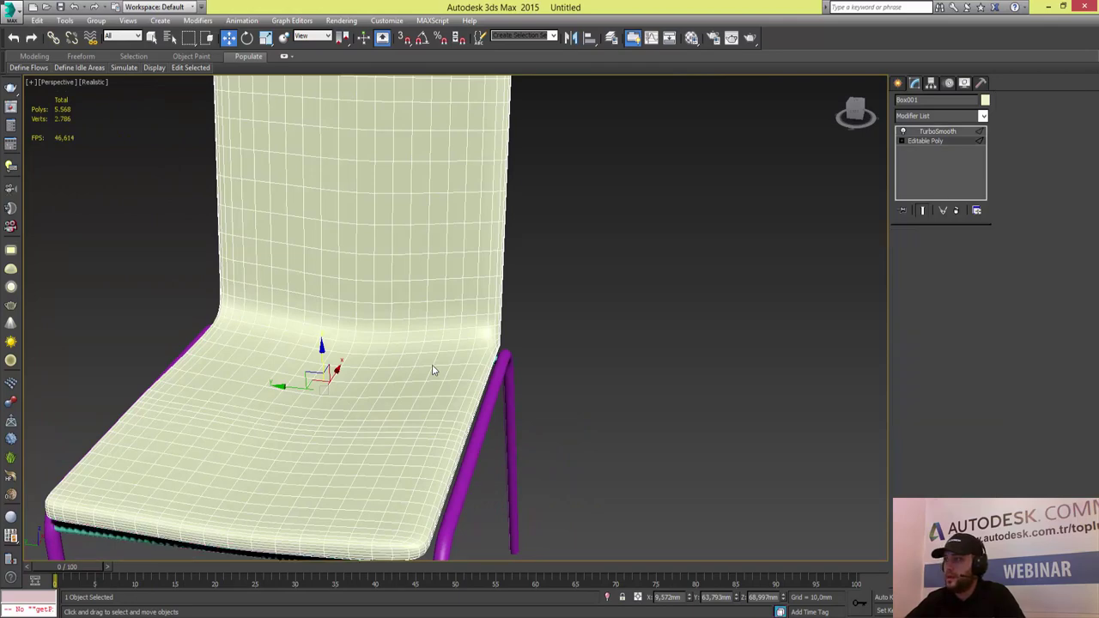
key(2)
alt+middle_drag(433, 370, 433, 370)
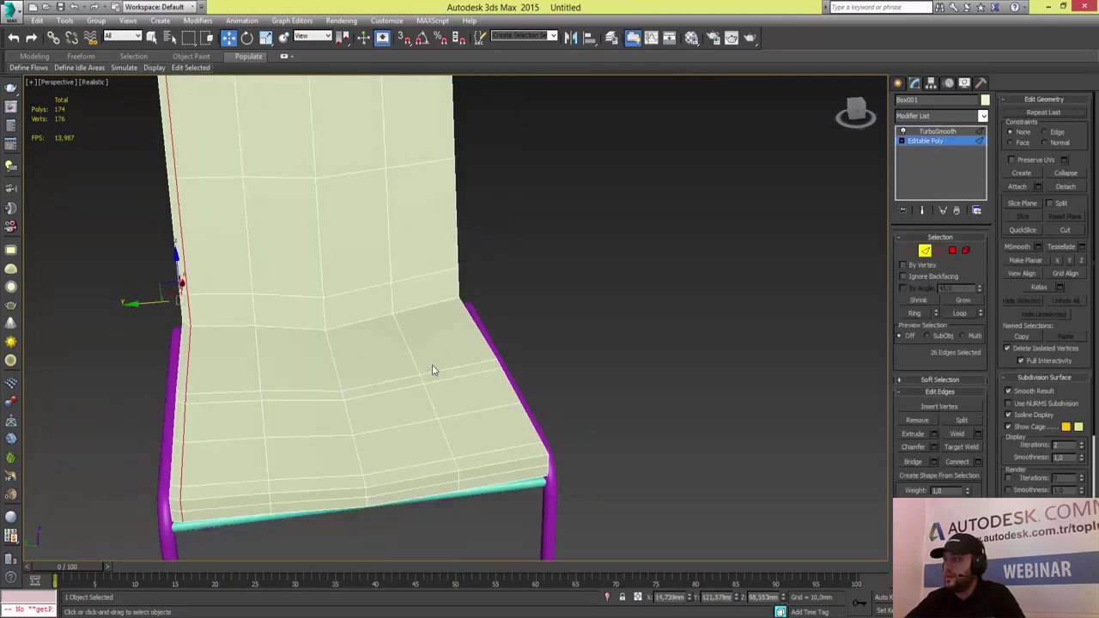
- Add a matching support loop and slide it toward the shell's right side edge
key(alt+r)
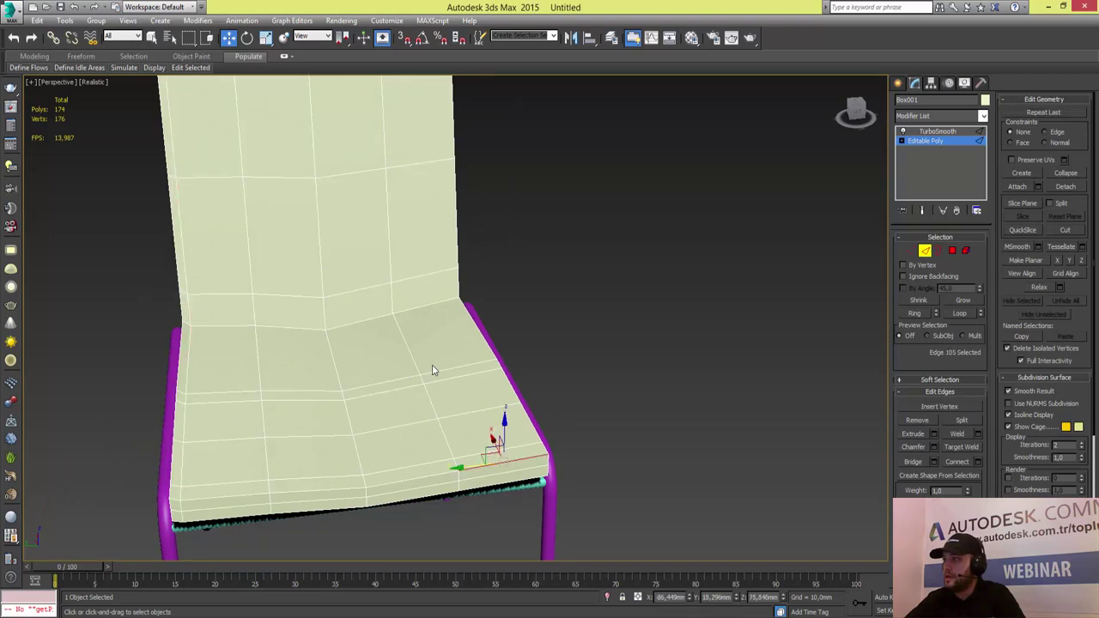
key(ctrl+z)
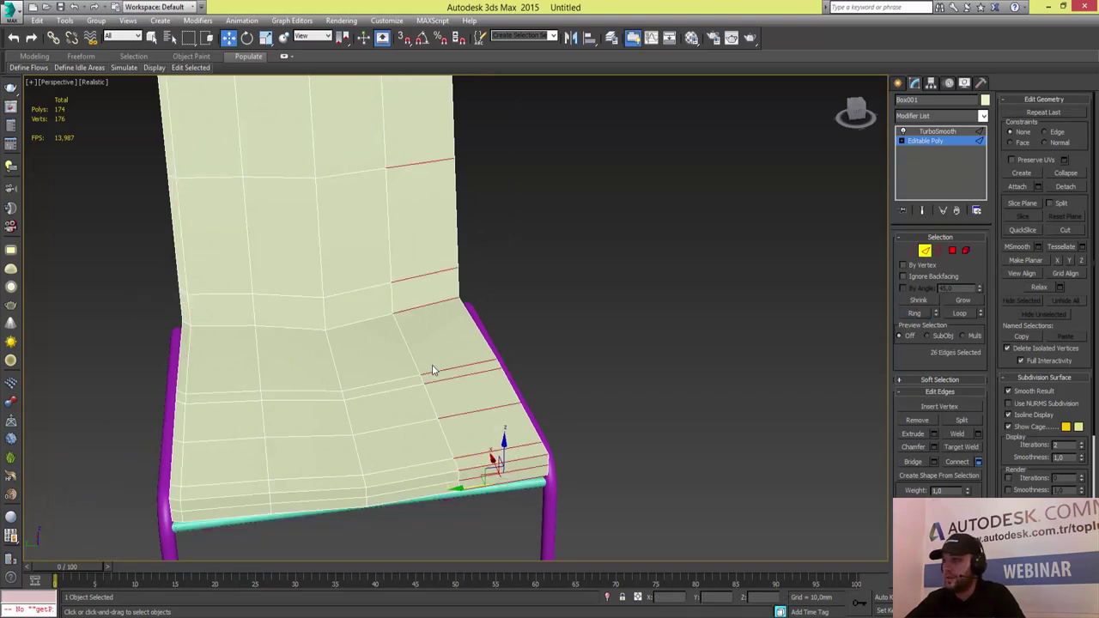
key(ctrl+shift+e)
key(Return)
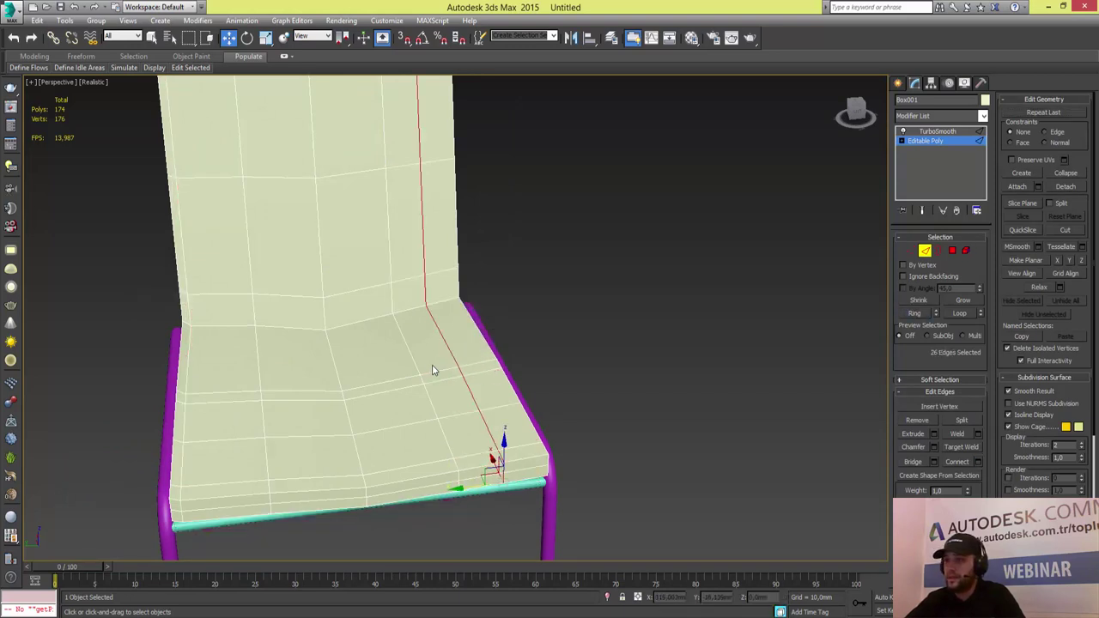
drag(433, 370, 433, 371)
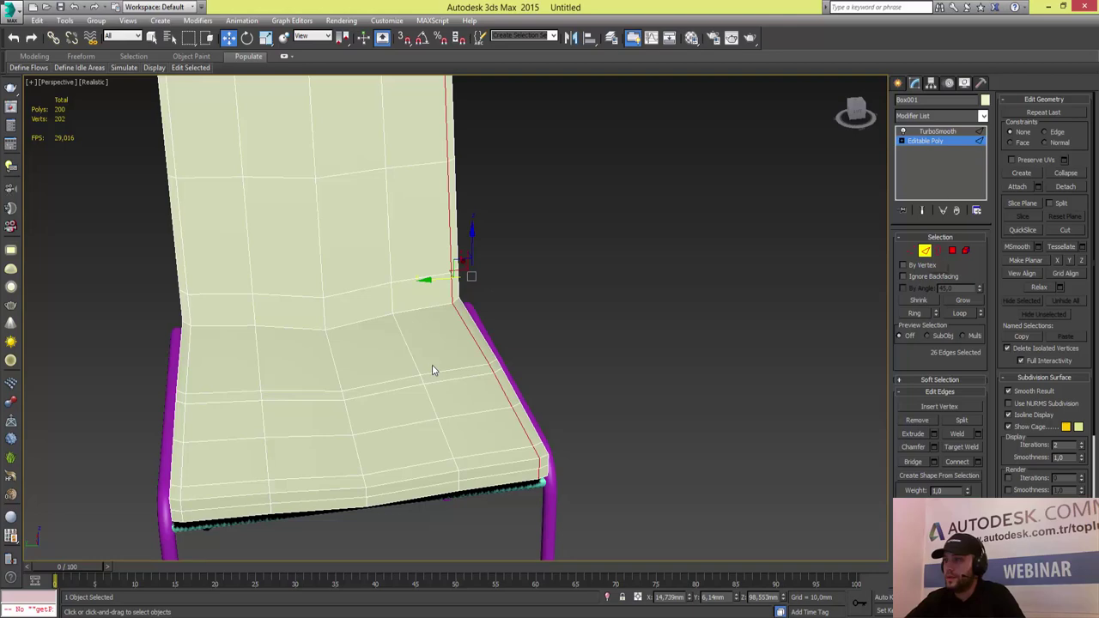
- Preview the smoothed shell from behind and zoomed out, now 6,400 polygons
key(2)
key(z)
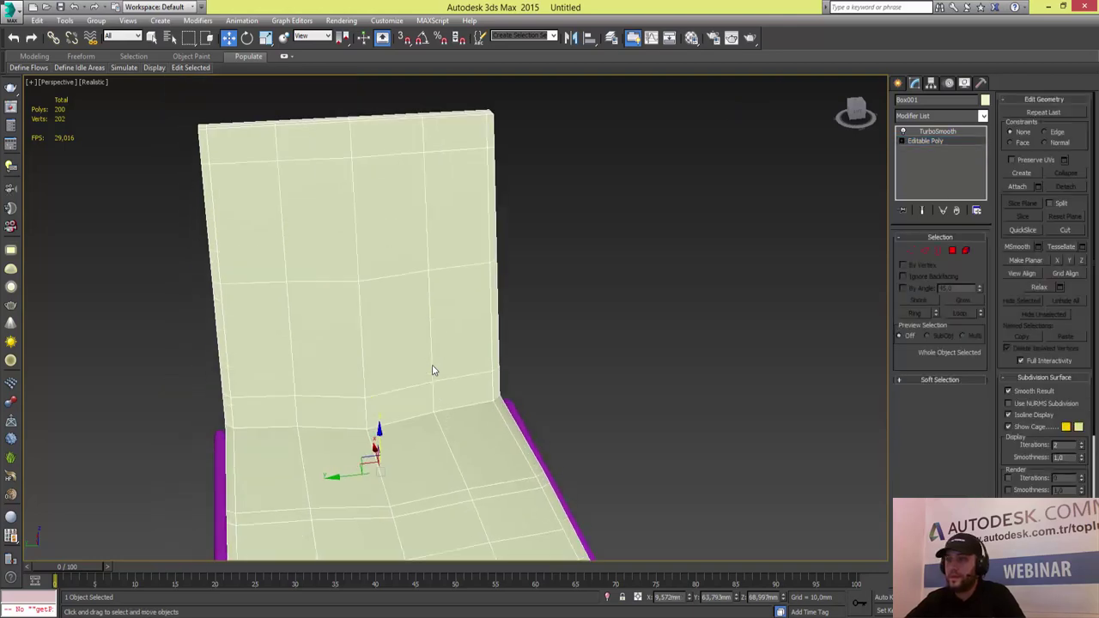
alt+middle_drag(433, 370, 433, 371)
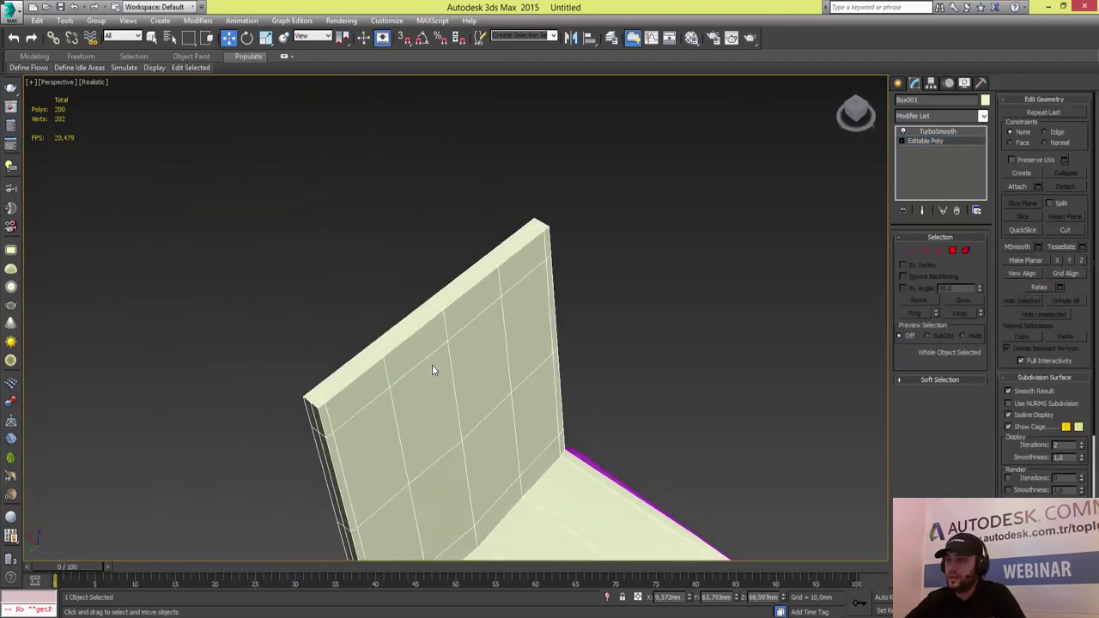
scroll(433, 370, up, 2)
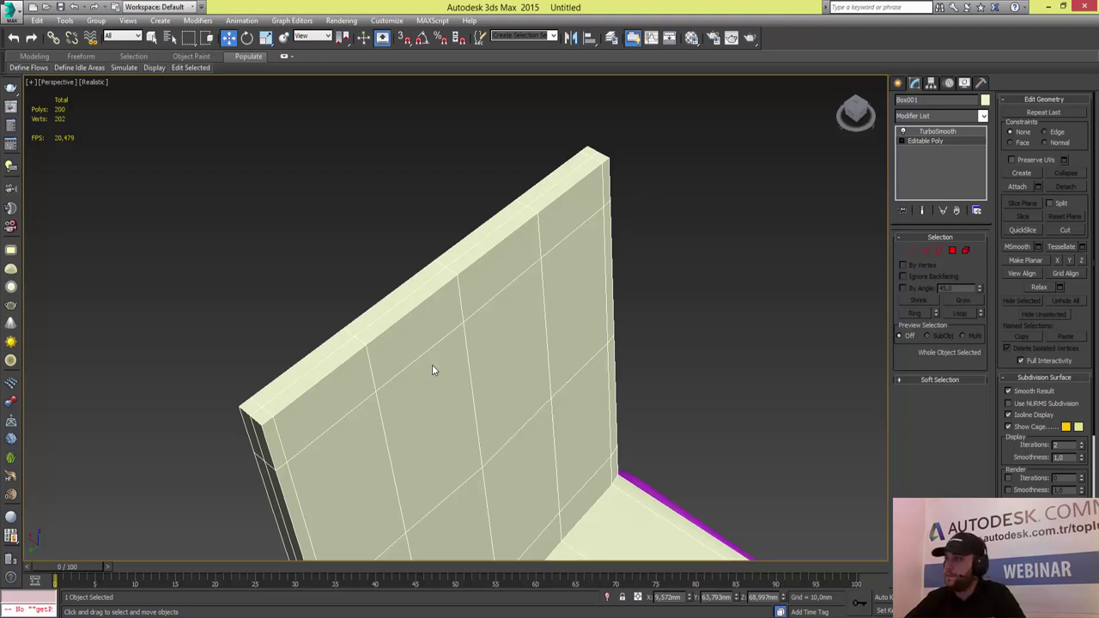
key(2)
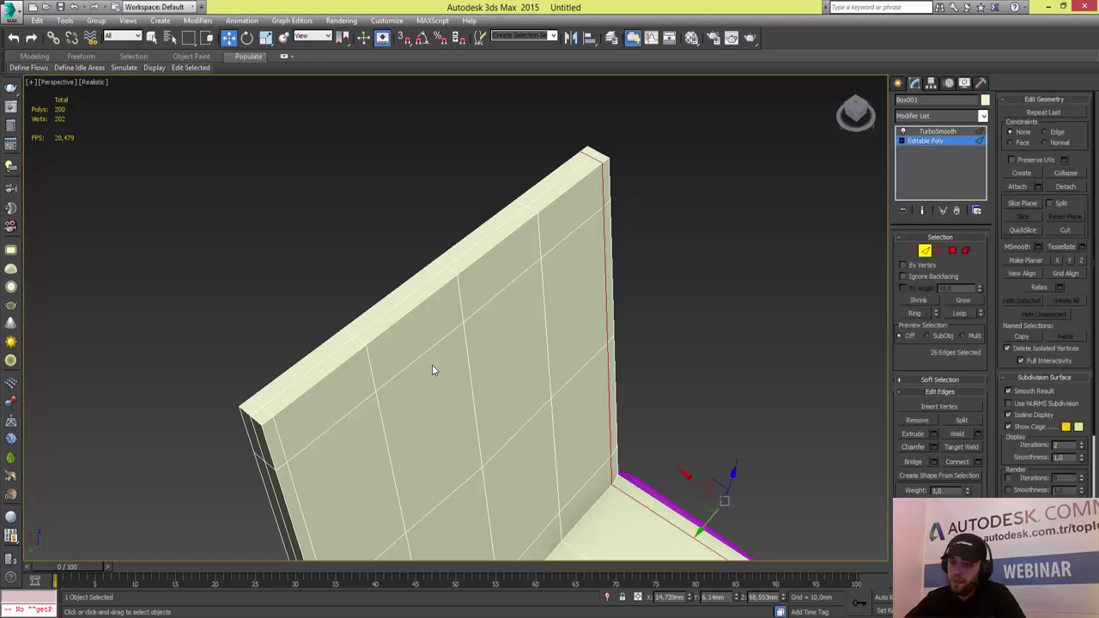
key(Page_Up)
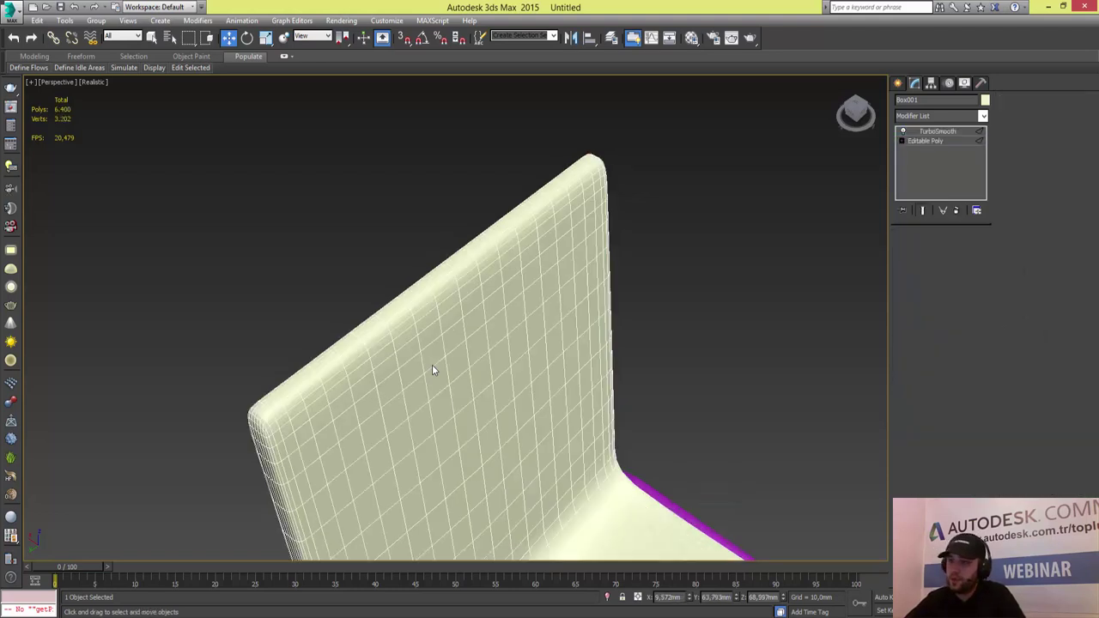
alt+middle_drag(432, 370, 433, 370)
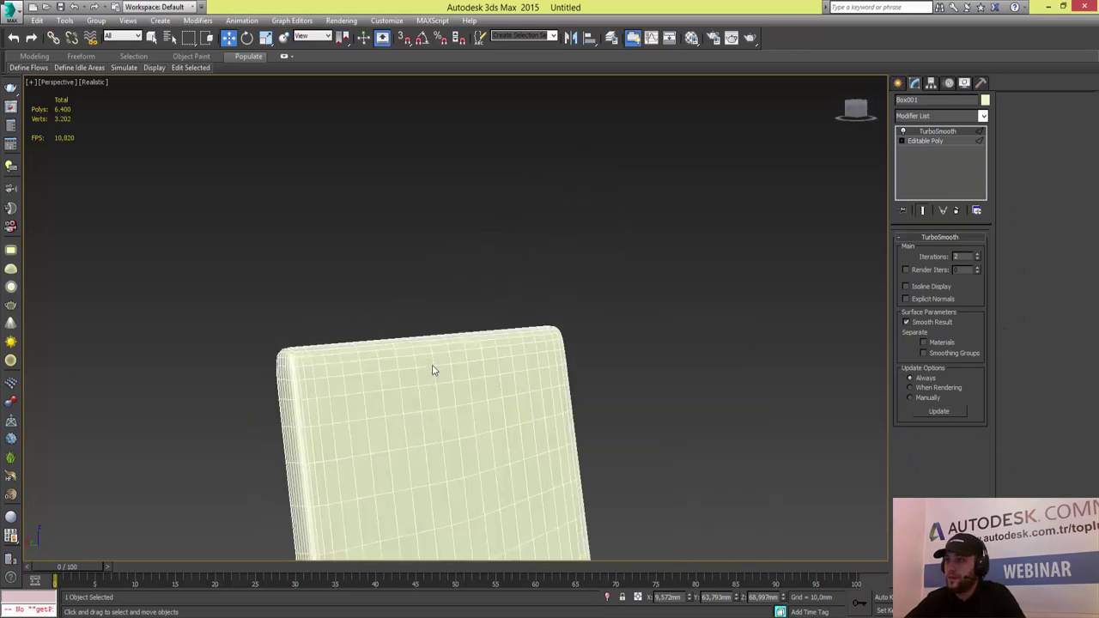
scroll(433, 370, down, 5)
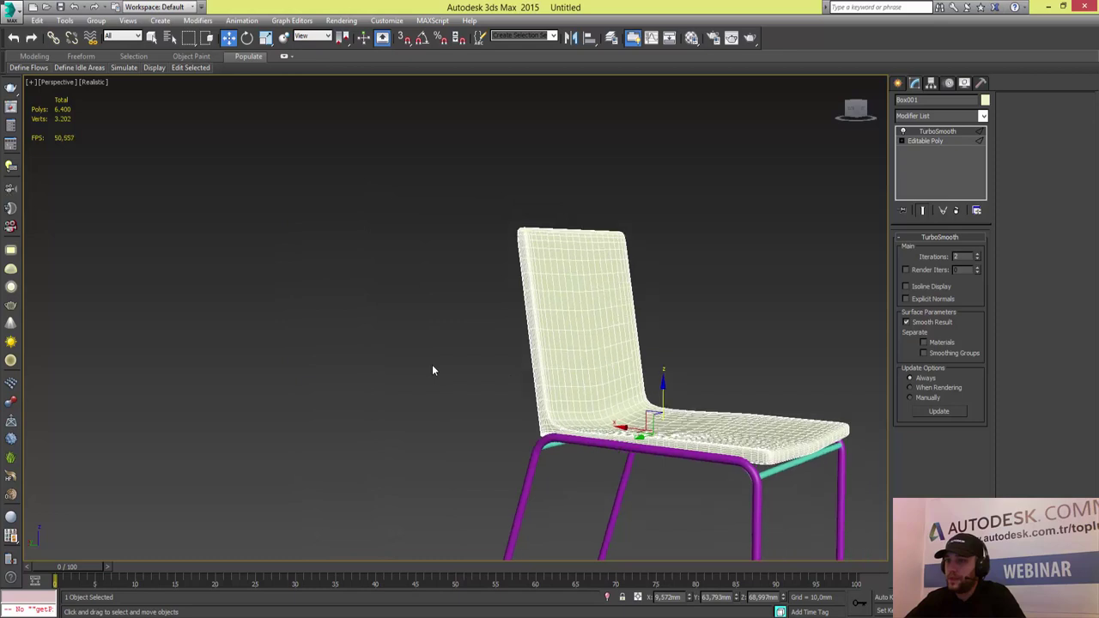
alt+middle_drag(433, 370, 433, 370)
- Reselect the chair shell and show its unsmoothed Editable Poly cage of 200 polygons
click(433, 371)
click(433, 370)
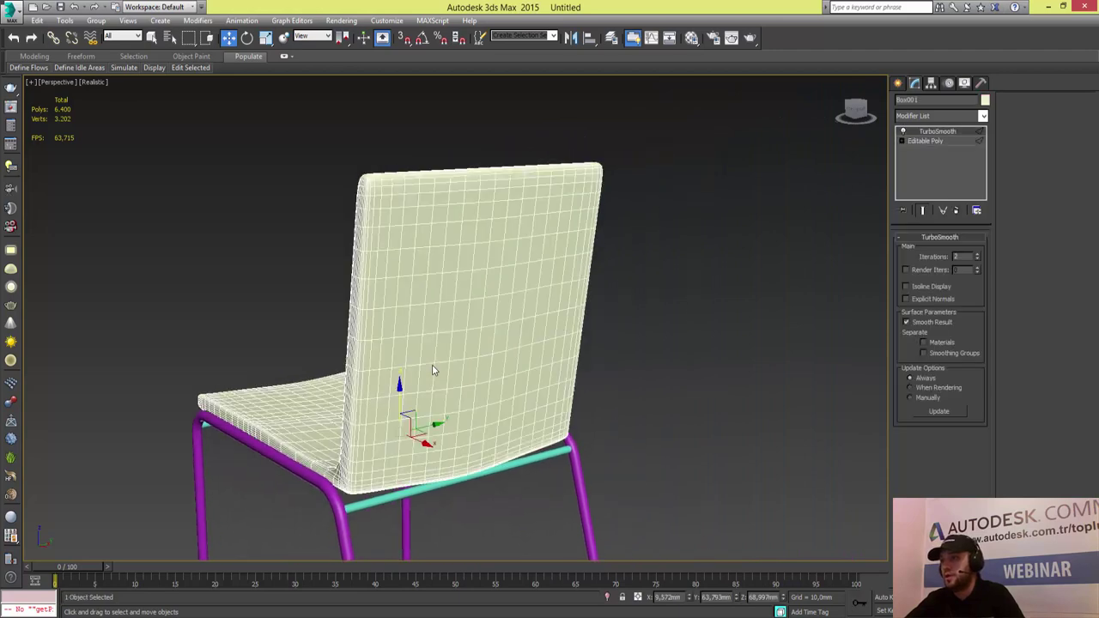
key(2)
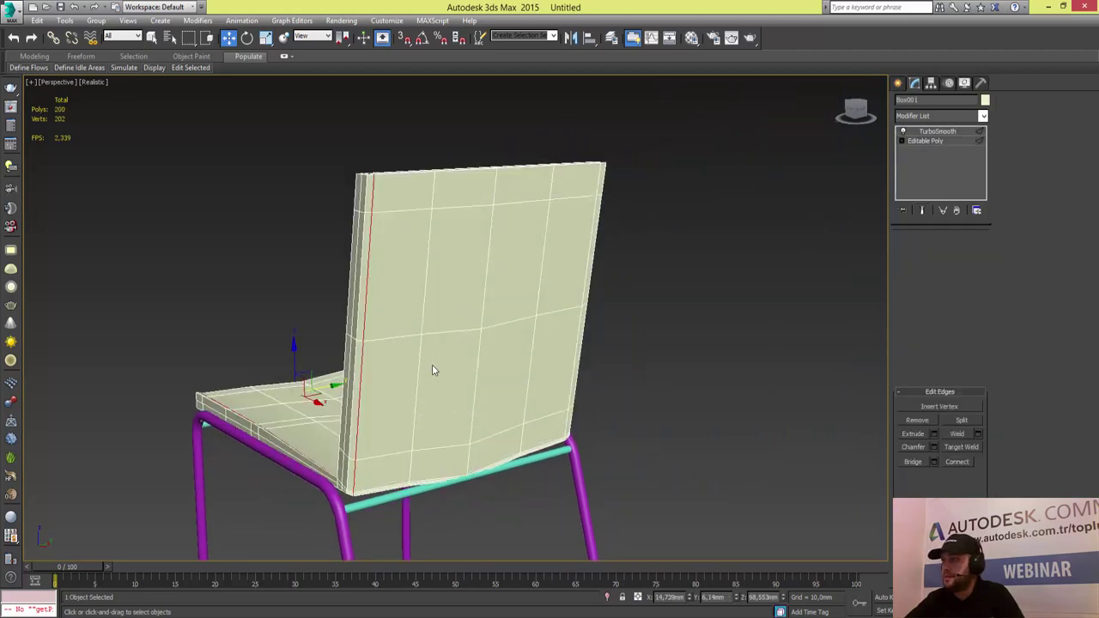
key(2)
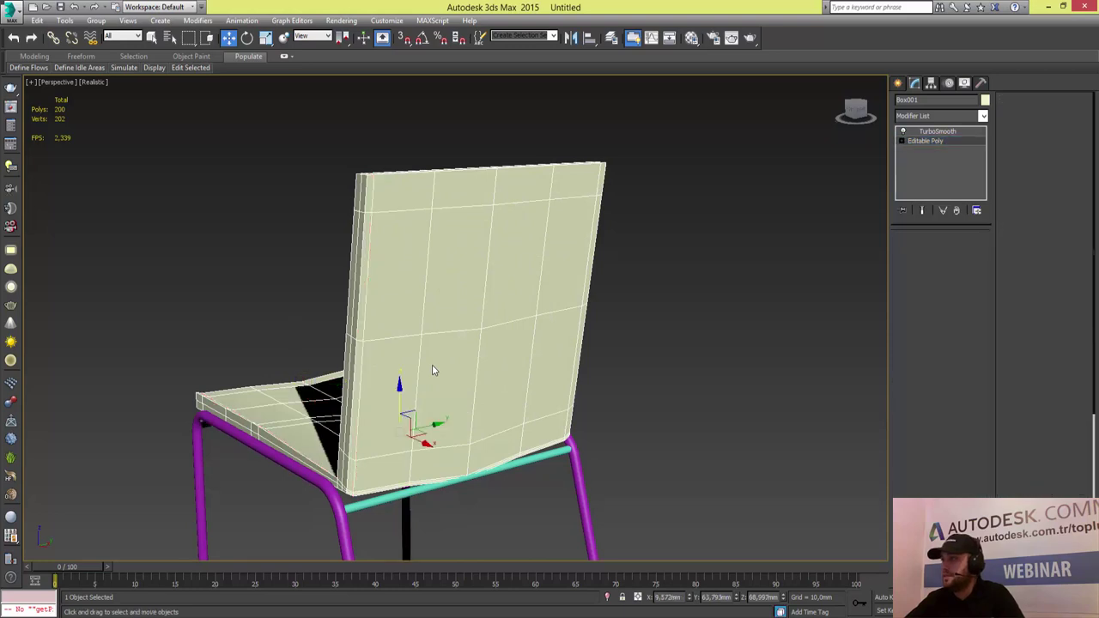
- In Polygon mode, select the top row of polygons on the backrest's back
key(4)
click(372, 194)
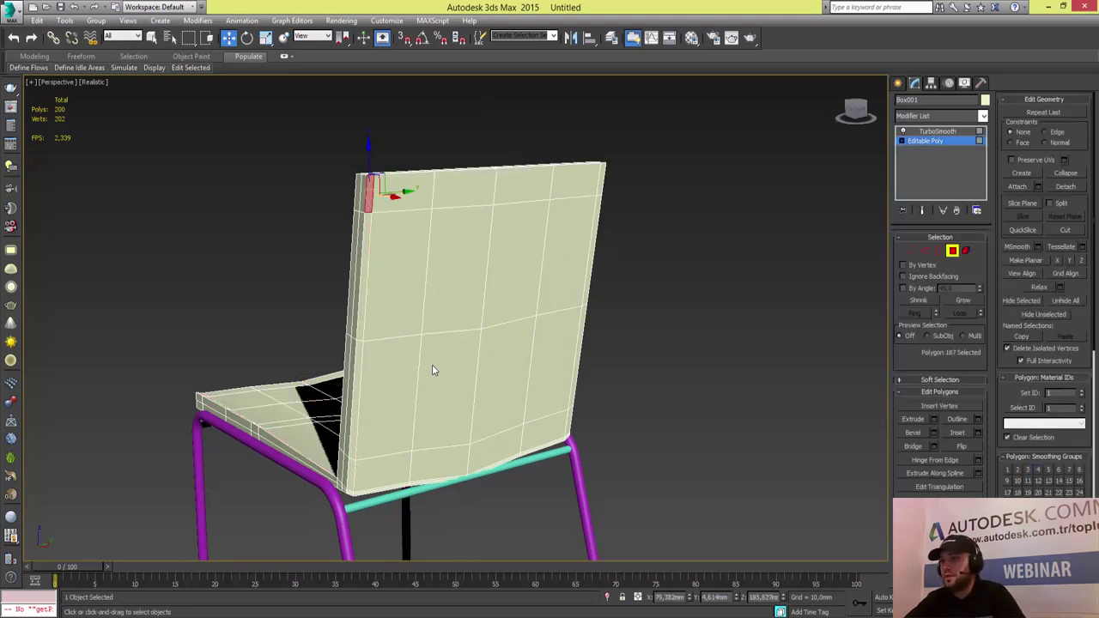
ctrl+click(400, 193)
ctrl+click(463, 191)
ctrl+click(524, 187)
key(alt+l)
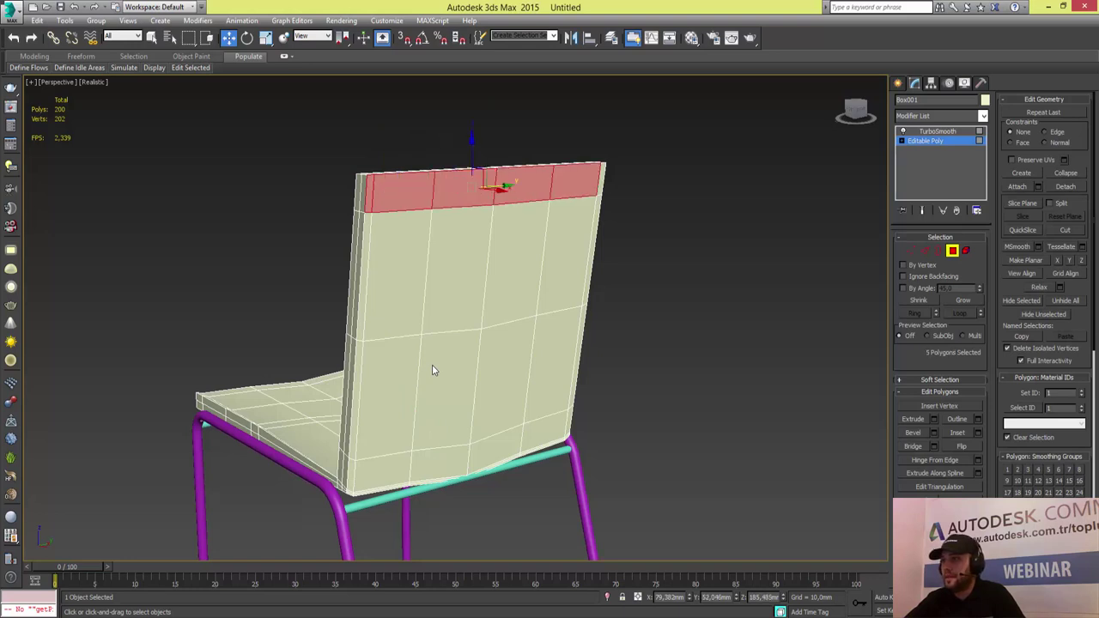
- Grow the selection over all backrest-back polygons and preview a 1,0mm inset
key(ctrl+Page_Up)
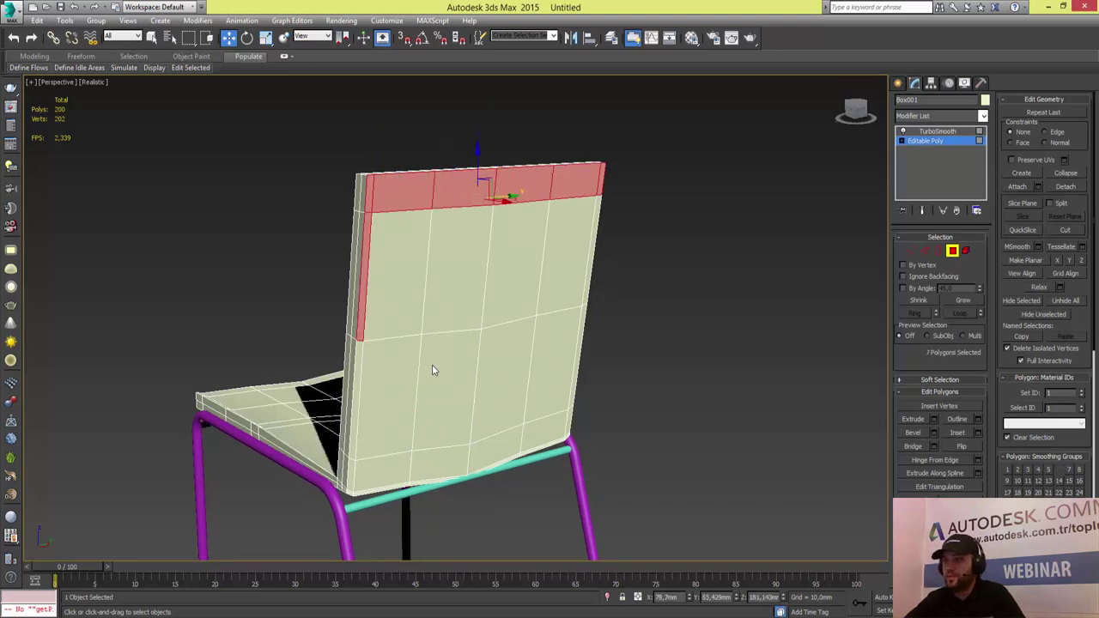
key(ctrl+Page_Up)
key(ctrl+Page_Up)
key(ctrl+Page_Up)
key(ctrl+Page_Up)
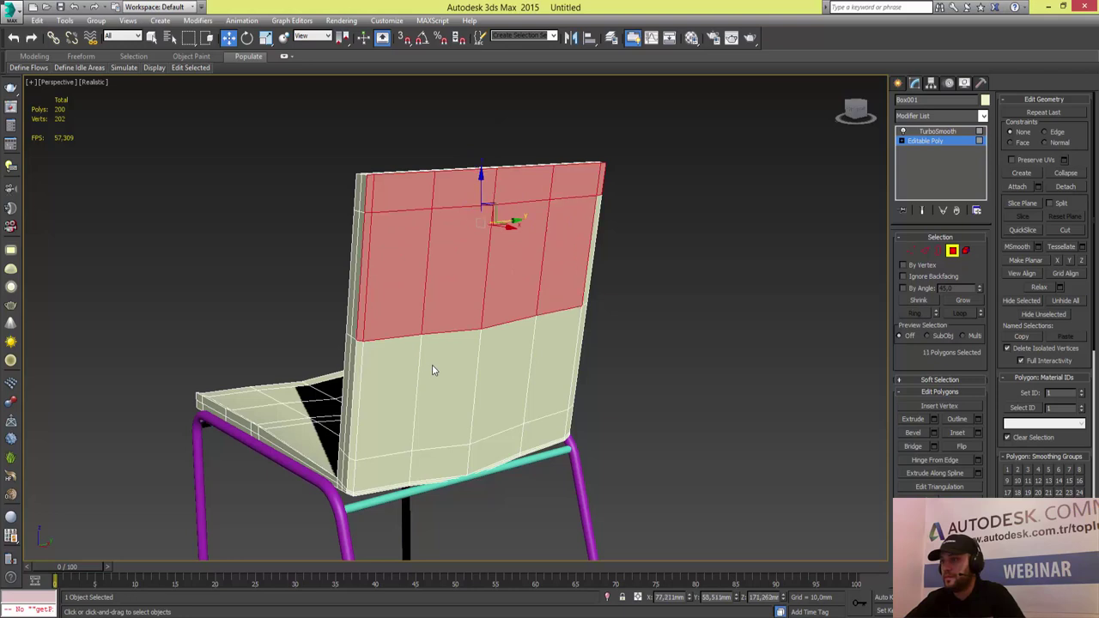
key(ctrl+Page_Up)
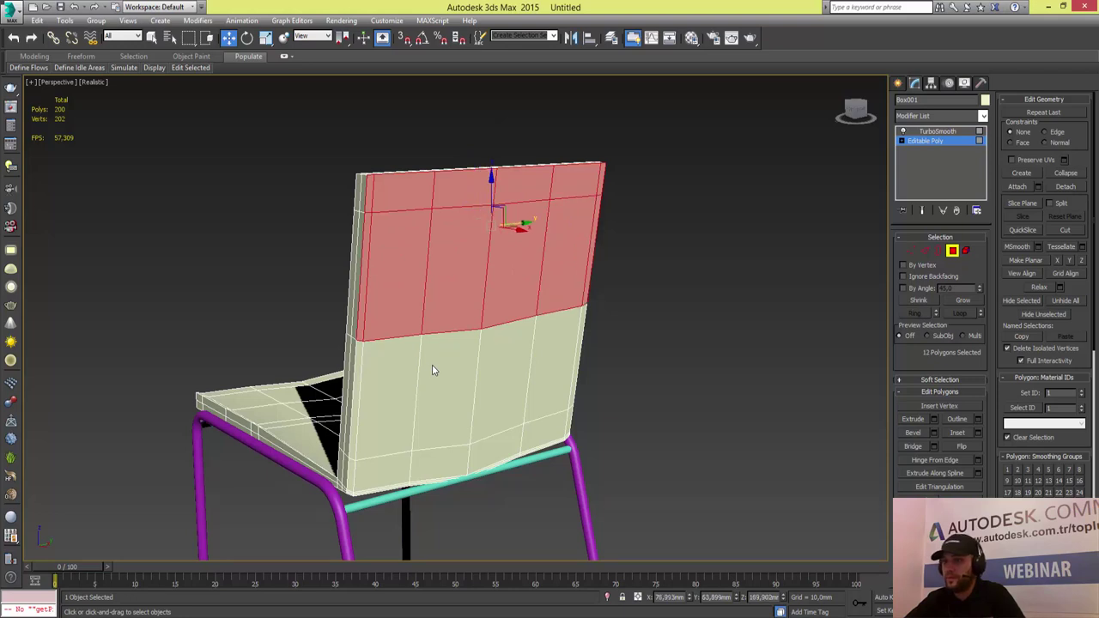
key(ctrl+Page_Up)
key(ctrl+Page_Up)
key(ctrl+Page_Up)
key(ctrl+Page_Up)
key(ctrl+Page_Up)
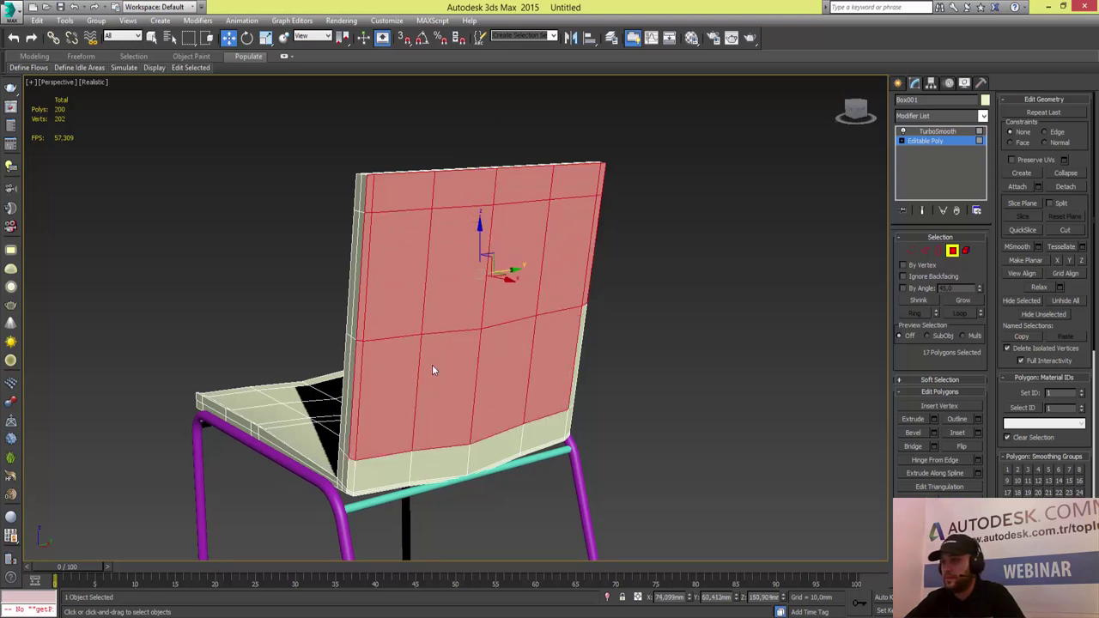
key(ctrl+Page_Up)
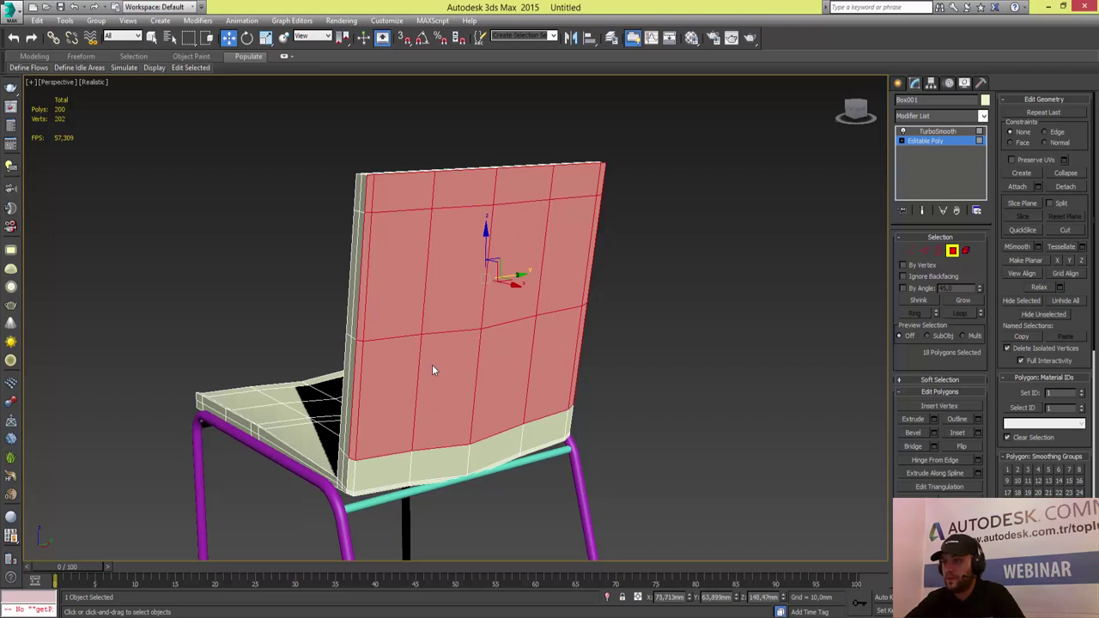
key(ctrl+Page_Up)
key(ctrl+Page_Up)
key(ctrl+Page_Up)
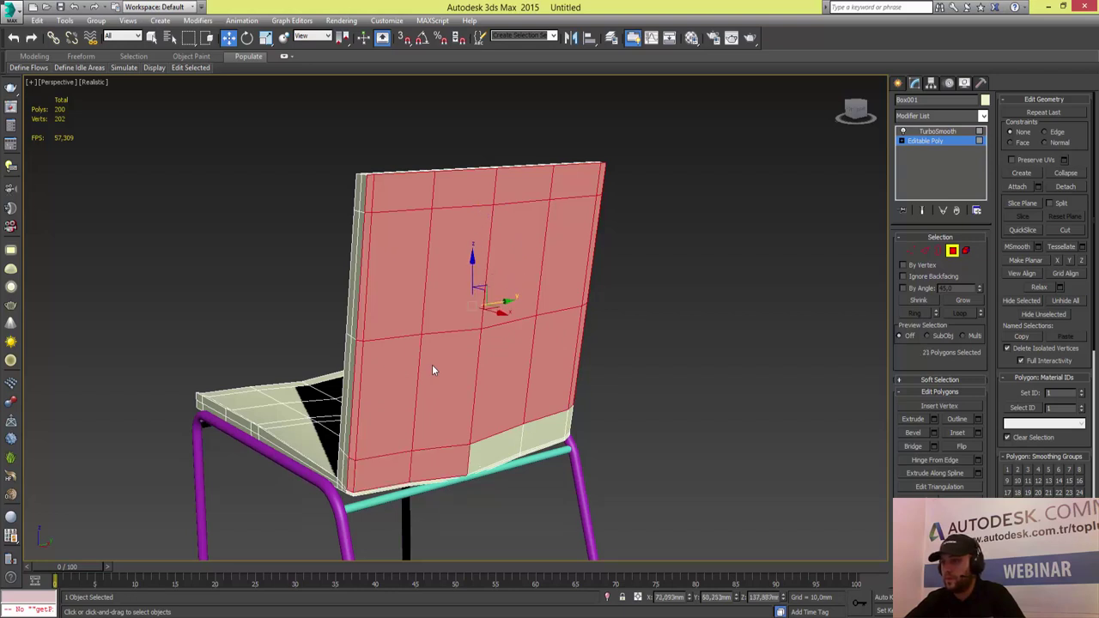
key(ctrl+Page_Up)
key(ctrl+Page_Up)
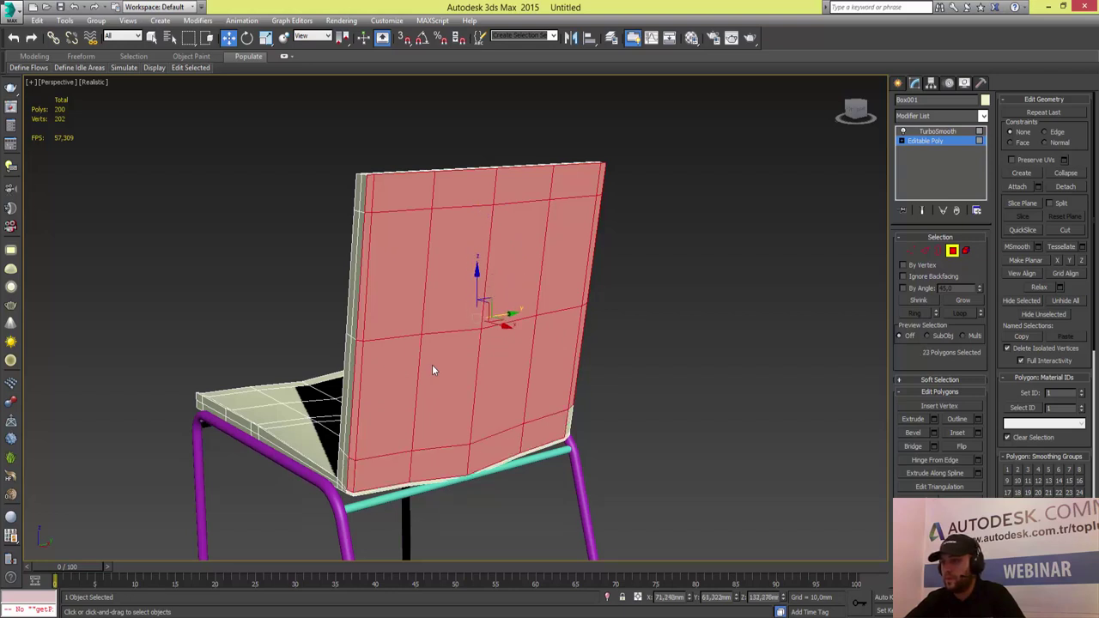
key(ctrl+Page_Up)
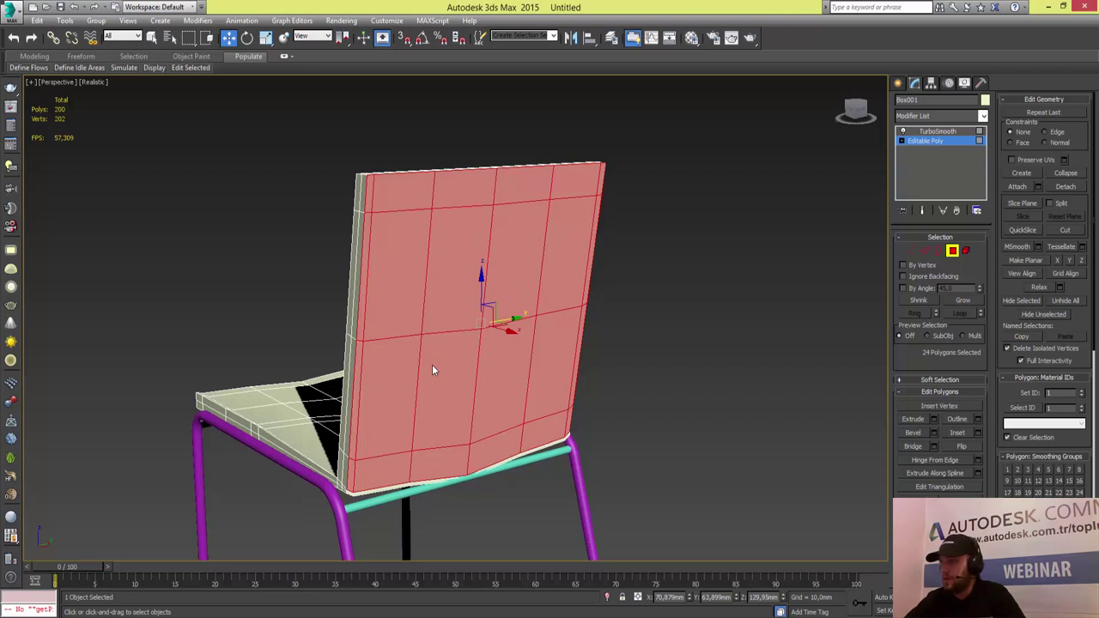
key(shift+i)
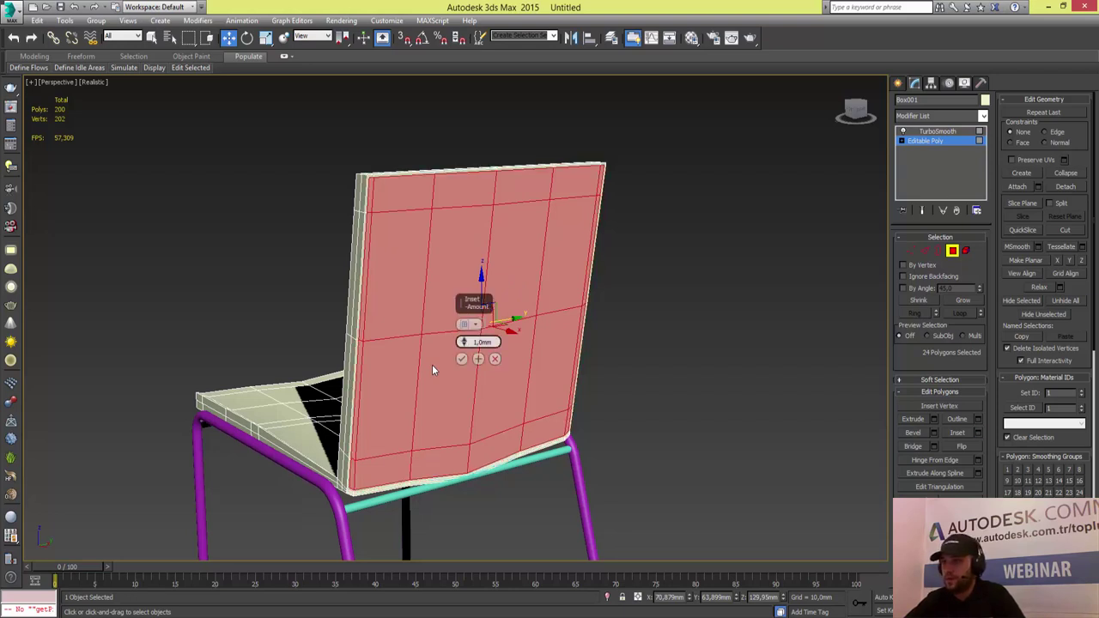
- Inset the backrest's rear polygons, extrude them about -2,917mm inward into a recess, and exit Polygon level
drag(432, 370, 432, 370)
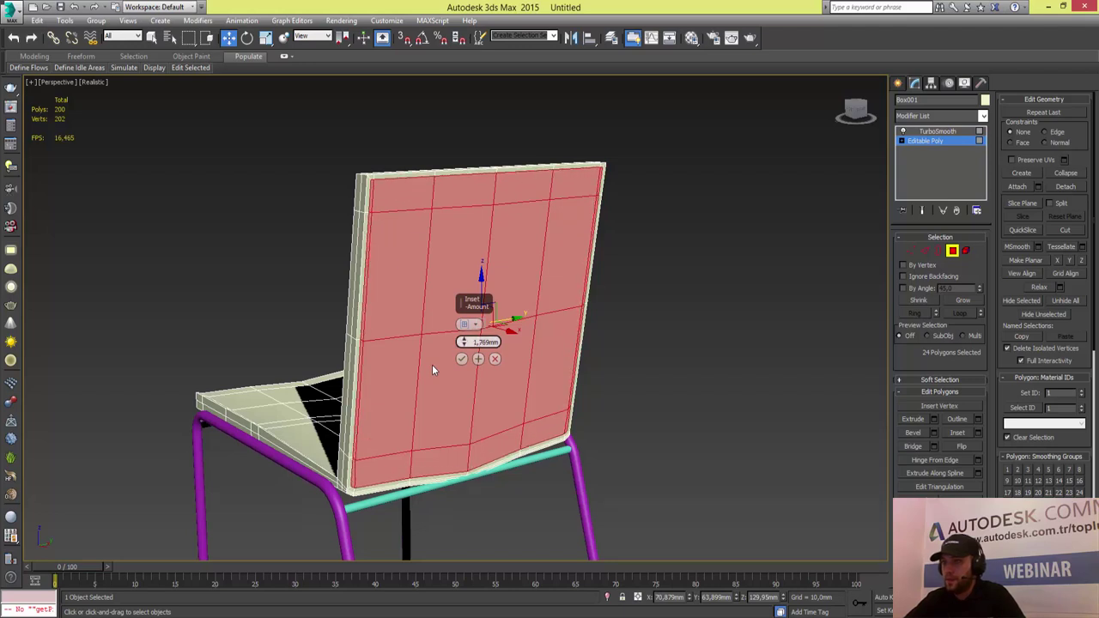
key(Return)
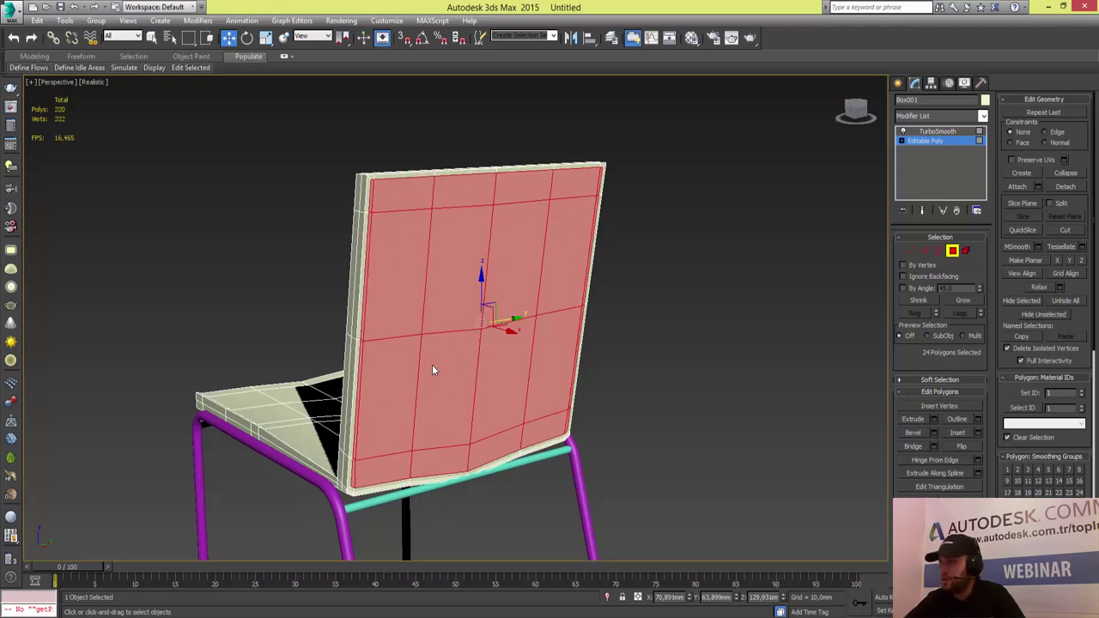
key(shift+e)
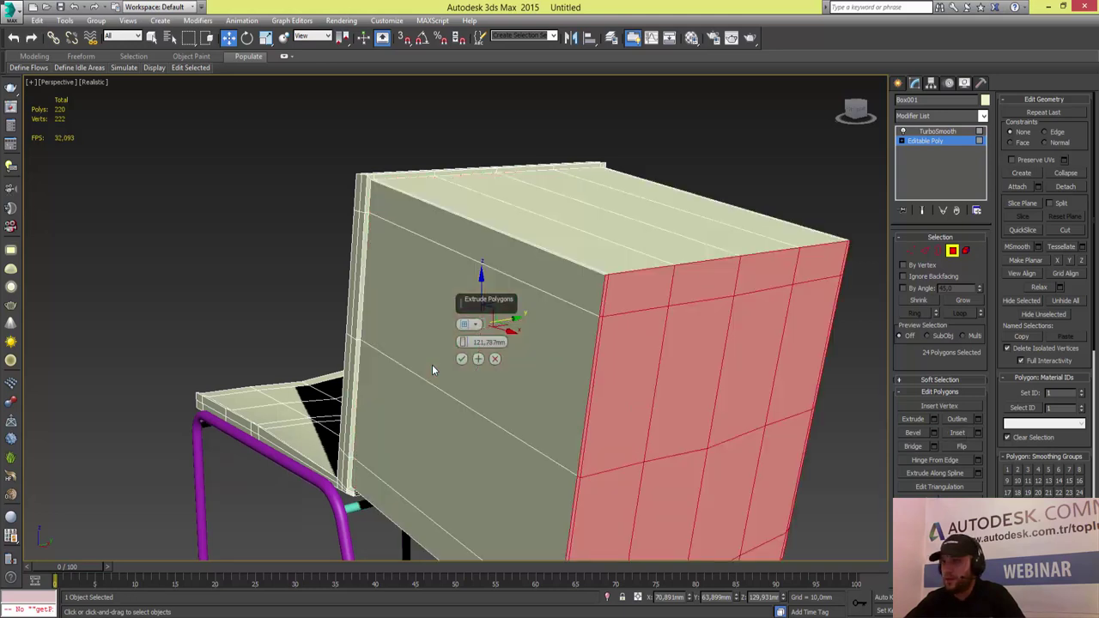
drag(433, 370, 432, 370)
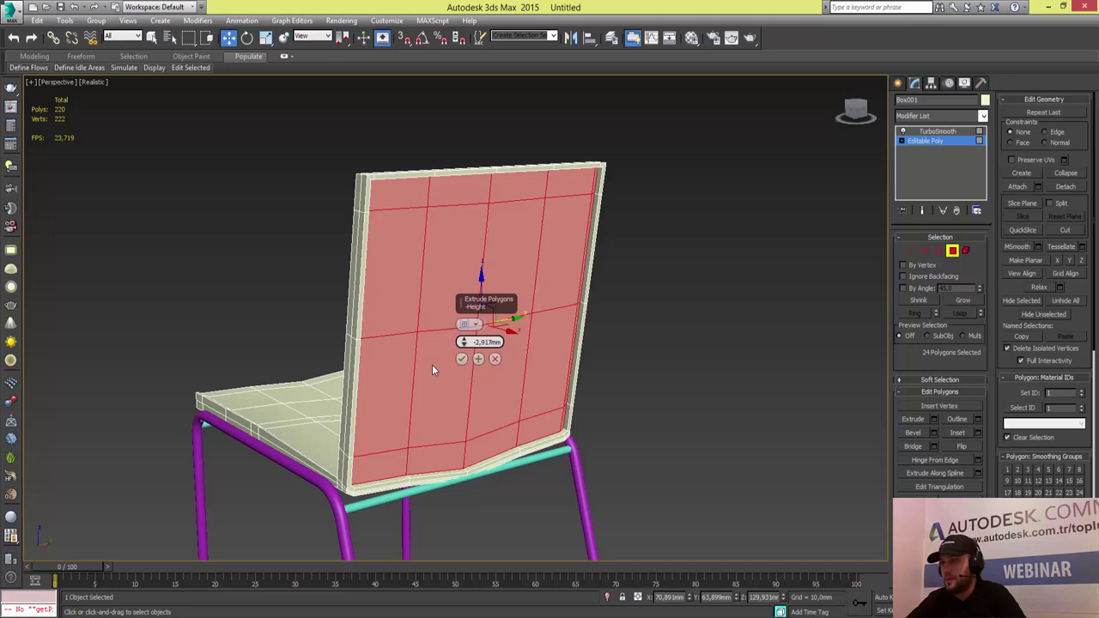
key(Return)
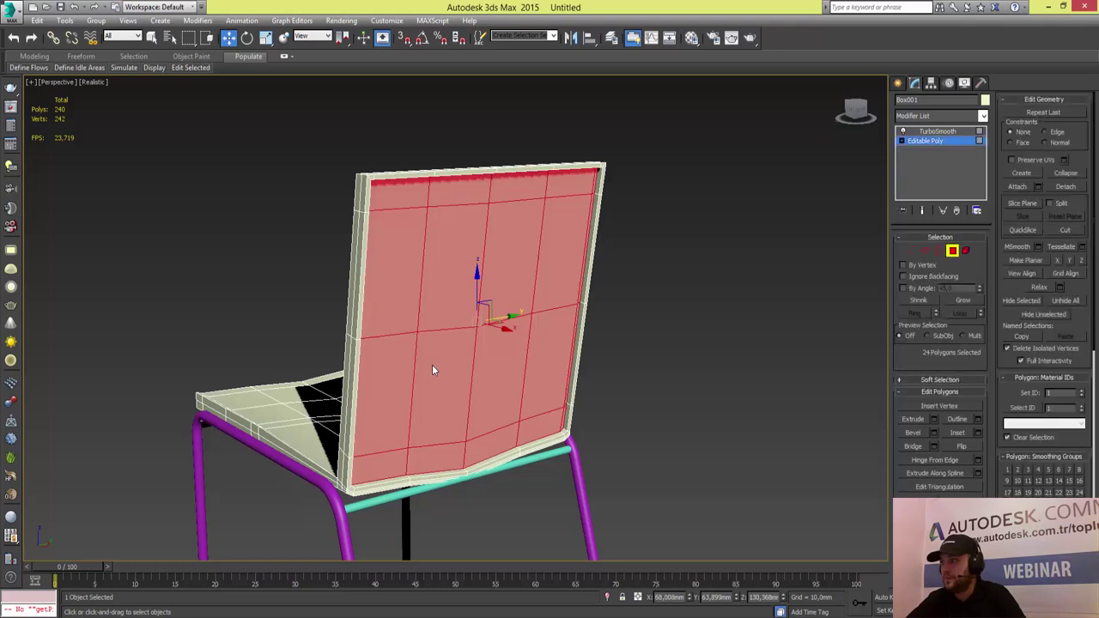
key(6)
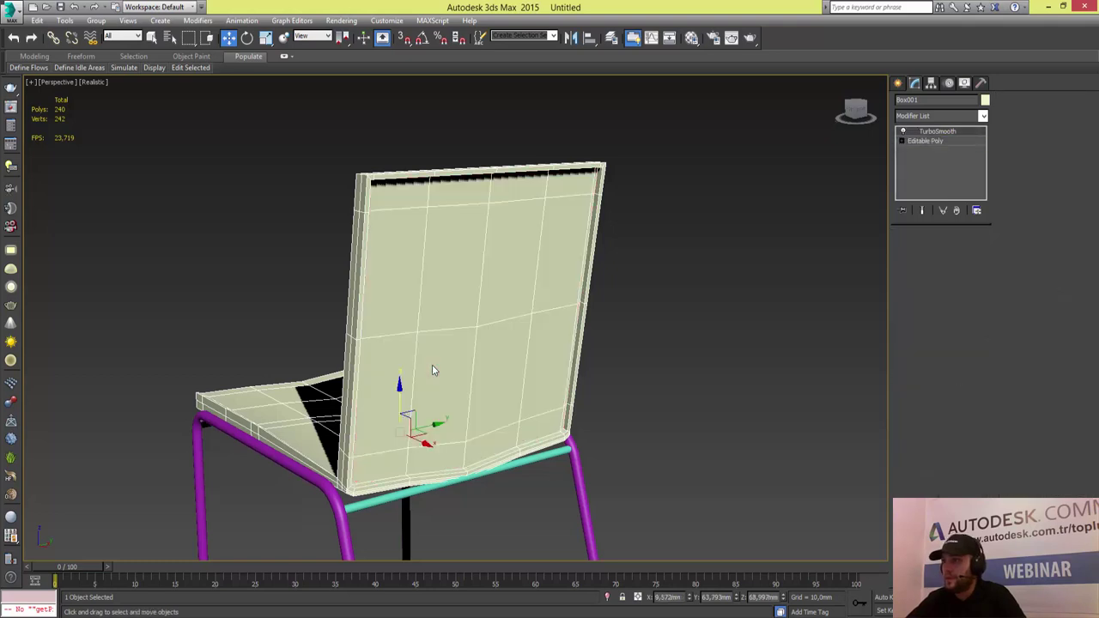
key(ctrl+d)
alt+middle_drag(433, 370, 433, 370)
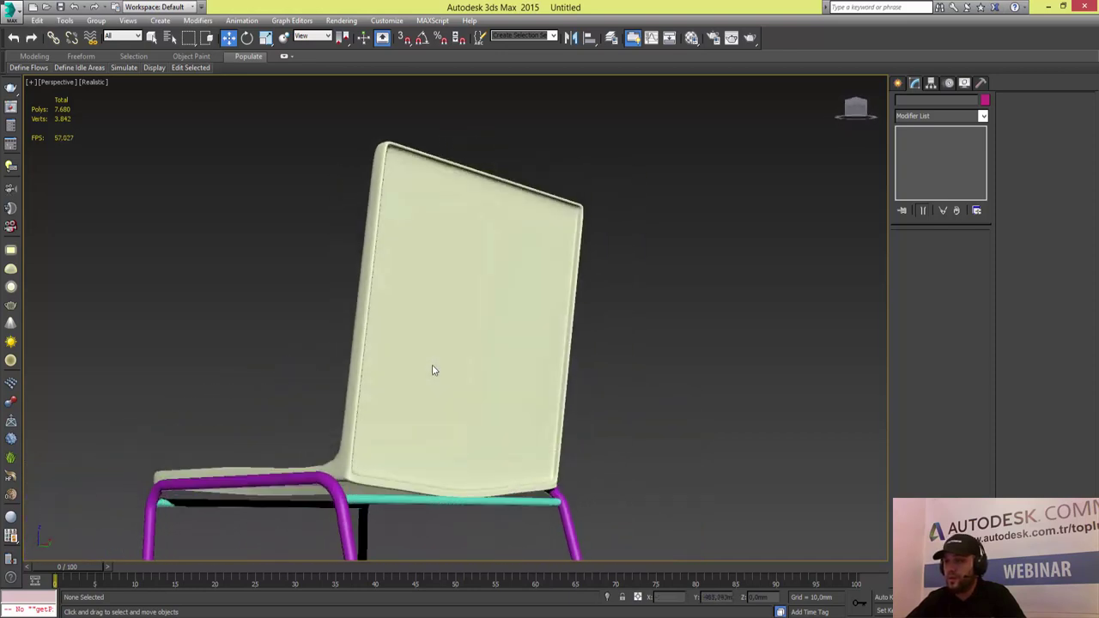
click(433, 370)
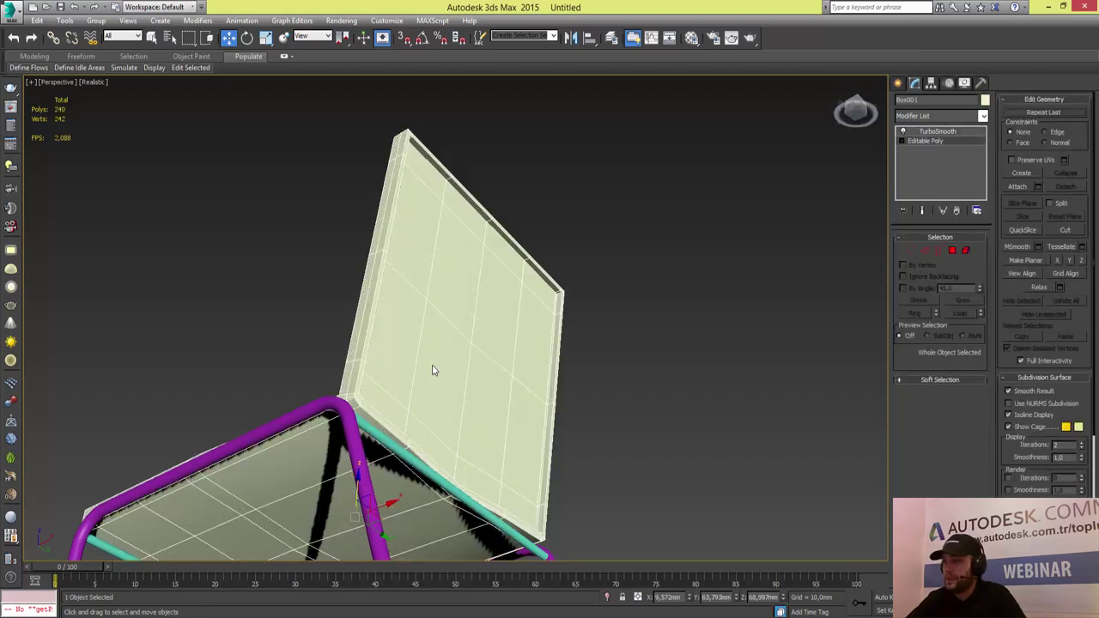
- Inspect the underside of the seat in Polygon and Edge modes, then restore the top/front/left/perspective layout
alt+middle_drag(433, 370, 433, 371)
scroll(433, 371, up, 2)
scroll(433, 371, up, 3)
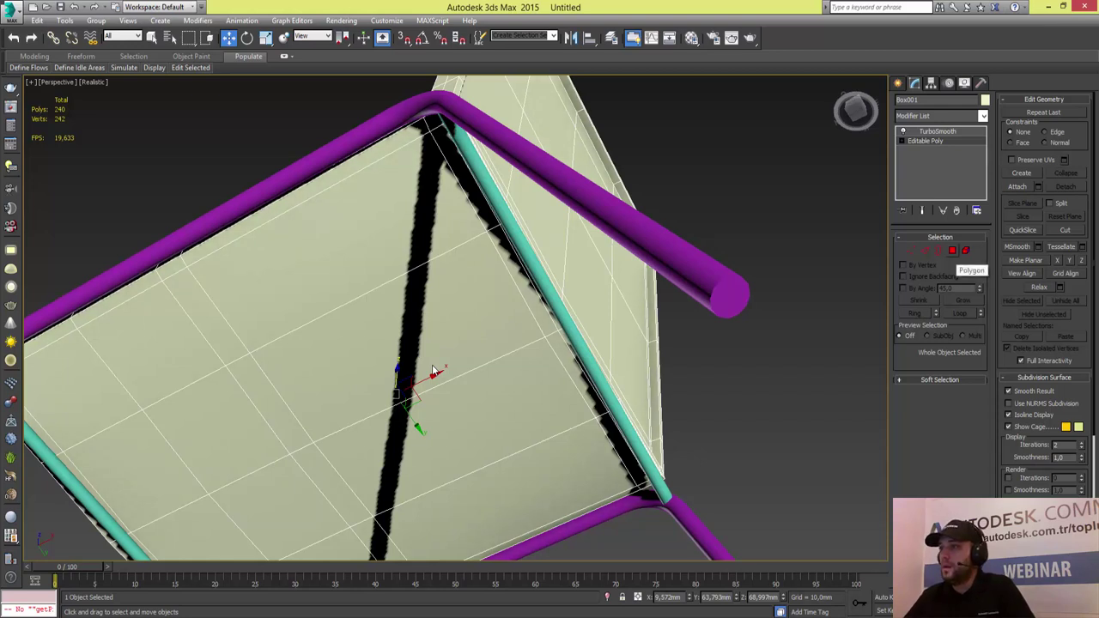
key(4)
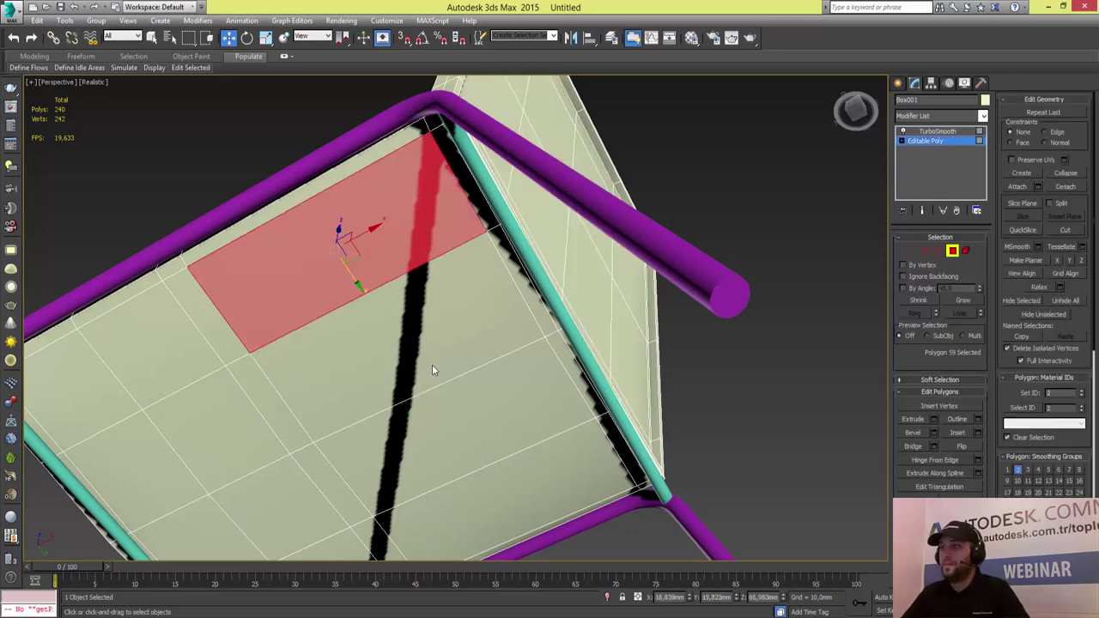
key(2)
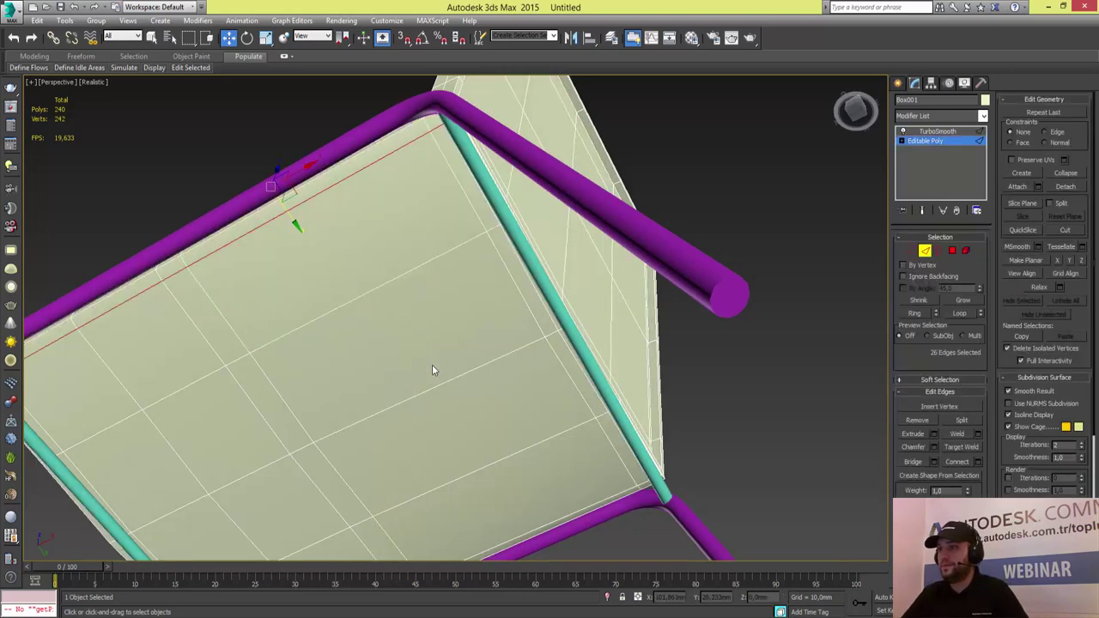
alt+middle_drag(433, 370, 433, 370)
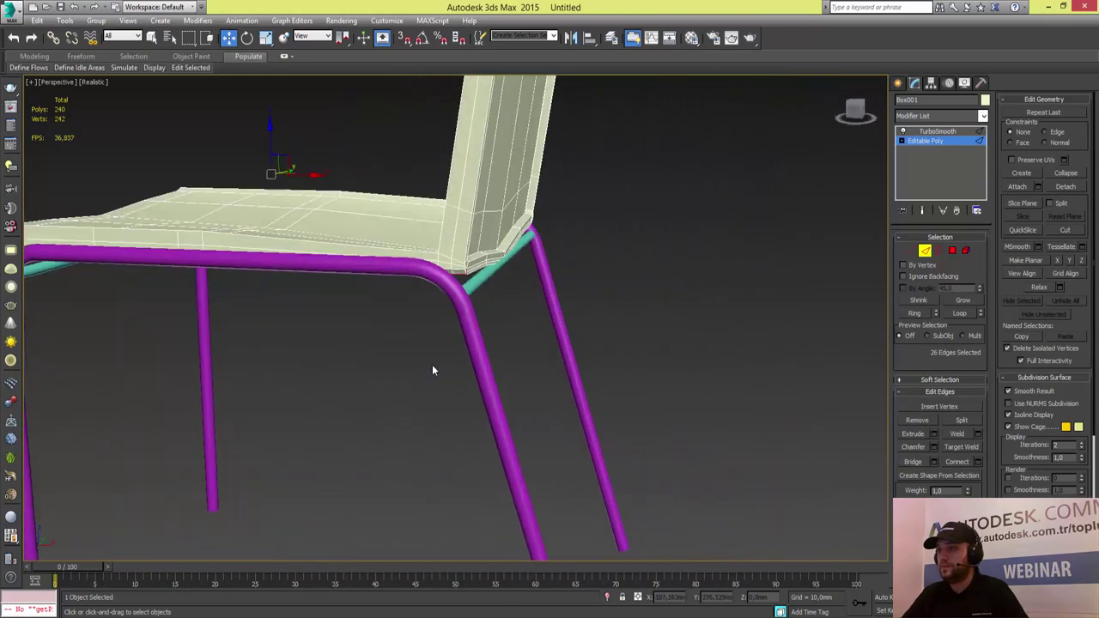
key(alt+w)
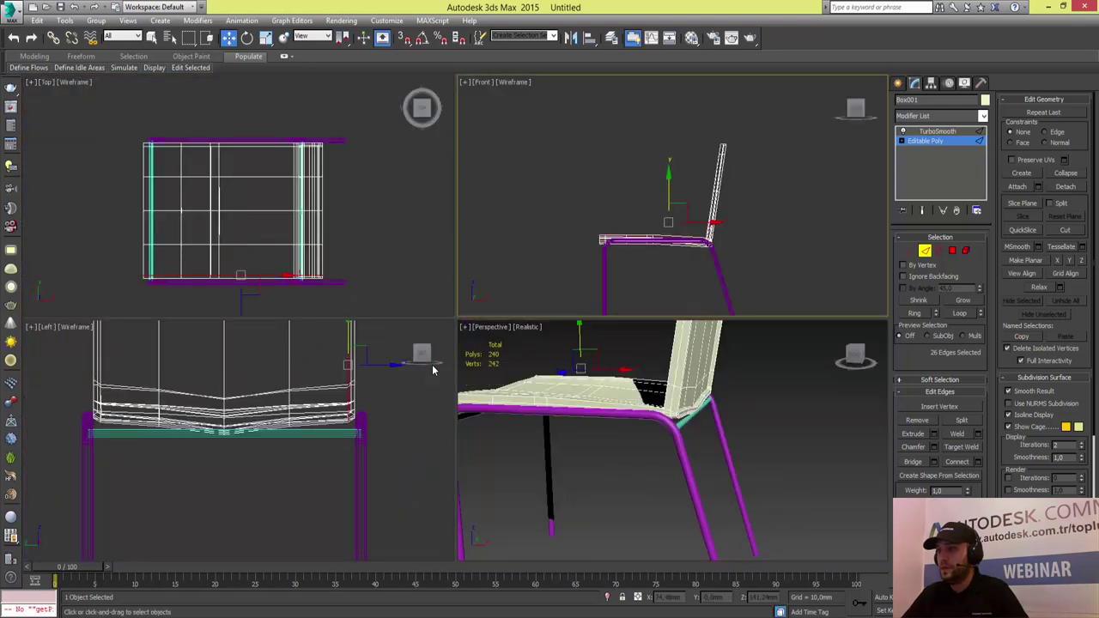
- In the maximized Front view, box-select all backrest vertices and move them further back
key(alt+w)
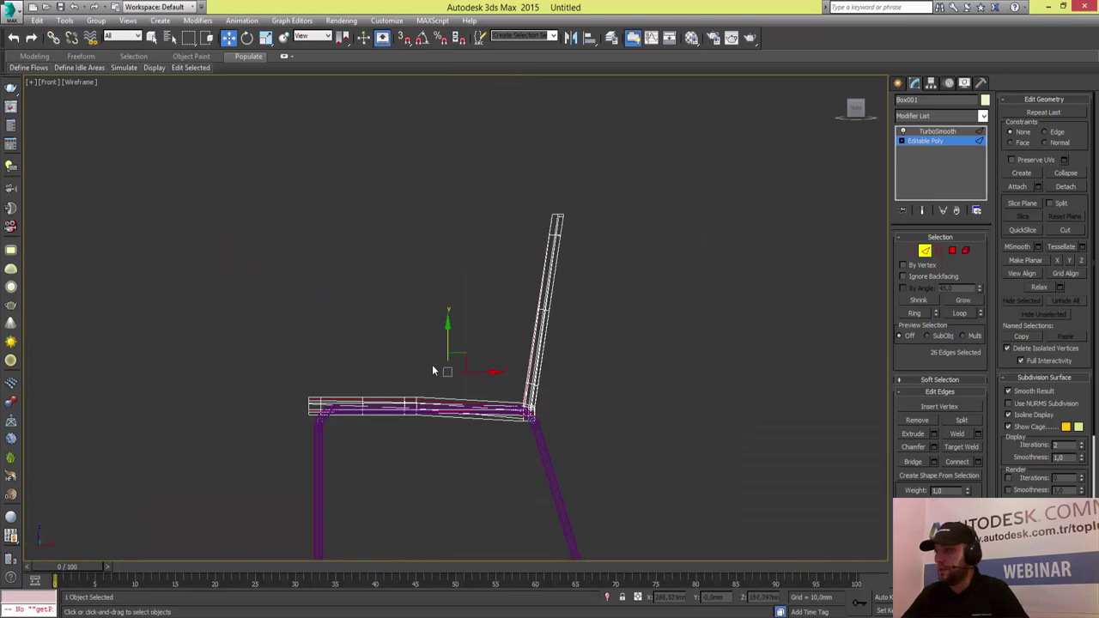
key(1)
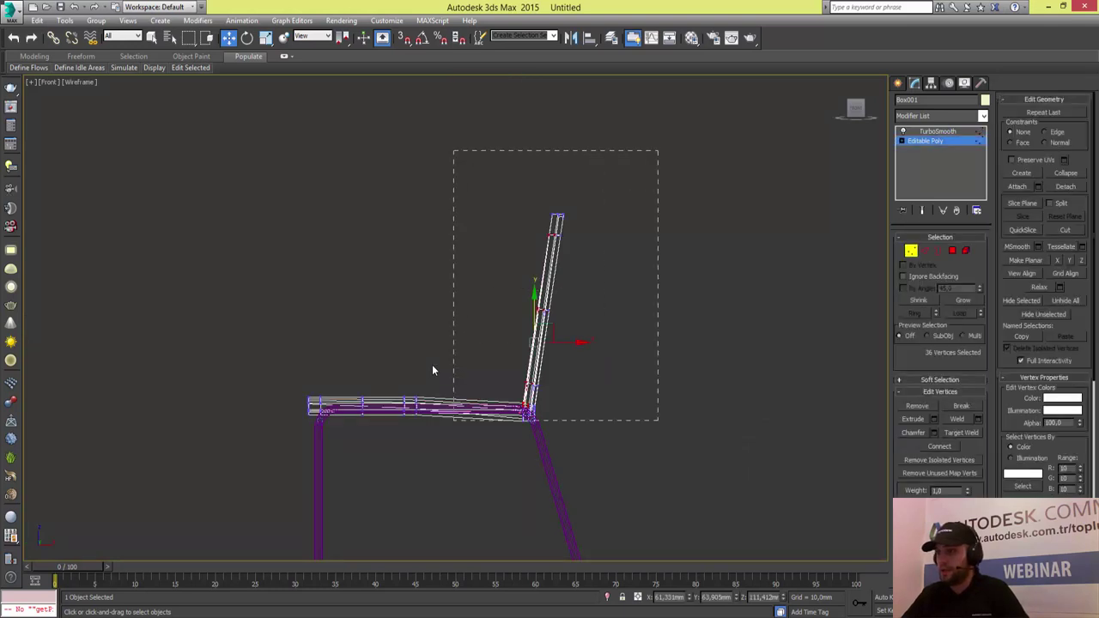
drag(454, 150, 658, 421)
drag(433, 370, 433, 370)
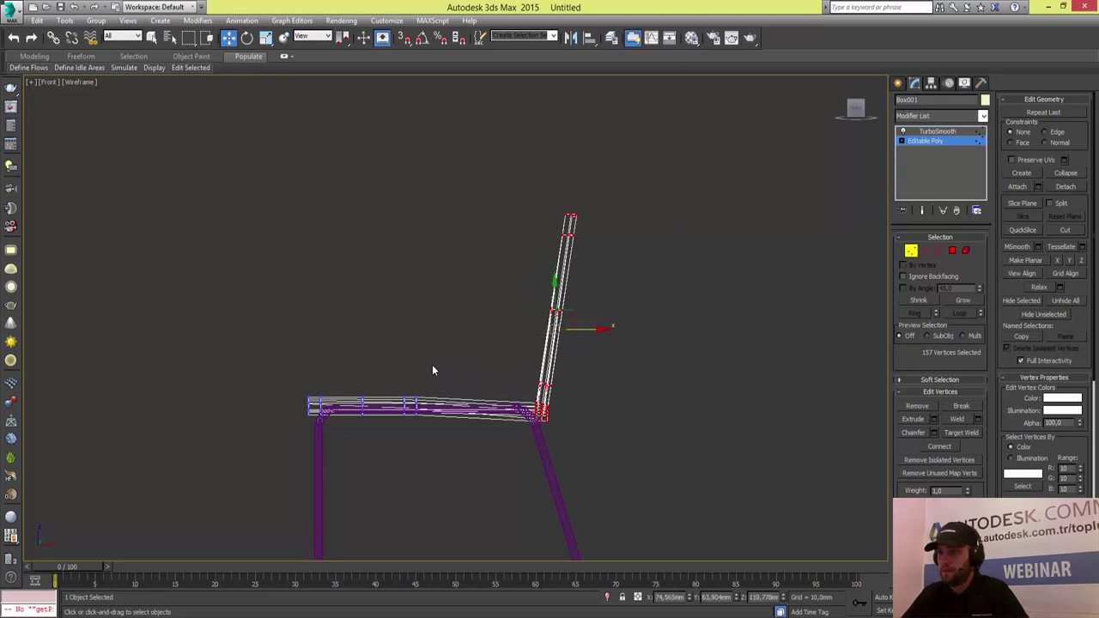
- Nudge the seat's front-end vertices slightly forward, then exit Vertex level and maximize Perspective
drag(267, 368, 336, 425)
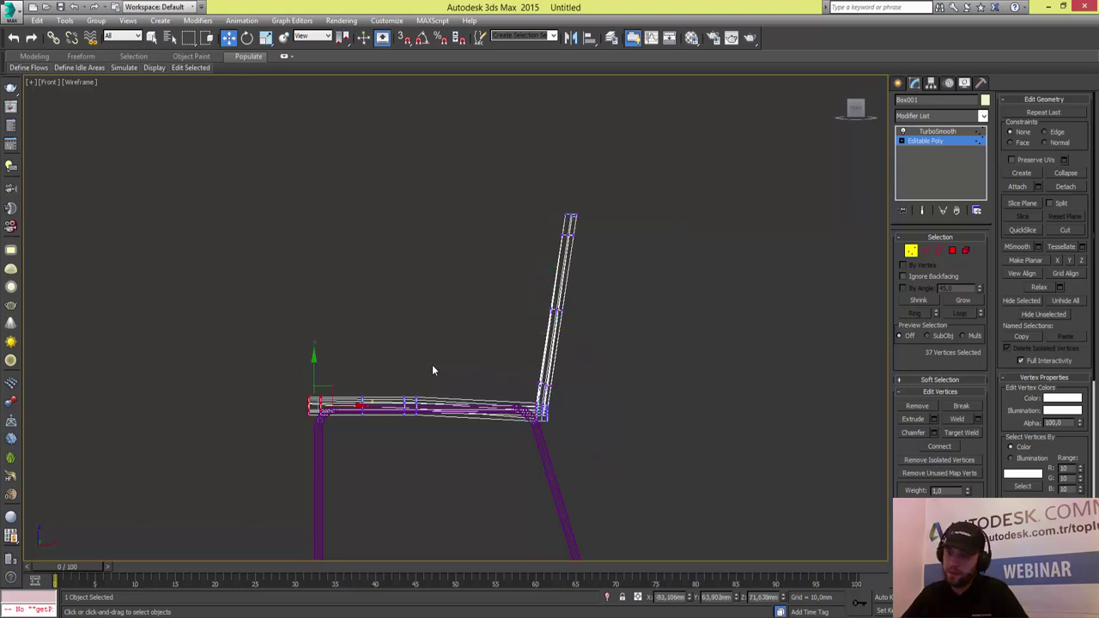
drag(432, 370, 433, 370)
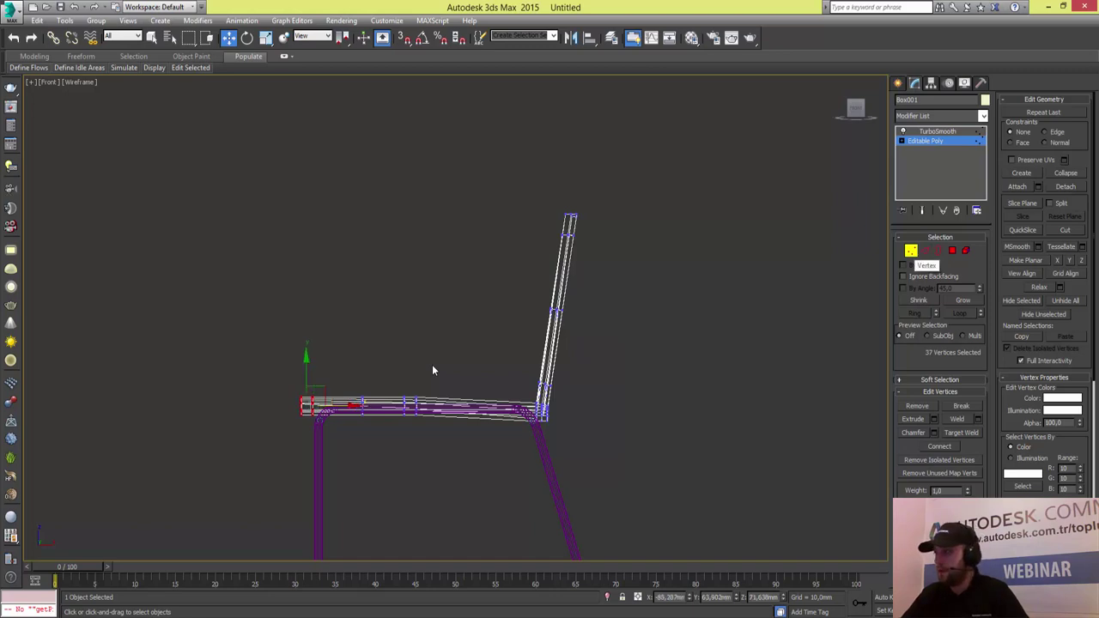
key(1)
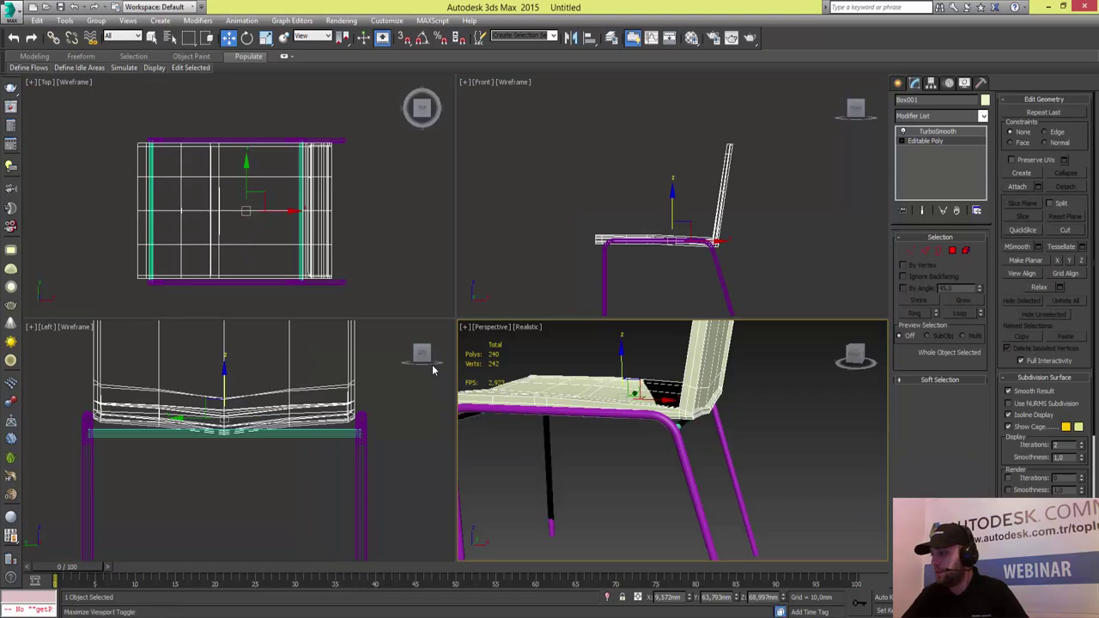
key(alt+w)
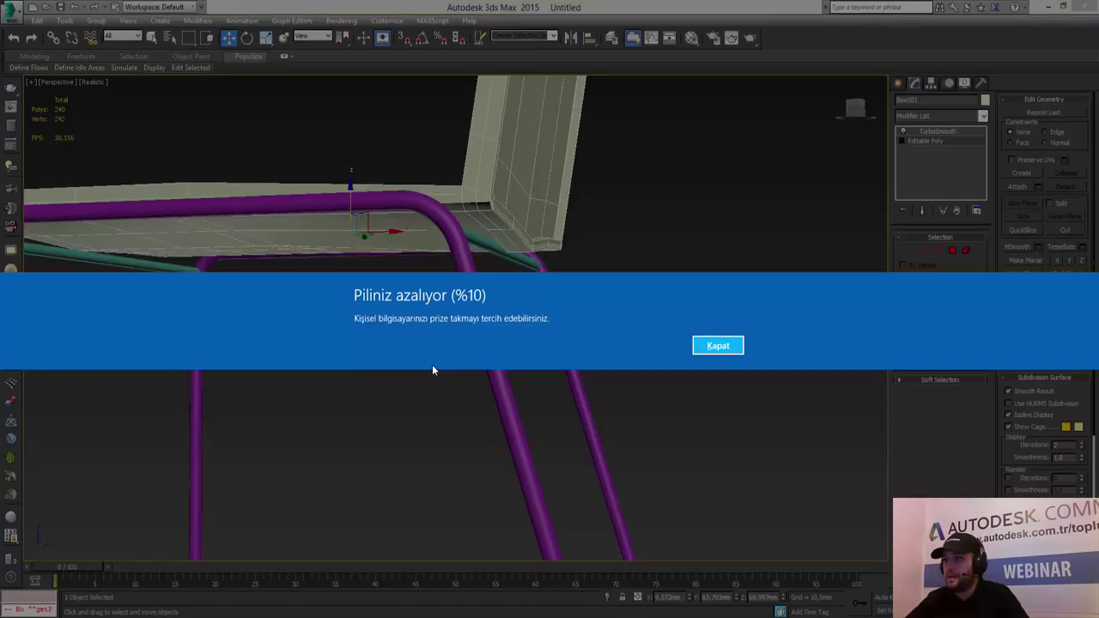
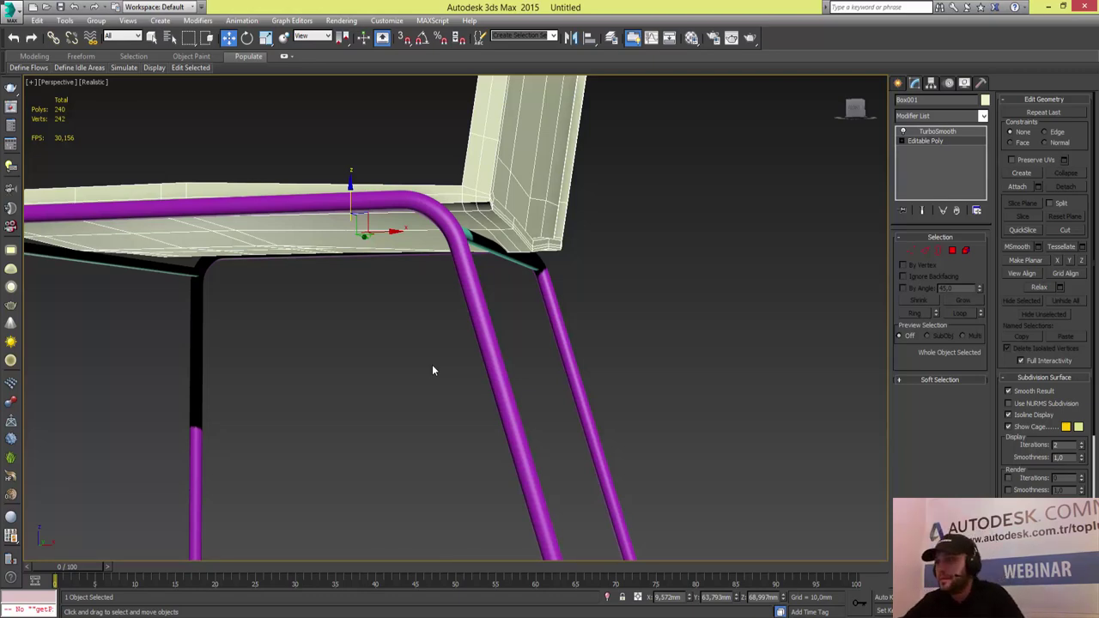
- Zoom in under the seat on the cyan crossbar and enter Edge sub-object mode
alt+middle_drag(433, 370, 433, 370)
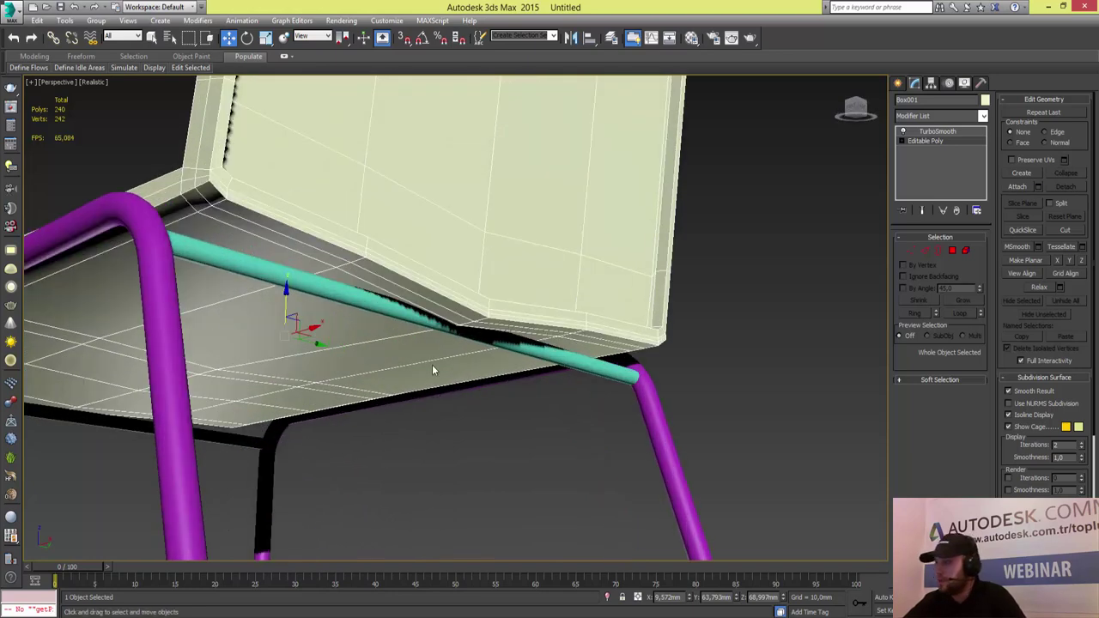
key(alt+z)
drag(433, 371, 433, 370)
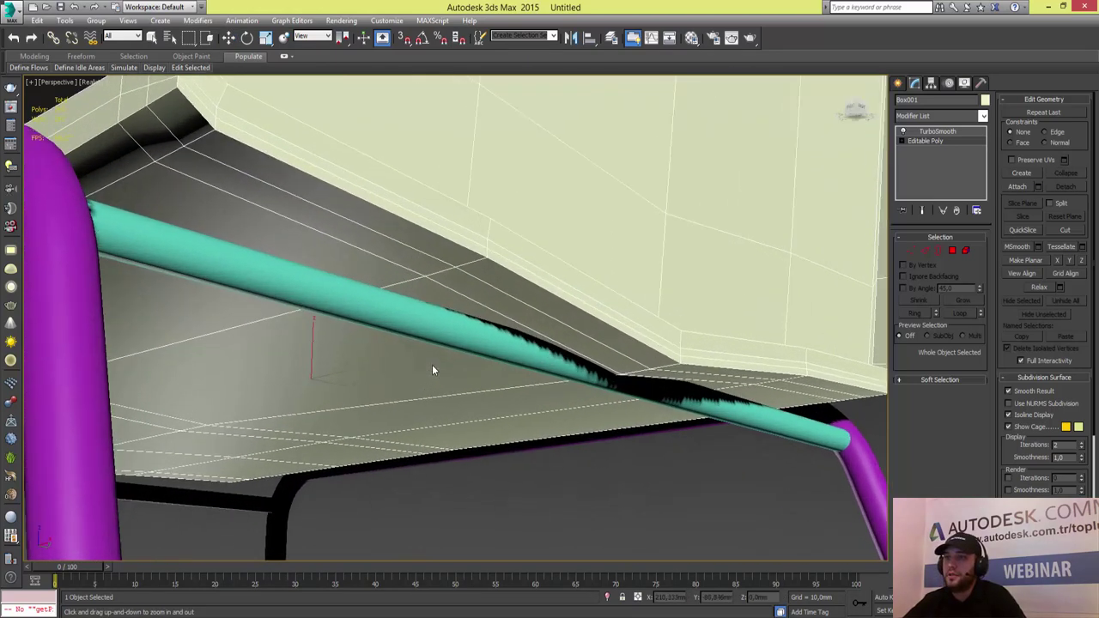
key(w)
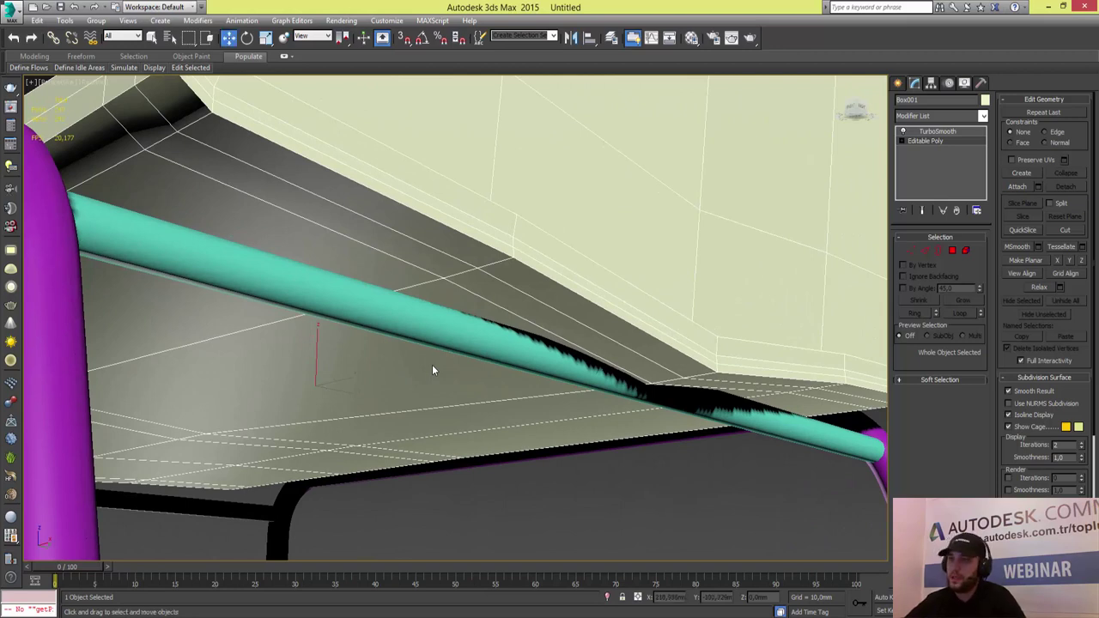
key(2)
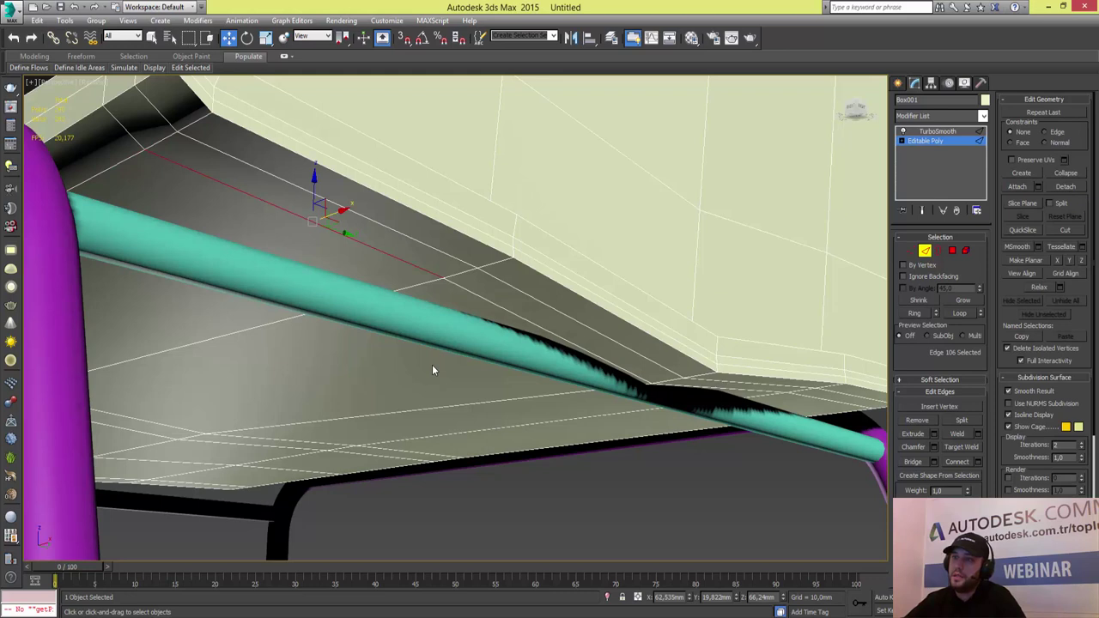
- Connect the two selected seat edges with 2 segments and a -51 pinch
ctrl+click(433, 370)
key(ctrl+shift+e)
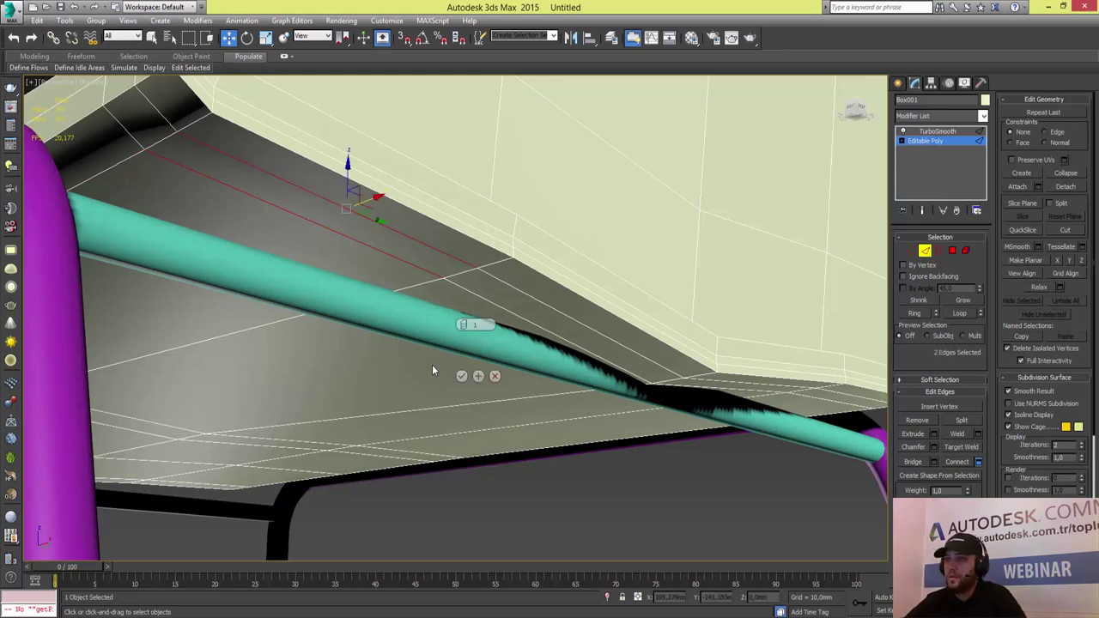
text(2)
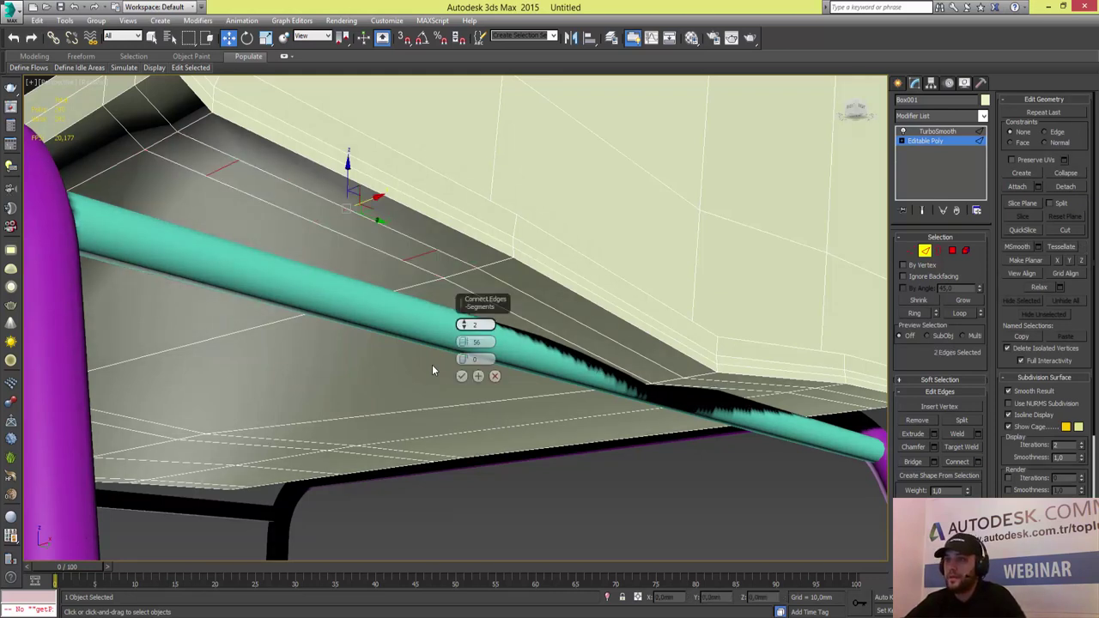
key(Tab)
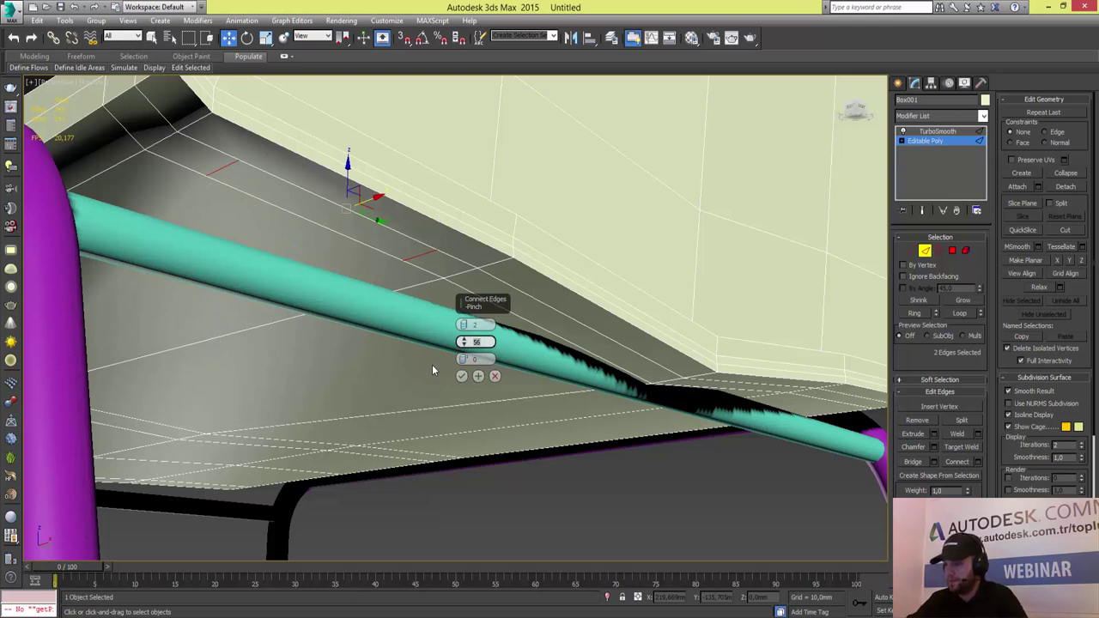
text(0)
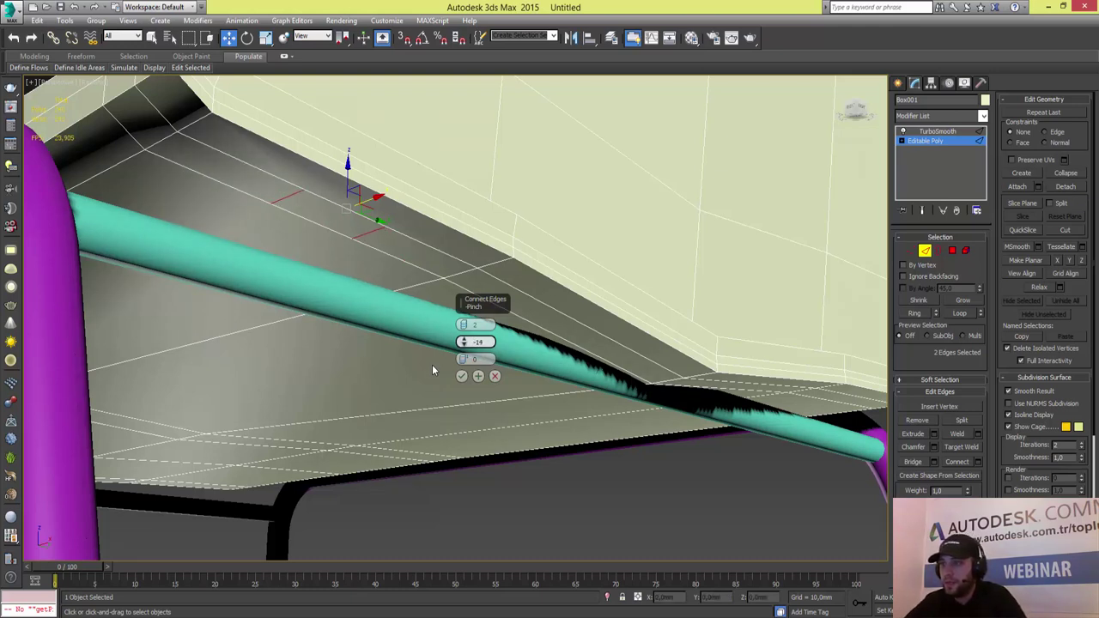
text(-56)
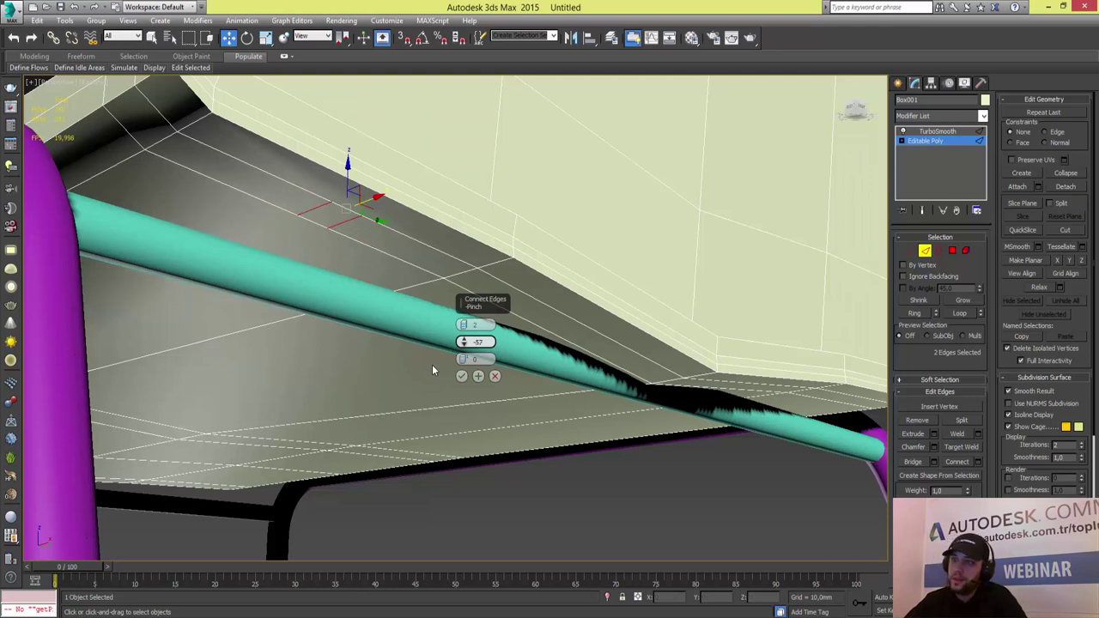
key(Return)
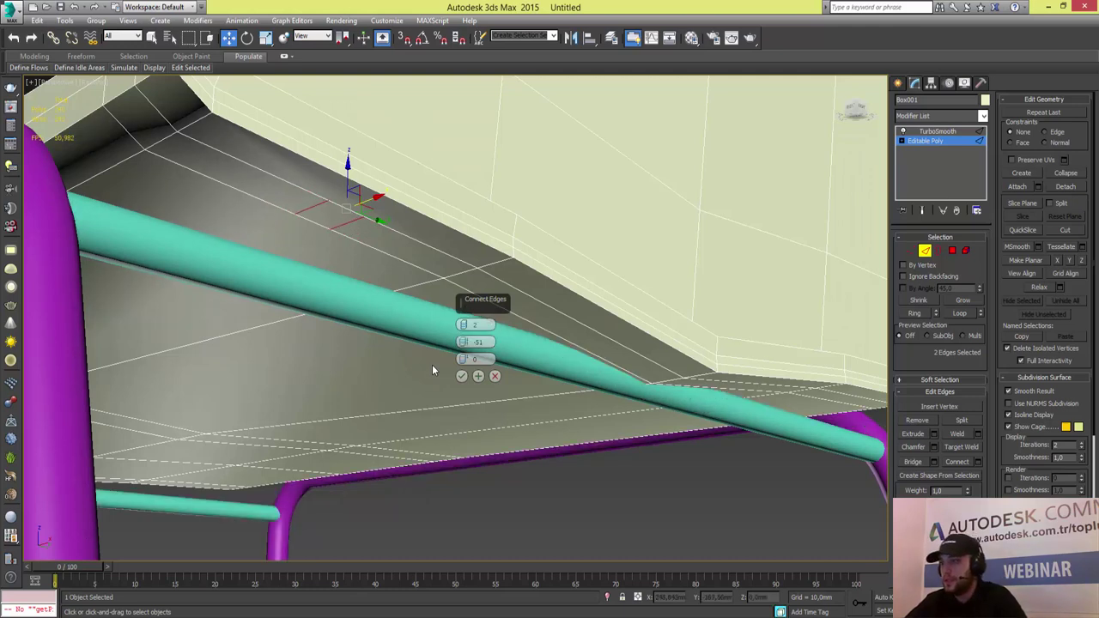
key(Return)
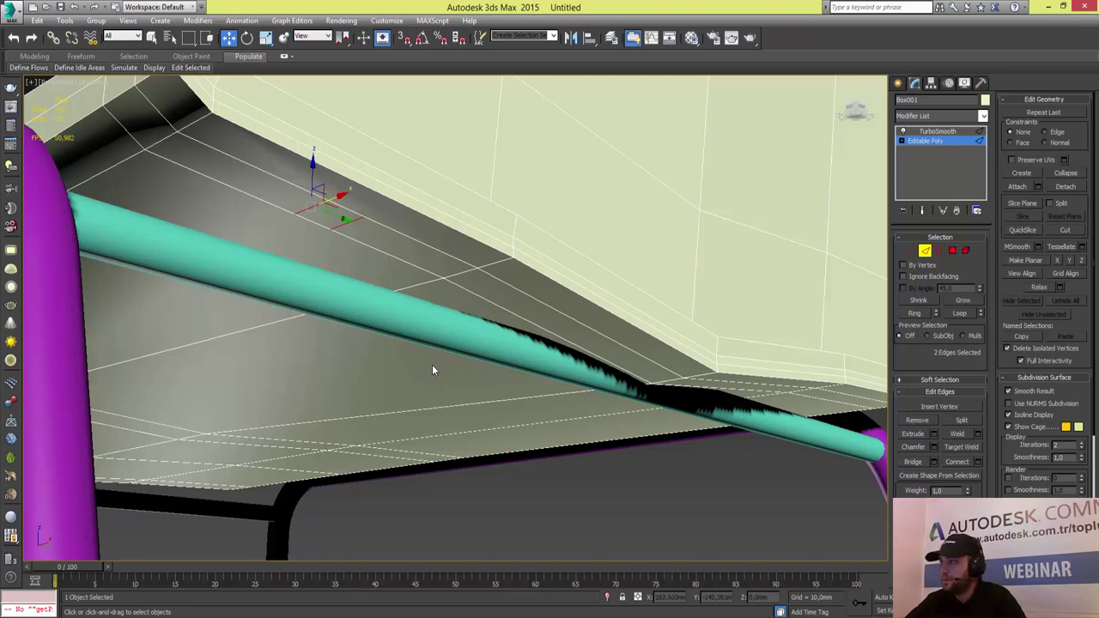
- Extrude the small face between the new edges about 5.9 mm down toward the crossbar
key(4)
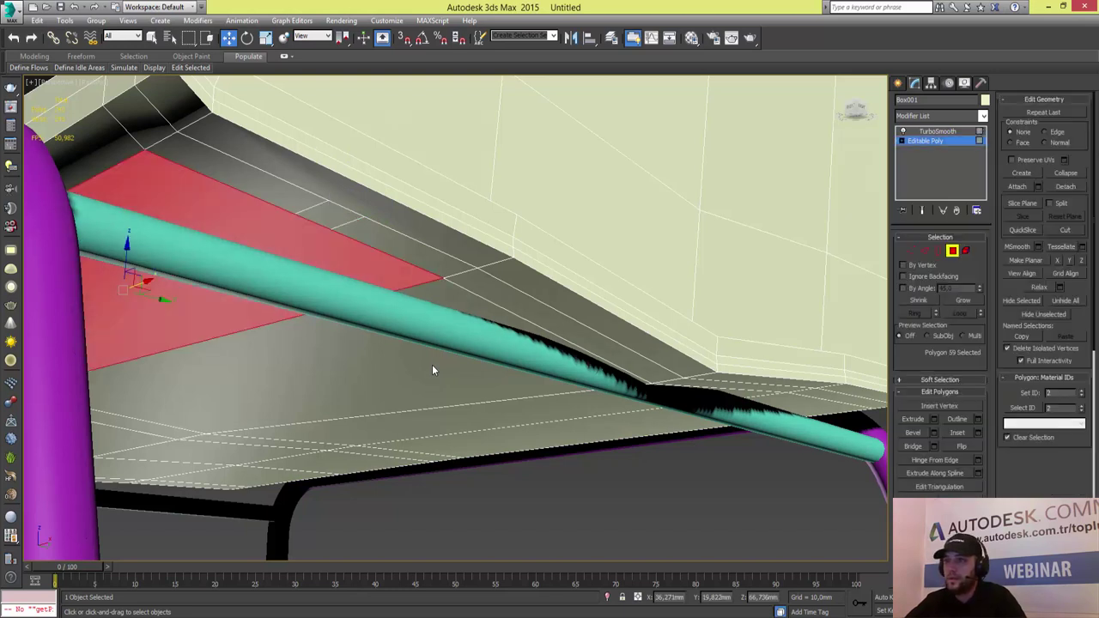
key(ctrl+i)
key(shift+e)
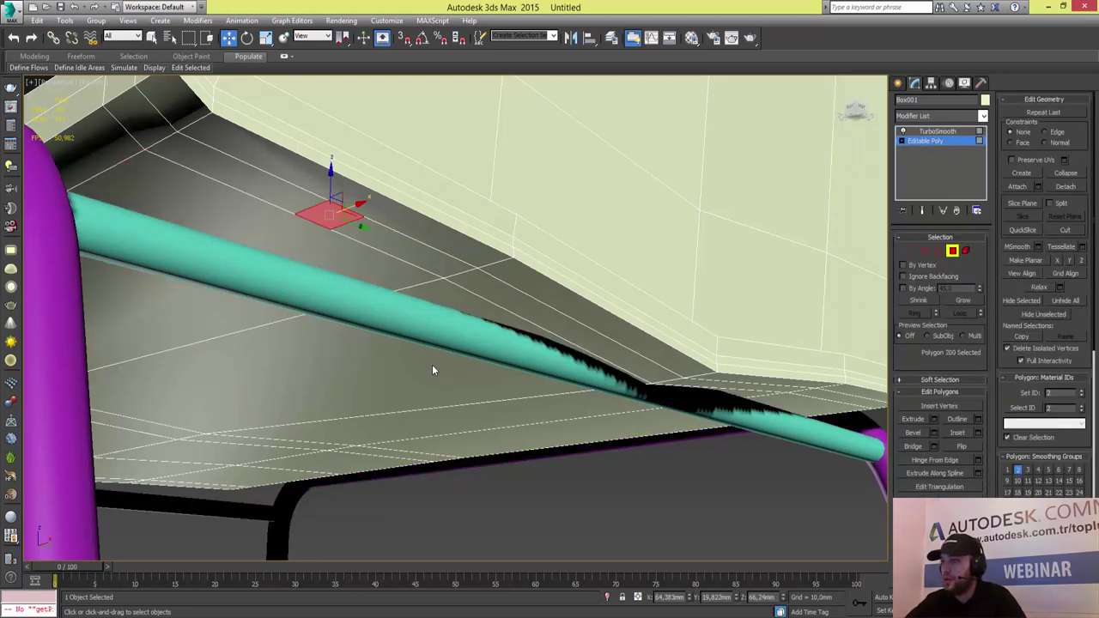
key(Tab)
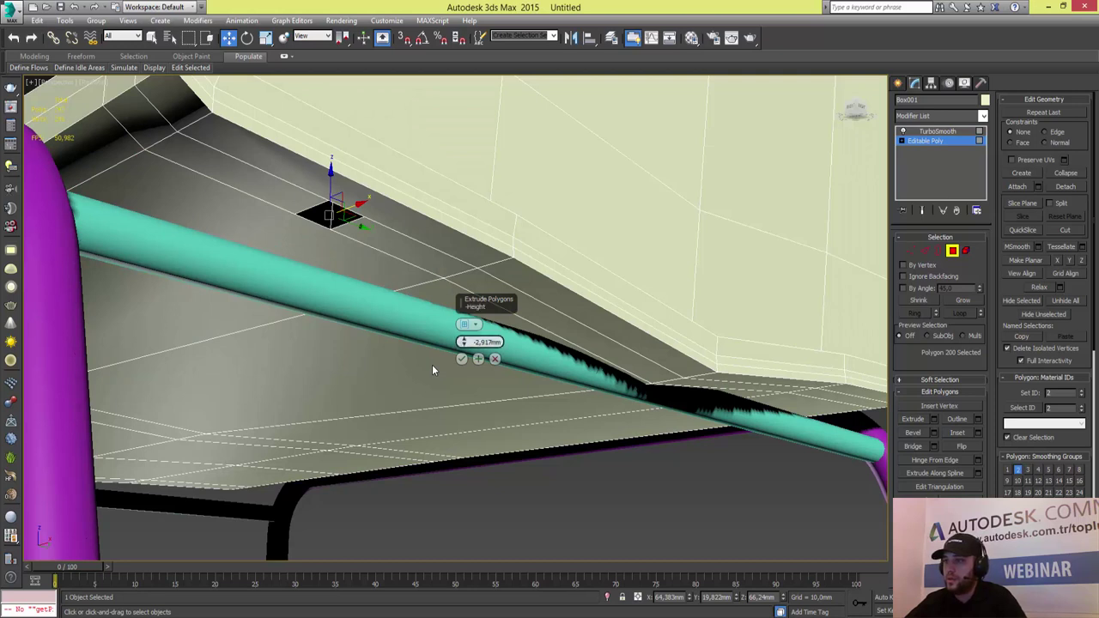
text(0)
key(Return)
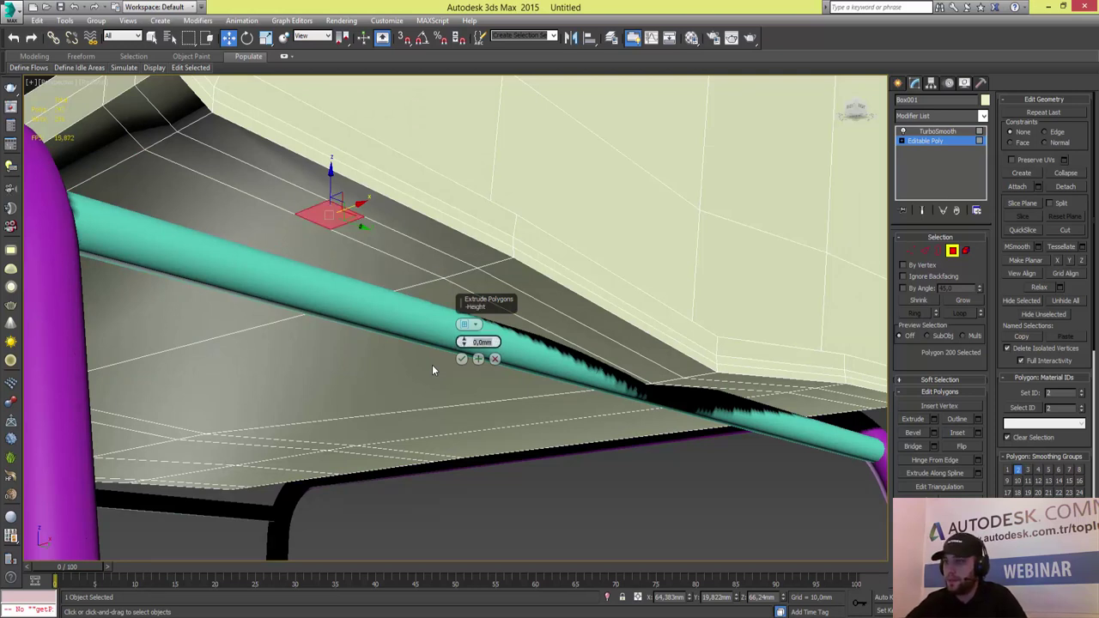
drag(463, 342, 463, 341)
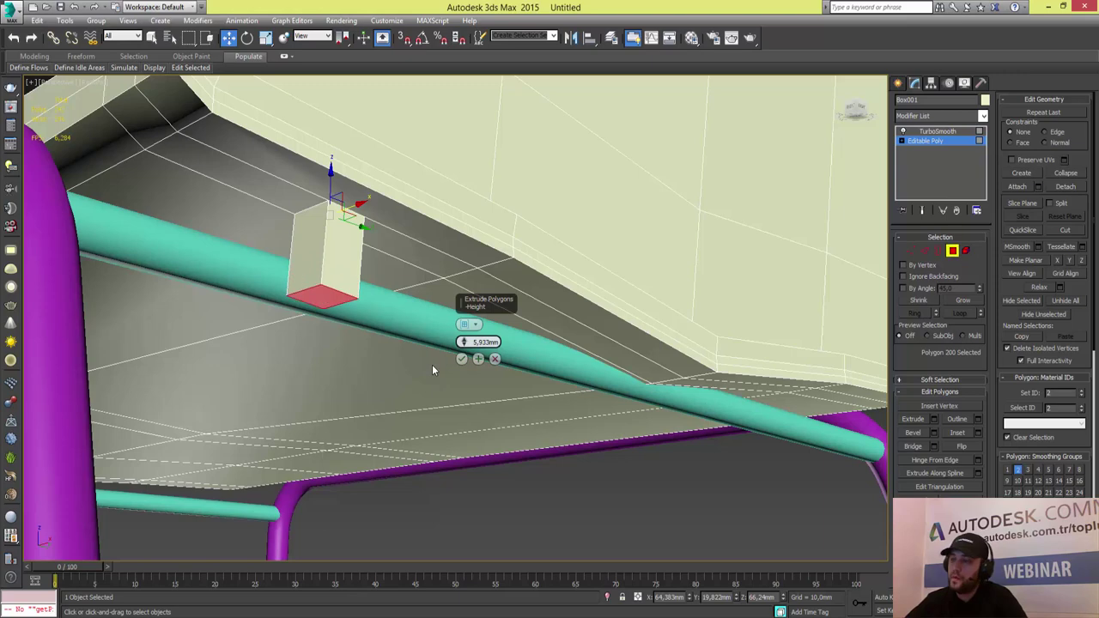
key(Return)
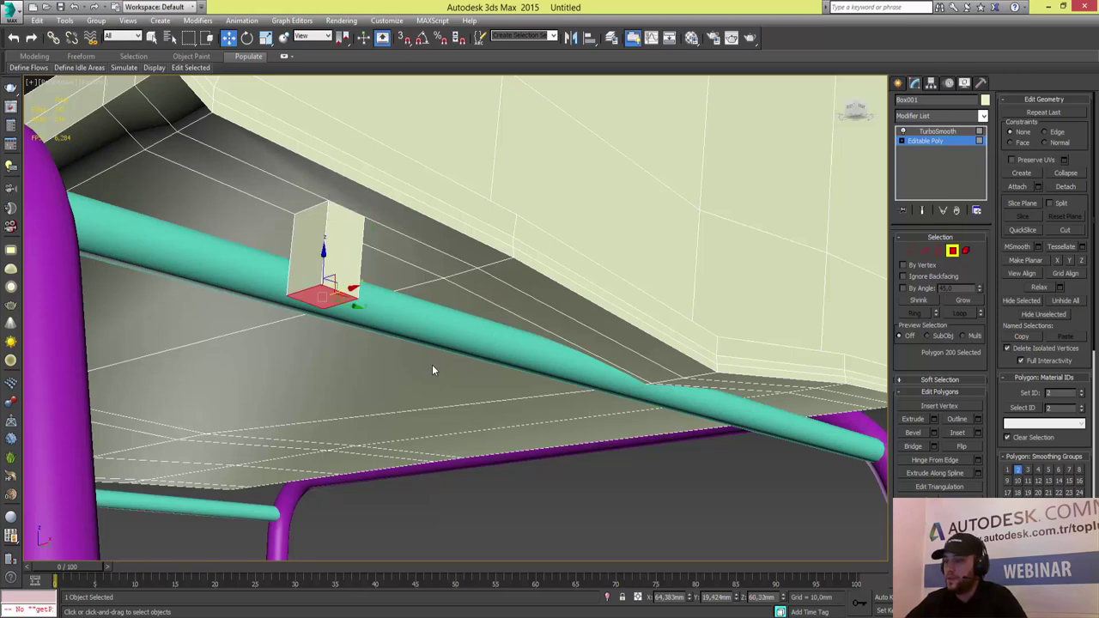
key(alt+w)
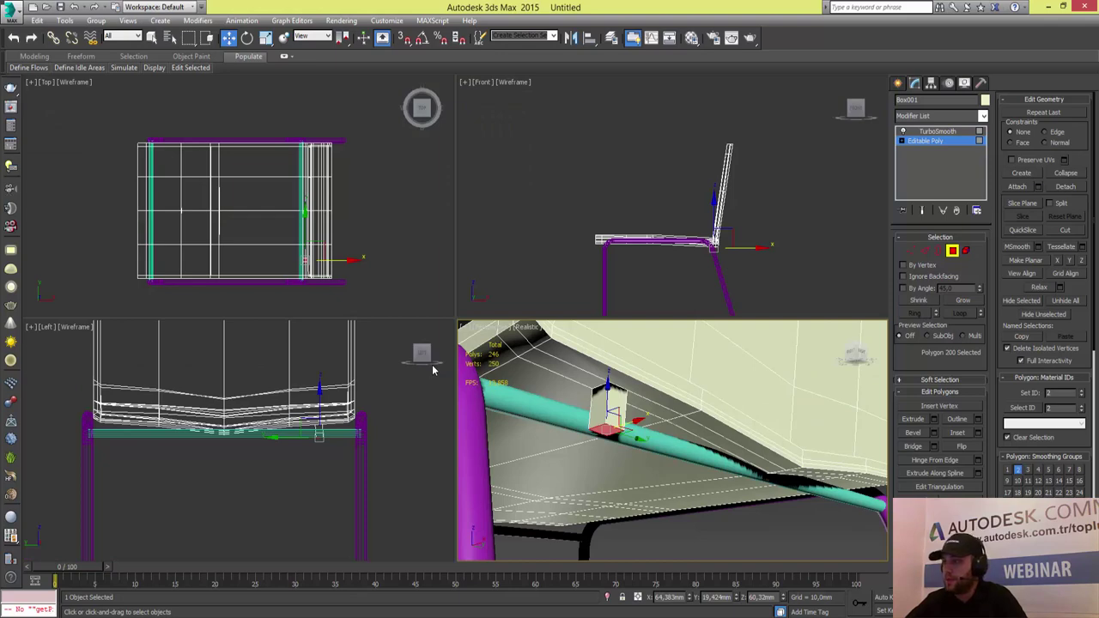
- In the maximized Front view, nudge the block's bottom face slightly down
key(alt+w)
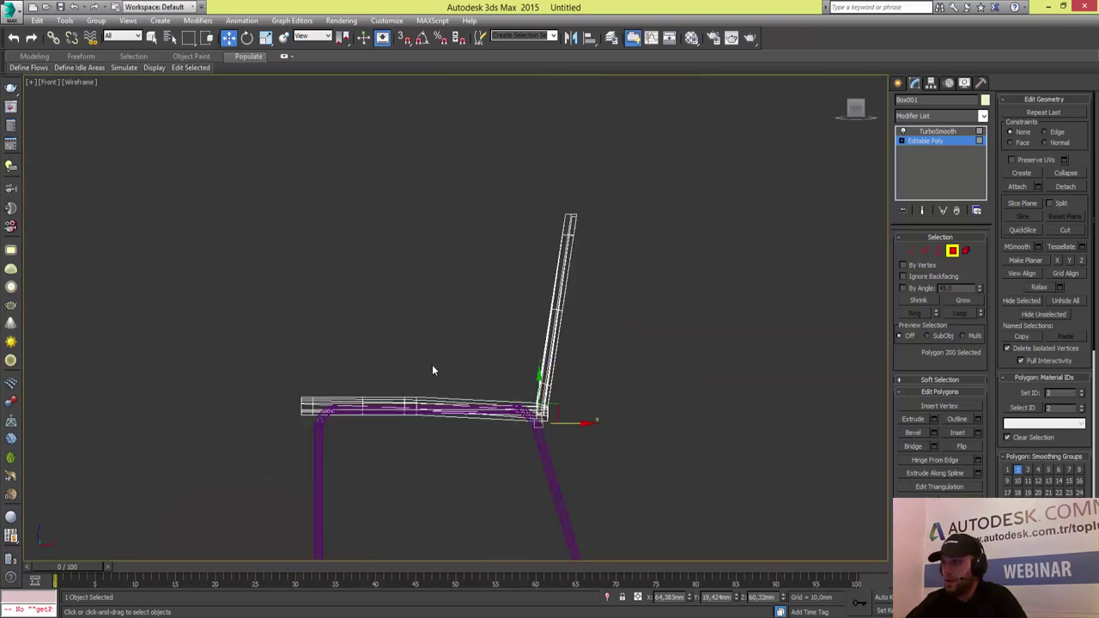
scroll(433, 371, up, 2)
scroll(433, 371, up, 2)
scroll(433, 371, up, 2)
scroll(433, 371, up, 2)
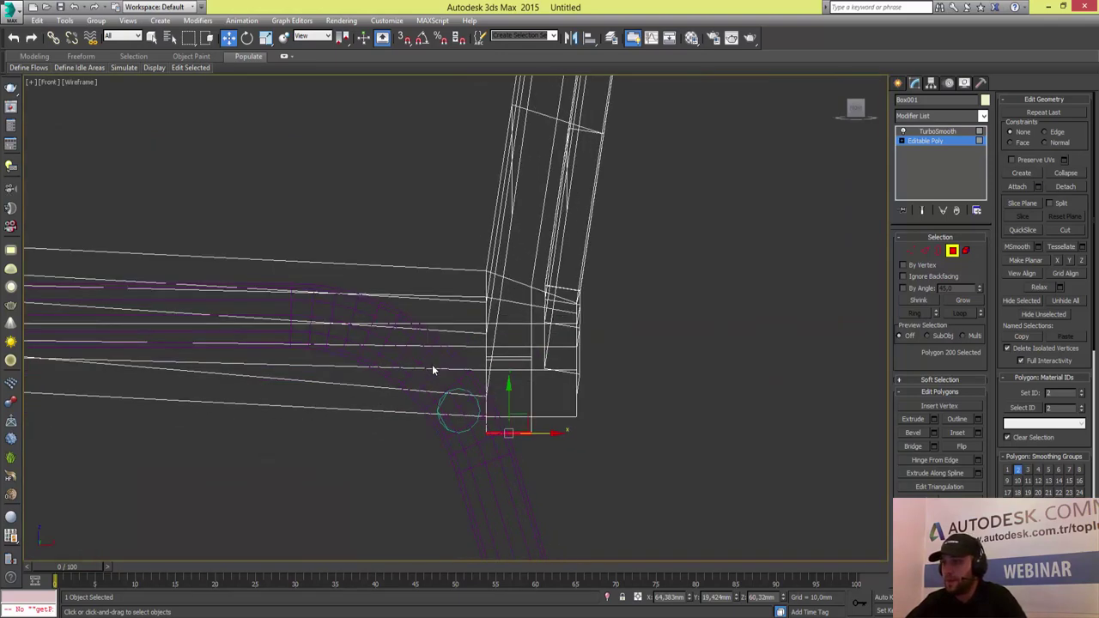
scroll(433, 371, up, 2)
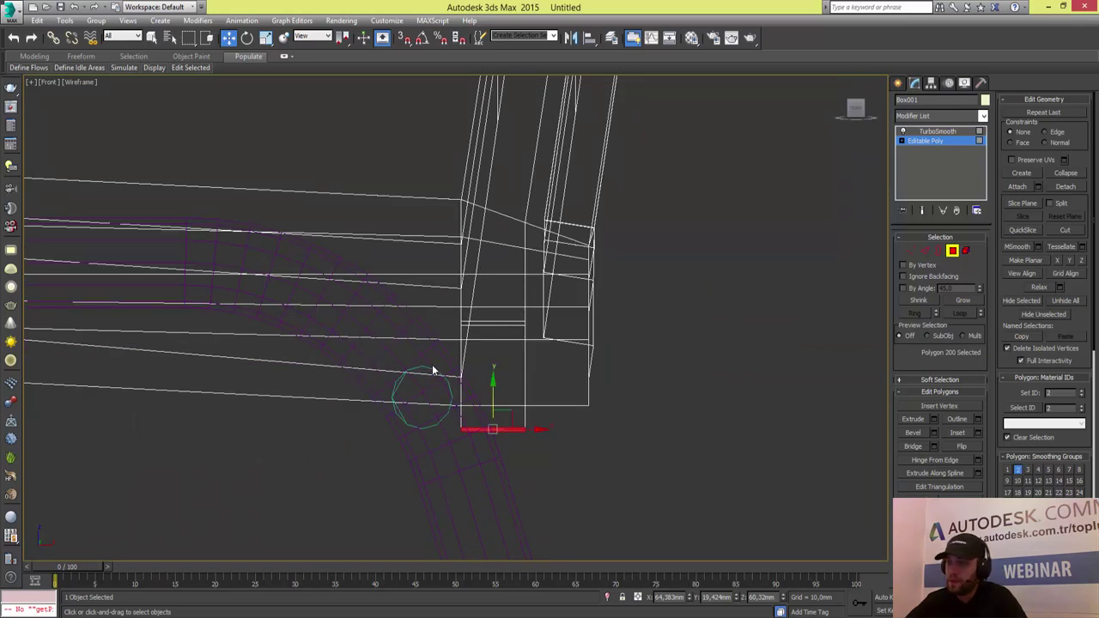
drag(433, 371, 433, 375)
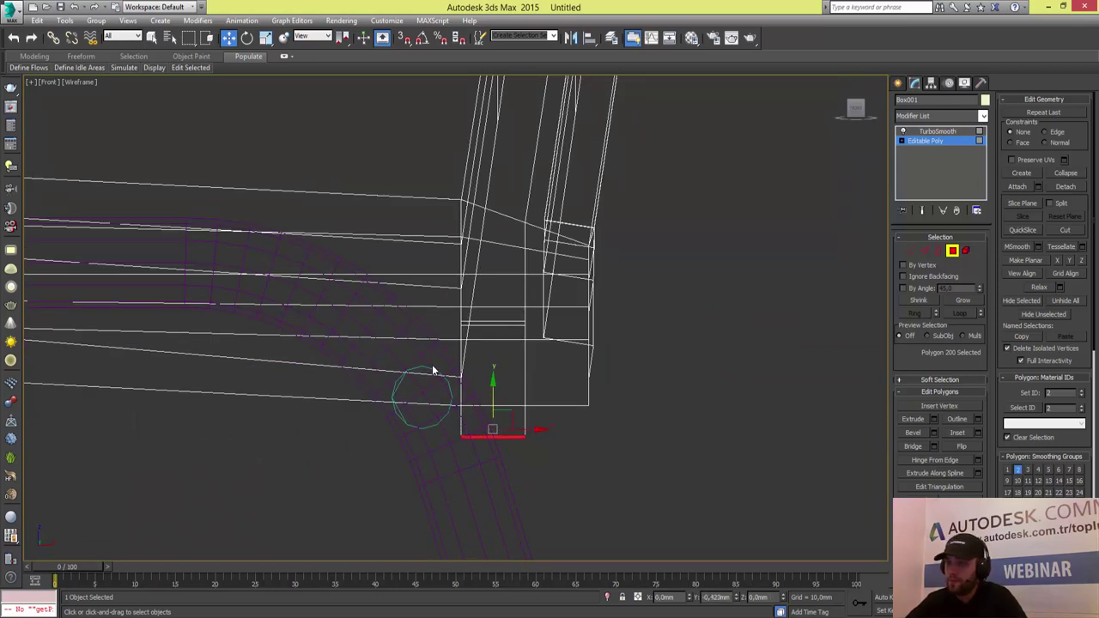
drag(433, 371, 433, 371)
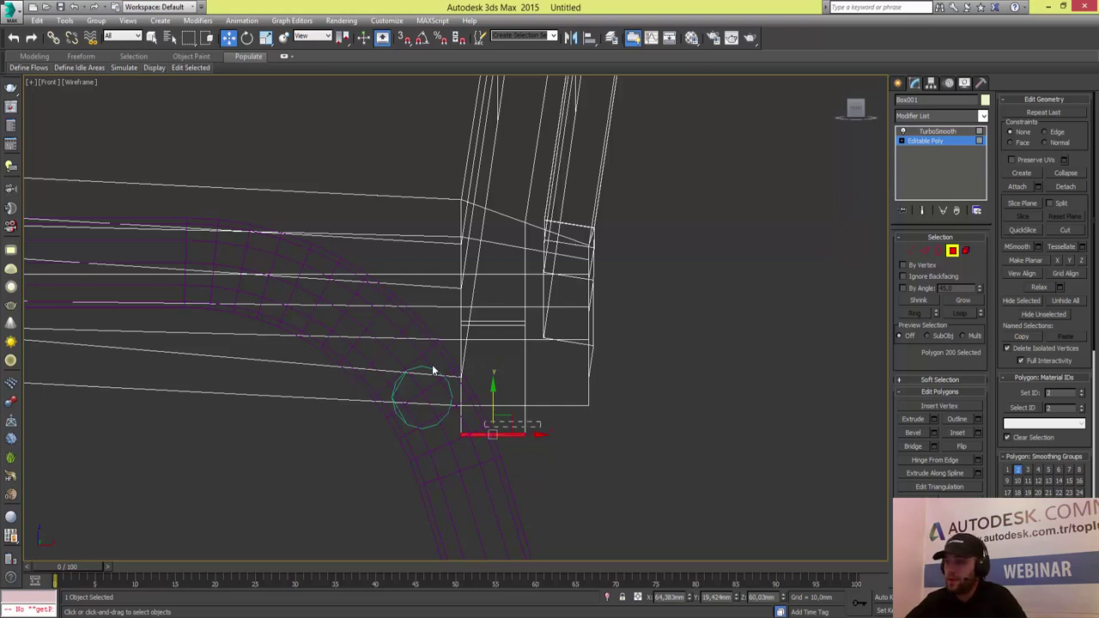
- Grow the selection to the whole block and centre it over the crossbar's cross-section
key(ctrl+Page_Up)
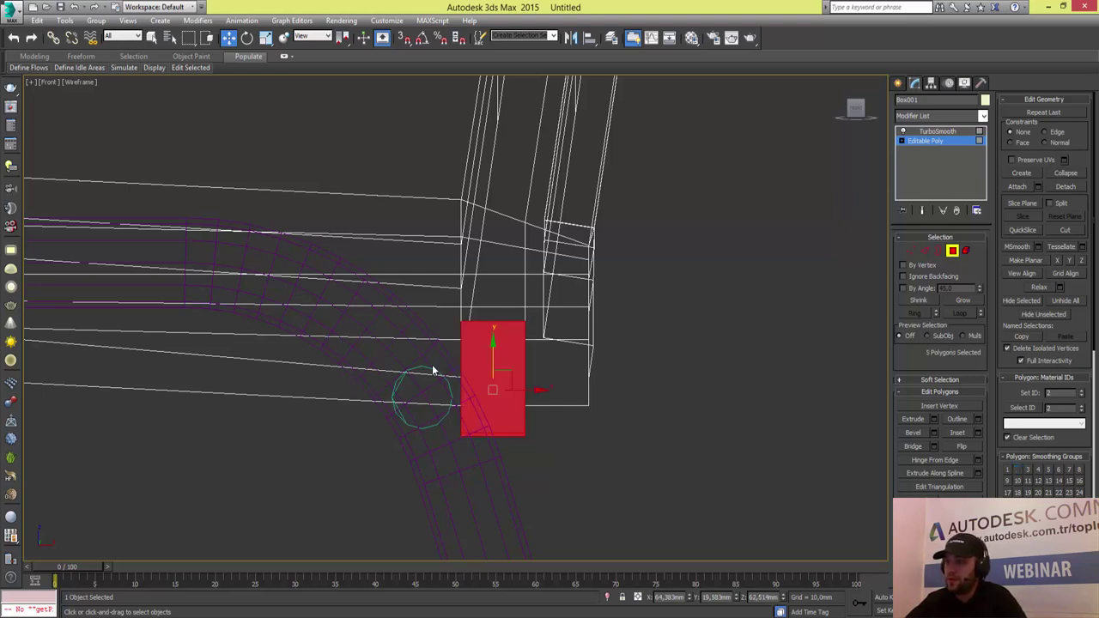
drag(432, 371, 433, 371)
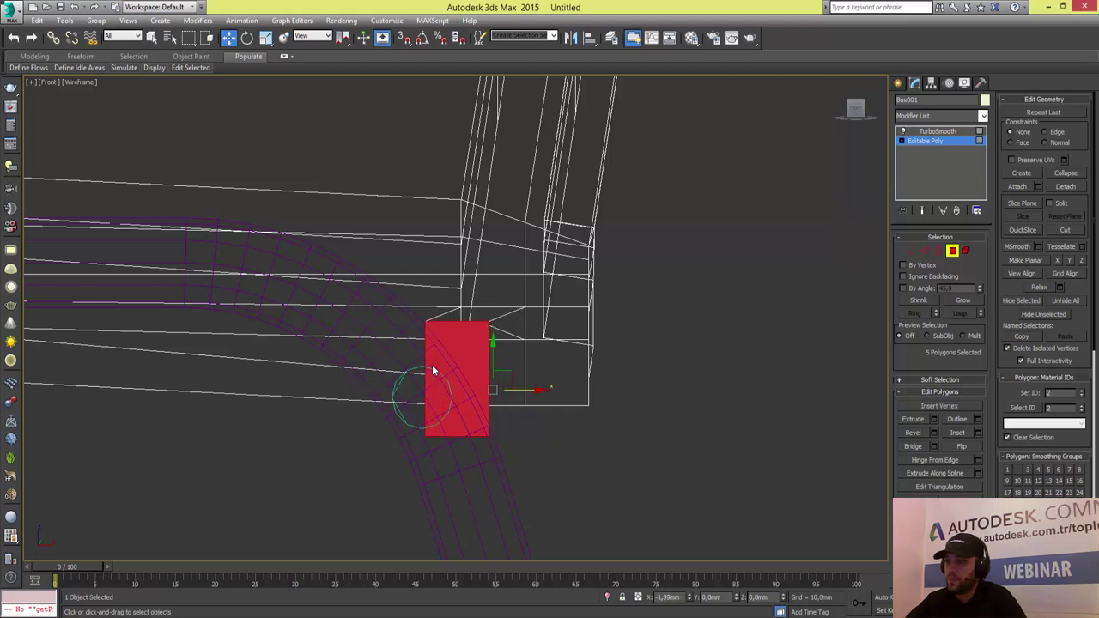
drag(433, 371, 433, 371)
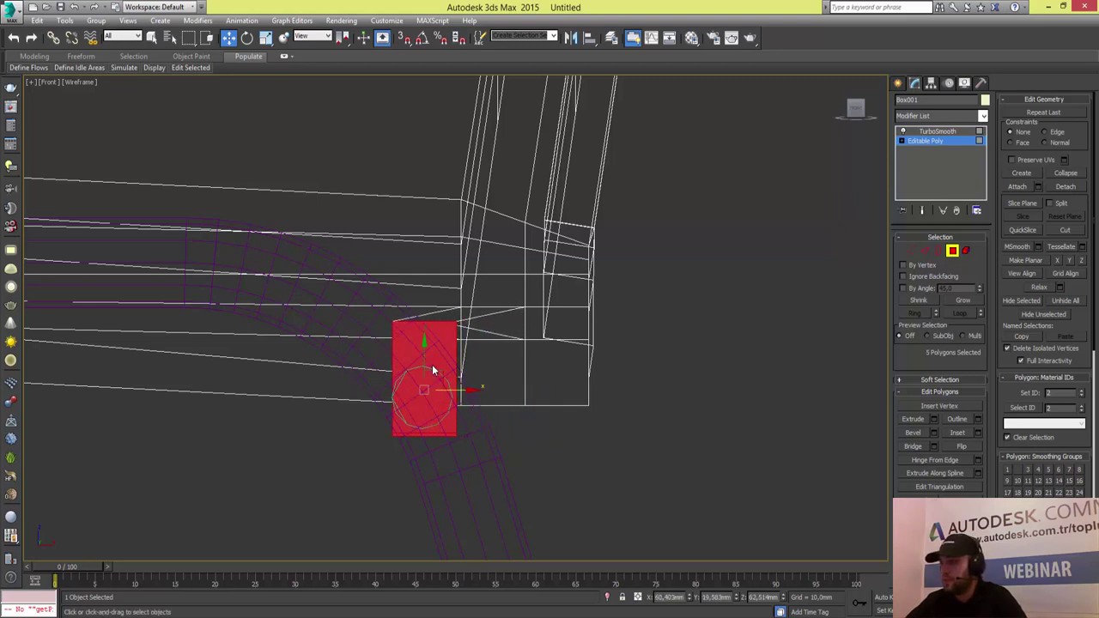
key(alt+w)
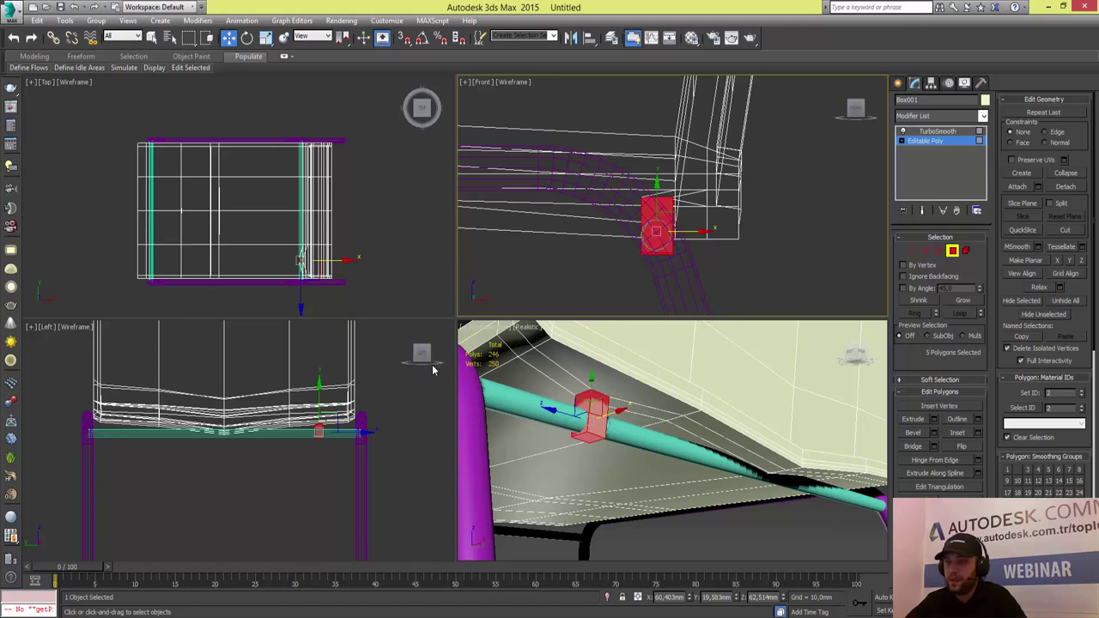
- In the maximized Left view, select the block's two bottom-left vertices, then return to Polygon mode
right_click(433, 369)
key(alt+w)
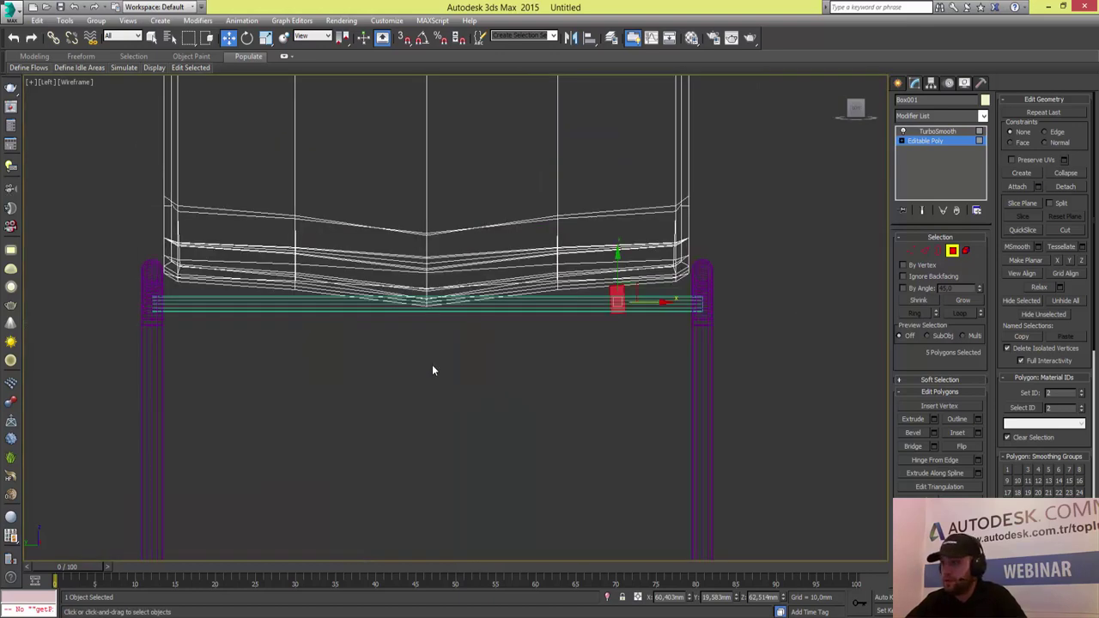
key(z)
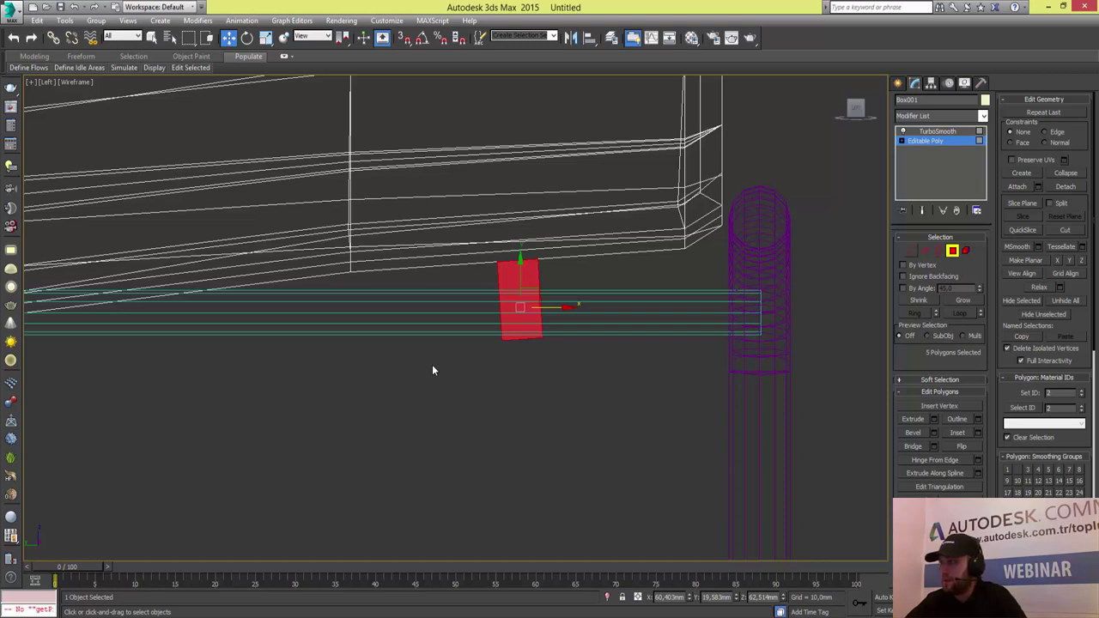
key(1)
key(z)
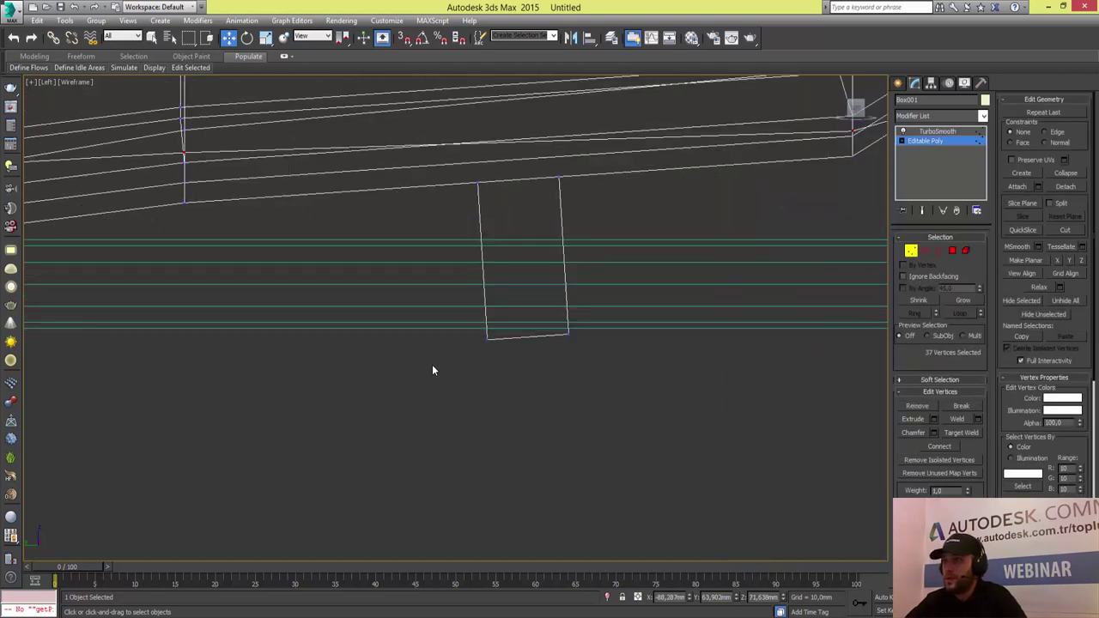
drag(433, 370, 433, 370)
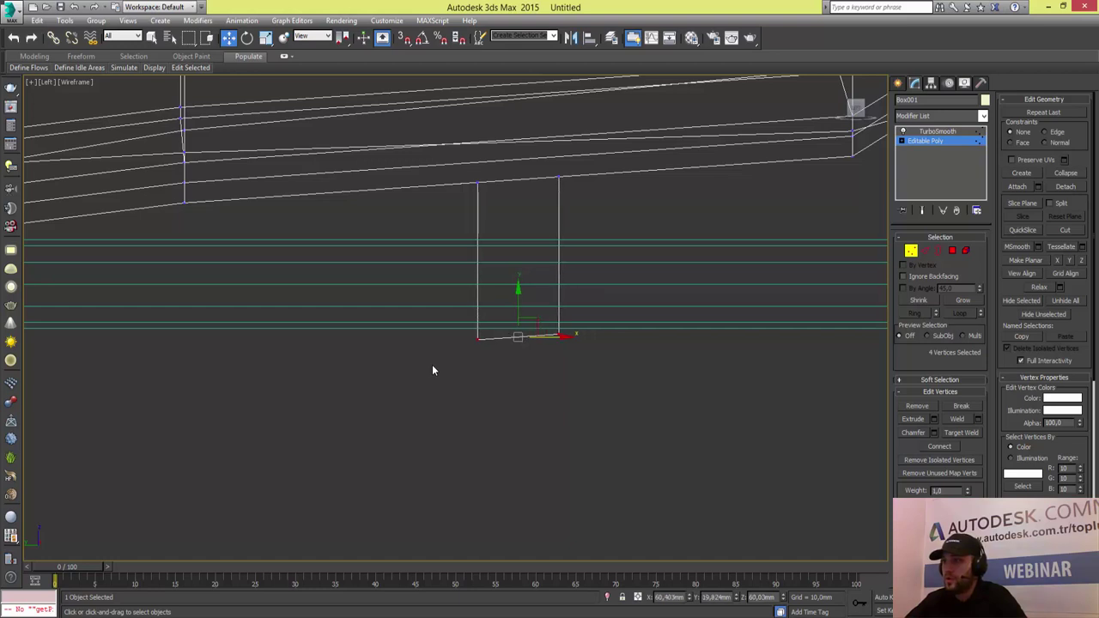
drag(506, 326, 445, 359)
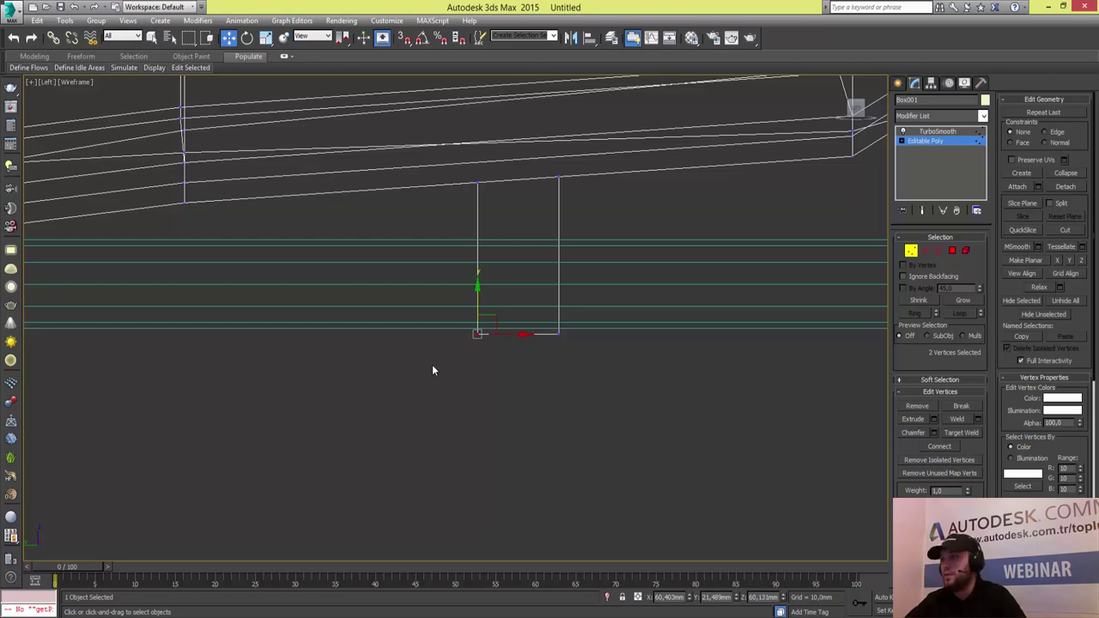
key(4)
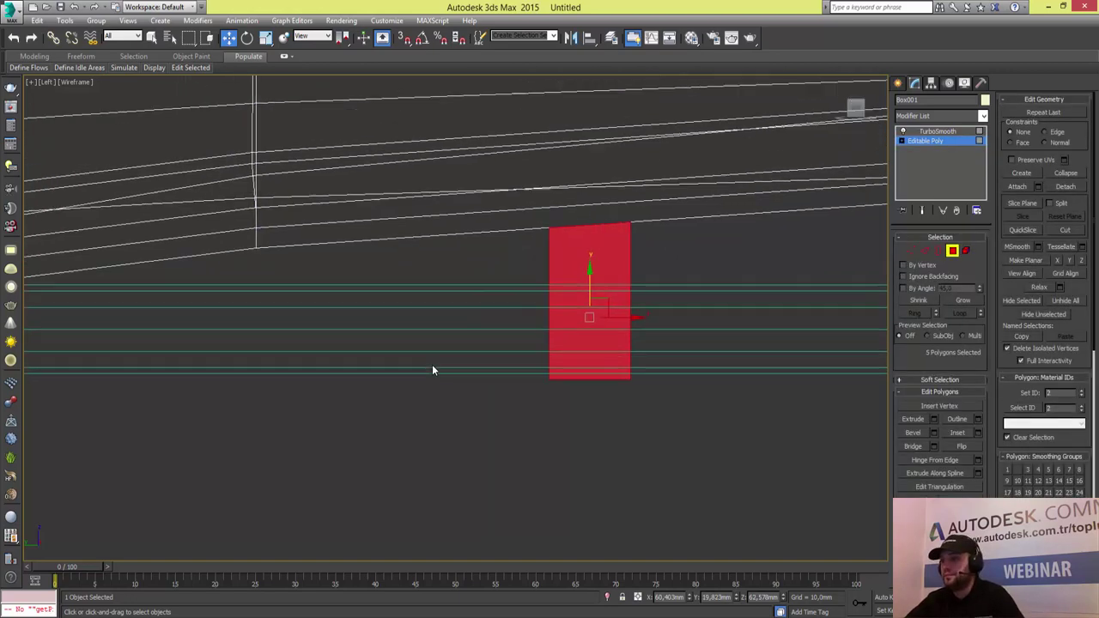
scroll(433, 370, down, 4)
key(z)
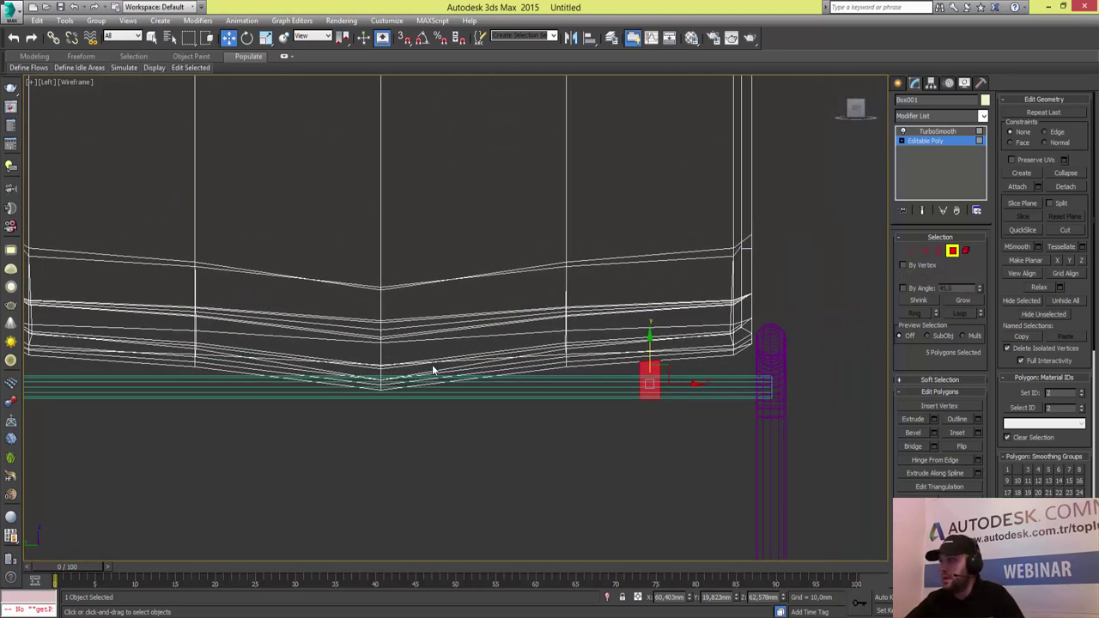
- Connect the block's ring of vertical edges with 4 segments and a 54 pinch
key(2)
key(z)
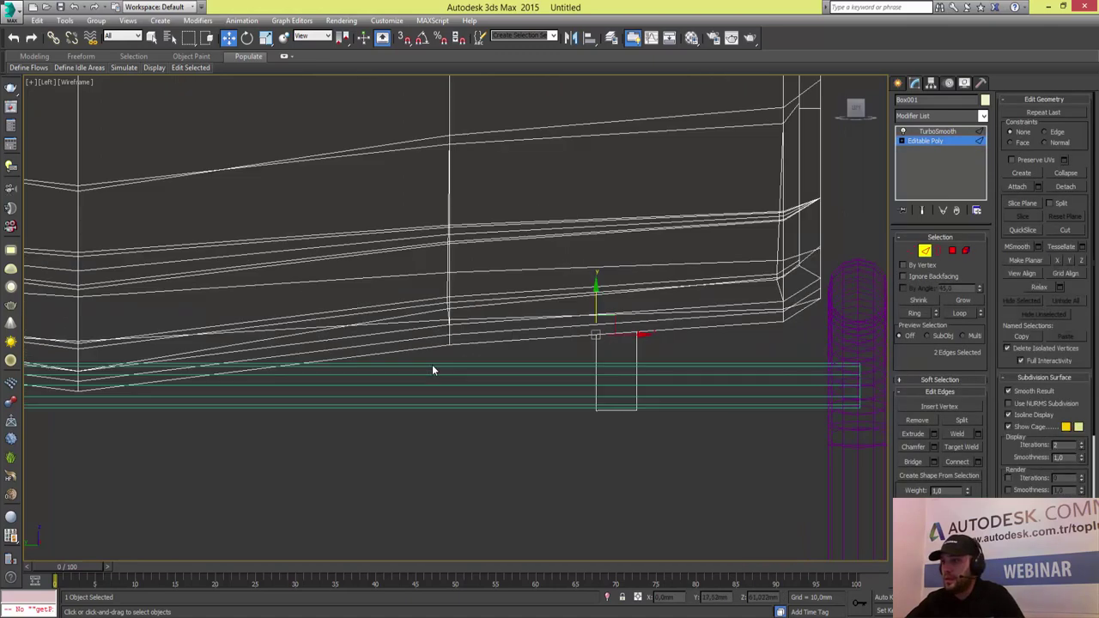
key(alt+r)
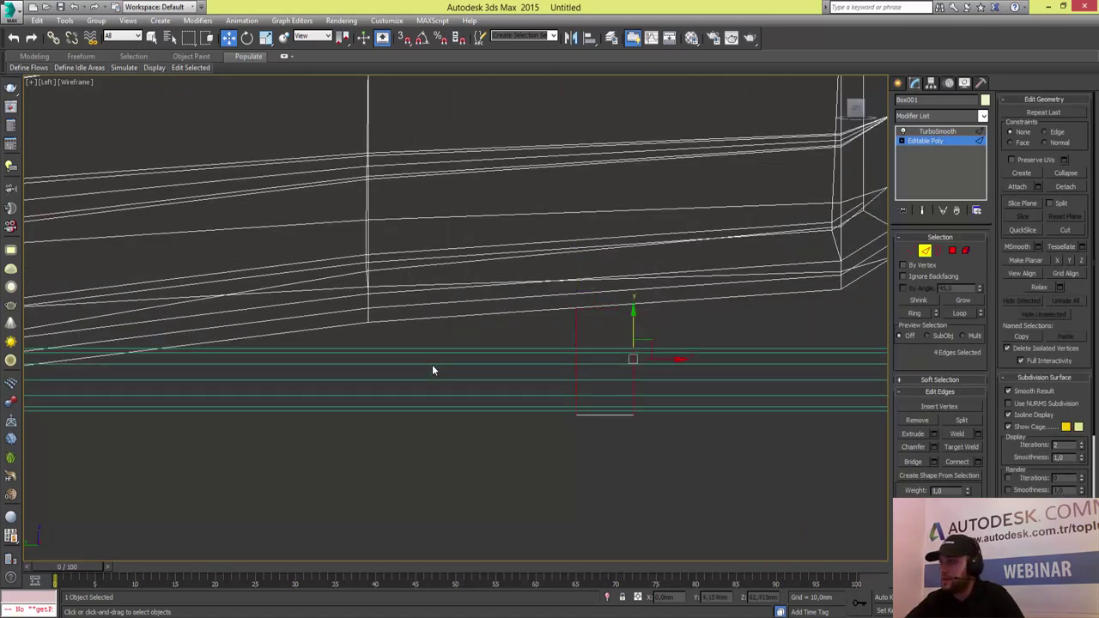
key(ctrl+shift+e)
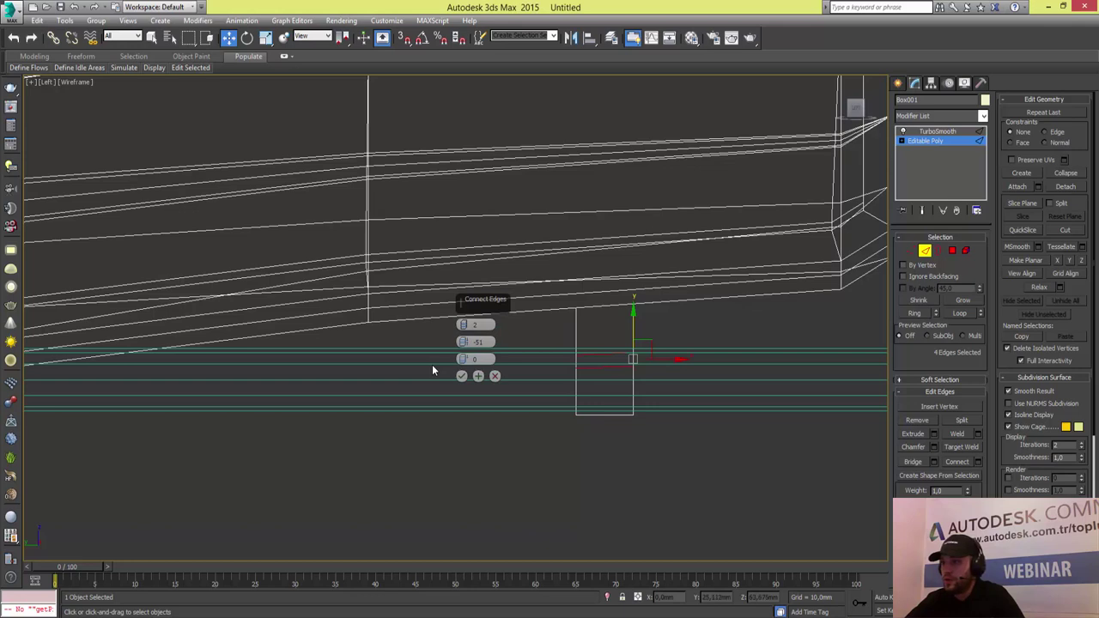
text(0)
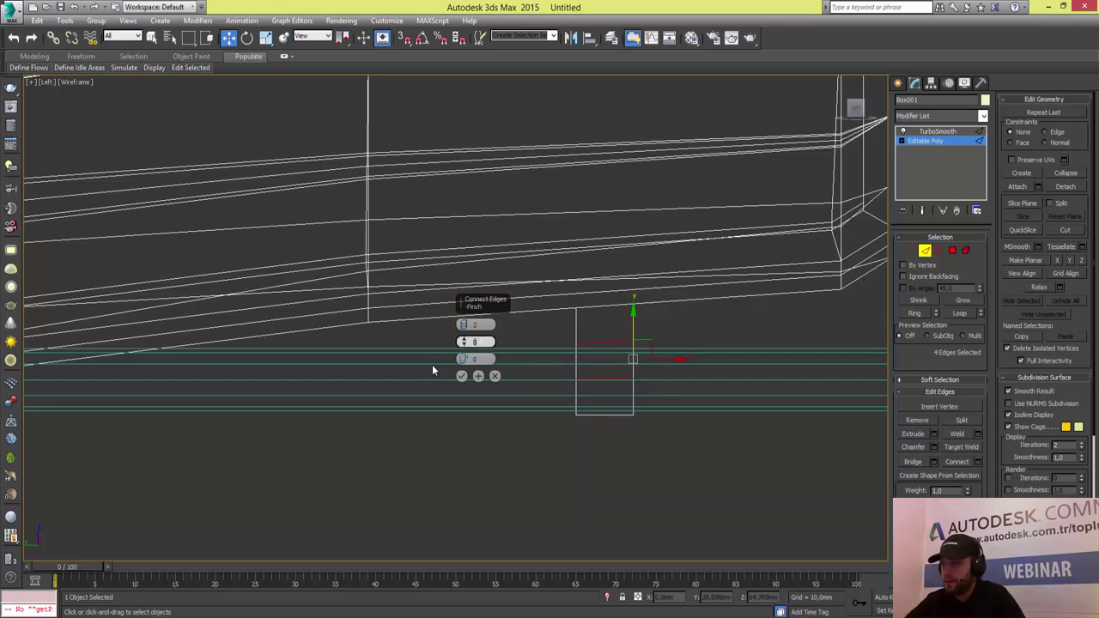
key(shift+Tab)
text(1)
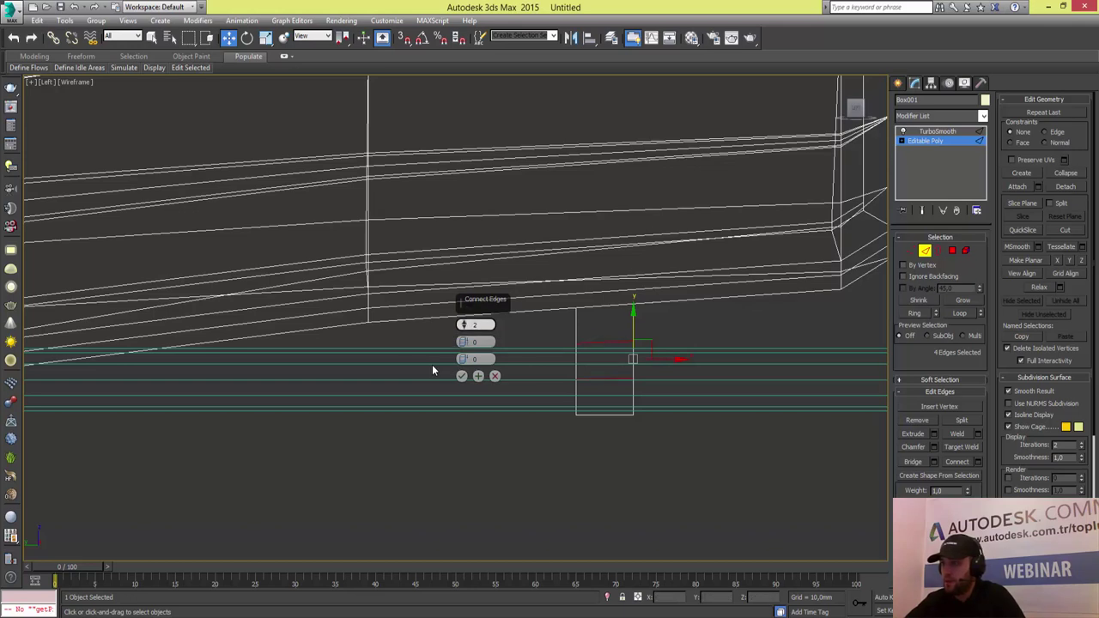
text(3)
text(4)
key(Tab)
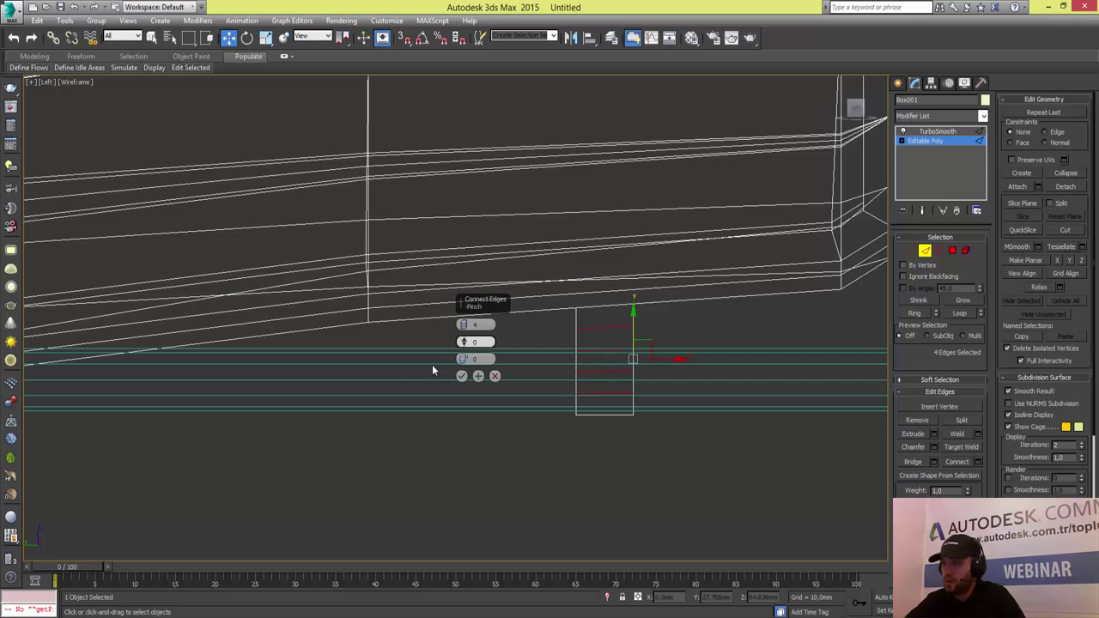
text(54)
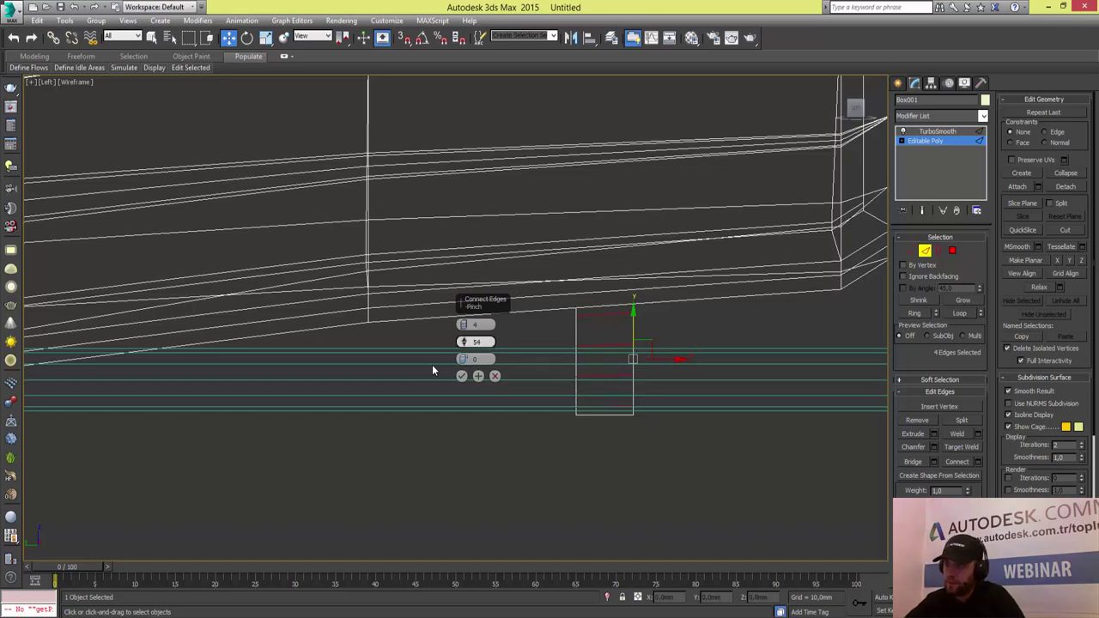
key(Tab)
key(Tab)
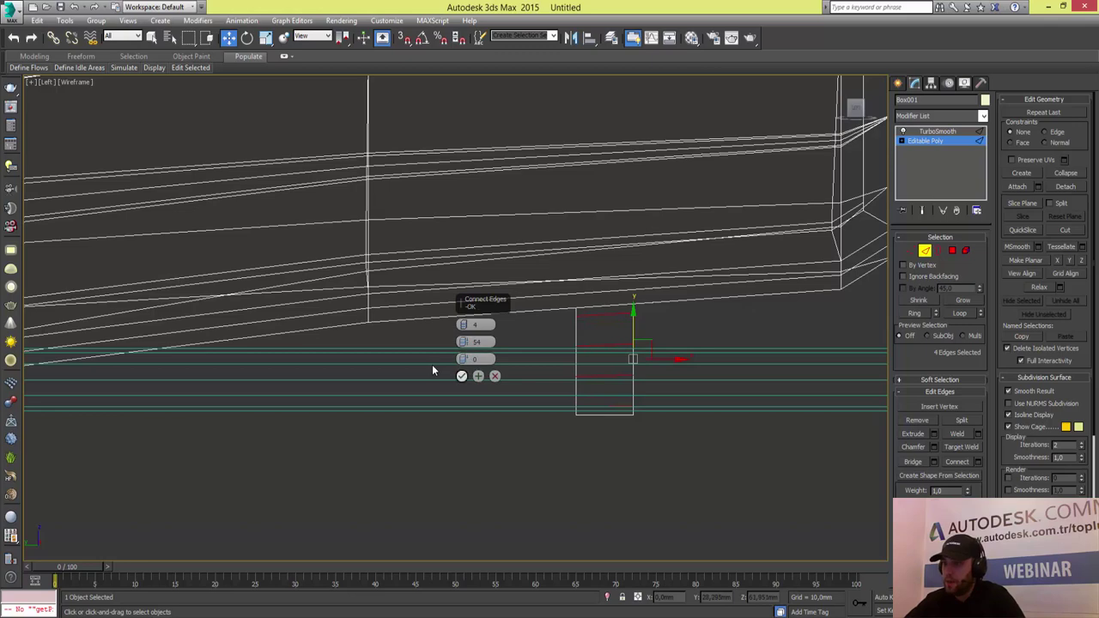
key(Return)
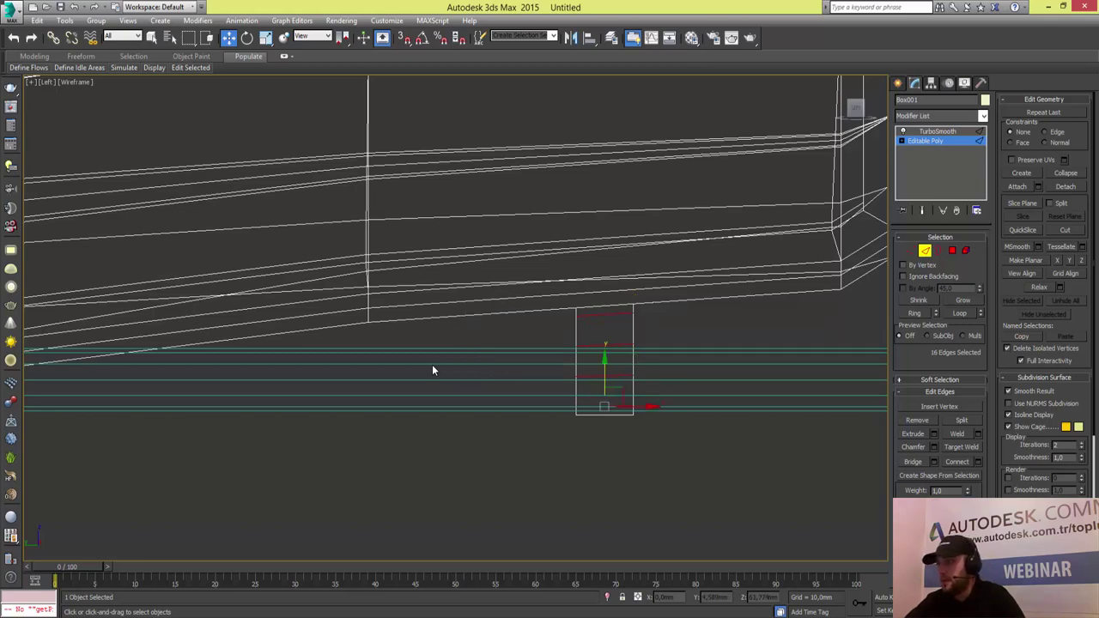
key(2)
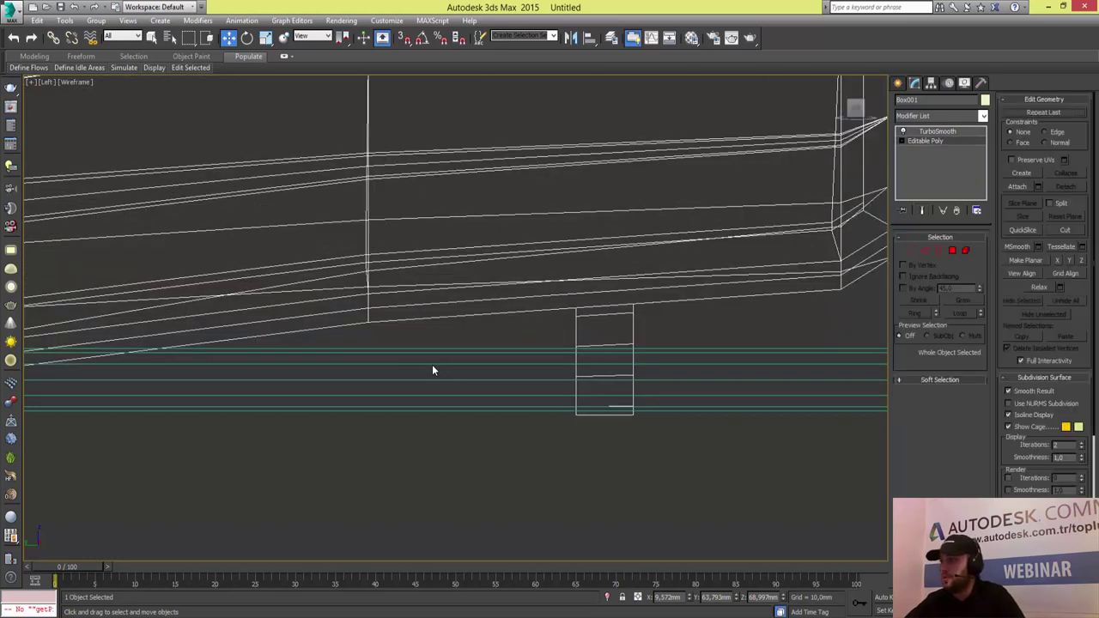
- Shift-move a copy of the bracket to the rail's other end as a cloned element
key(4)
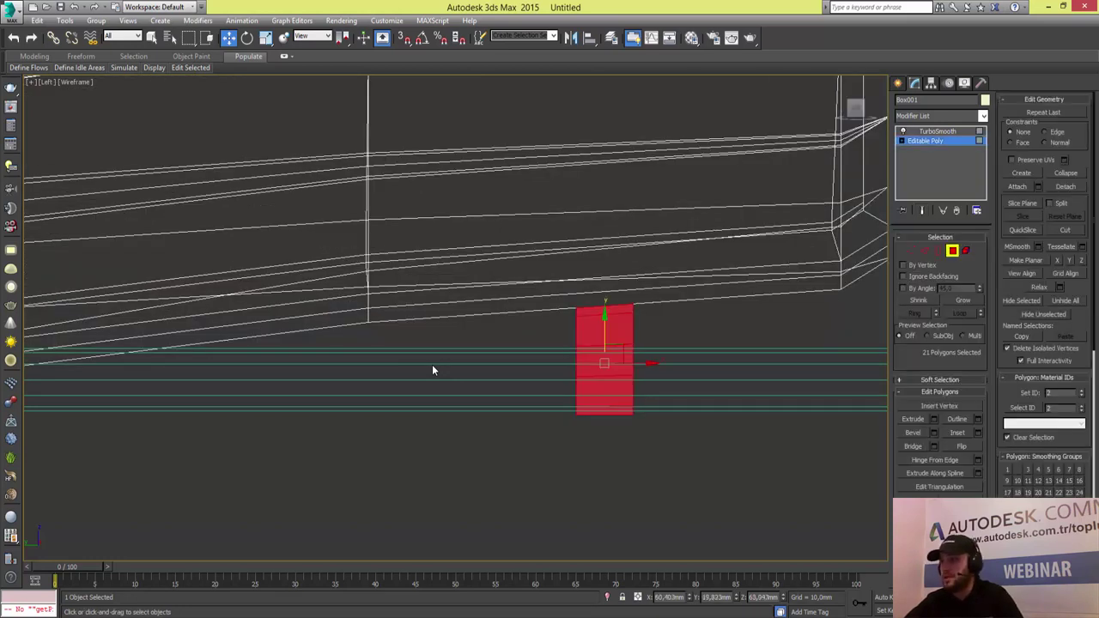
key(z)
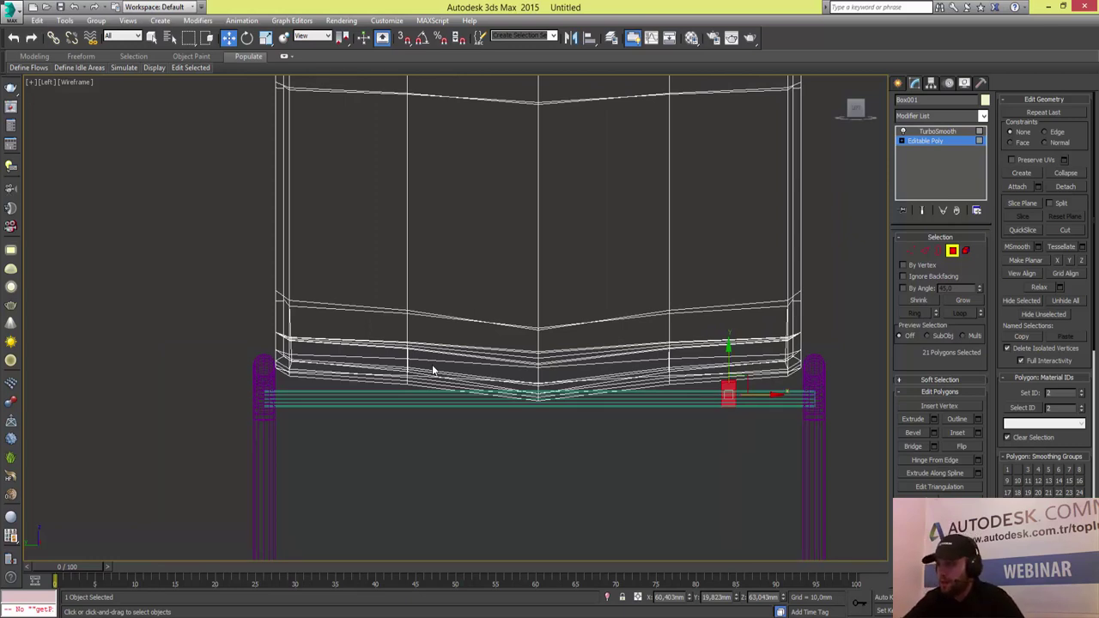
drag(728, 393, 346, 393)
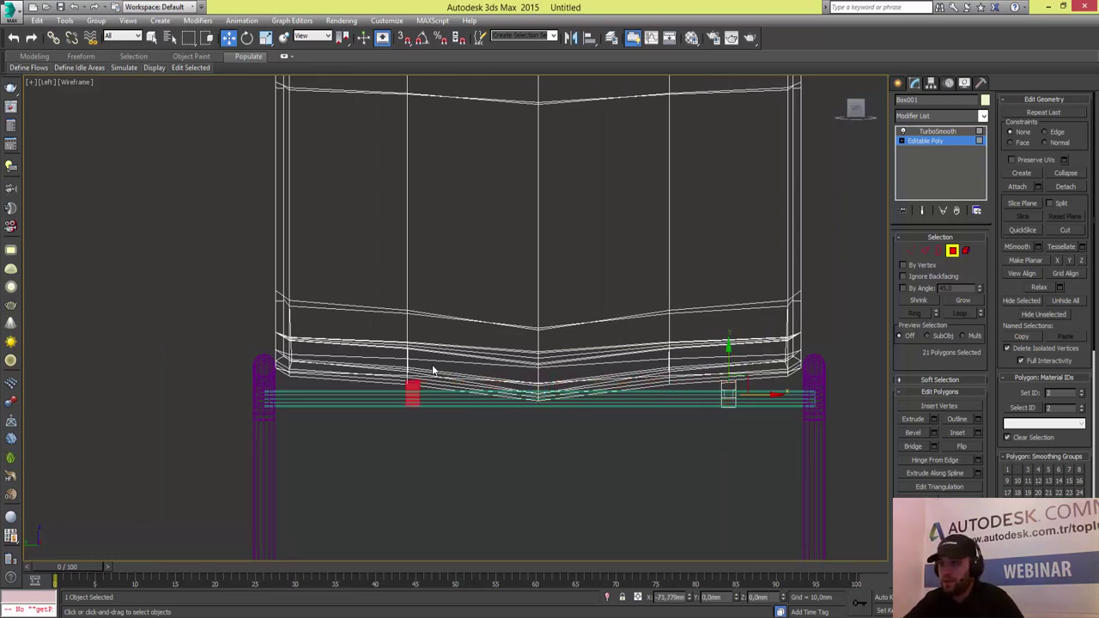
drag(434, 371, 432, 371)
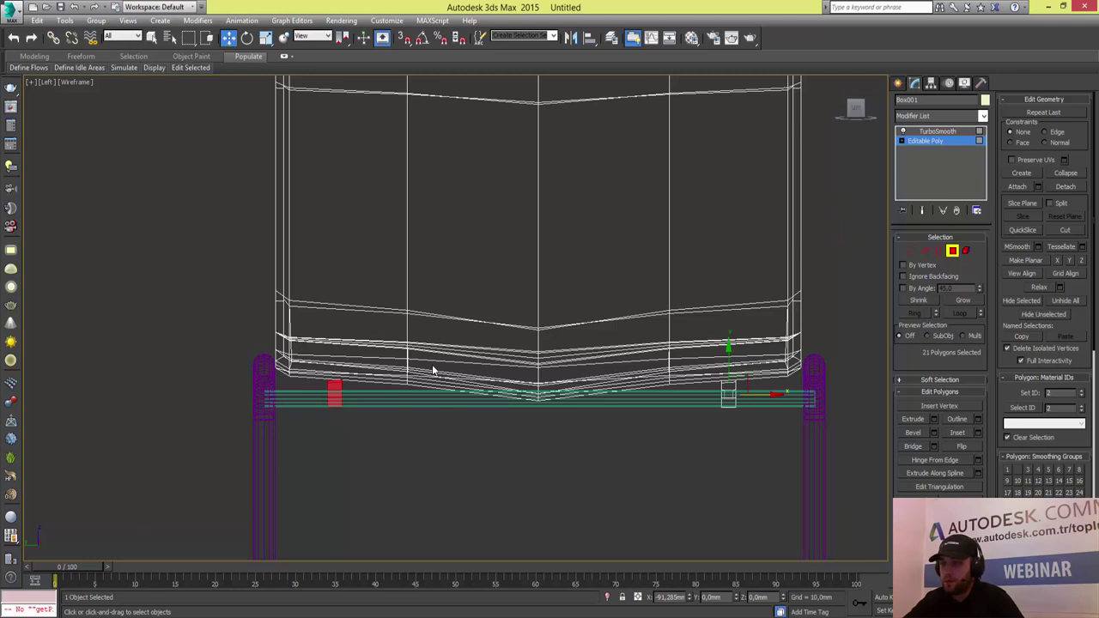
shift+drag(729, 344, 335, 344)
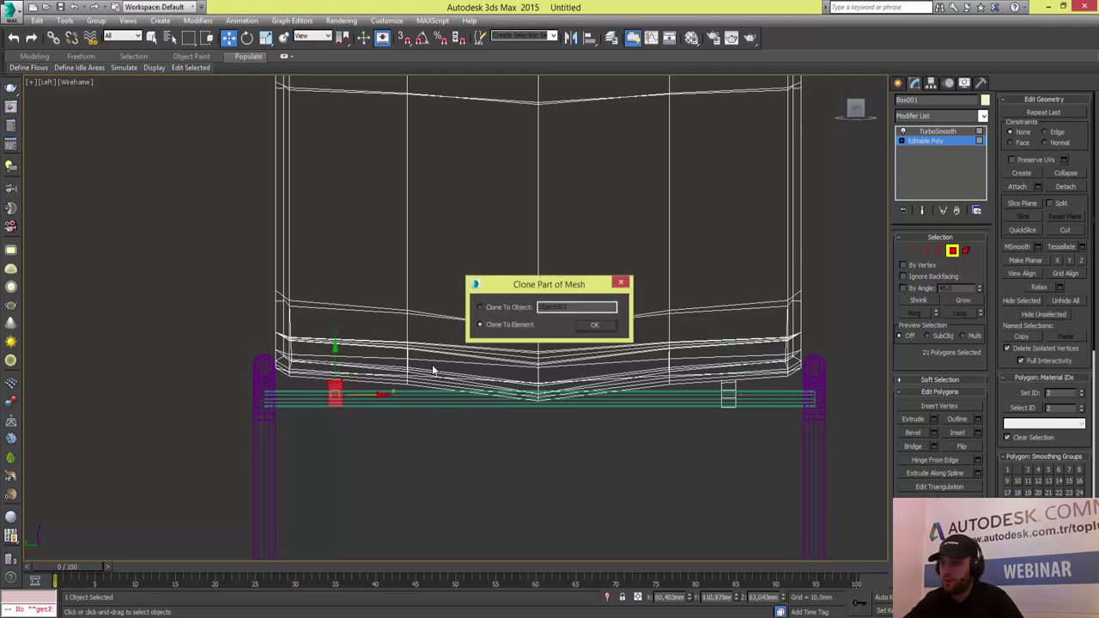
key(Return)
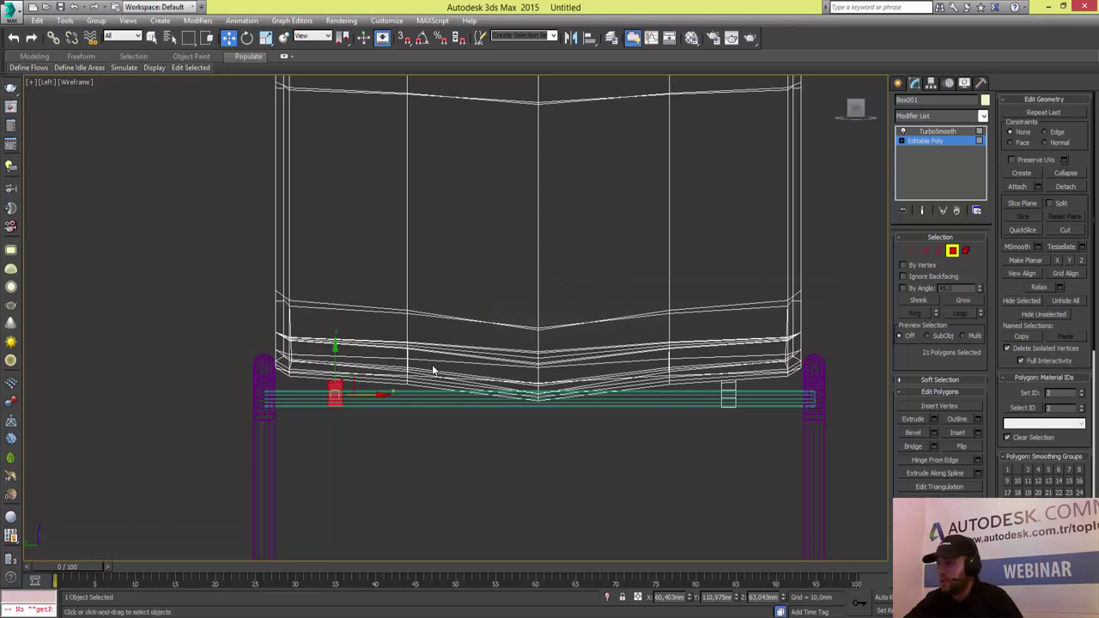
- Clone the bracket as elements onto the opposite seat rail using the Front and Left views
key(alt+w)
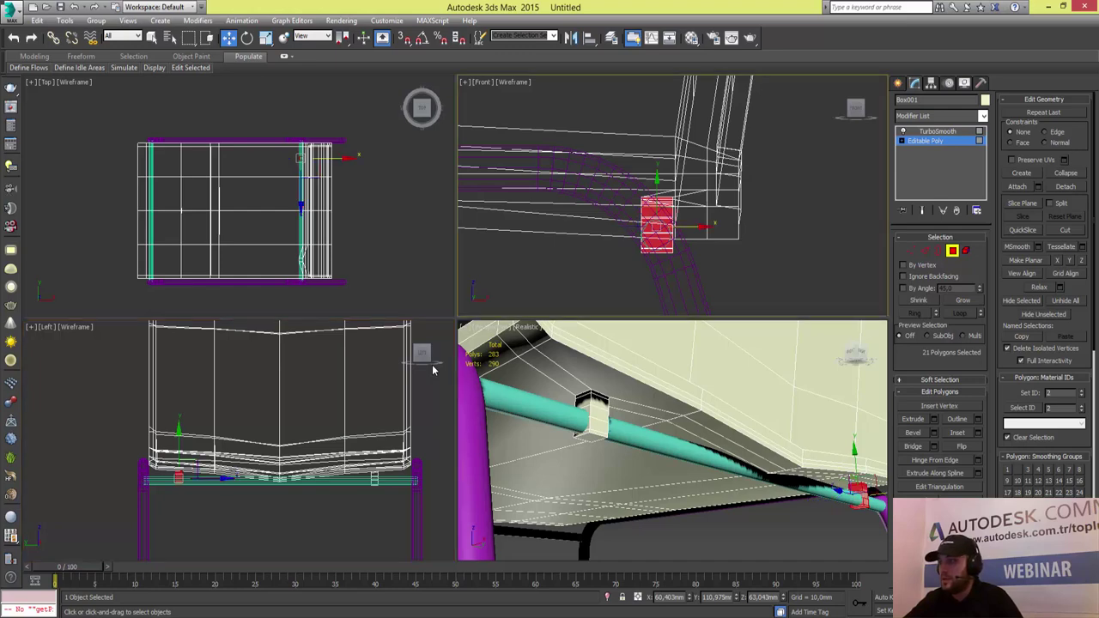
key(alt+w)
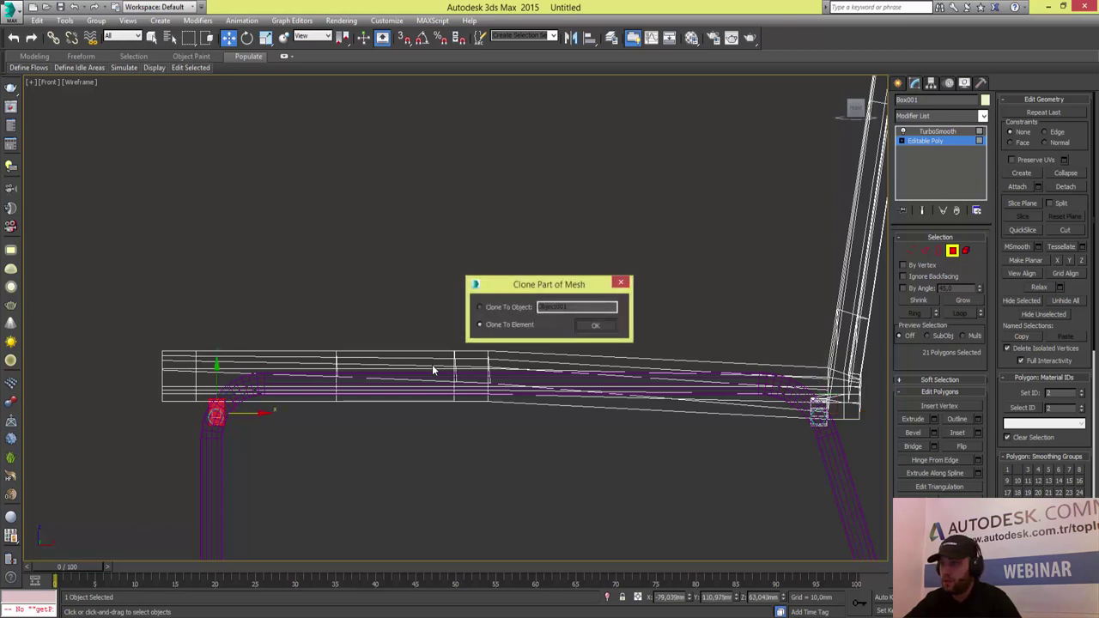
key(Return)
key(alt+w)
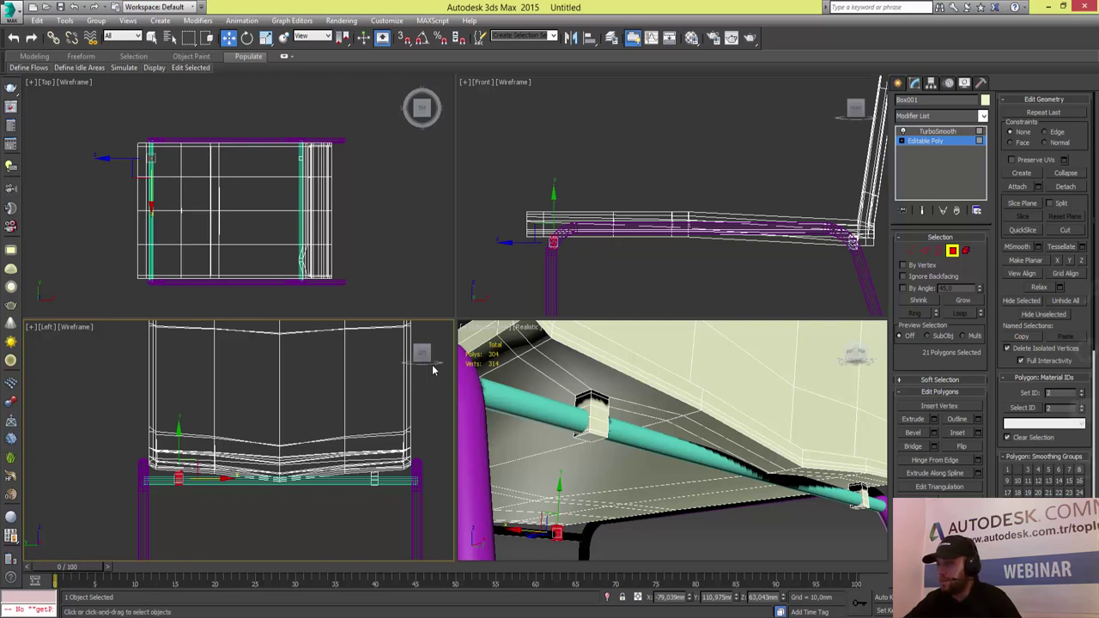
key(alt+w)
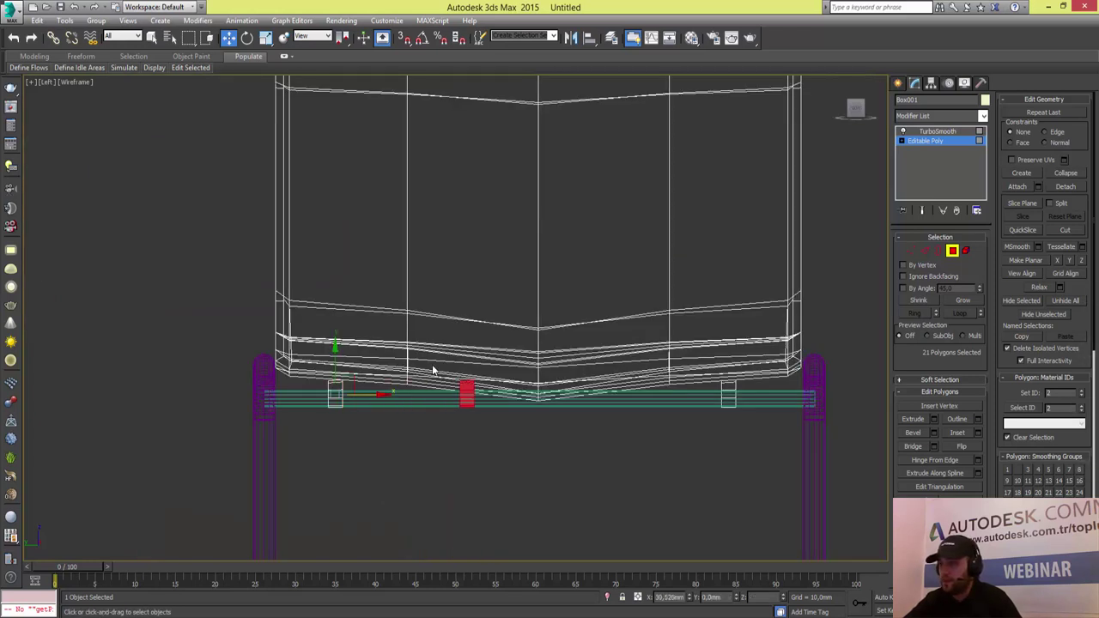
drag(434, 371, 434, 371)
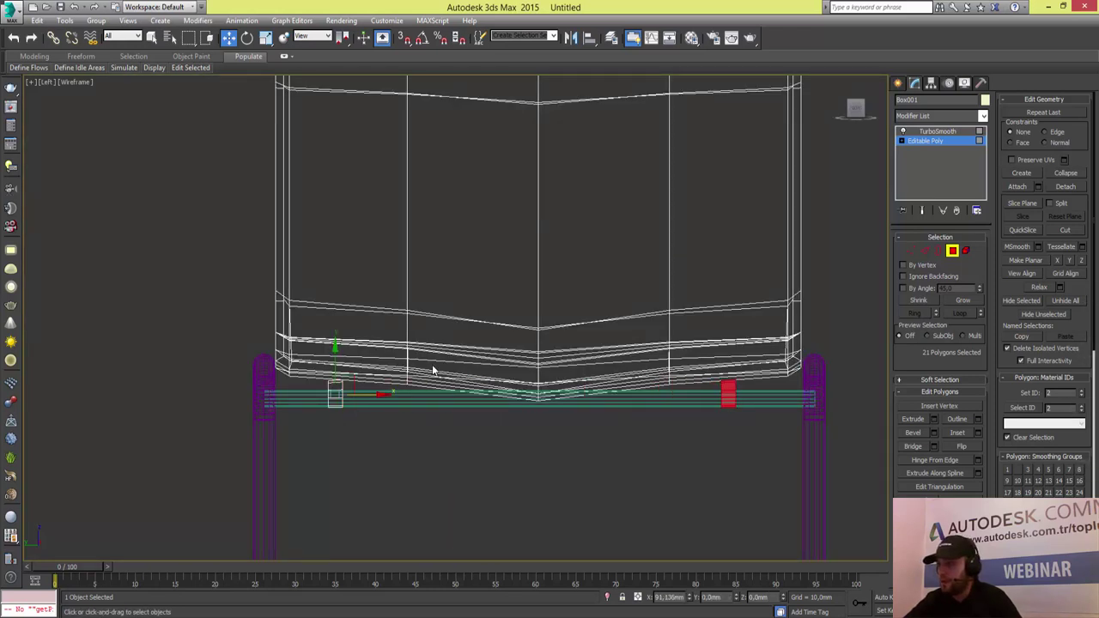
key(Return)
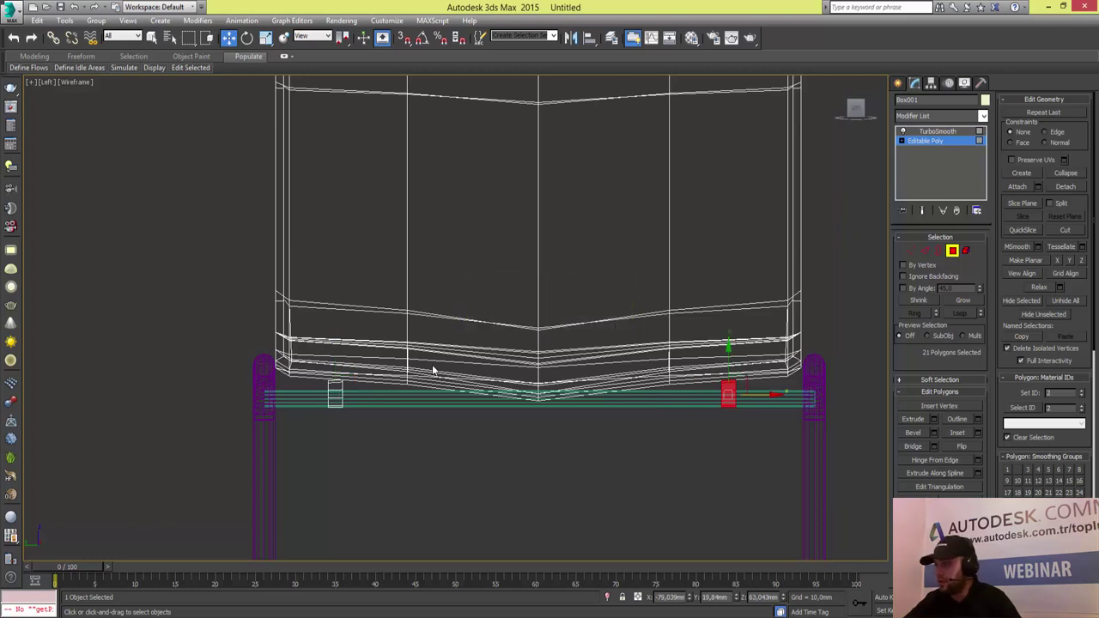
key(alt+w)
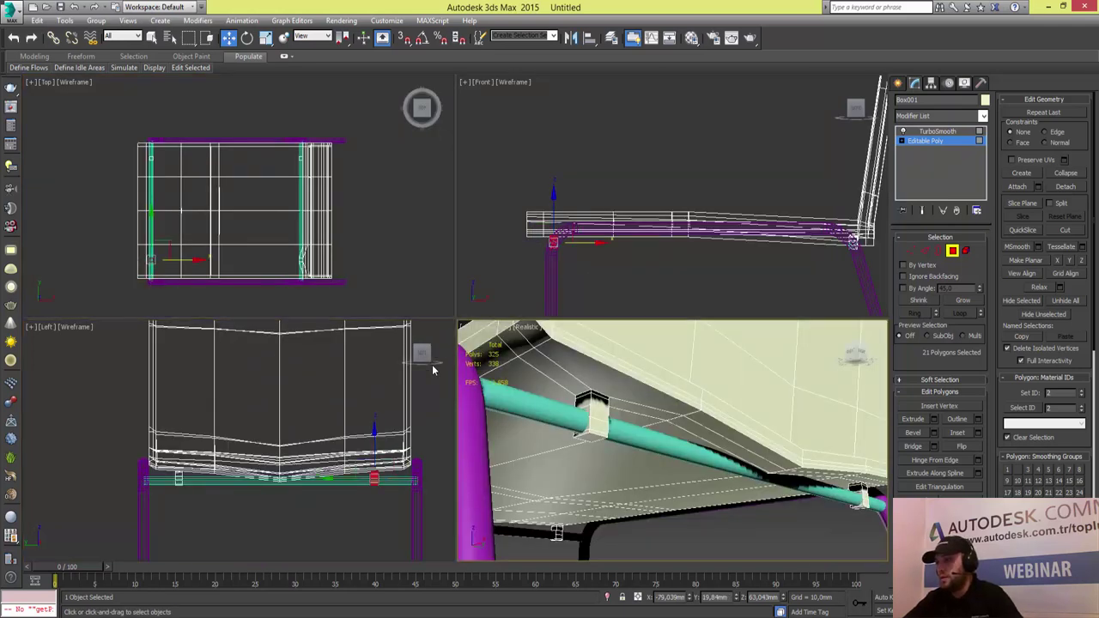
- Exit Polygon mode, show the TurboSmooth result again and deselect the seat
key(alt+w)
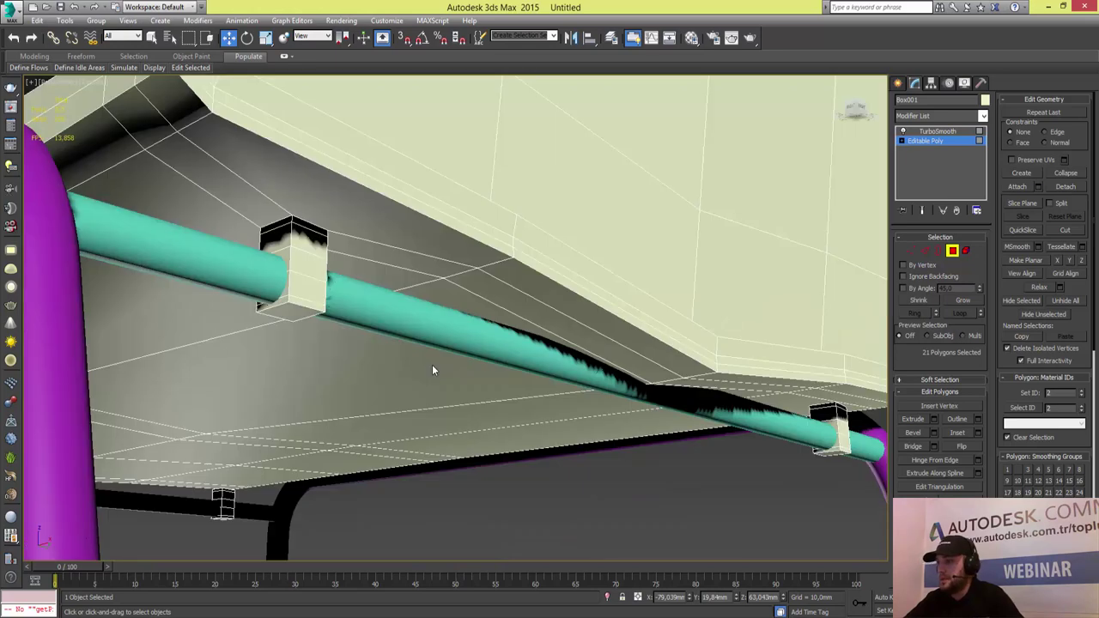
scroll(433, 371, down, 5)
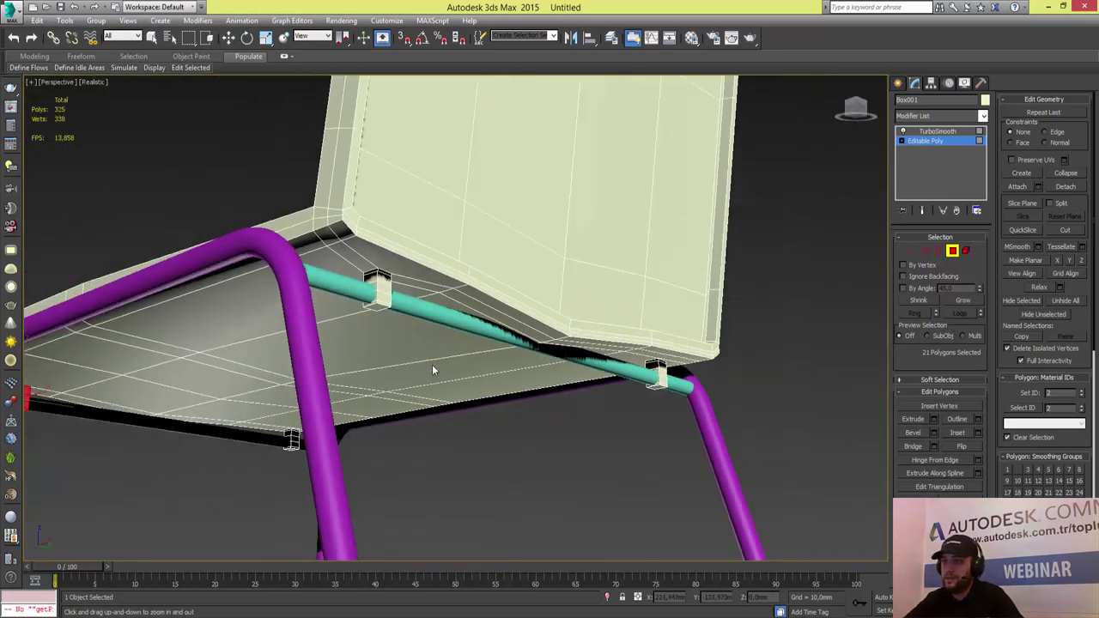
scroll(433, 371, down, 3)
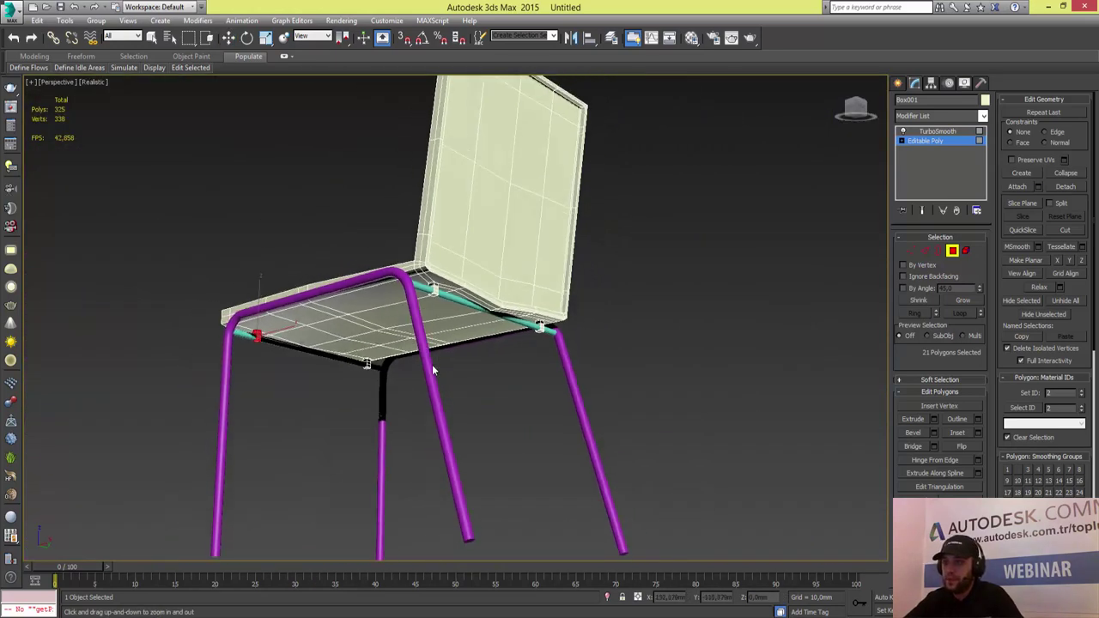
alt+middle_drag(433, 371, 433, 371)
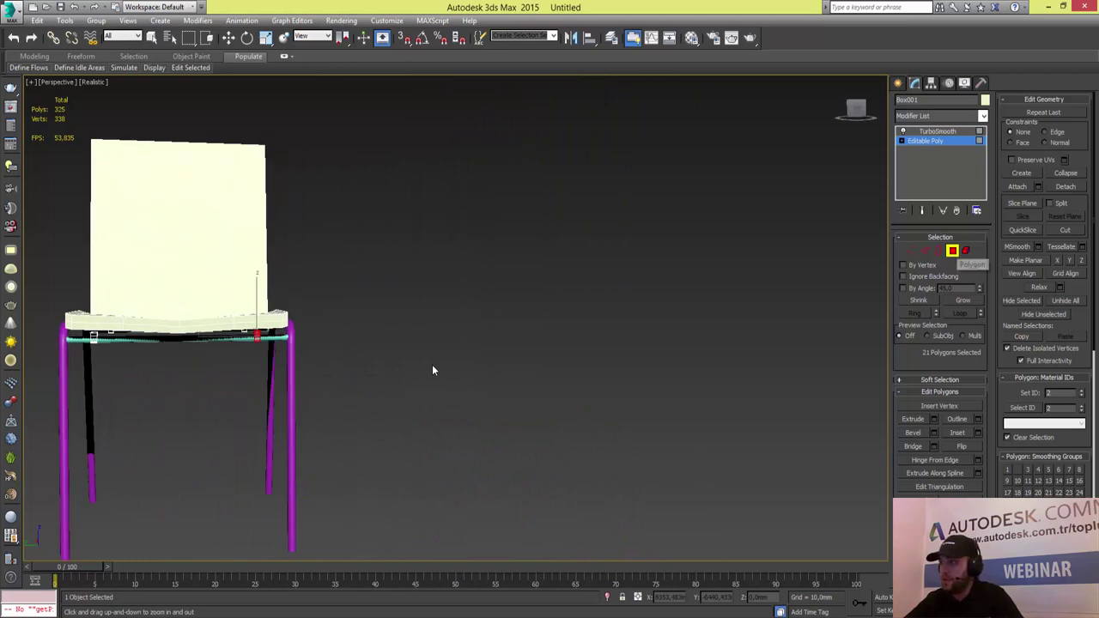
key(w)
key(4)
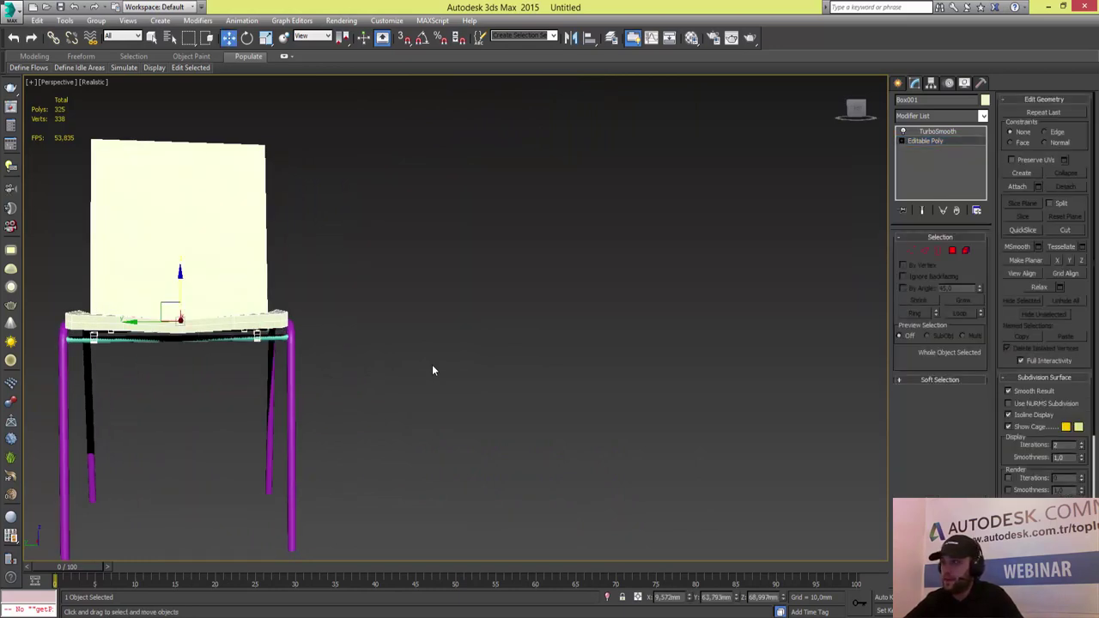
click(938, 130)
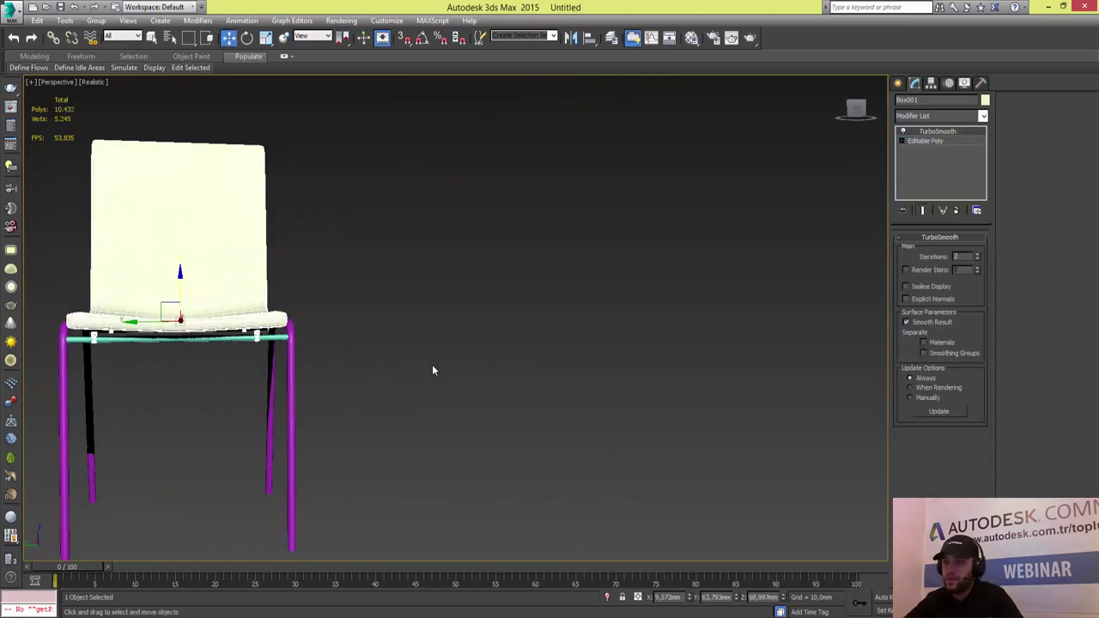
click(433, 371)
- Zoom and orbit around the chair to inspect the smoothed shell on the purple frame and cyan rail
scroll(433, 371, up, 2)
scroll(432, 371, up, 3)
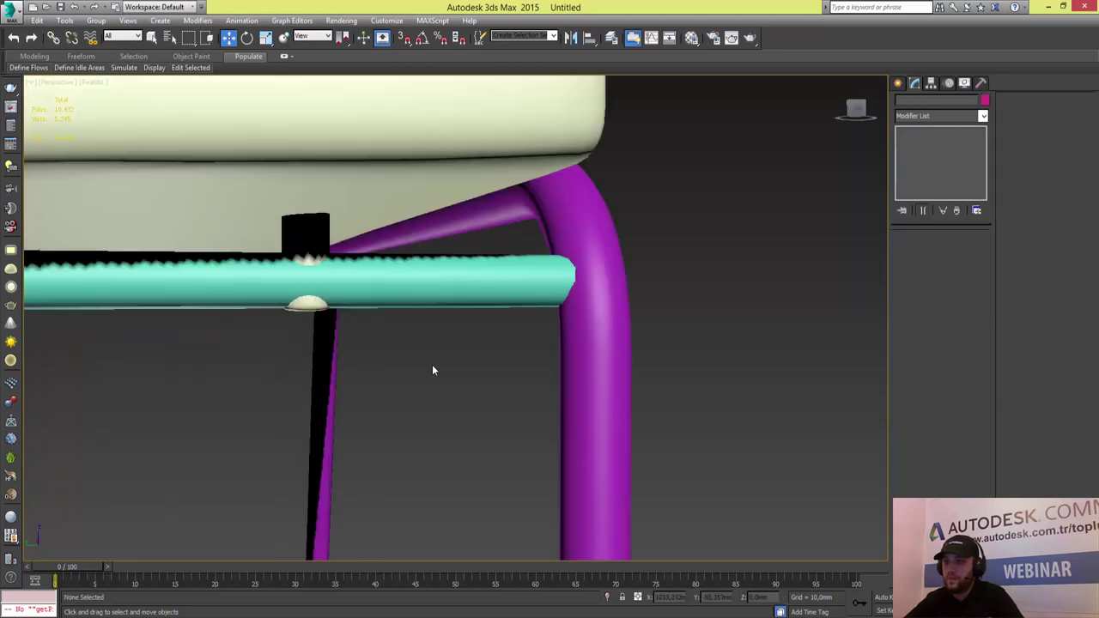
scroll(433, 371, down, 5)
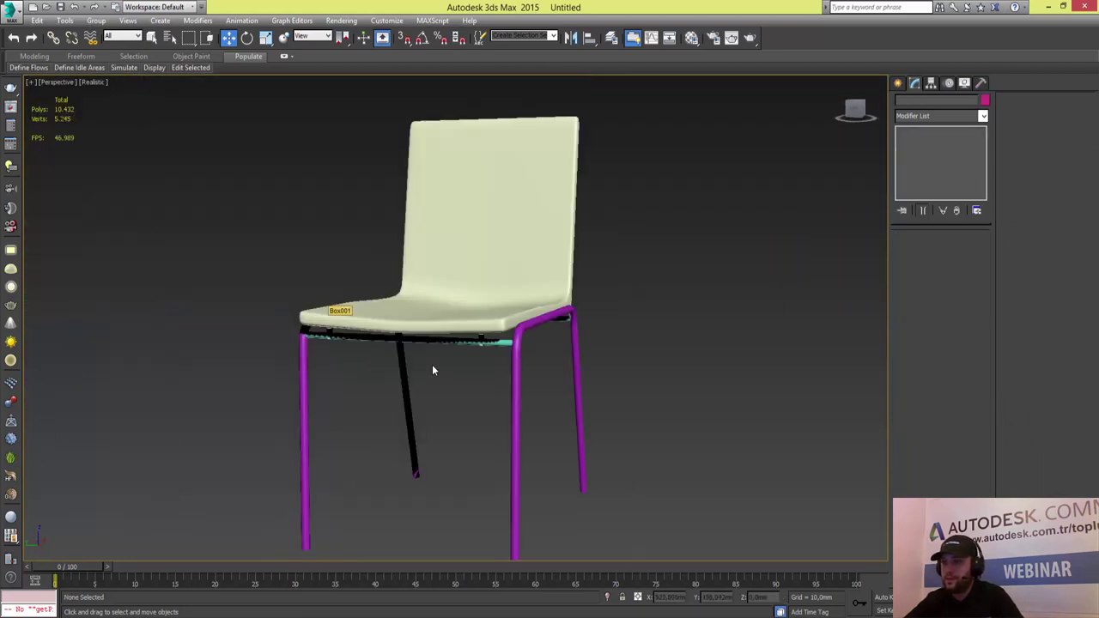
key(alt+z)
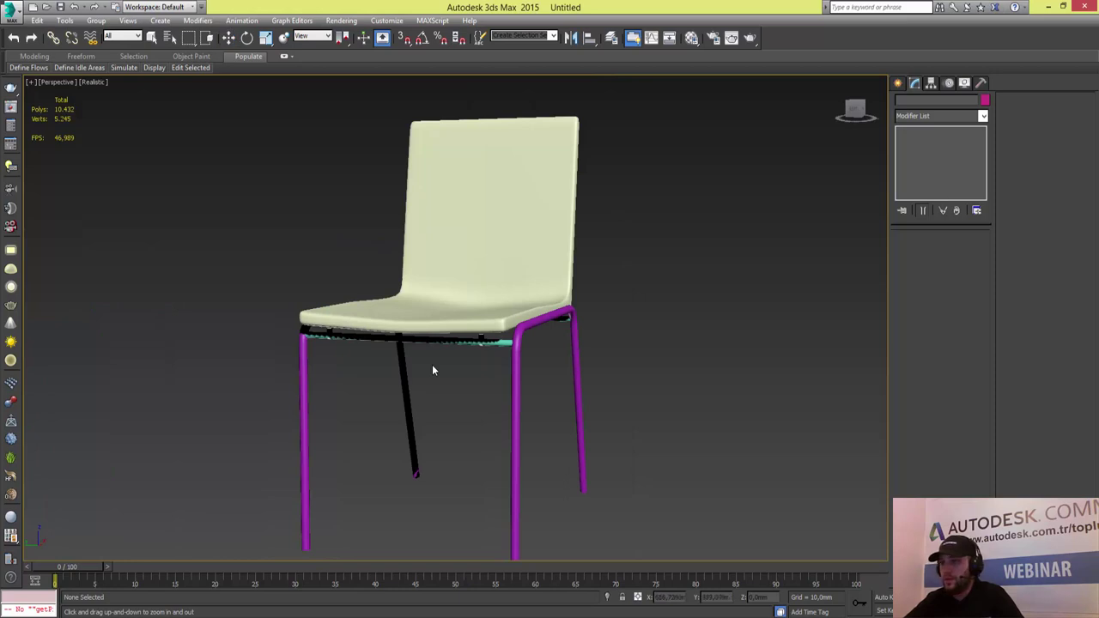
scroll(433, 371, up, 1)
scroll(433, 371, up, 3)
scroll(433, 371, up, 2)
scroll(433, 371, up, 2)
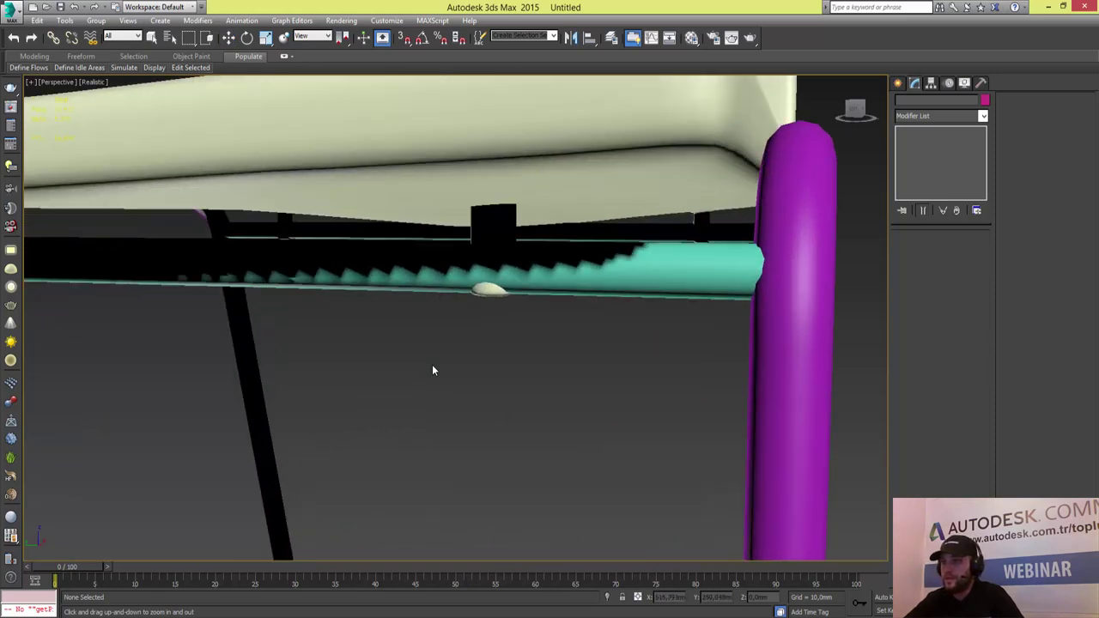
scroll(433, 371, up, 3)
key(z)
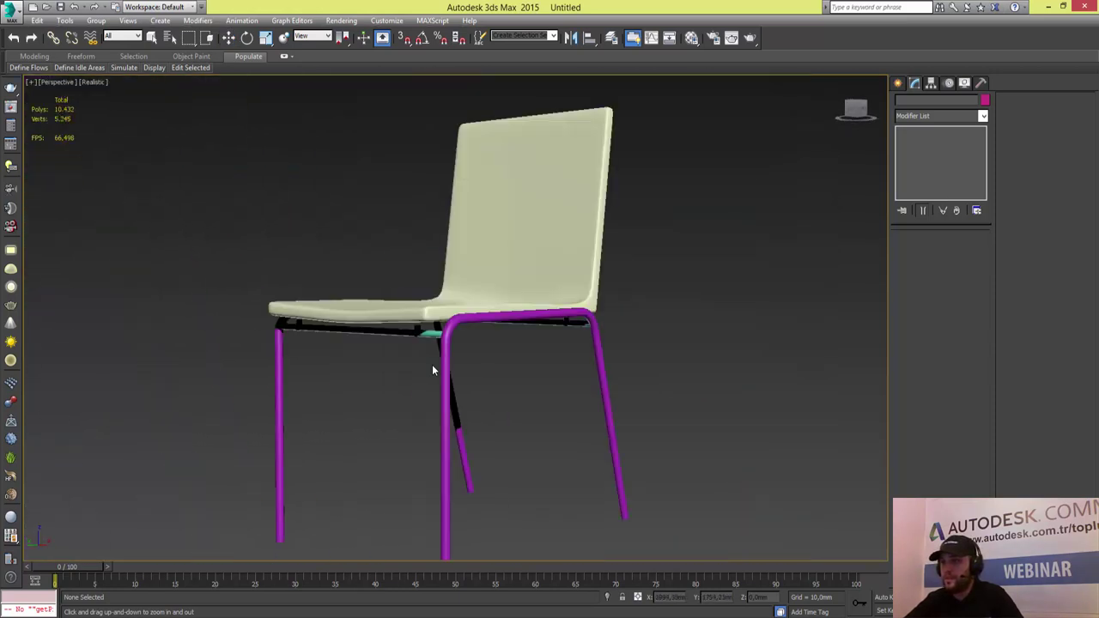
alt+middle_drag(433, 371, 433, 371)
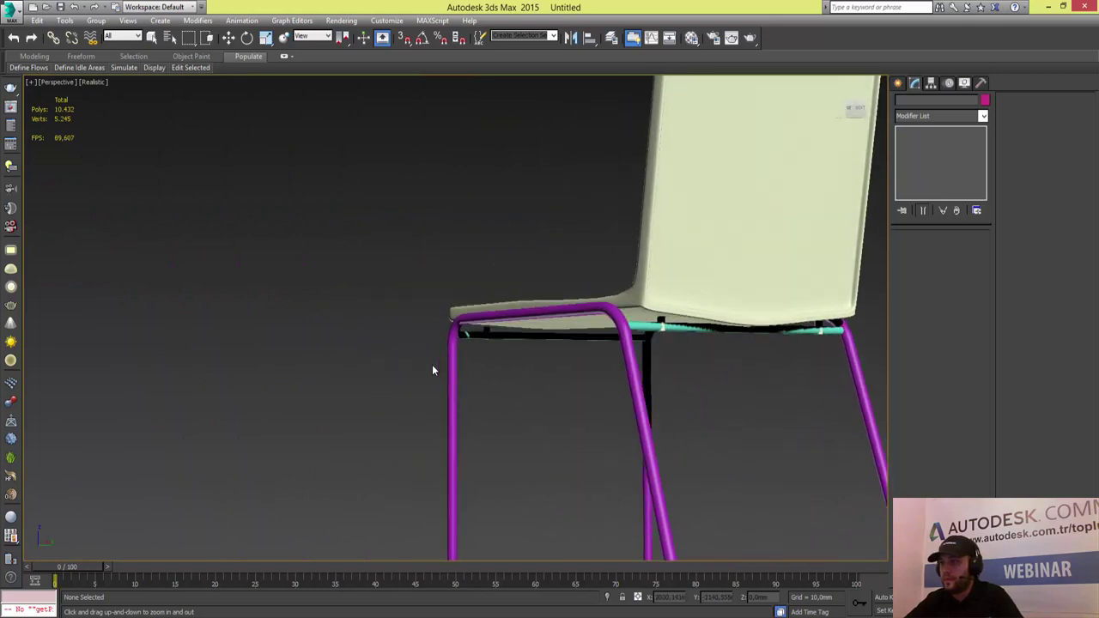
scroll(433, 371, up, 1)
scroll(433, 371, up, 2)
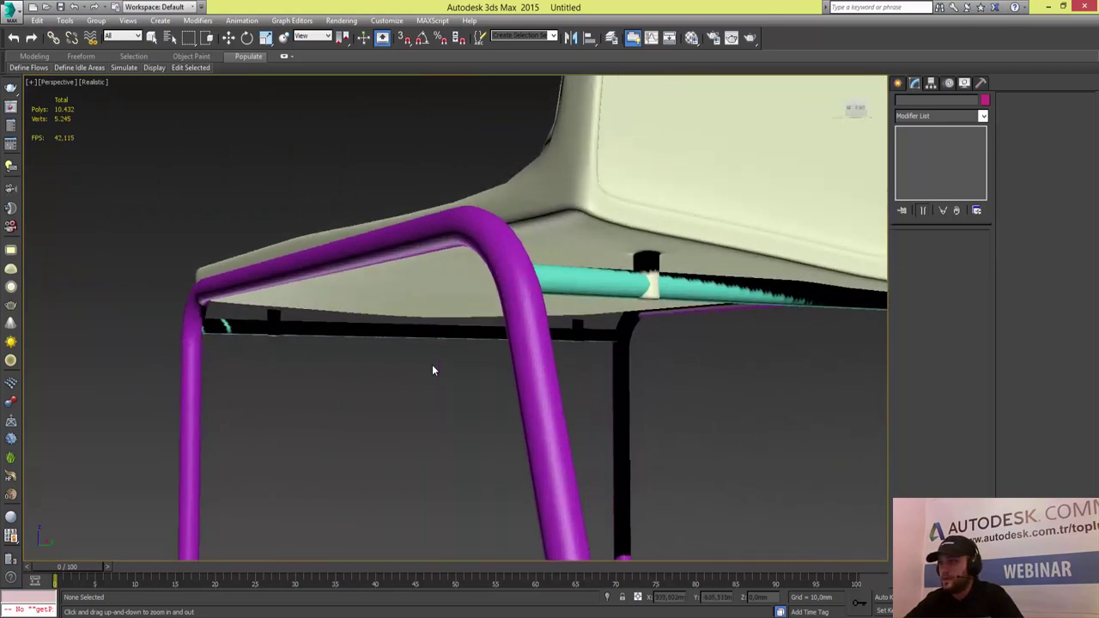
scroll(433, 372, up, 2)
alt+middle_drag(432, 371, 433, 371)
scroll(432, 371, up, 3)
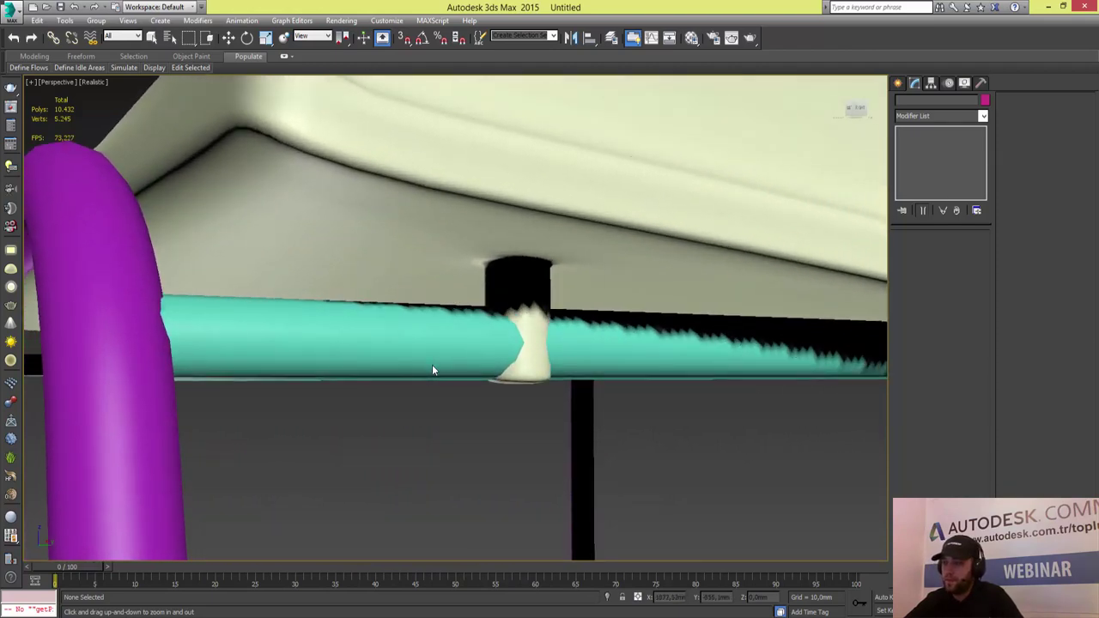
alt+middle_drag(433, 371, 433, 371)
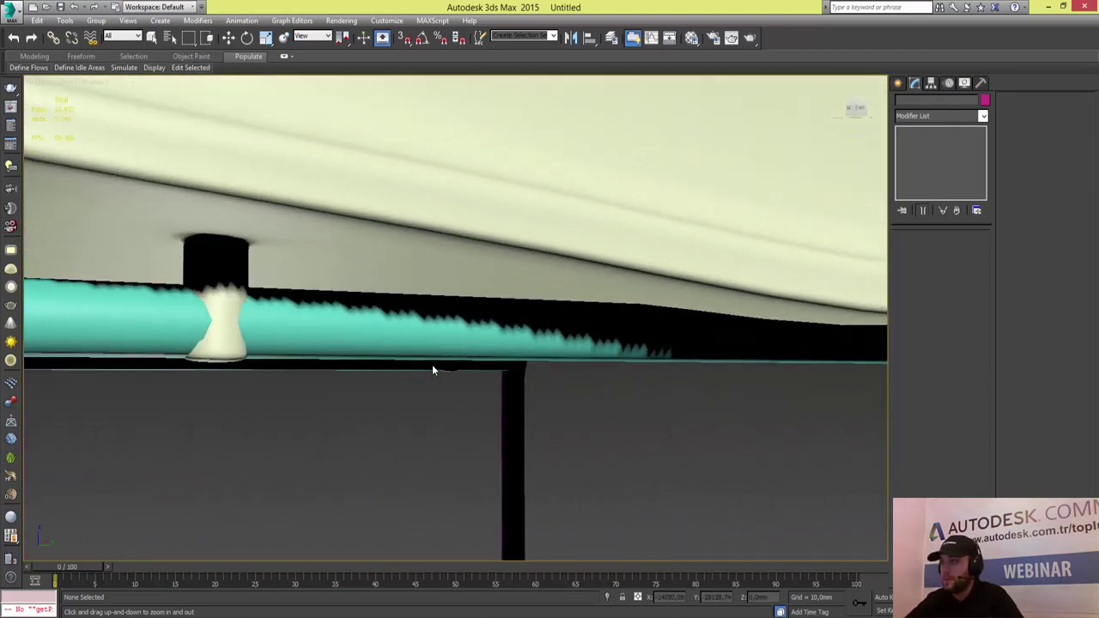
scroll(433, 371, down, 4)
scroll(433, 371, down, 3)
scroll(433, 371, down, 3)
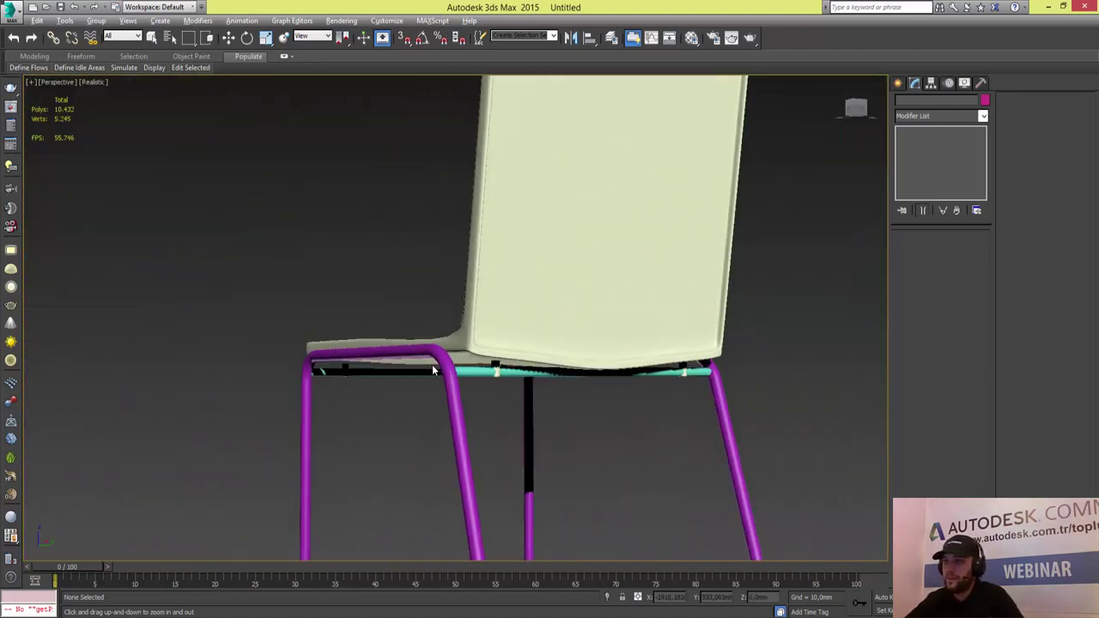
alt+middle_drag(433, 371, 433, 371)
scroll(432, 371, down, 4)
- Select Box001's Editable Poly level and pick two edges at the seat-backrest junction
key(w)
click(433, 371)
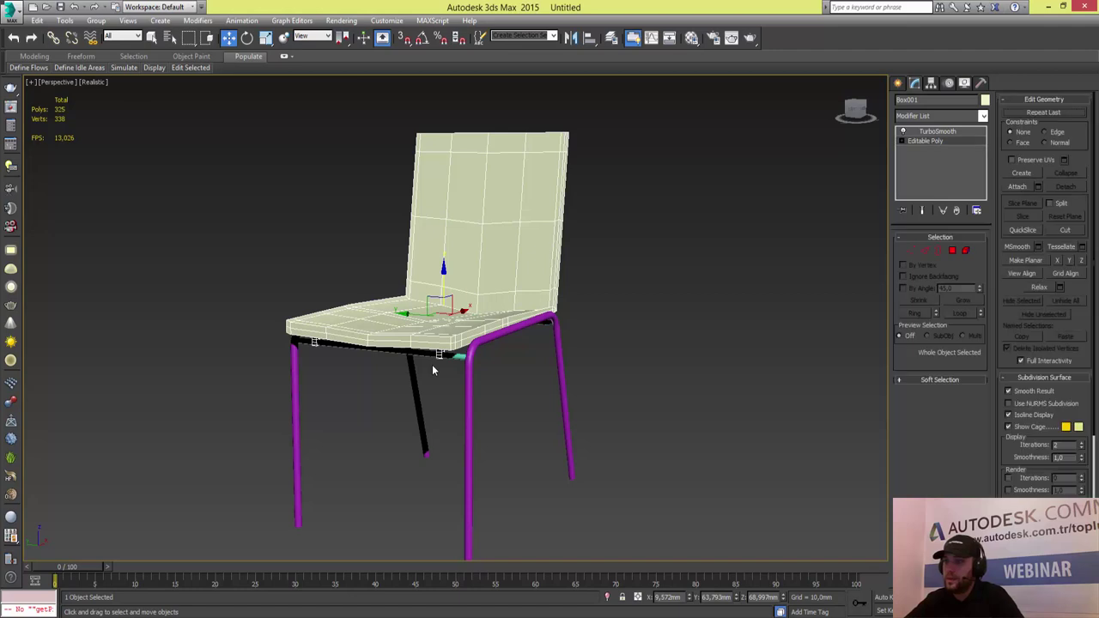
alt+middle_drag(433, 371, 433, 371)
scroll(433, 371, up, 3)
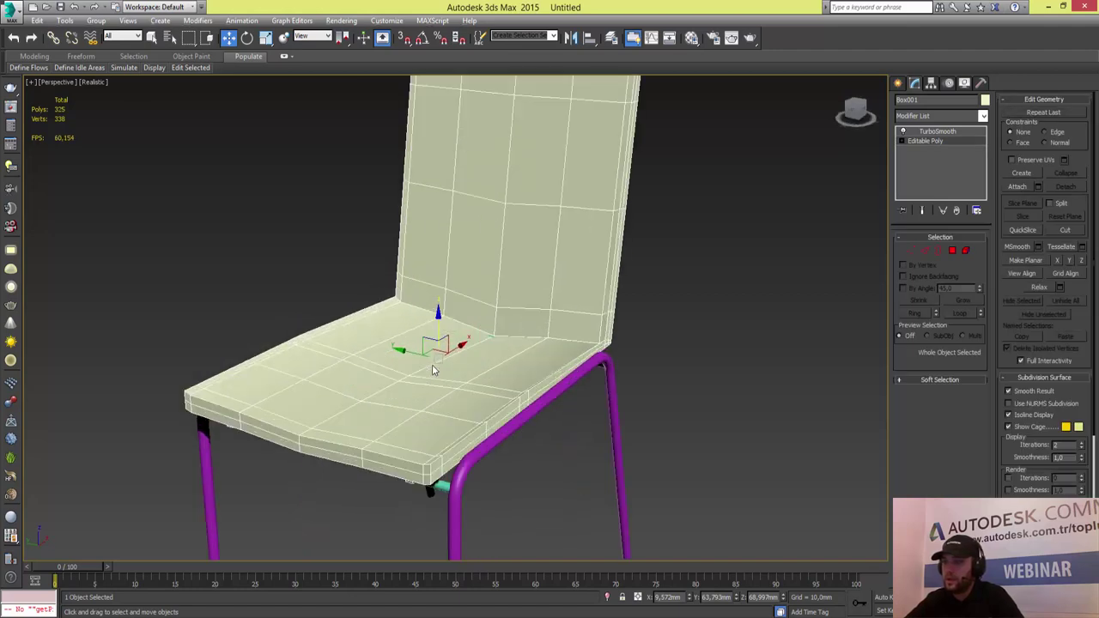
key(2)
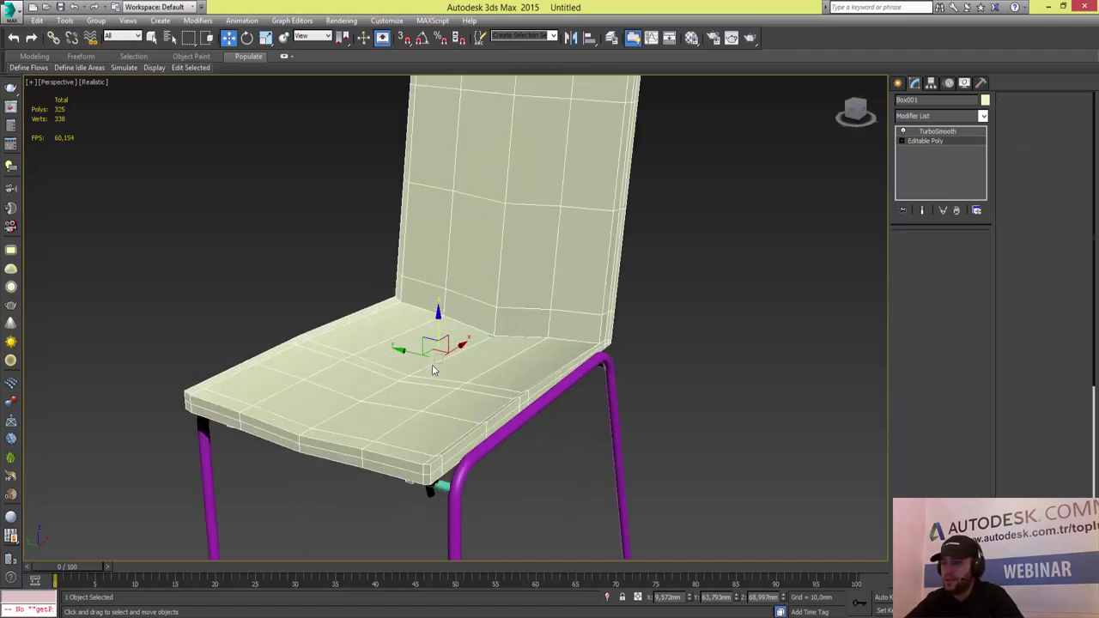
click(433, 371)
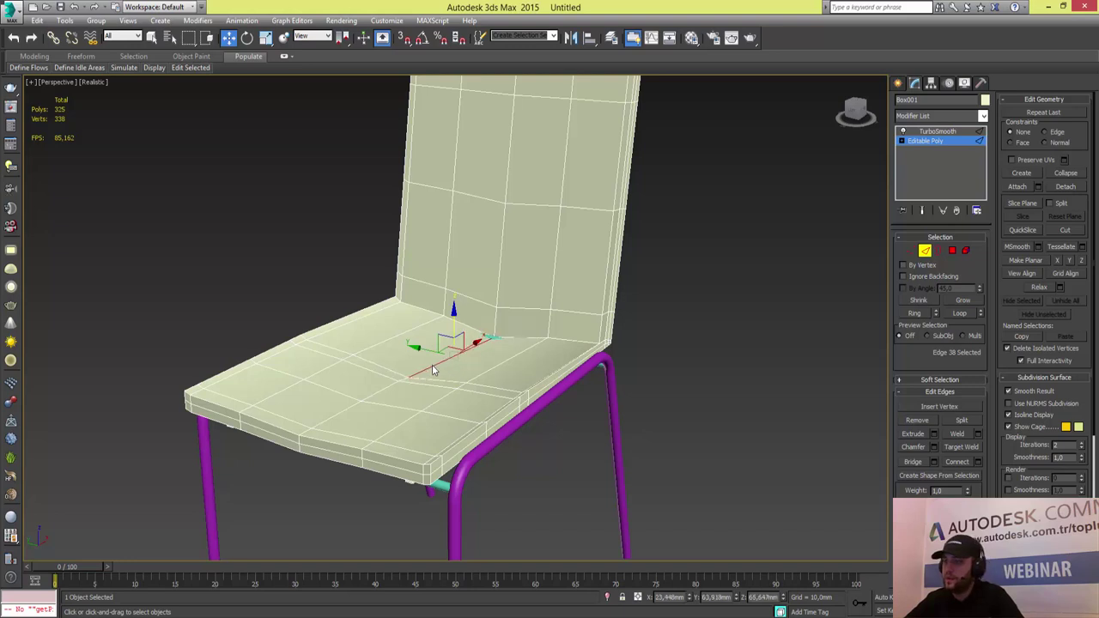
key(ctrl+z)
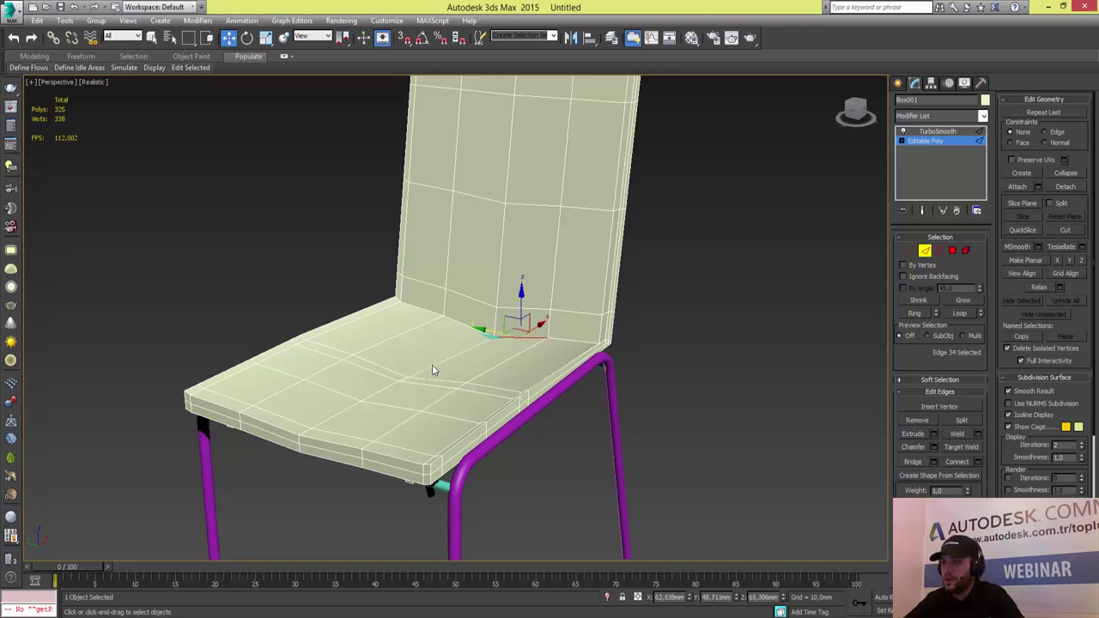
key(ctrl+z)
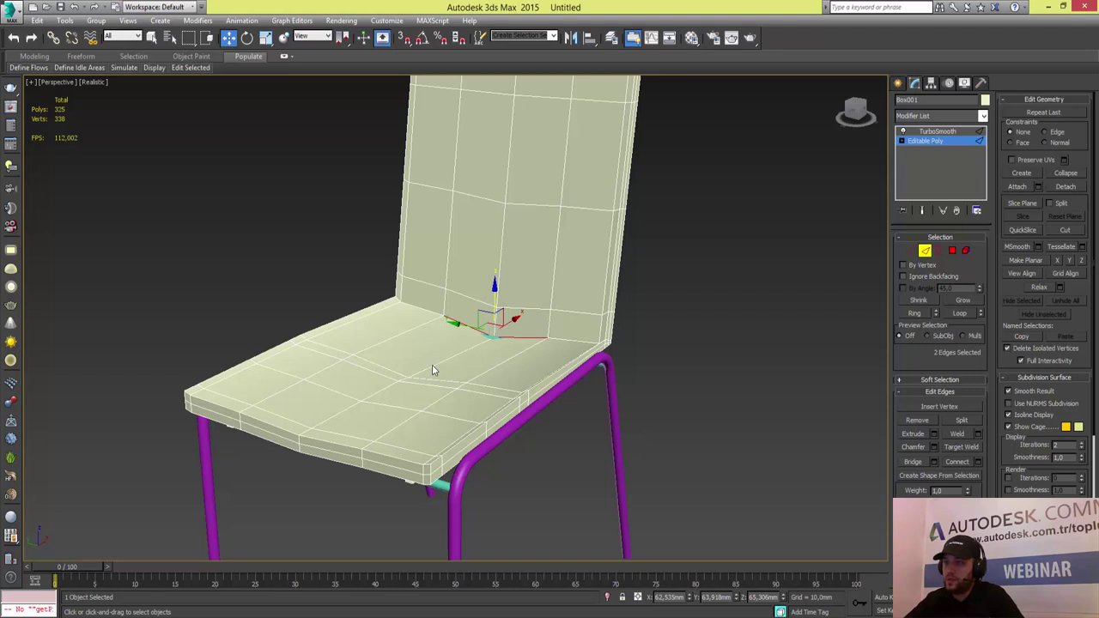
key(ctrl+z)
key(ctrl+z)
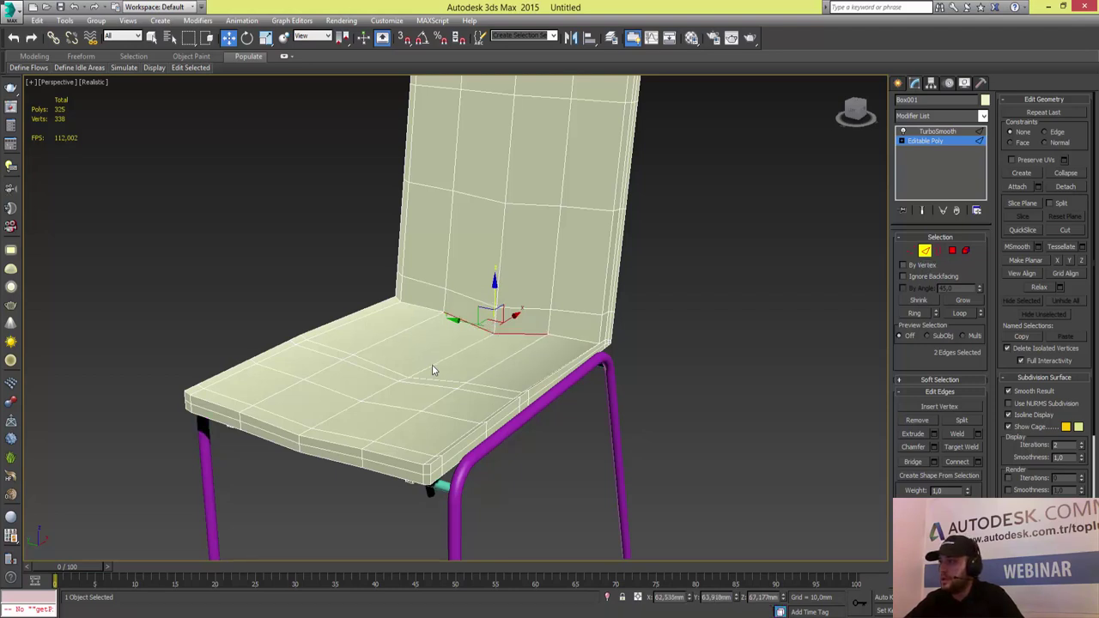
- Exit Edge mode, deselect, orbit the Perspective view from several angles, then return to four viewports
key(ctrl+z)
key(ctrl+z)
key(ctrl+z)
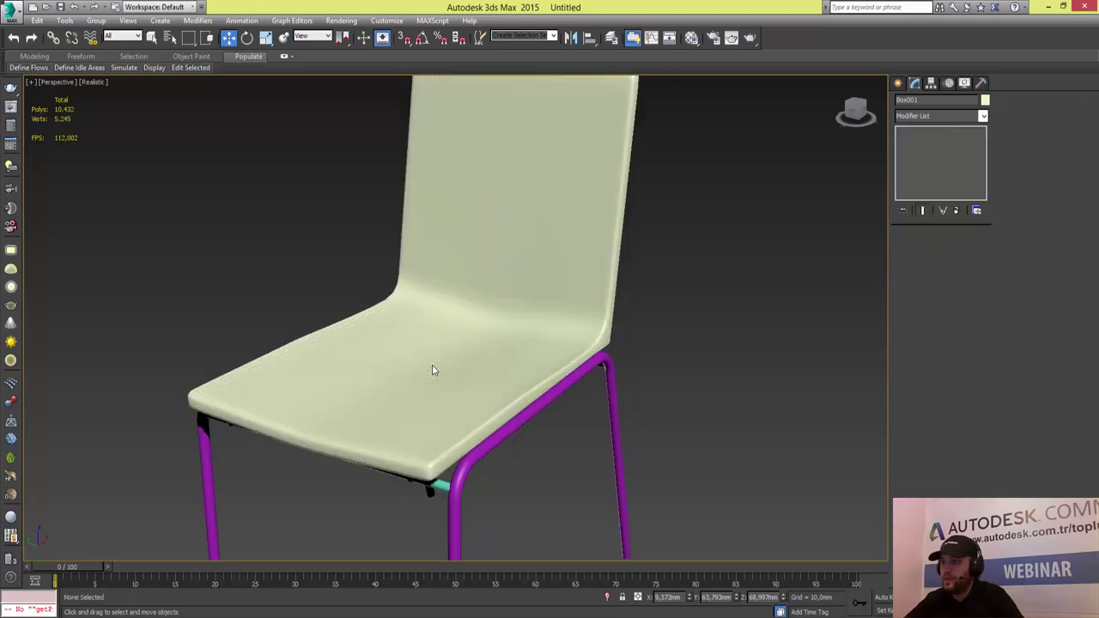
key(shift+z)
key(shift+z)
key(shift+z)
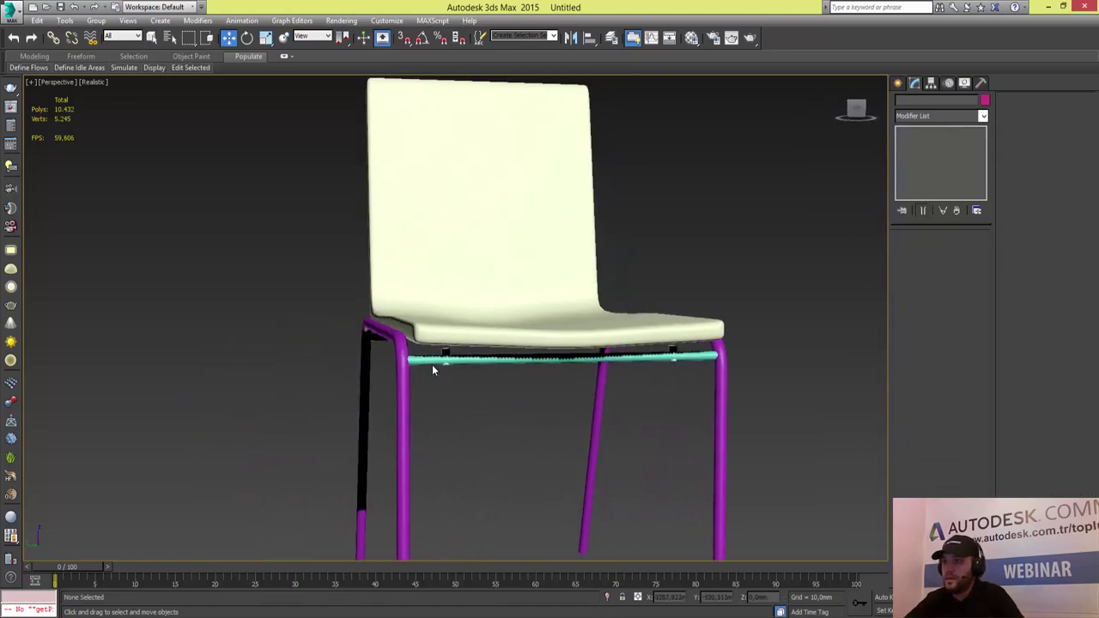
key(shift+z)
key(shift+z)
key(shift+z)
key(shift+z)
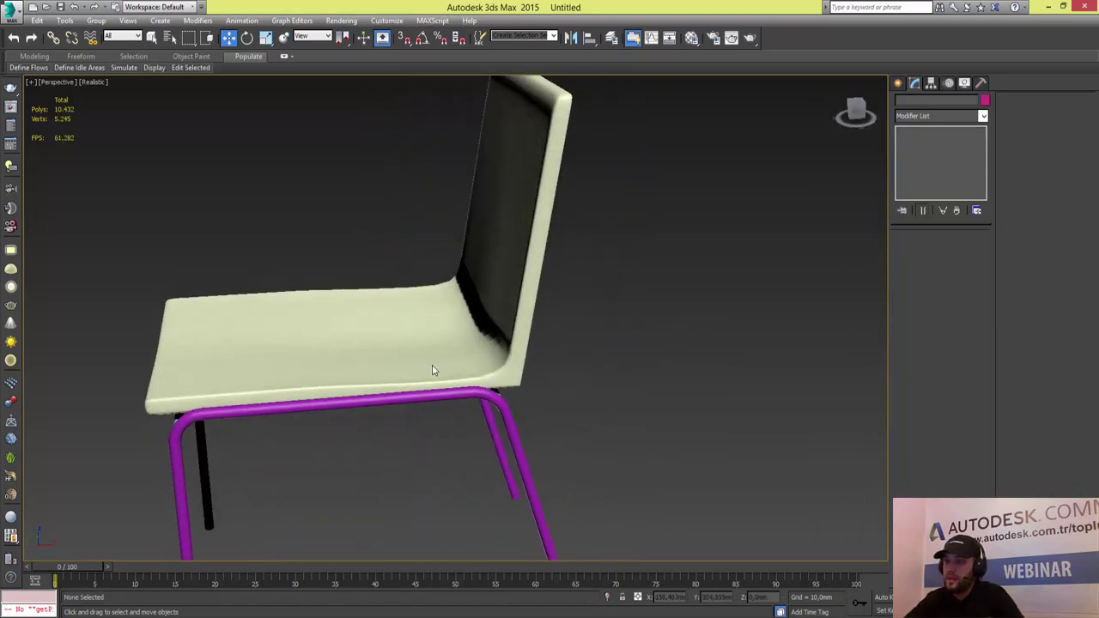
key(shift+z)
key(shift+z)
key(shift+z)
key(shift+z)
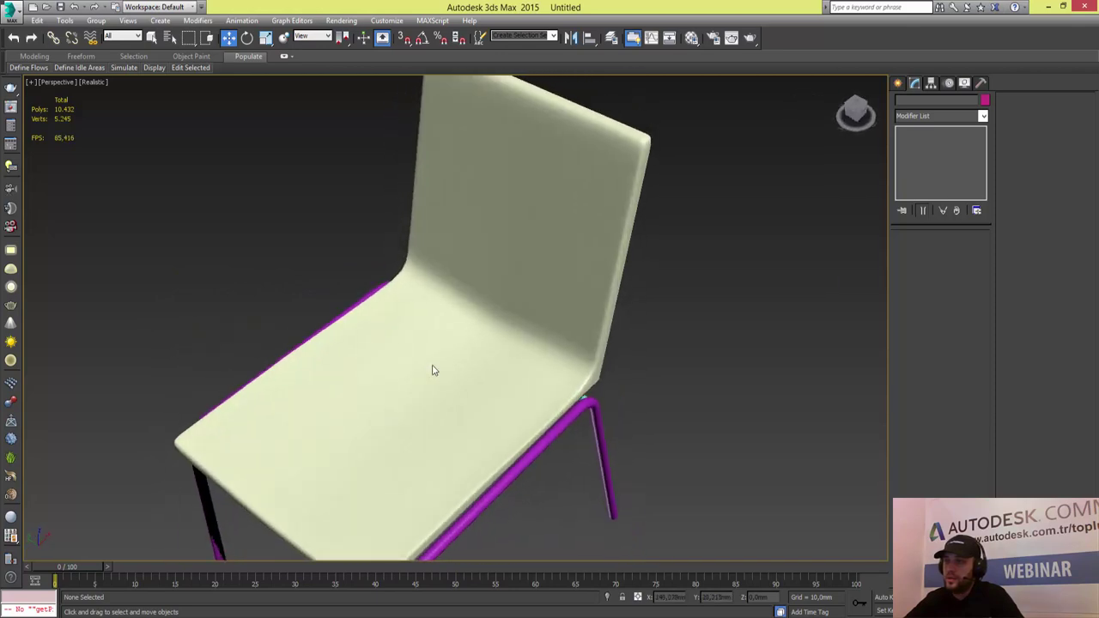
key(shift+z)
key(shift+z)
key(shift+z)
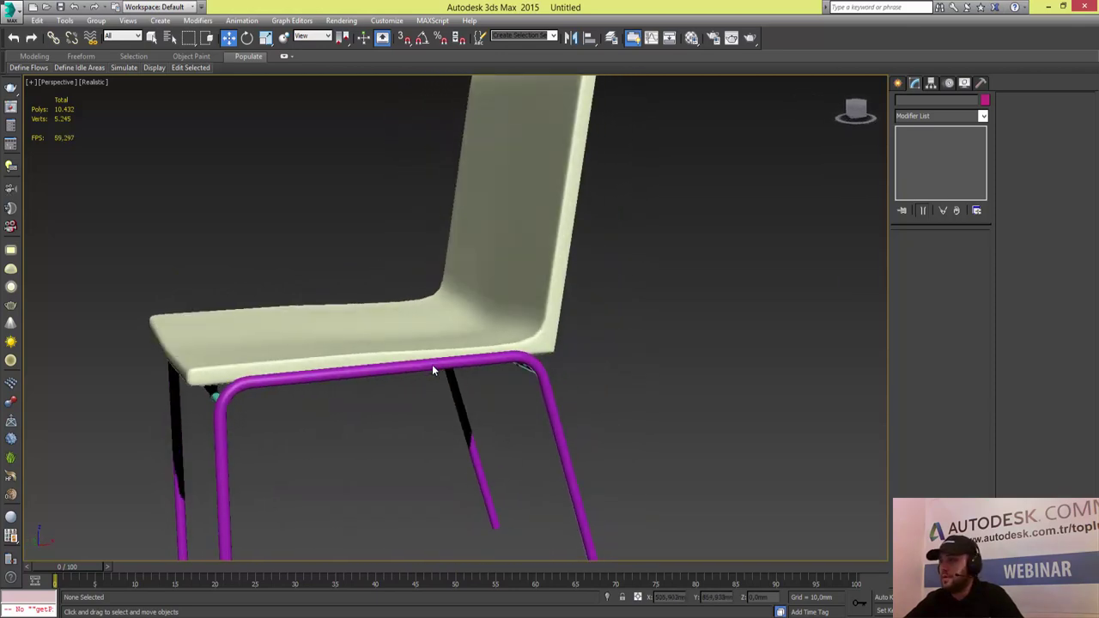
key(shift+z)
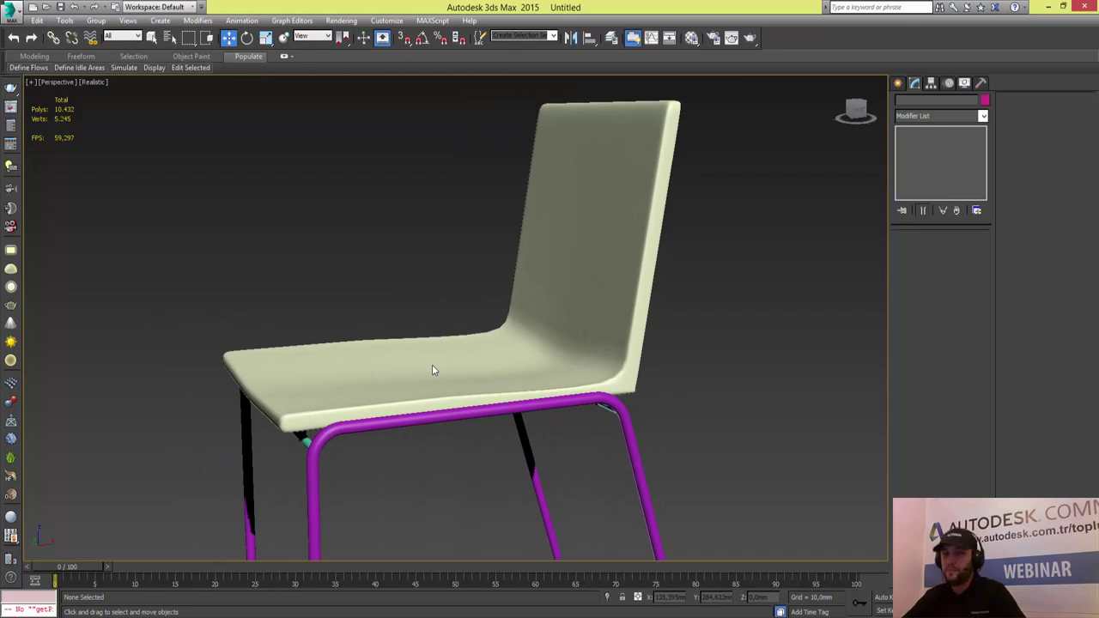
key(shift+z)
key(shift+z)
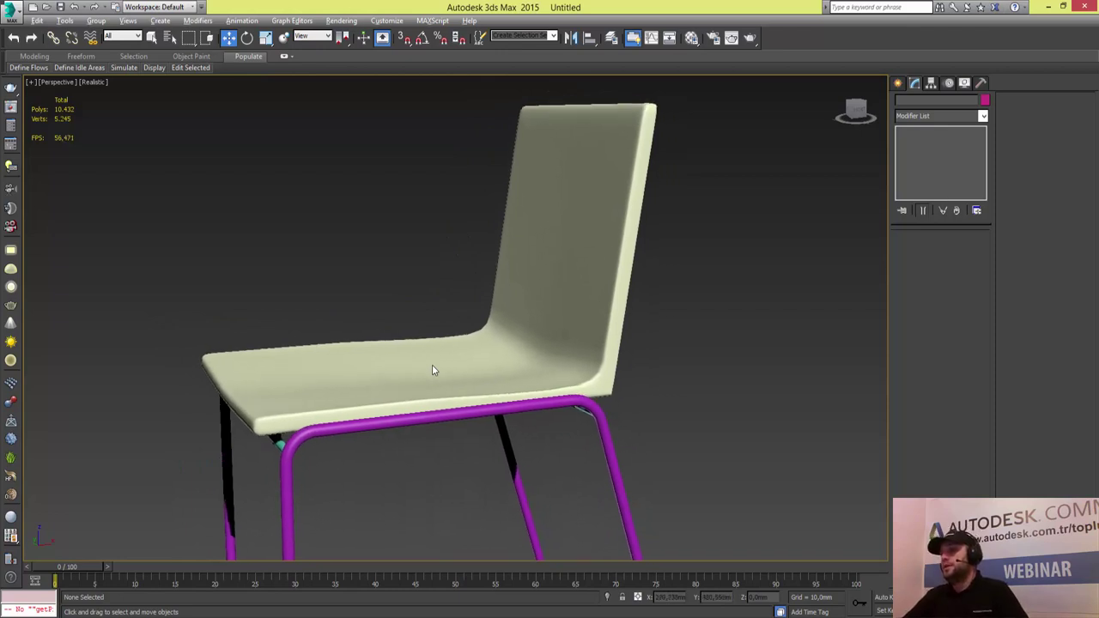
key(shift+z)
key(shift+z)
key(alt+w)
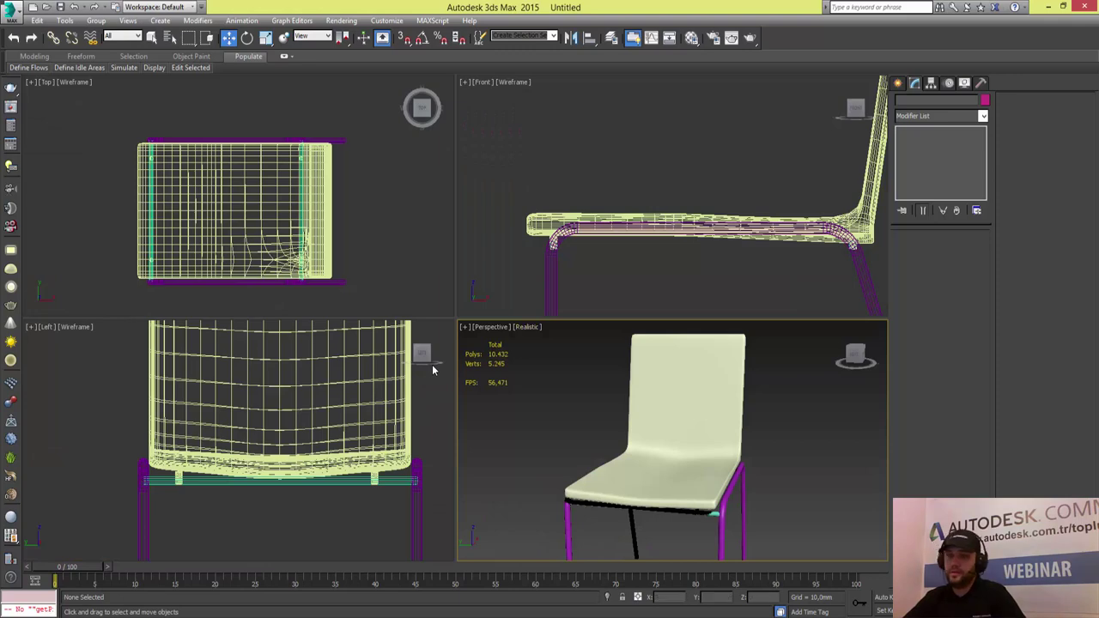
- In the maximized Left view, create a sphere of about 16.9 mm radius on the upper backrest
scroll(433, 370, down, 2)
scroll(433, 369, down, 3)
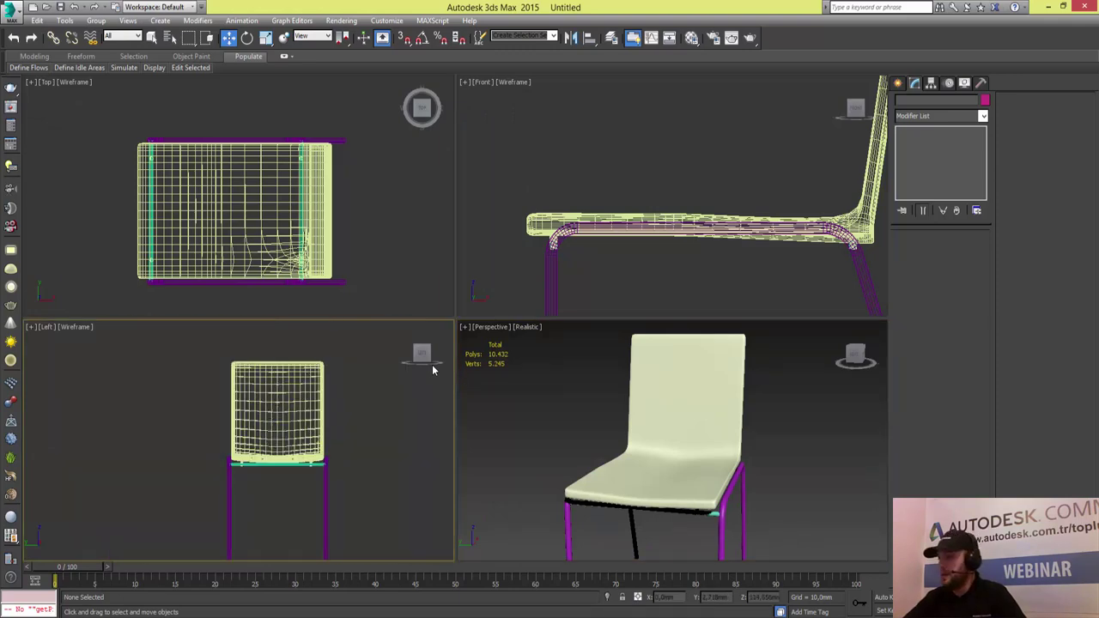
key(alt+w)
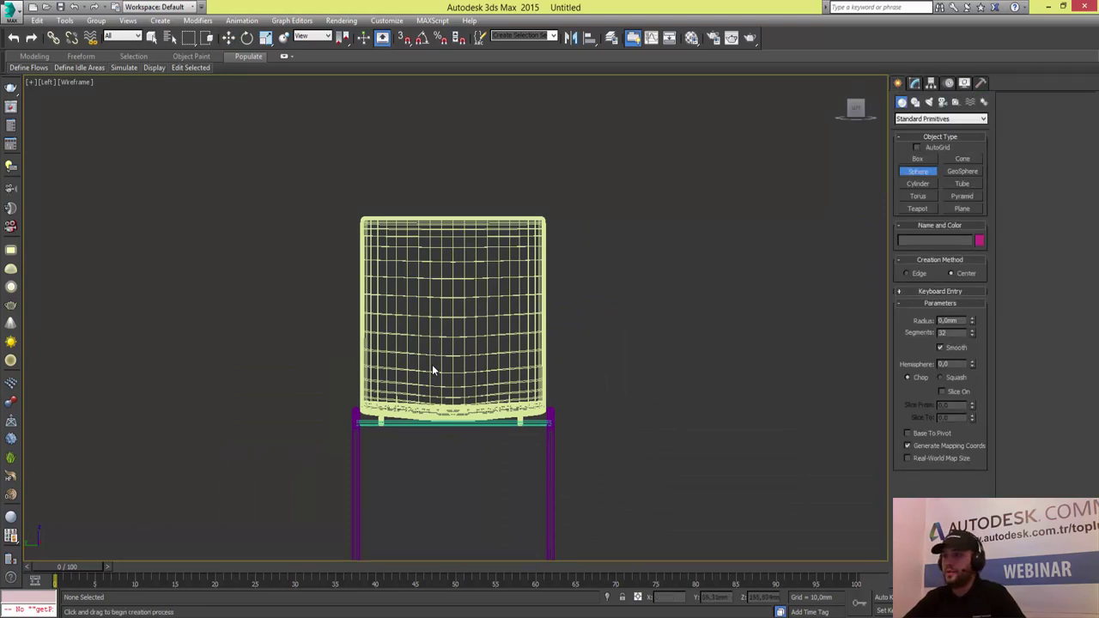
drag(453, 270, 479, 271)
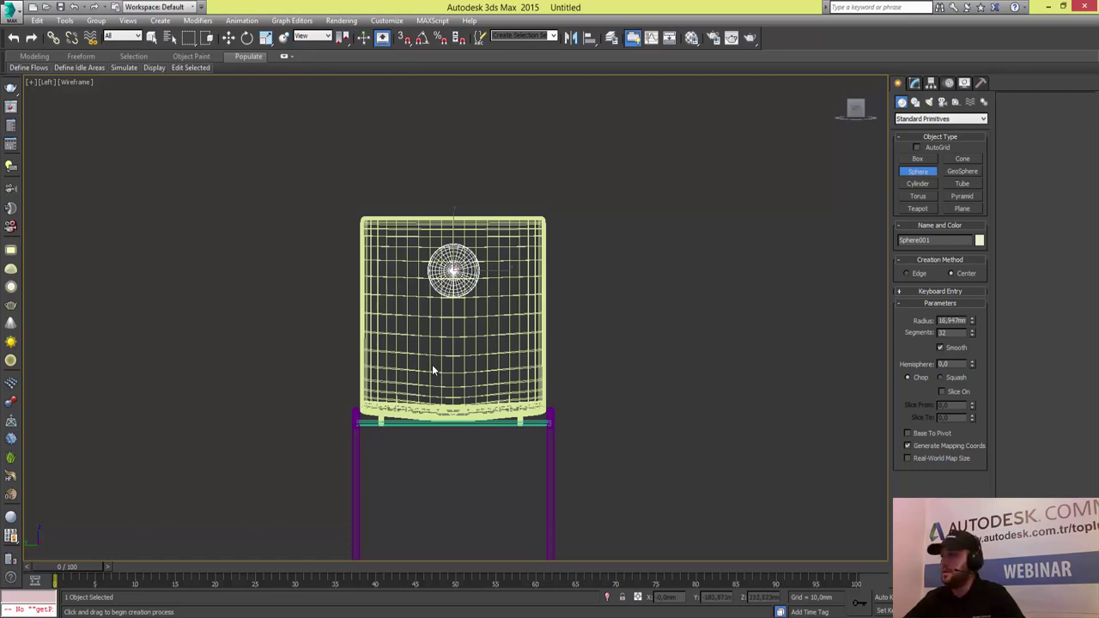
- Add an FFD 4x4x4 modifier to Sphere001 and start editing its control points
key(w)
click(940, 115)
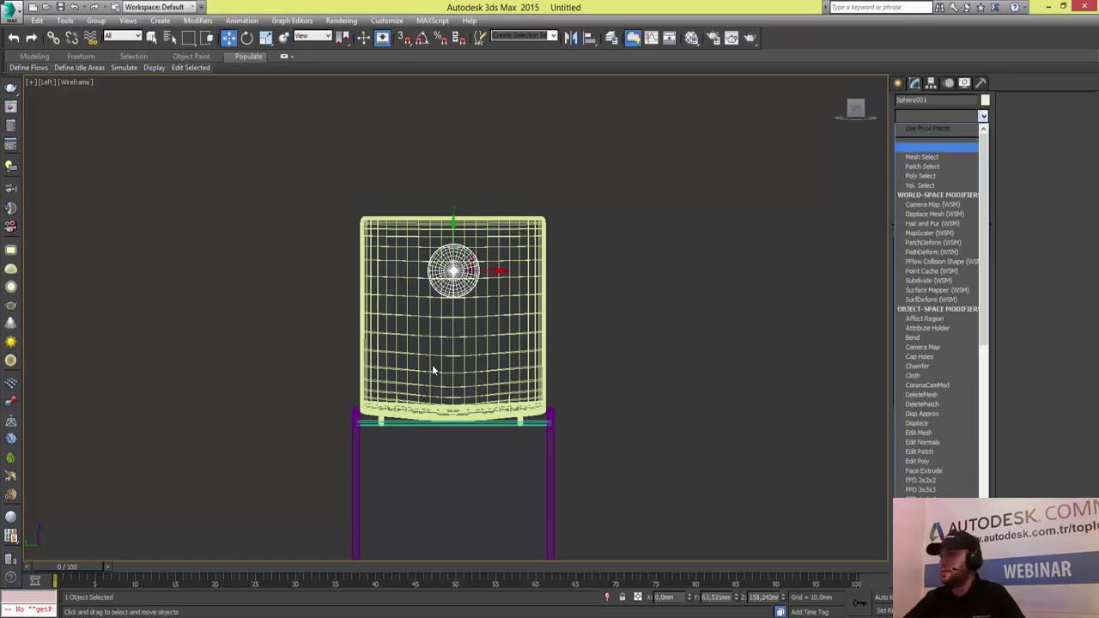
key(Return)
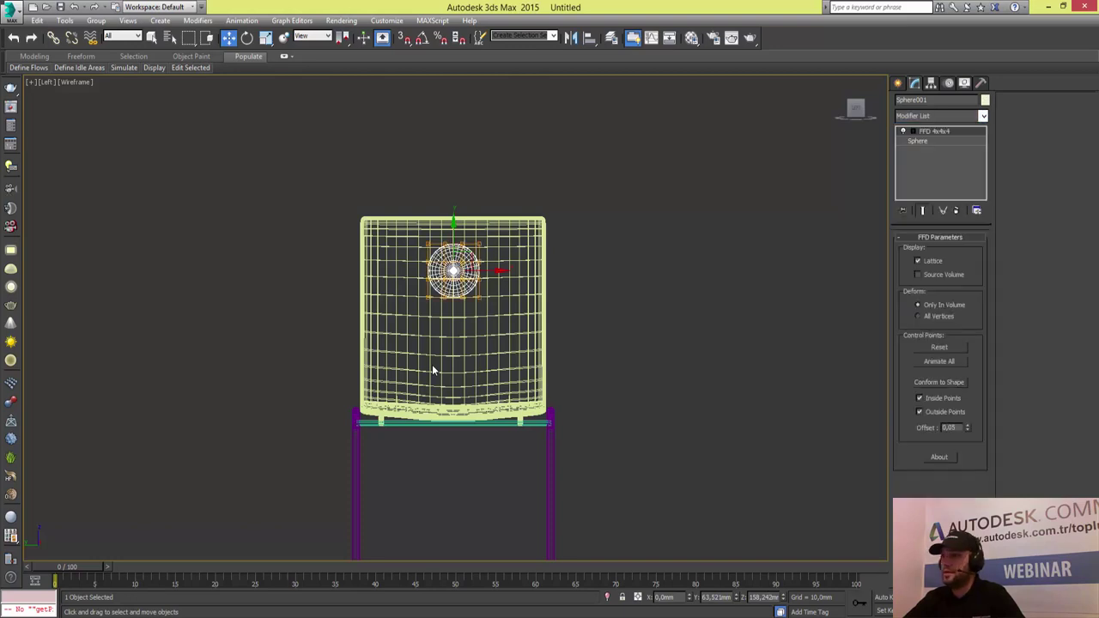
key(1)
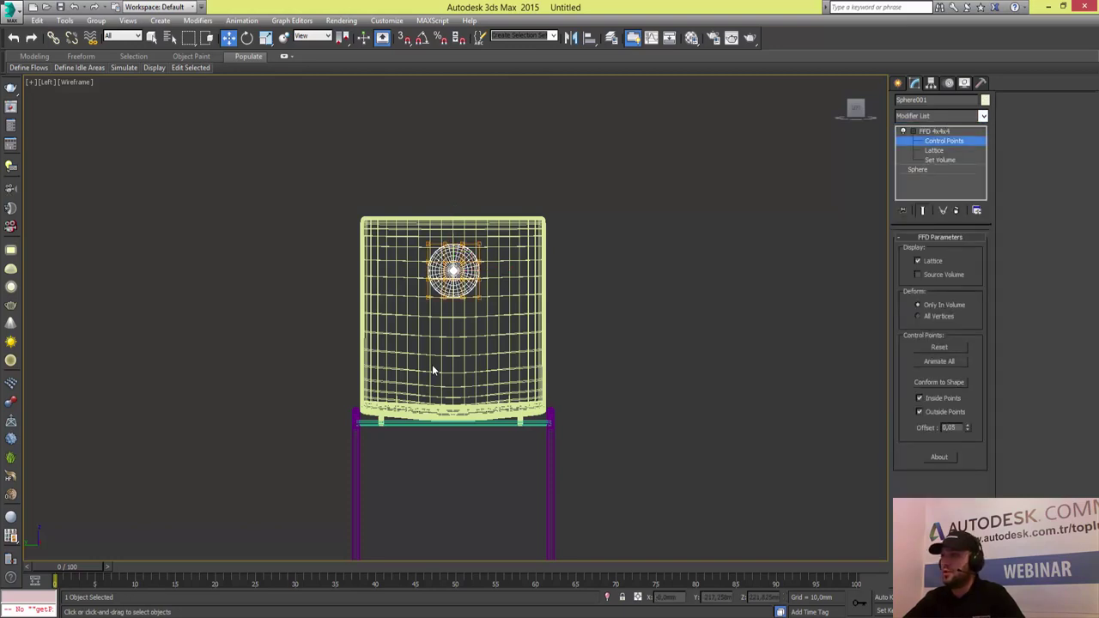
key(z)
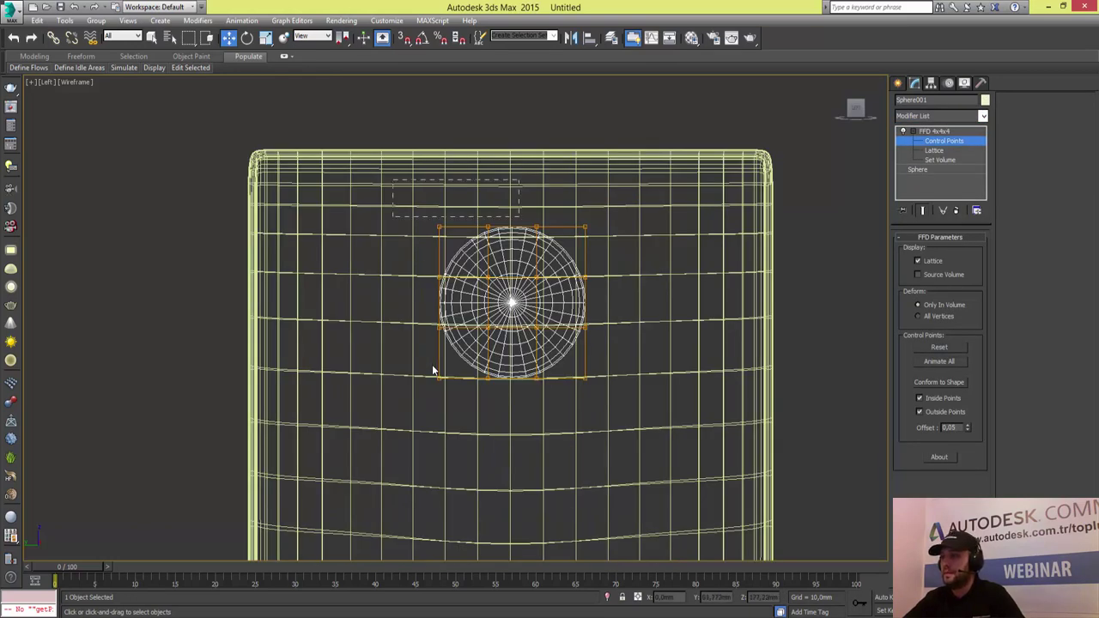
- Flatten the sphere by pulling the lattice's top control points downward
drag(392, 181, 658, 286)
mouse_move(512, 253)
mouse_down()
mouse_move(511, 287)
mouse_move(512, 276)
mouse_up()
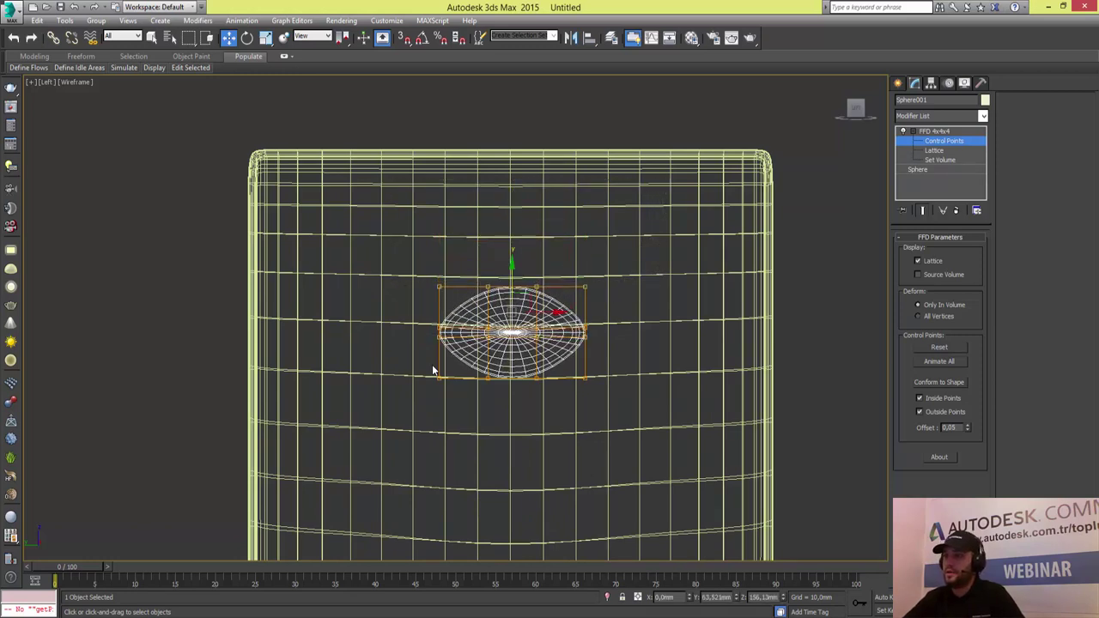
drag(432, 364, 432, 364)
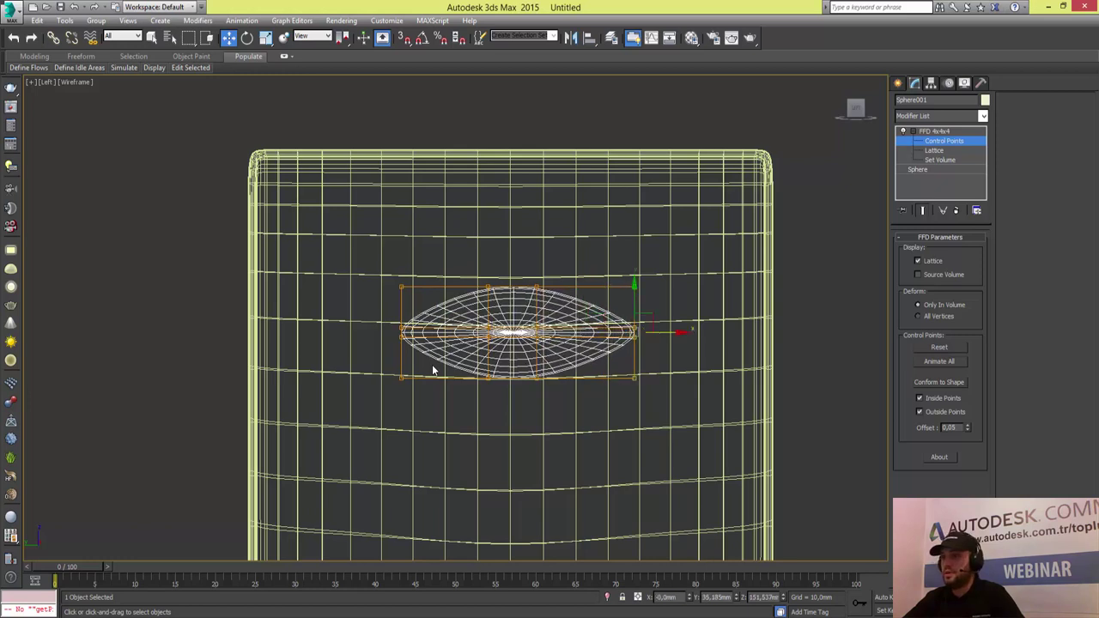
drag(371, 241, 662, 307)
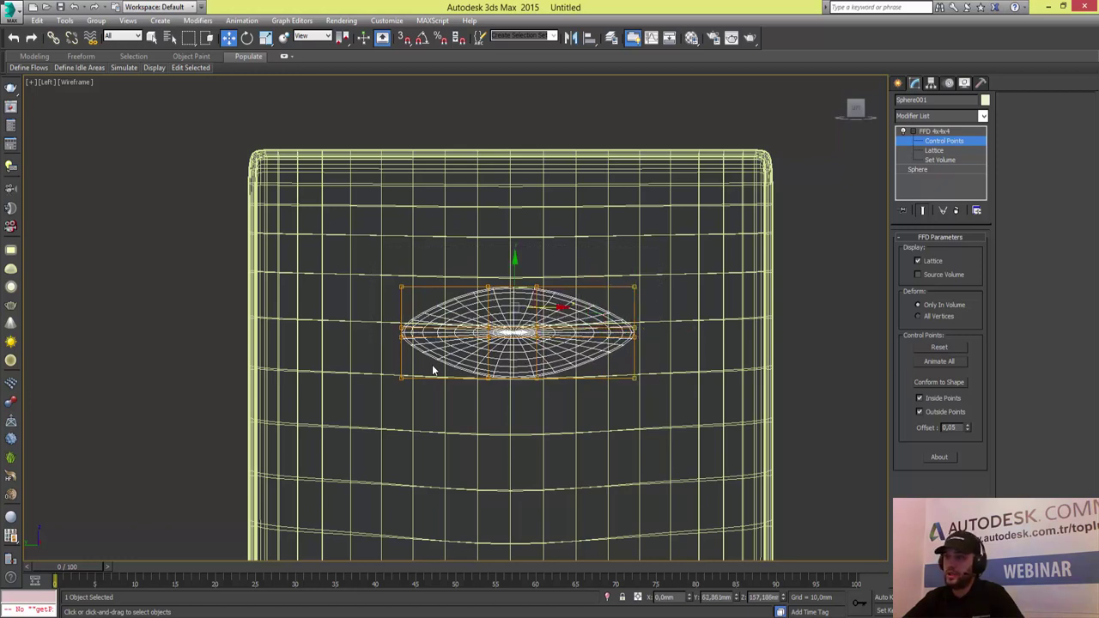
click(432, 368)
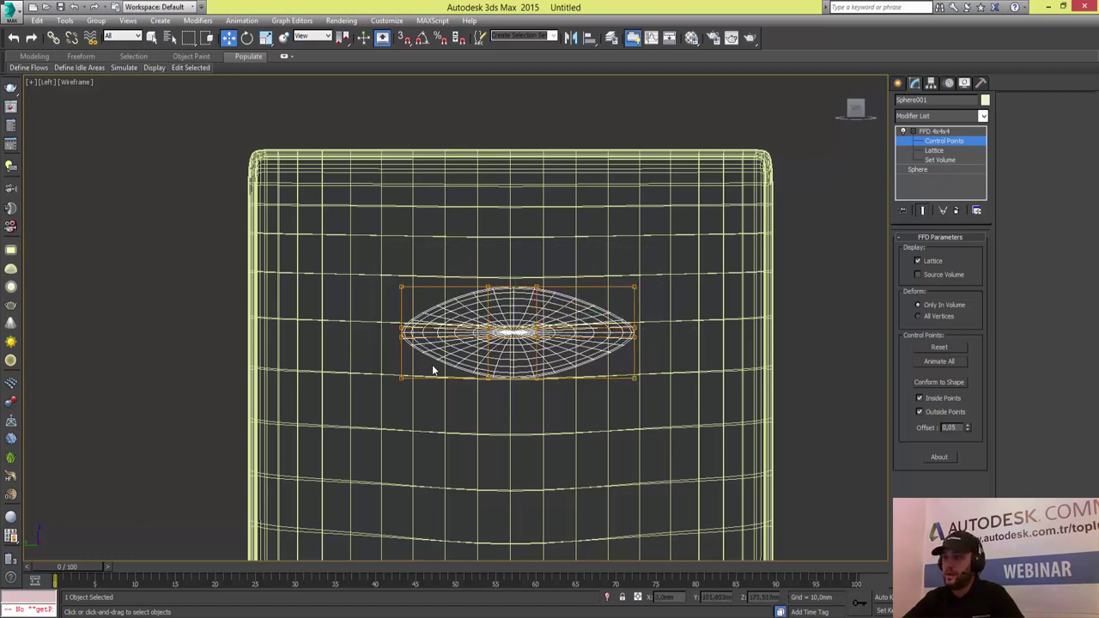
- Raise the upper middle control points to peak the eye shape, then restore the four-view layout
drag(327, 261, 704, 366)
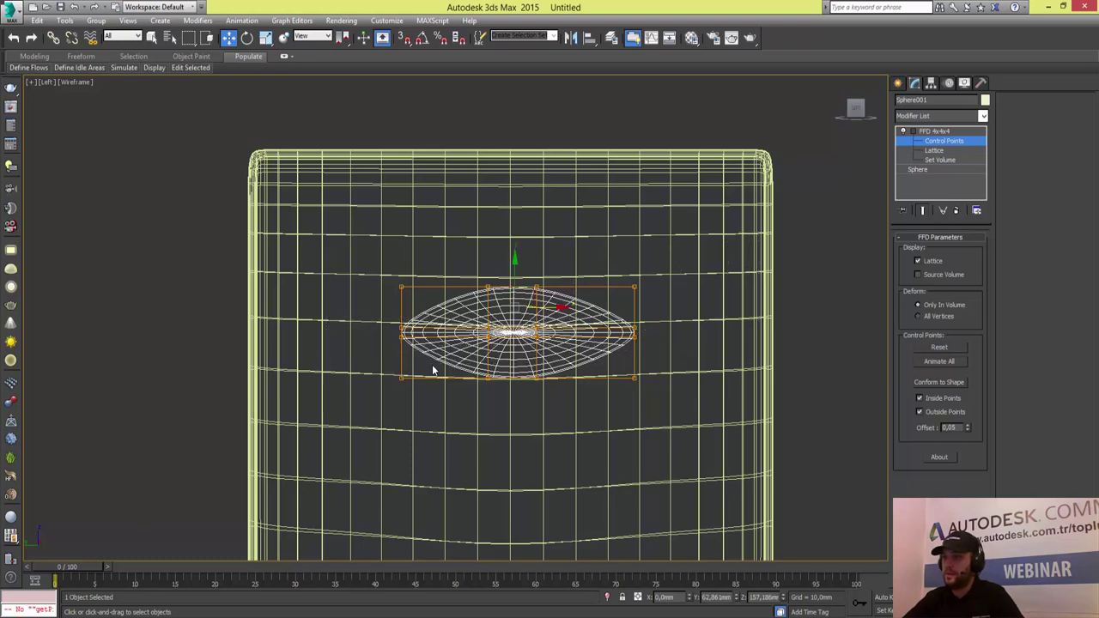
drag(514, 275, 515, 258)
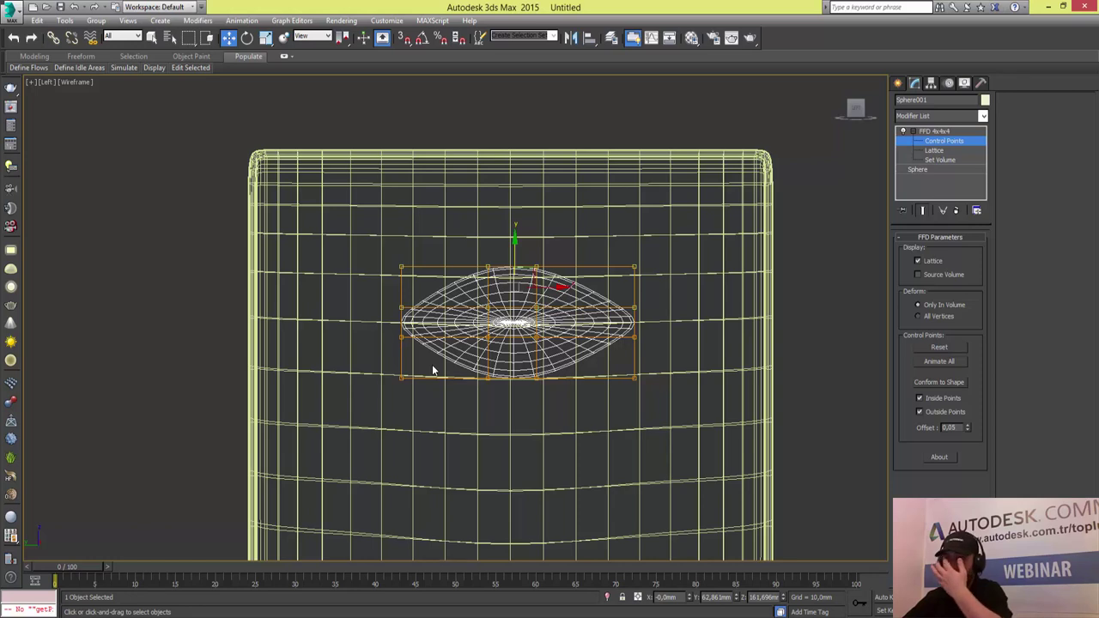
drag(376, 234, 419, 307)
drag(401, 258, 401, 249)
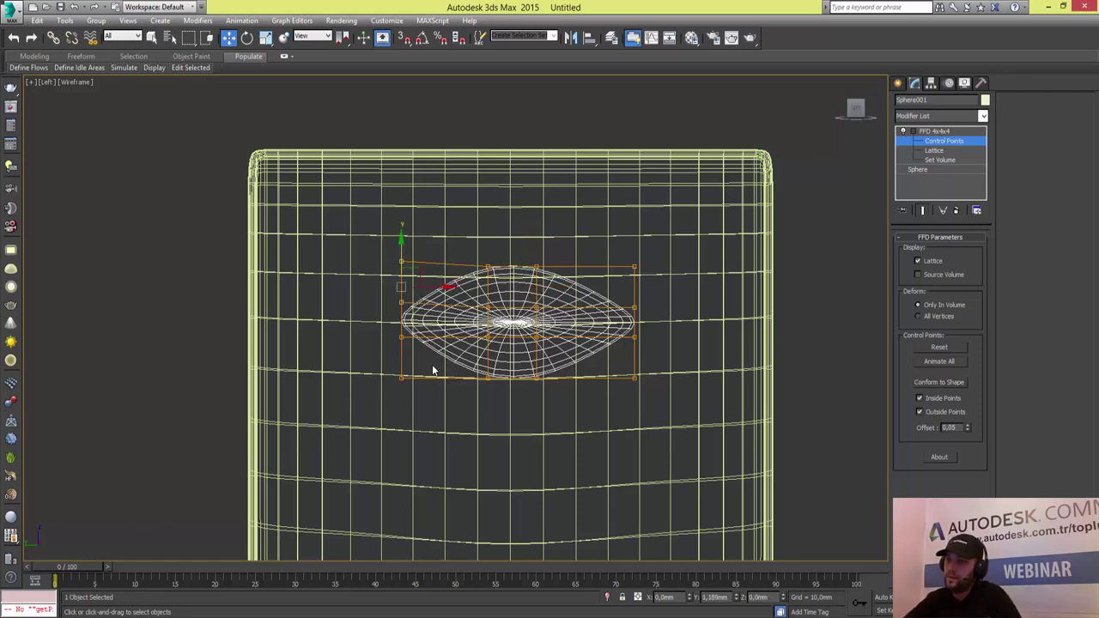
key(ctrl+z)
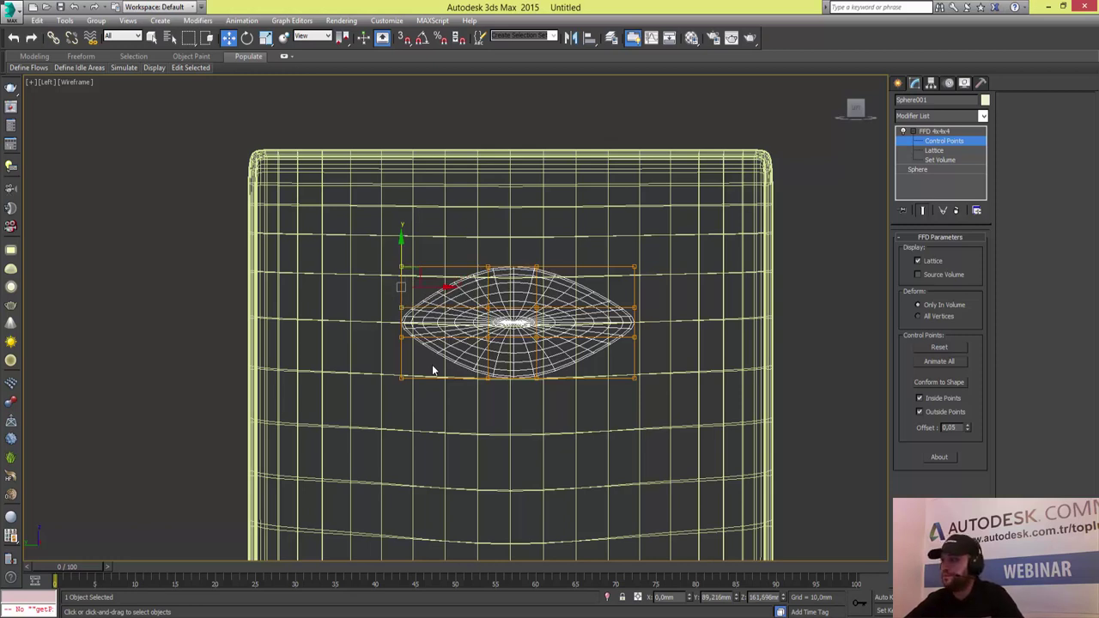
key(1)
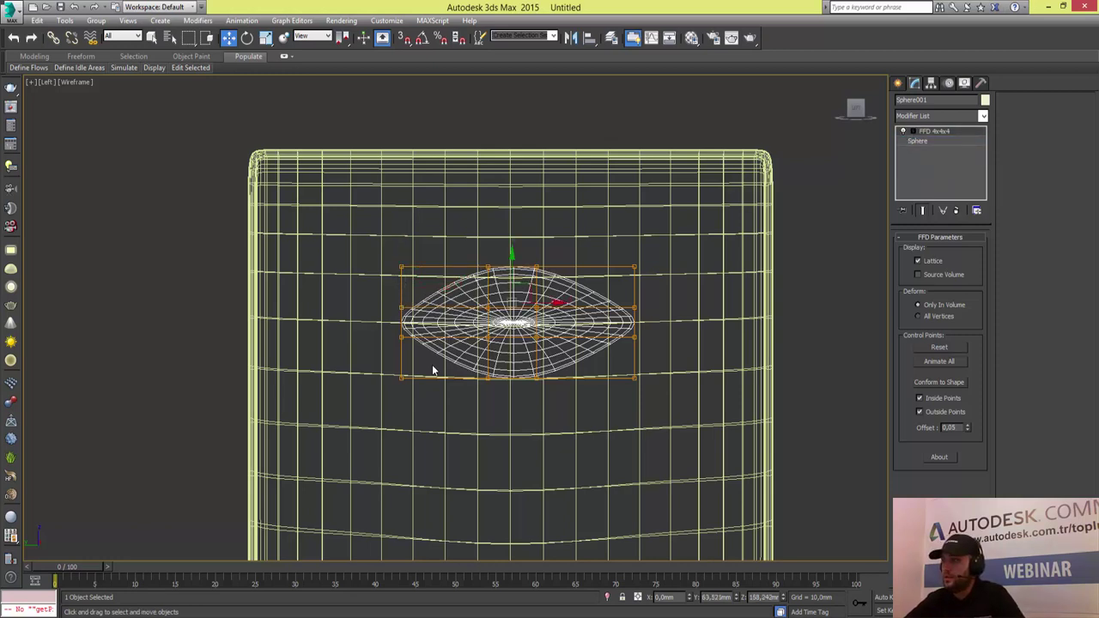
key(alt+w)
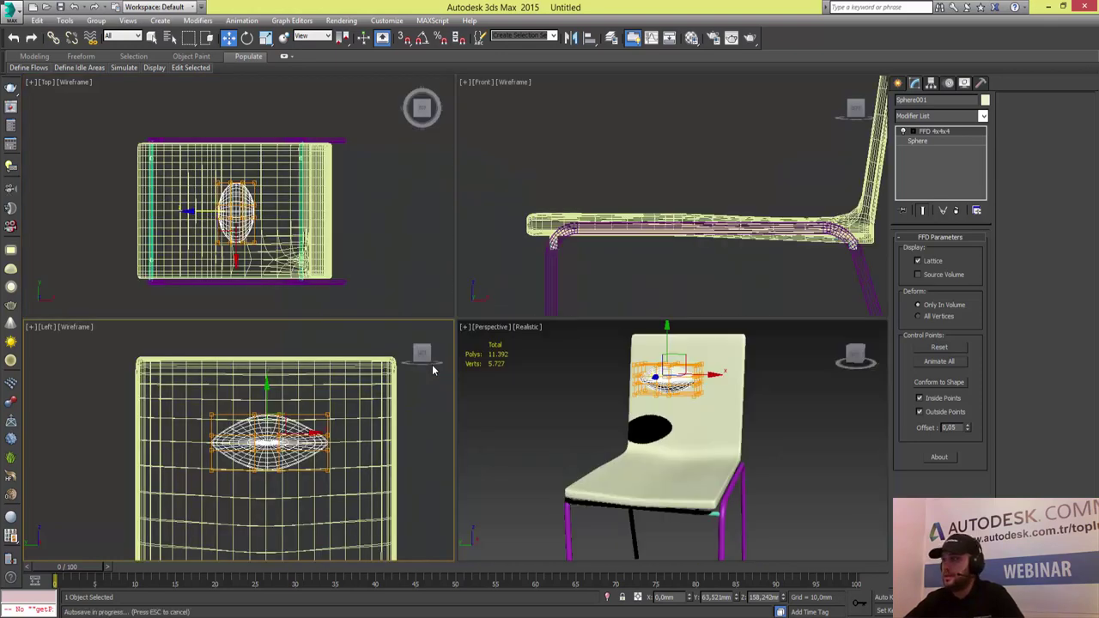
- Rotate the eye-shaped sphere in the Front view to match the backrest's lean
key(ctrl+z)
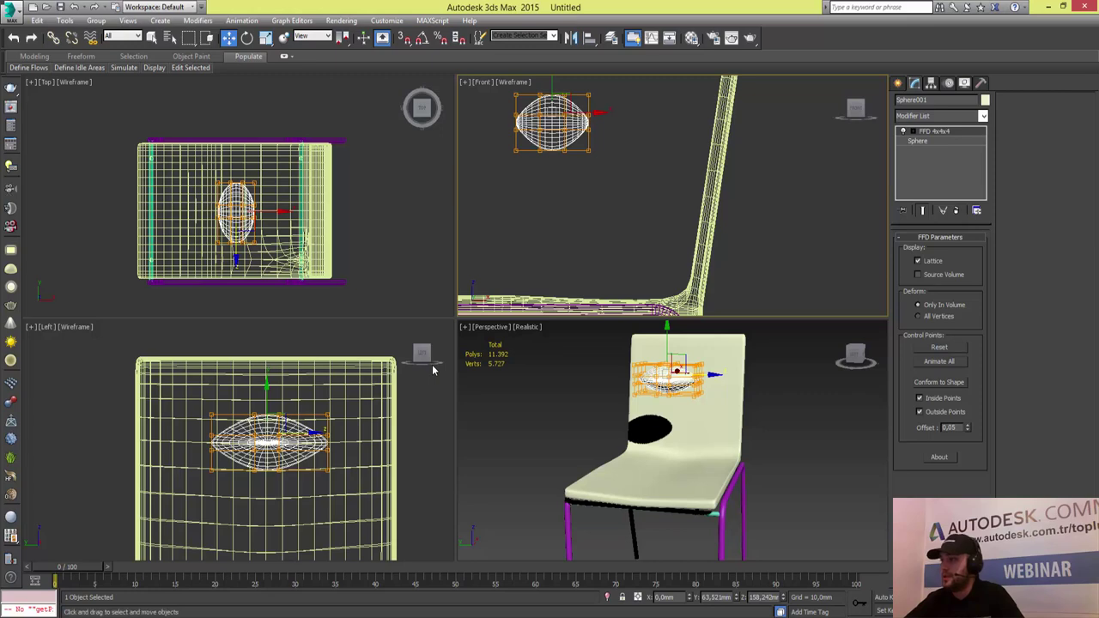
key(alt+w)
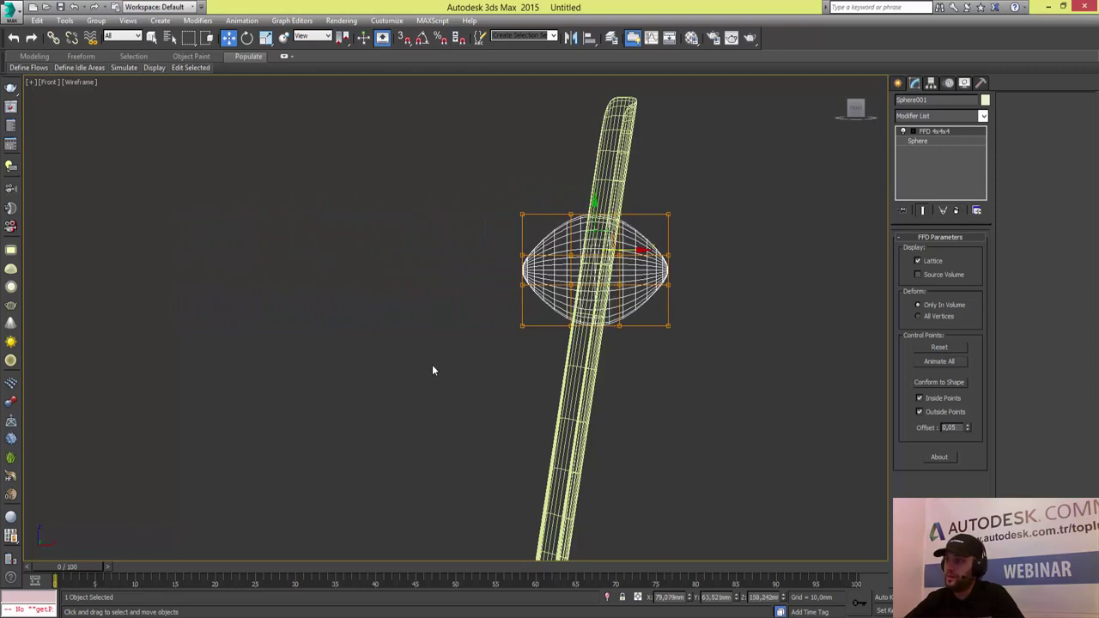
key(e)
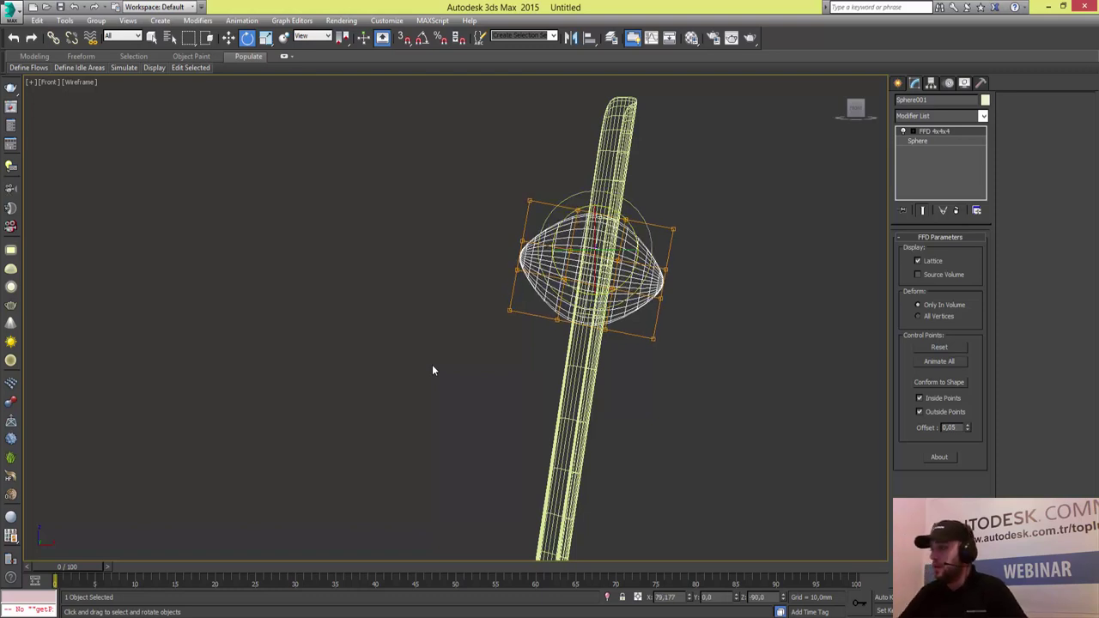
key(alt+w)
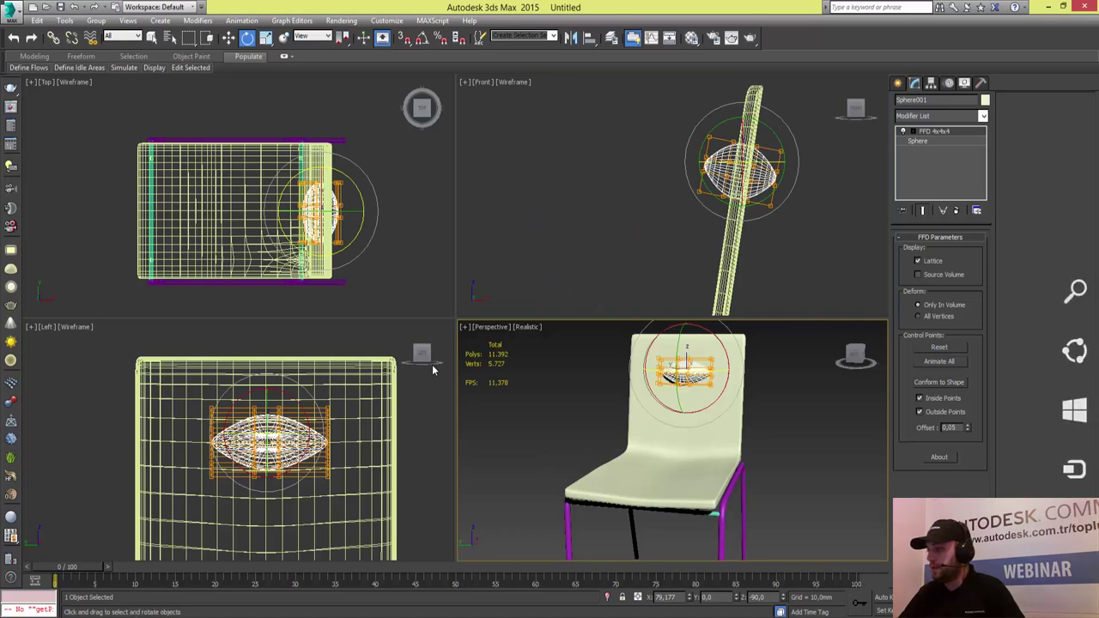
- Orbit the maximized Perspective view to inspect the tilted eye shape against the backrest
key(alt+w)
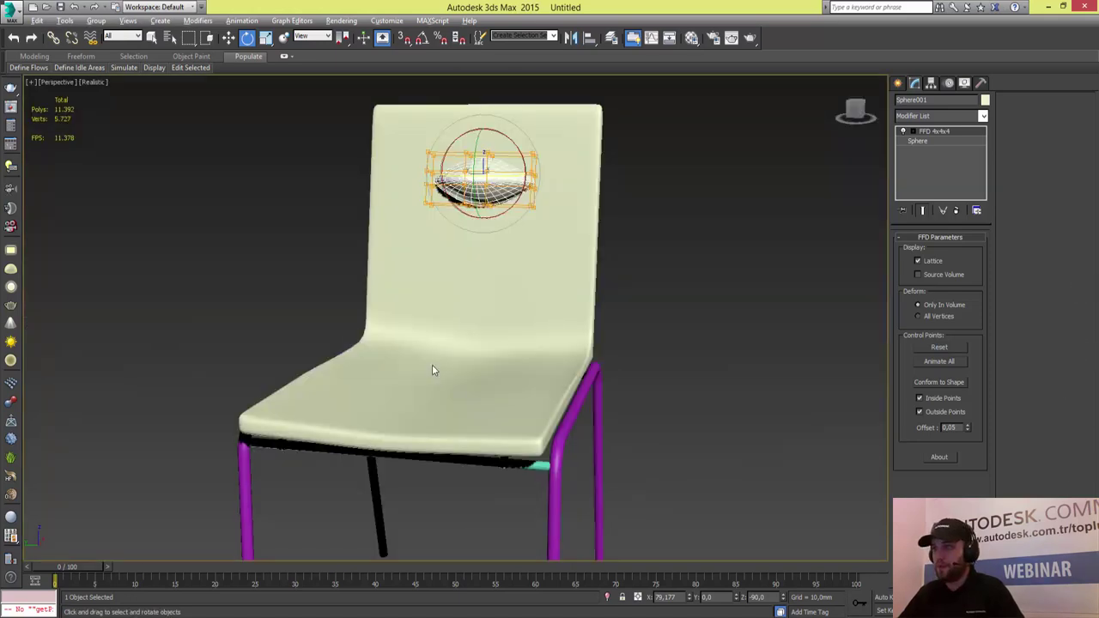
alt+middle_drag(432, 364, 432, 364)
key(z)
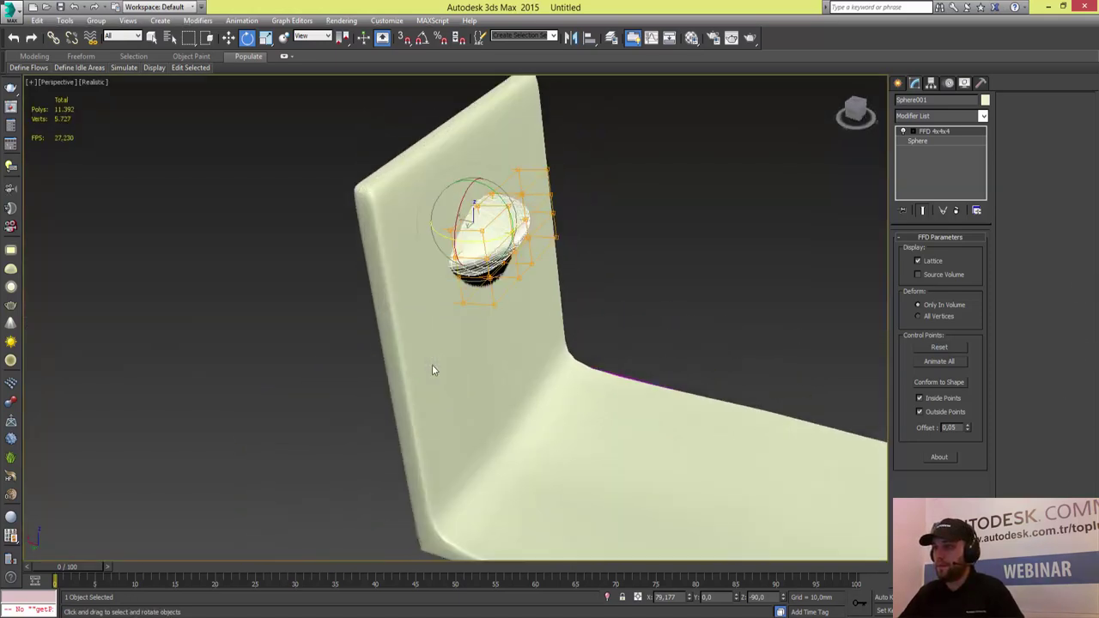
alt+middle_drag(432, 368, 432, 368)
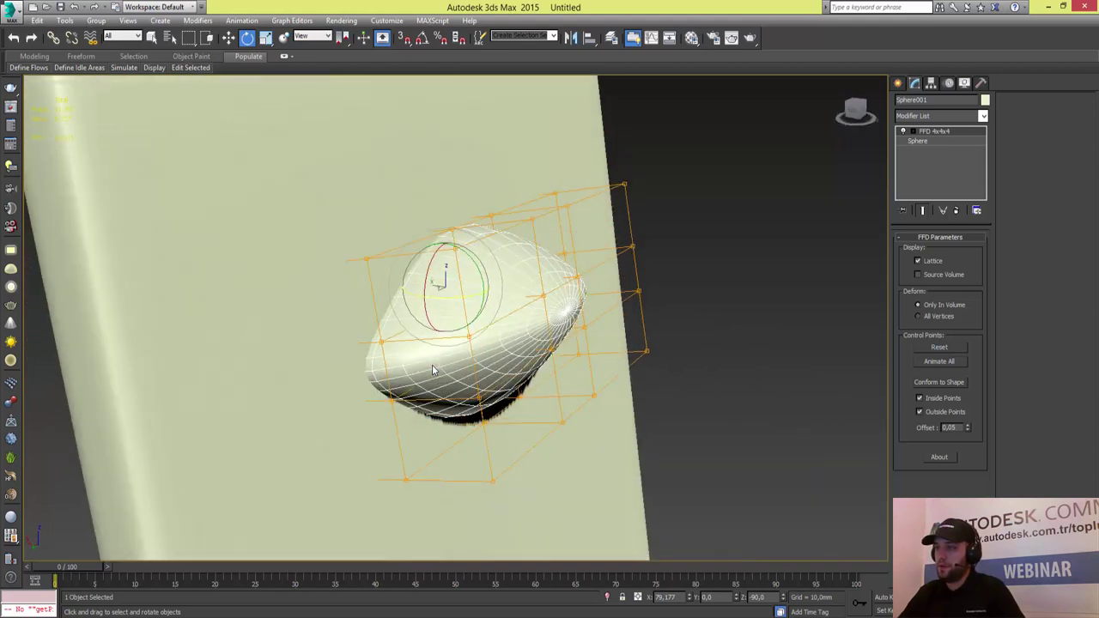
key(w)
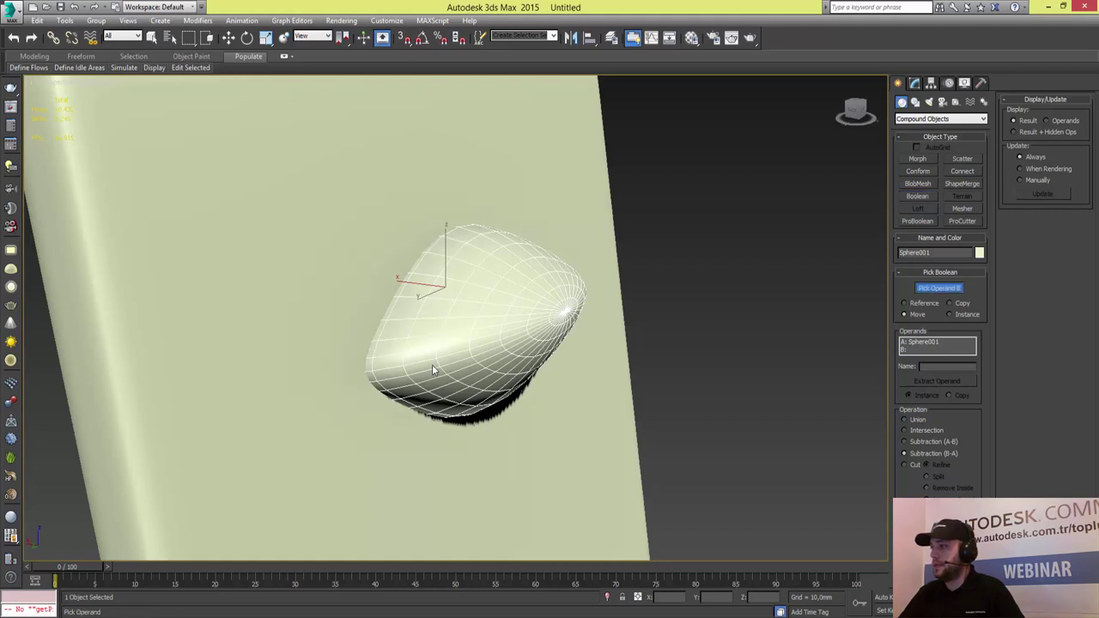
- Pick the chair panel as Boolean operand B to subtract the eye shape, then deselect
click(433, 364)
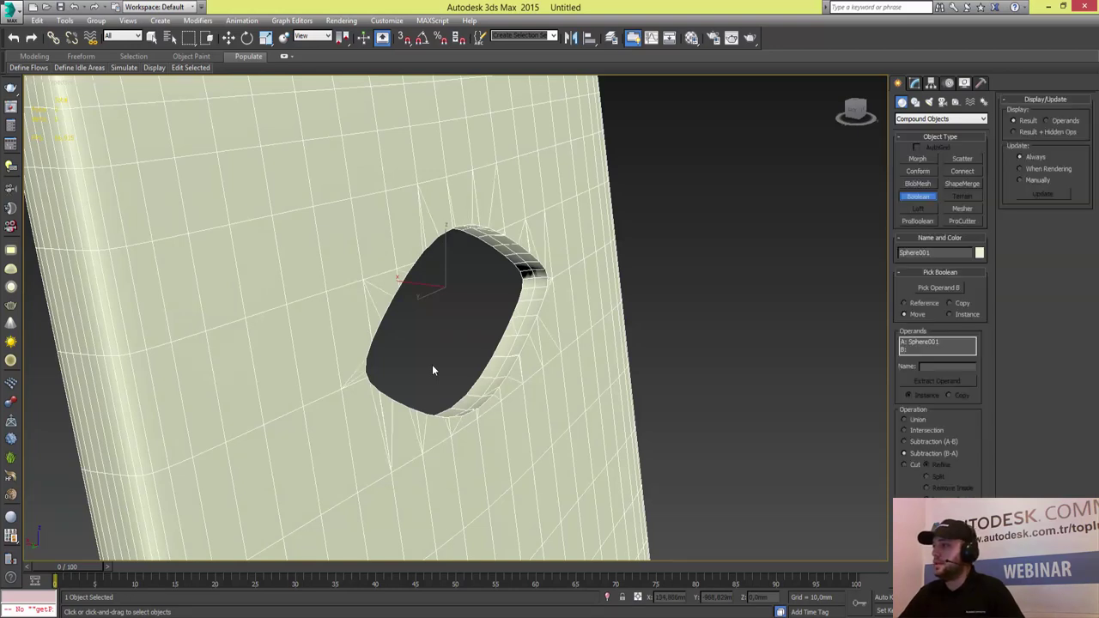
key(w)
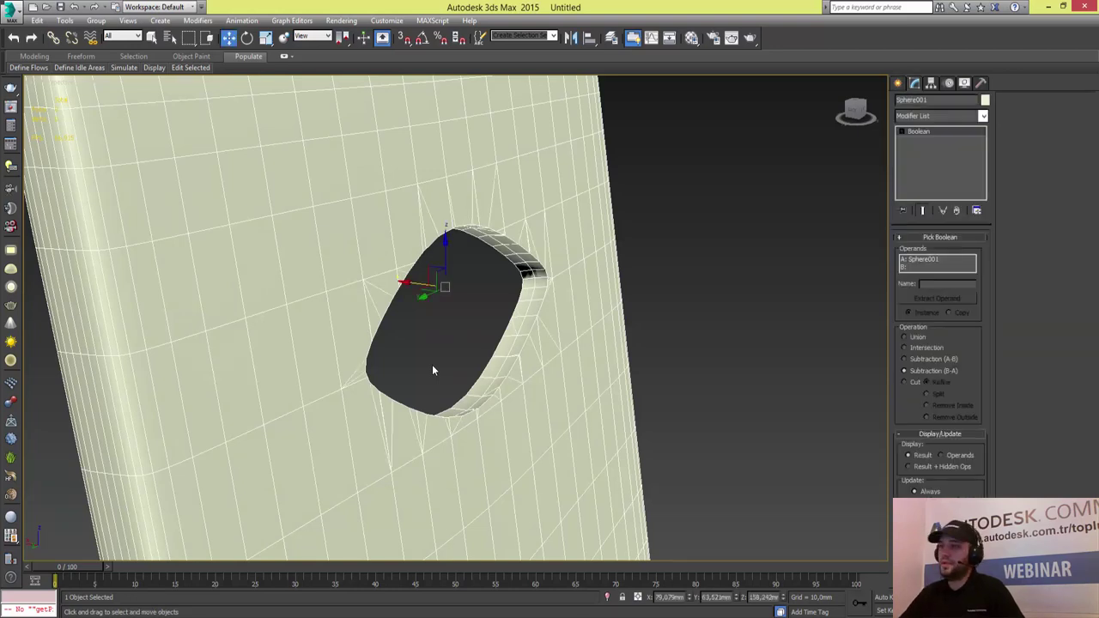
key(ctrl+d)
- Collapse the Boolean chair panel to an Editable Poly of 5,358 polygons, then deselect it
key(z)
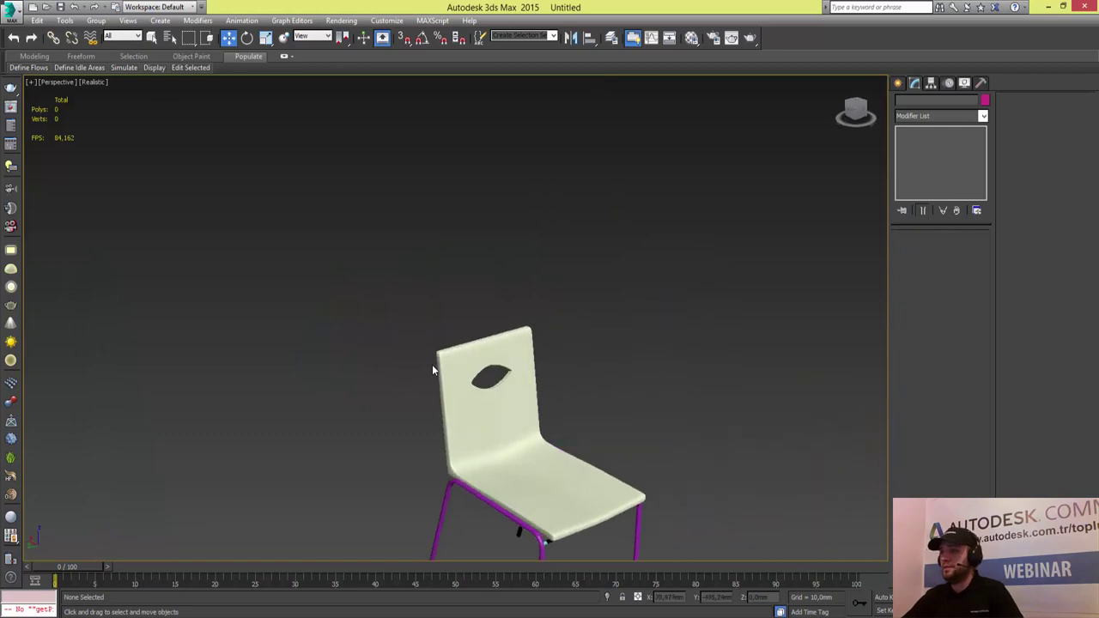
alt+middle_drag(432, 365, 432, 366)
click(432, 366)
right_click(432, 365)
click(563, 428)
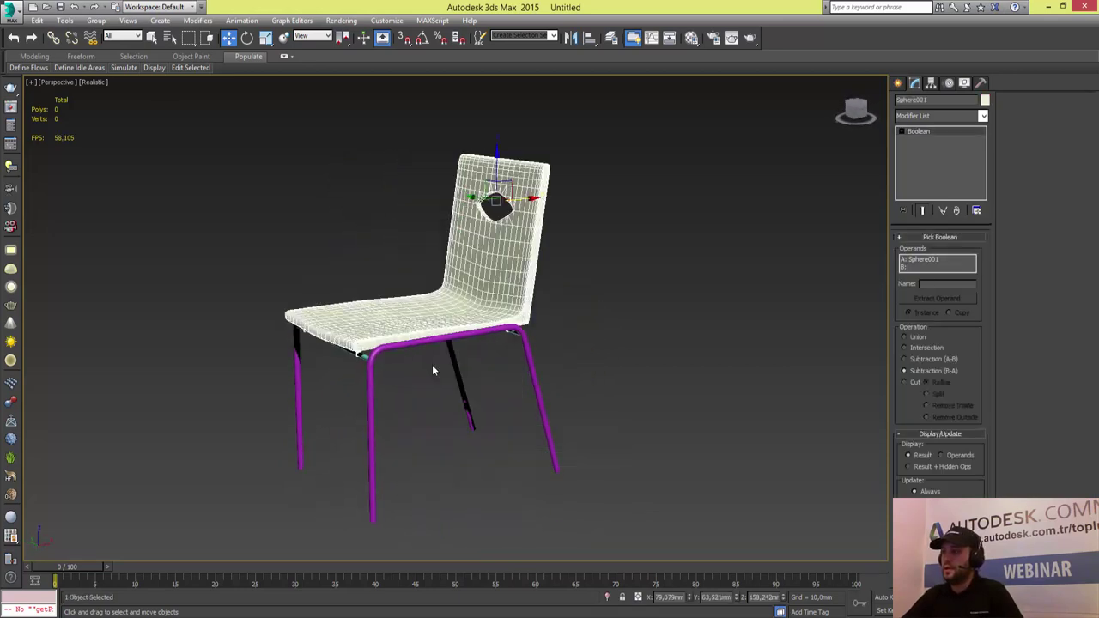
alt+middle_drag(432, 370, 432, 369)
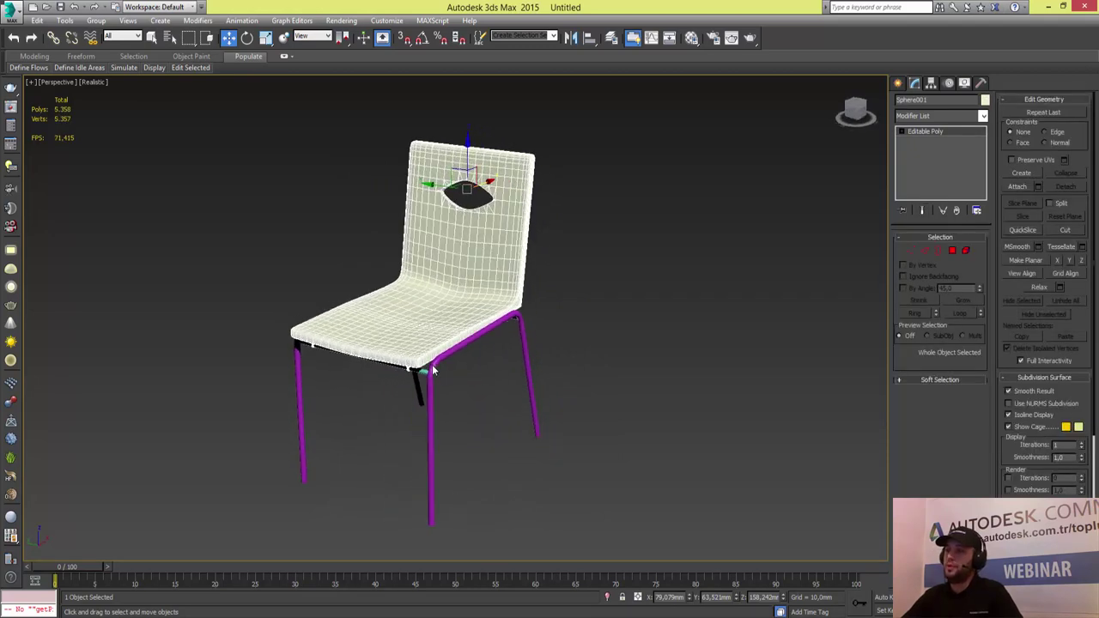
key(ctrl+d)
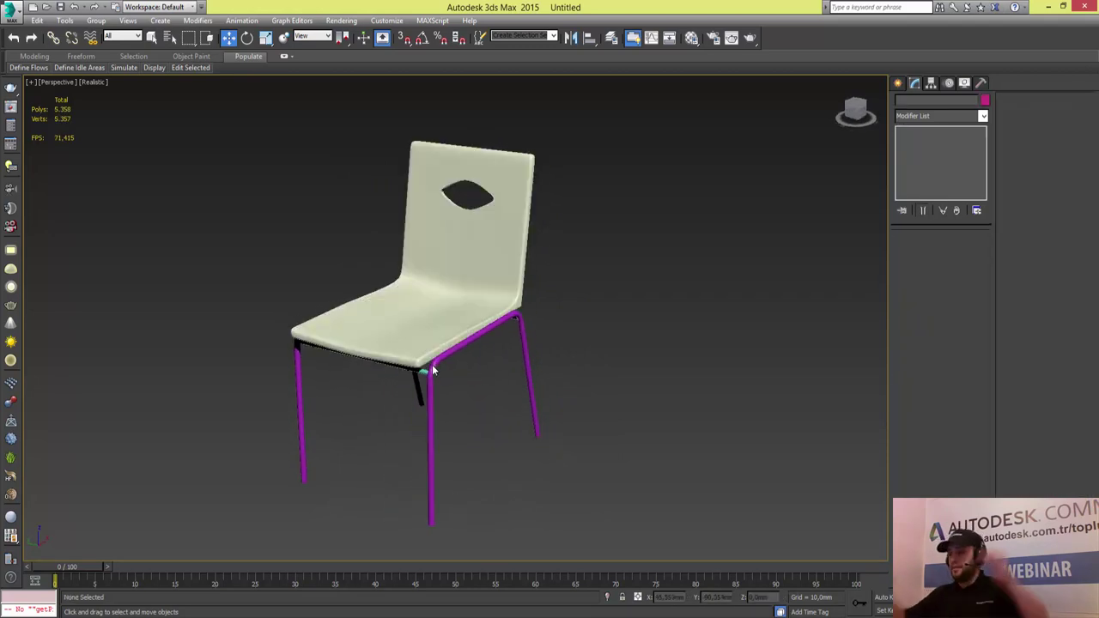